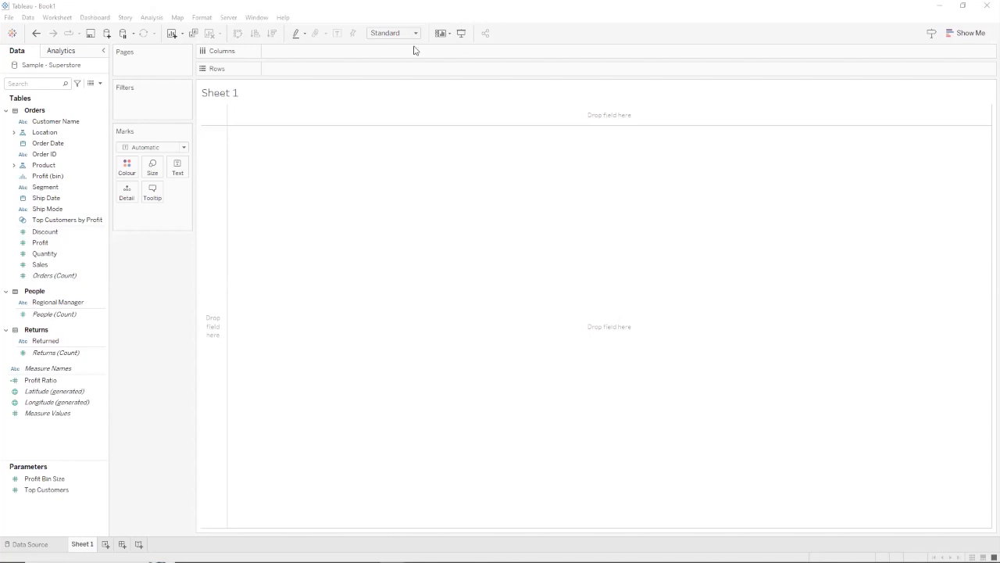
Replace the sheet title with "Last Year YTD" and format it bold at size 18.
{"action": "double_click", "coordinate": [351, 93]}
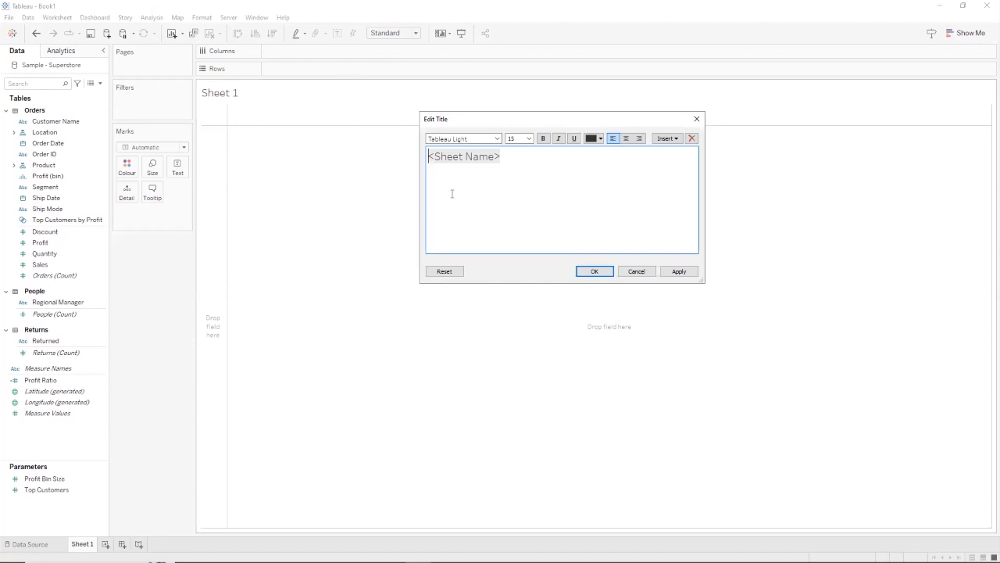
{"action": "left_click_drag", "start_coordinate": [504, 157], "coordinate": [424, 156]}
{"action": "type", "text": "Last Year YTD"}
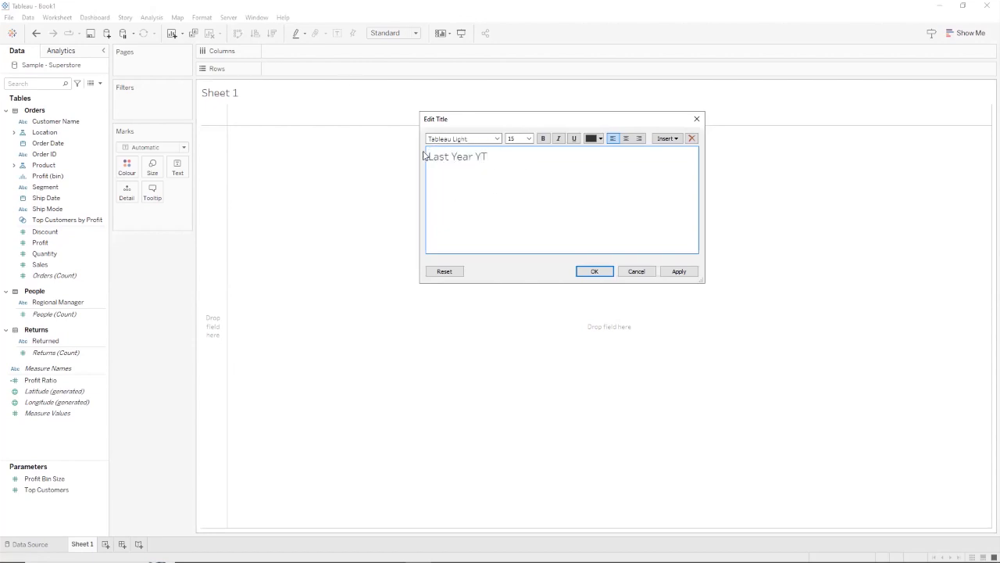
{"action": "key", "text": "ctrl+a"}
{"action": "key", "text": "ctrl+b"}
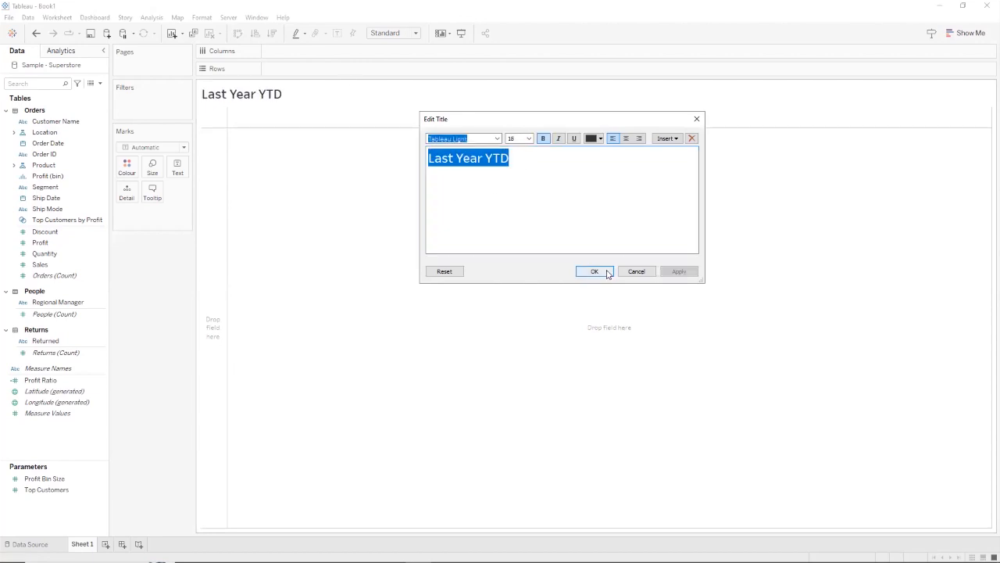
Colour the "Last Year YTD" title text blue and apply the title changes.
{"action": "left_click", "coordinate": [601, 142]}
{"action": "left_click", "coordinate": [592, 207]}
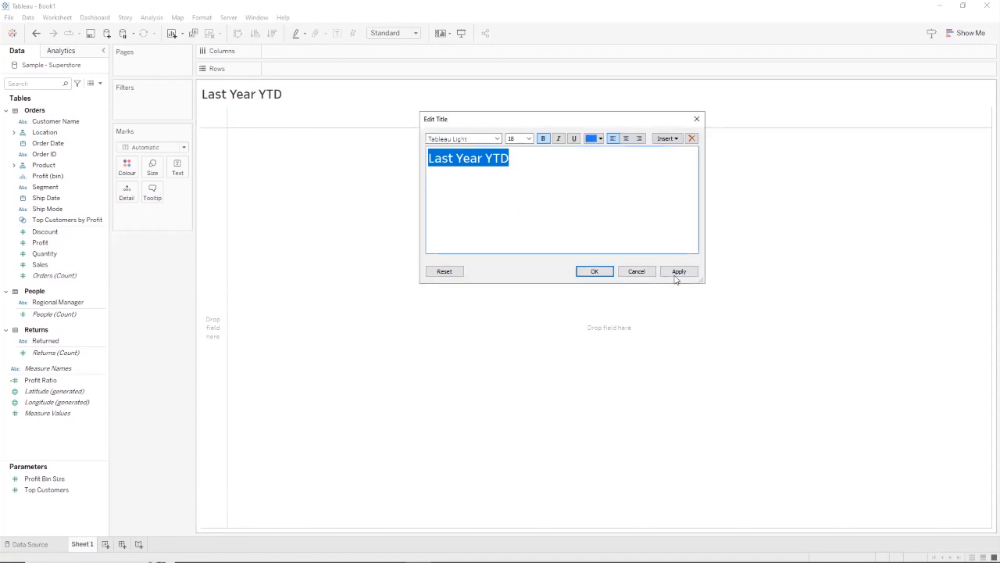
{"action": "left_click", "coordinate": [679, 274]}
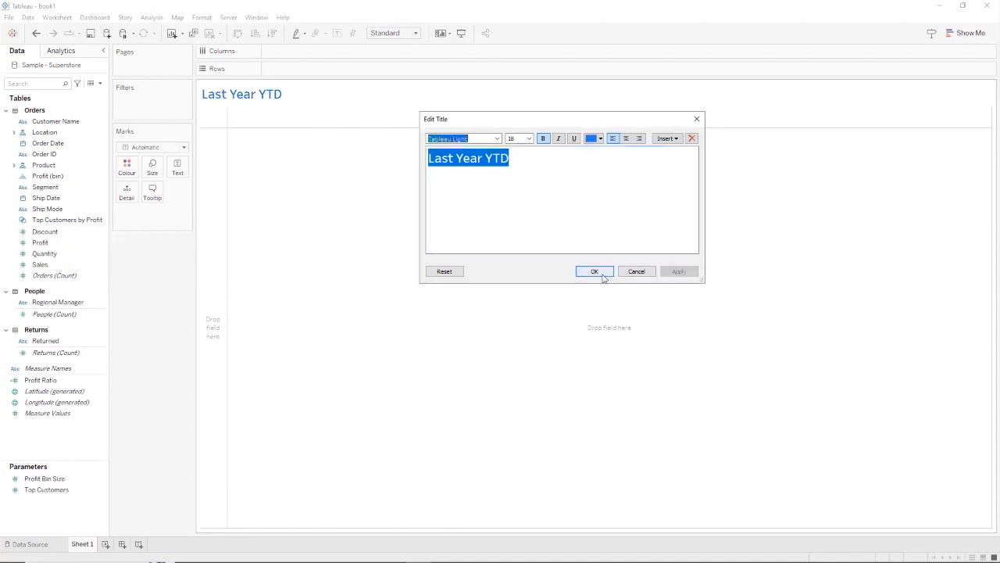
{"action": "left_click", "coordinate": [595, 271]}
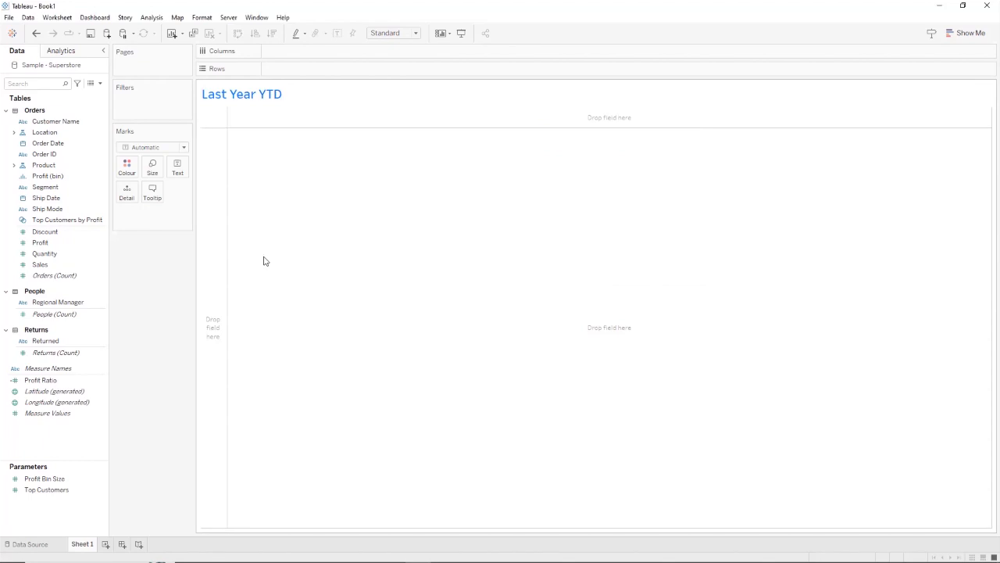
Add a second line reading "01-01-2022 to 27-10-2022" beneath "Last Year YTD" in the sheet title and apply it.
{"action": "double_click", "coordinate": [319, 94]}
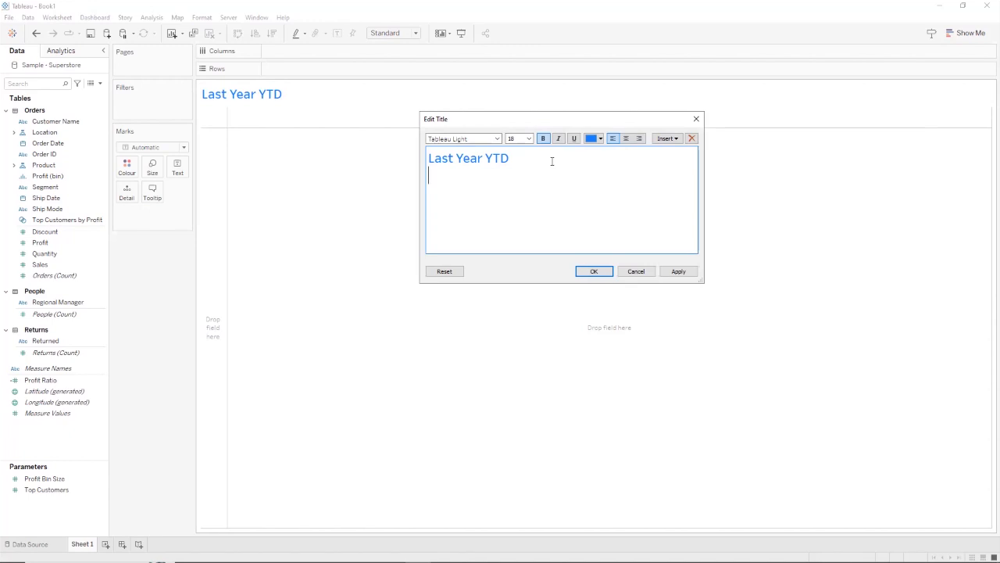
{"action": "key", "text": "Return"}
{"action": "type", "text": "01-01-2022 to "}
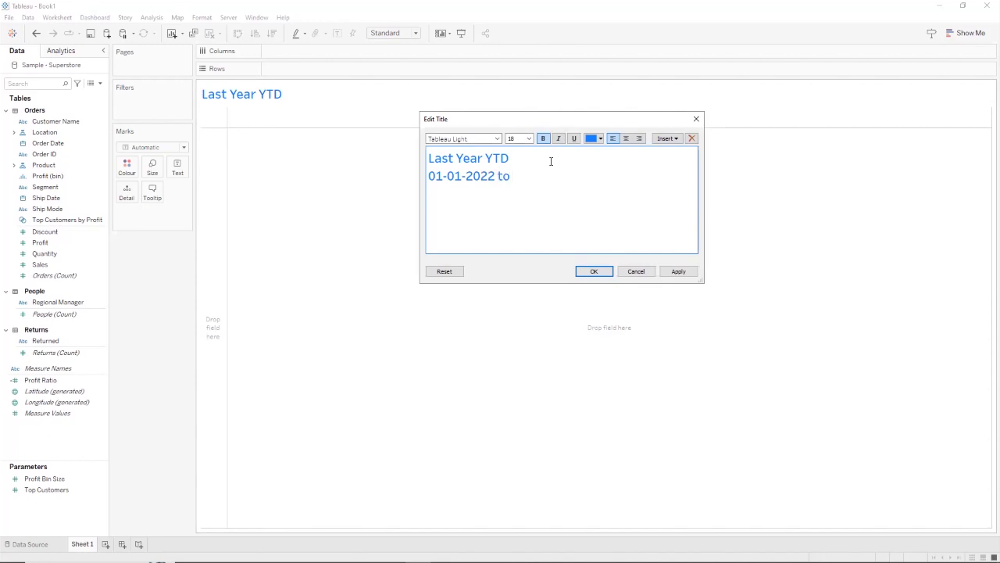
{"action": "type", "text": "T"}
{"action": "key", "text": "BackSpace"}
{"action": "type", "text": "27-10"}
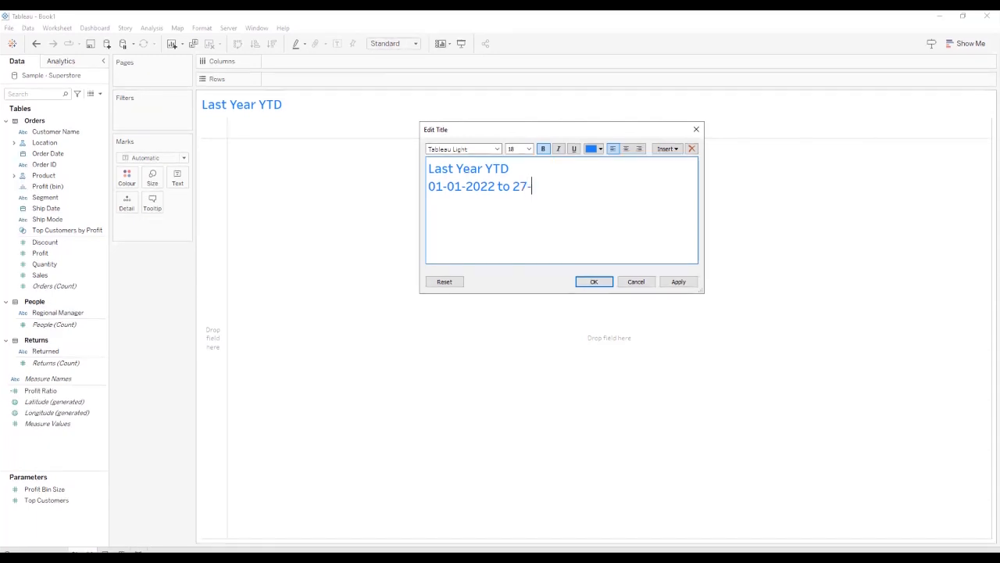
{"action": "type", "text": "-2022"}
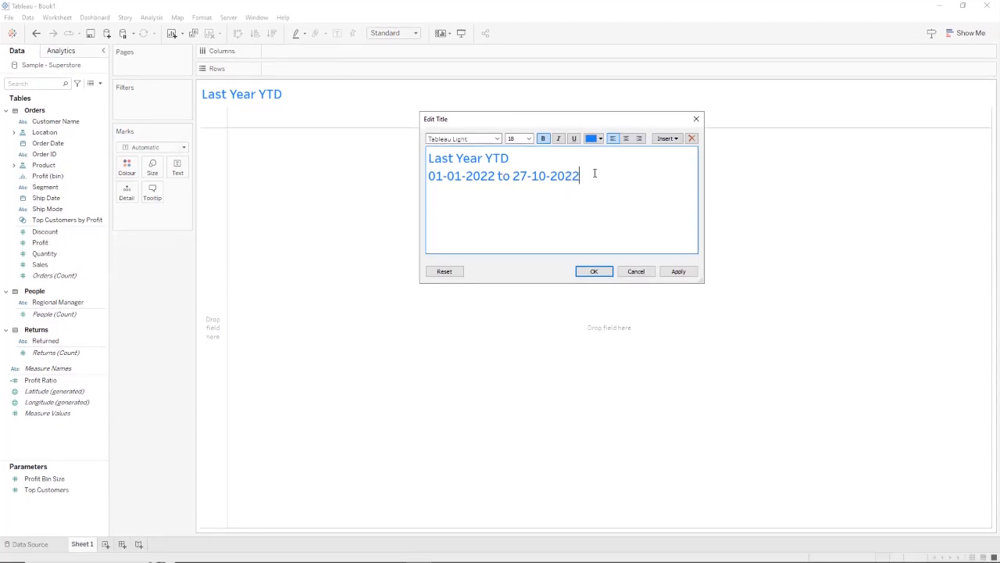
{"action": "key", "text": "shift+Left"}
{"action": "key", "text": "shift+Left"}
{"action": "key", "text": "shift+Left"}
{"action": "key", "text": "shift+Left"}
{"action": "key", "text": "shift+Left"}
{"action": "key", "text": "shift+Left"}
{"action": "key", "text": "shift+Left"}
{"action": "key", "text": "shift+Left"}
{"action": "key", "text": "shift+Left"}
{"action": "key", "text": "shift+Left"}
{"action": "key", "text": "shift+Left"}
{"action": "key", "text": "shift+Left"}
{"action": "key", "text": "shift+Left"}
{"action": "key", "text": "shift+Left"}
{"action": "key", "text": "shift+Left"}
{"action": "key", "text": "shift+Left"}
{"action": "key", "text": "shift+Left"}
{"action": "key", "text": "shift+Left"}
{"action": "key", "text": "shift+Left"}
{"action": "key", "text": "shift+Left"}
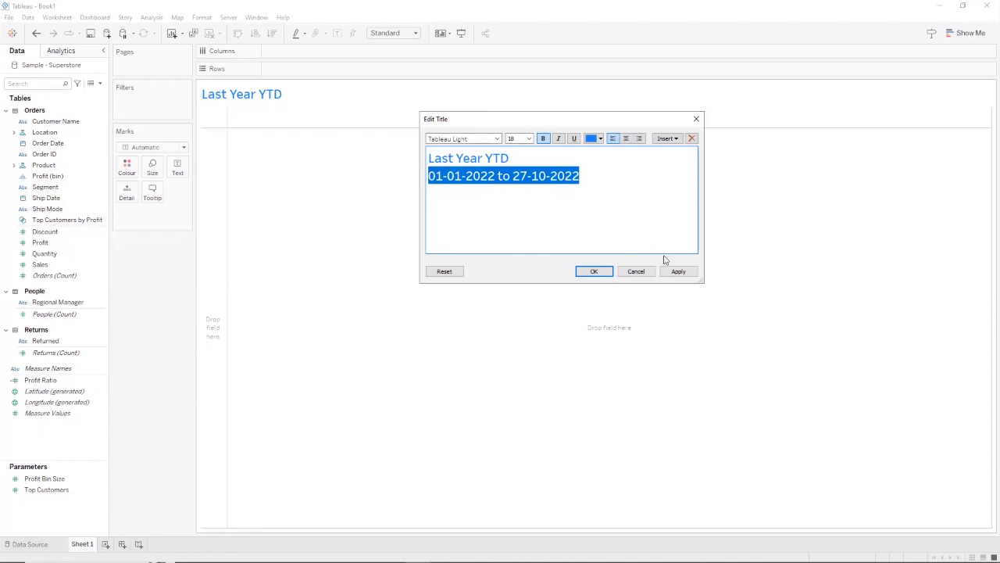
{"action": "left_click", "coordinate": [677, 272]}
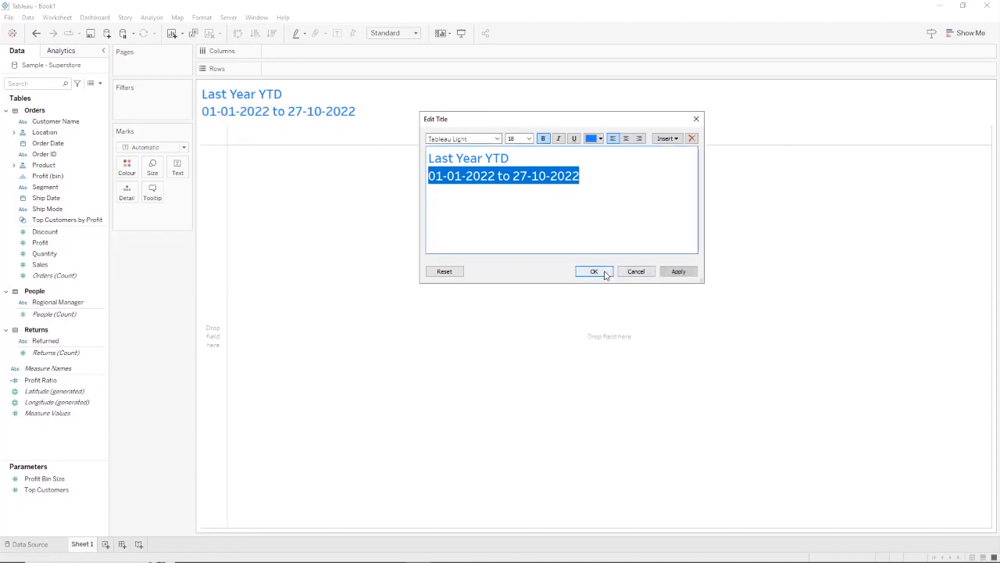
{"action": "left_click", "coordinate": [594, 271]}
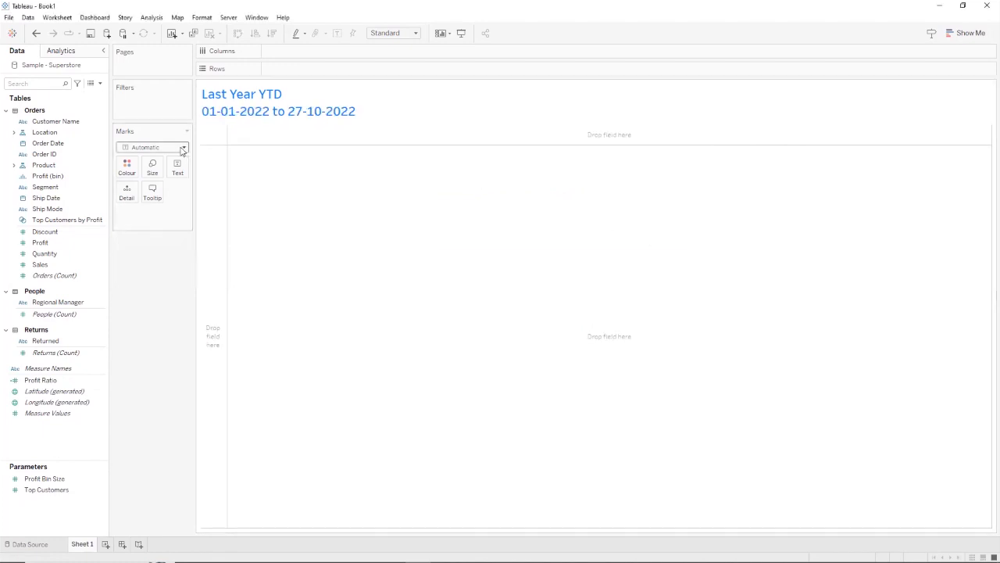
Create a calculated field named "Dateadd" and move its editor clear of the field list.
{"action": "left_click", "coordinate": [101, 83]}
{"action": "left_click", "coordinate": [84, 93]}
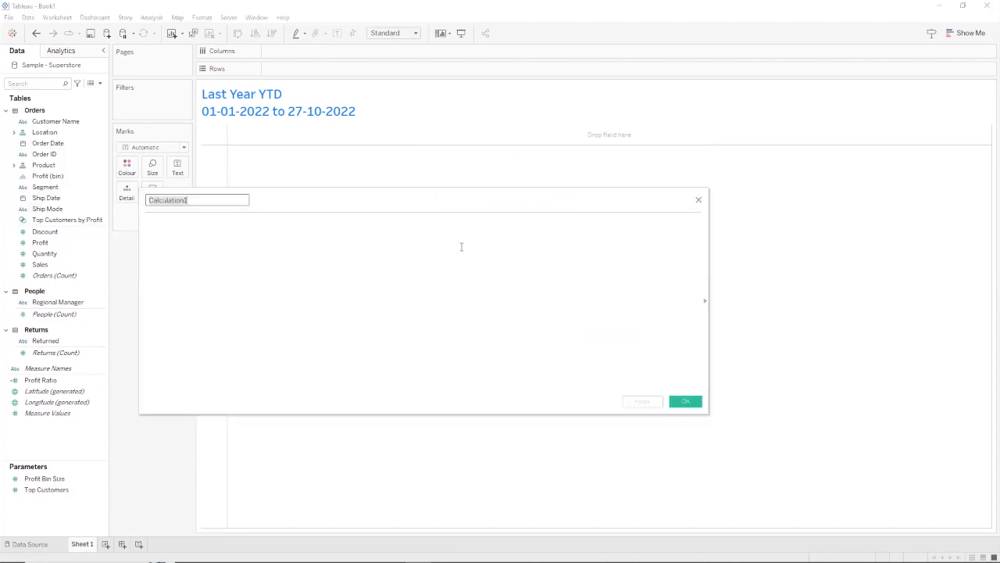
{"action": "type", "text": "Dateadd"}
{"action": "left_click", "coordinate": [351, 226]}
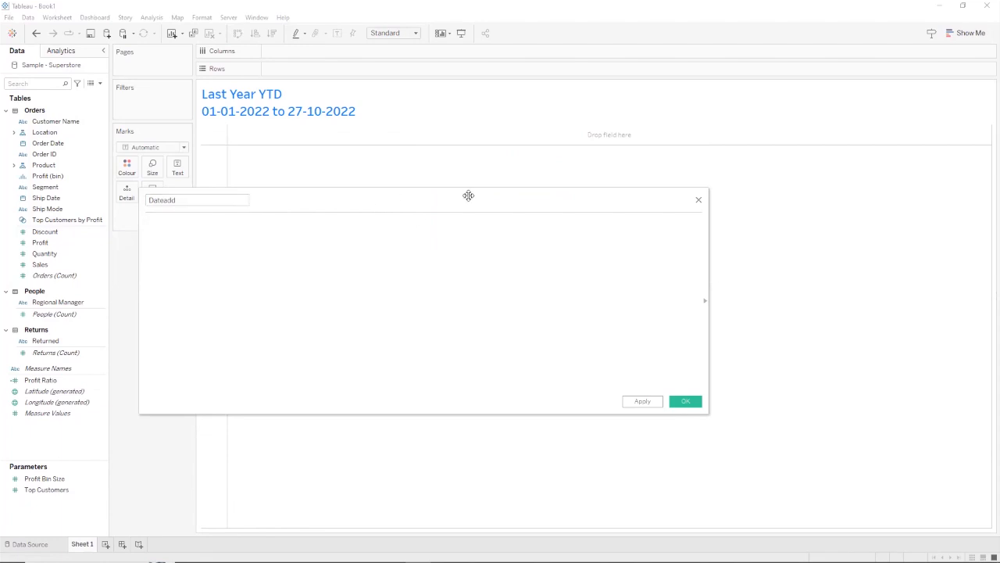
{"action": "left_click_drag", "start_coordinate": [468, 195], "coordinate": [454, 177]}
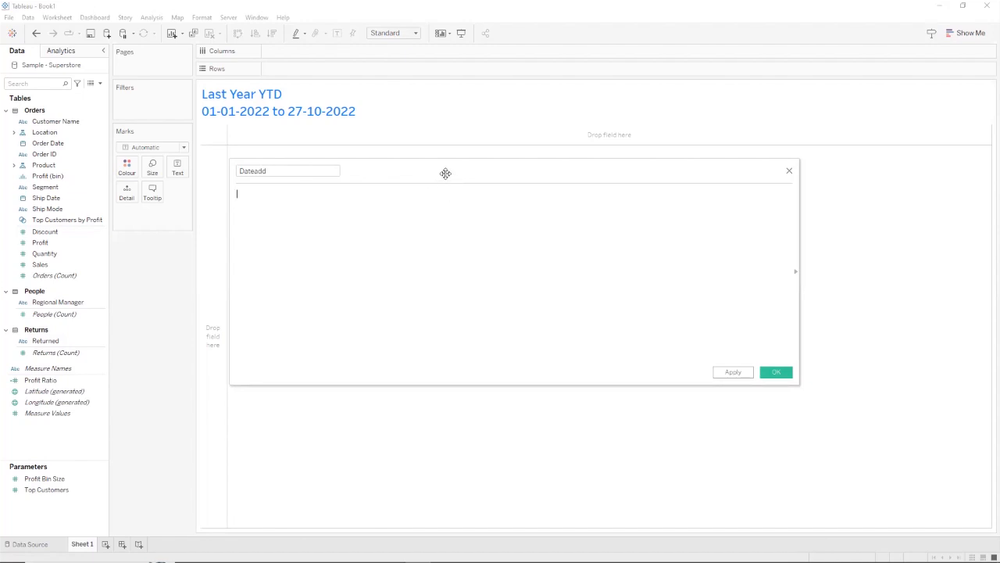
{"action": "left_click_drag", "start_coordinate": [445, 173], "coordinate": [481, 146]}
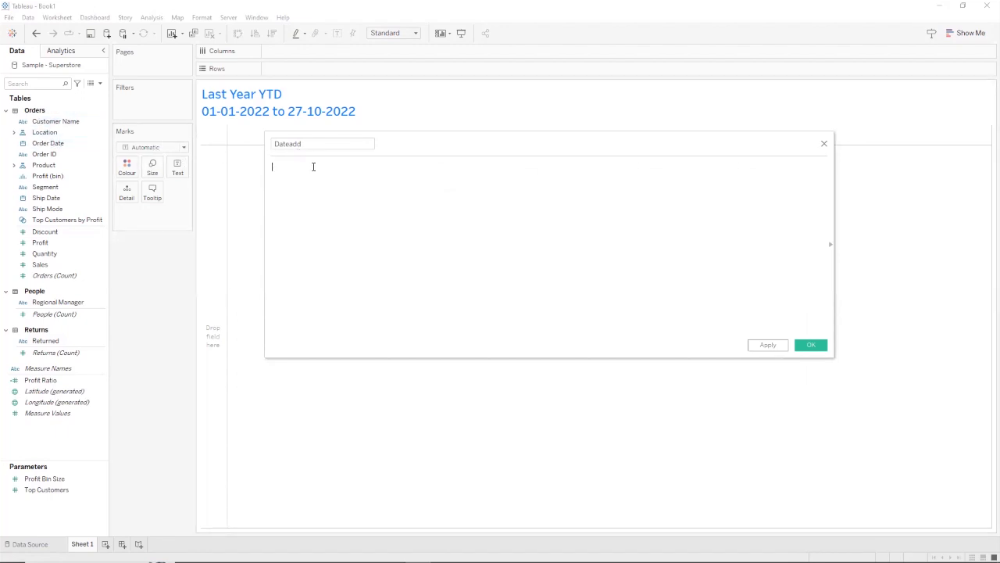
Insert the DATEADD function into the calculation and enlarge the formula text.
{"action": "type", "text": "dat"}
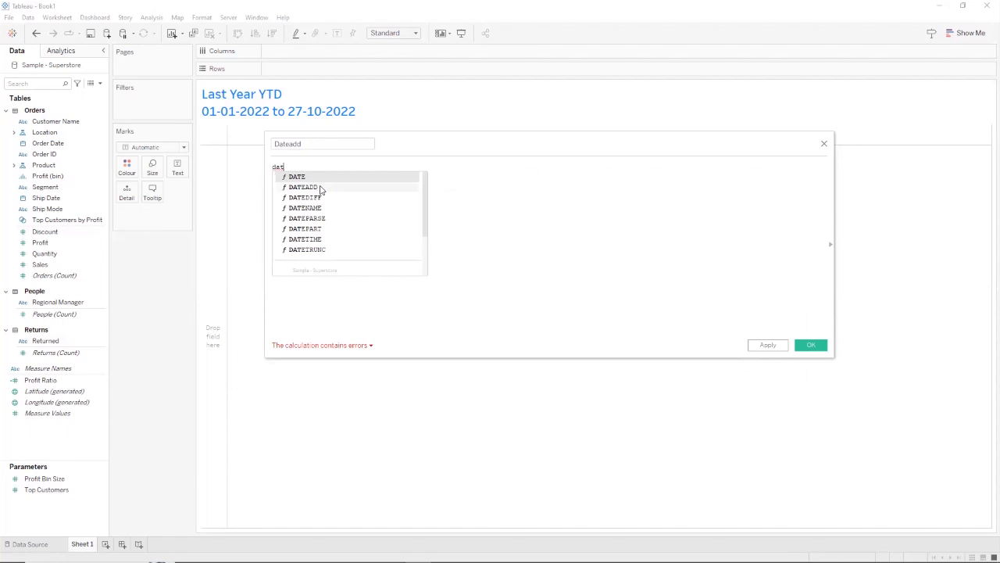
{"action": "key", "text": "Down"}
{"action": "key", "text": "Return"}
{"action": "key", "text": "ctrl+a"}
{"action": "scroll", "coordinate": [356, 193], "scroll_direction": "up", "scroll_amount": 6}
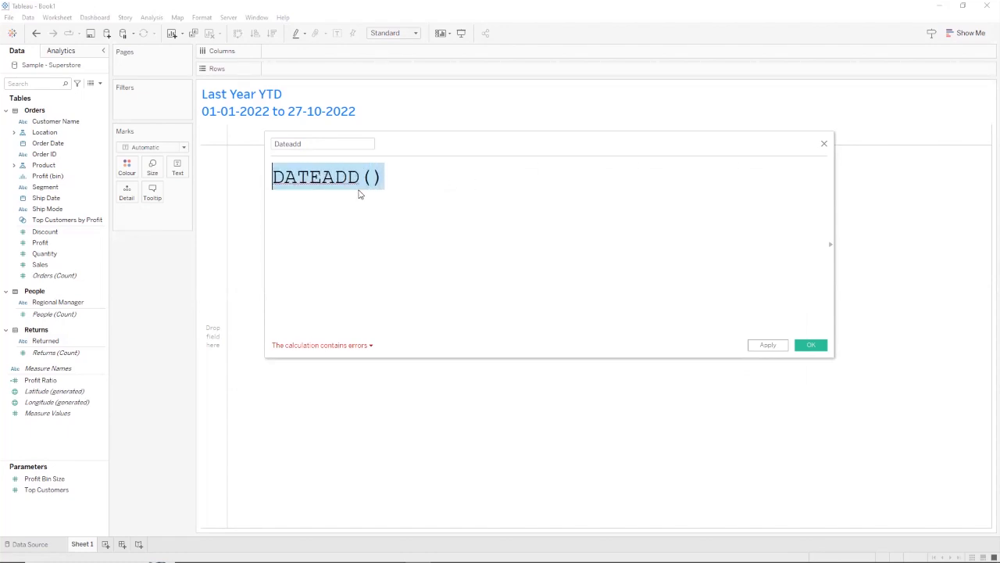
{"action": "left_click", "coordinate": [401, 175]}
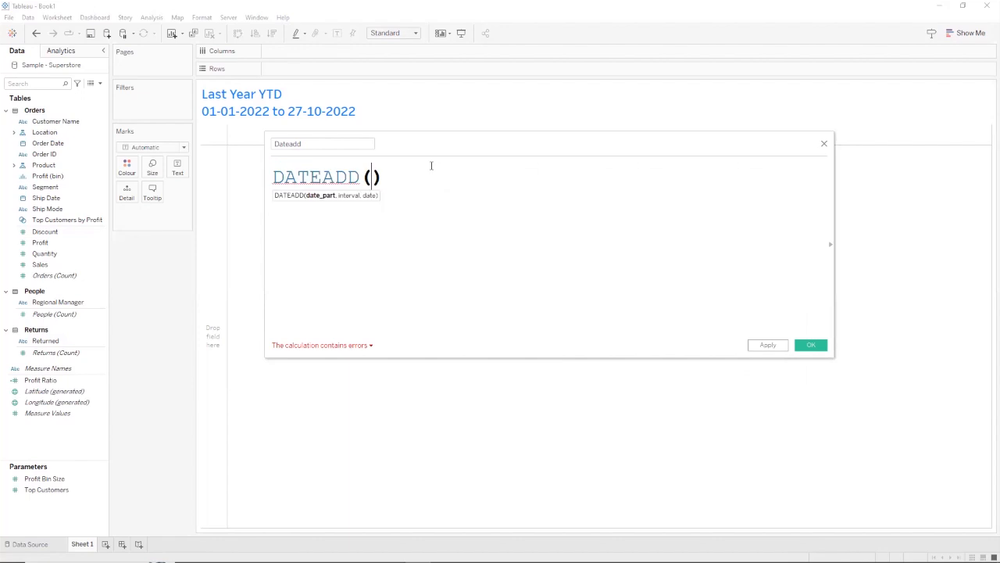
Complete the formula as DATEADD('month',1,[Order Date]).
{"action": "type", "text": "'"}
{"action": "type", "text": "'"}
{"action": "key", "text": "Left"}
{"action": "type", "text": "month"}
{"action": "left_click", "coordinate": [459, 170]}
{"action": "type", "text": ","}
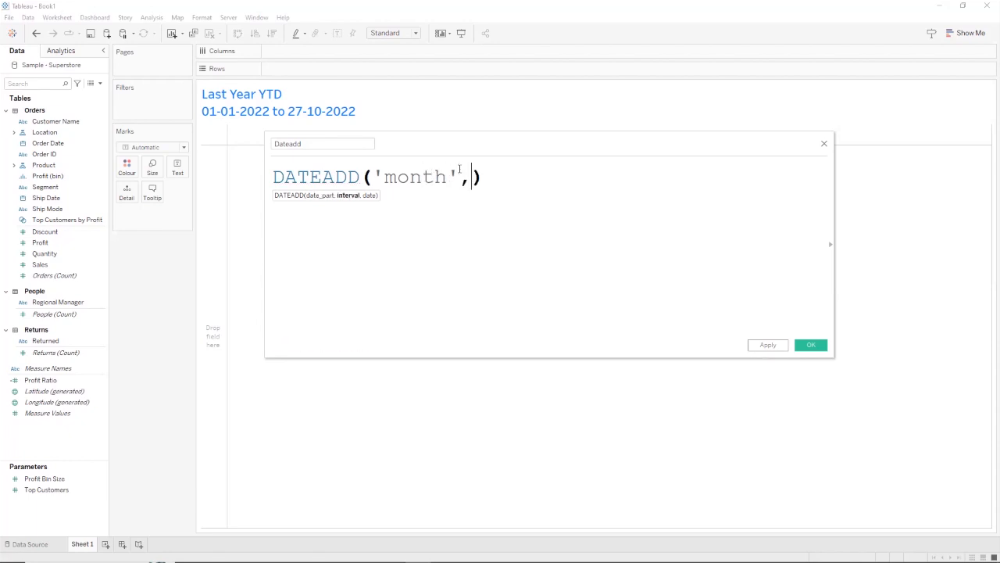
{"action": "type", "text": "1,"}
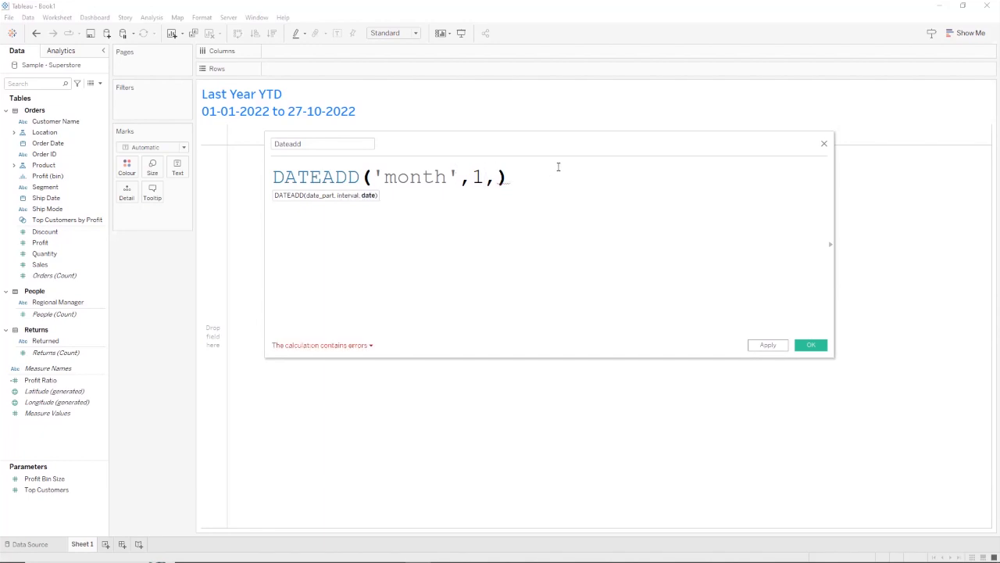
{"action": "type", "text": "or"}
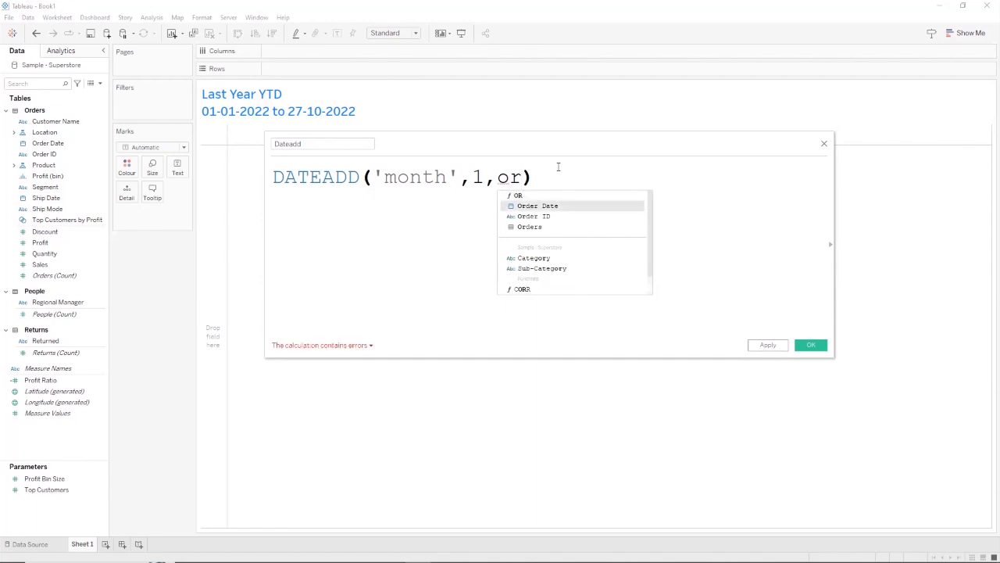
{"action": "key", "text": "Return"}
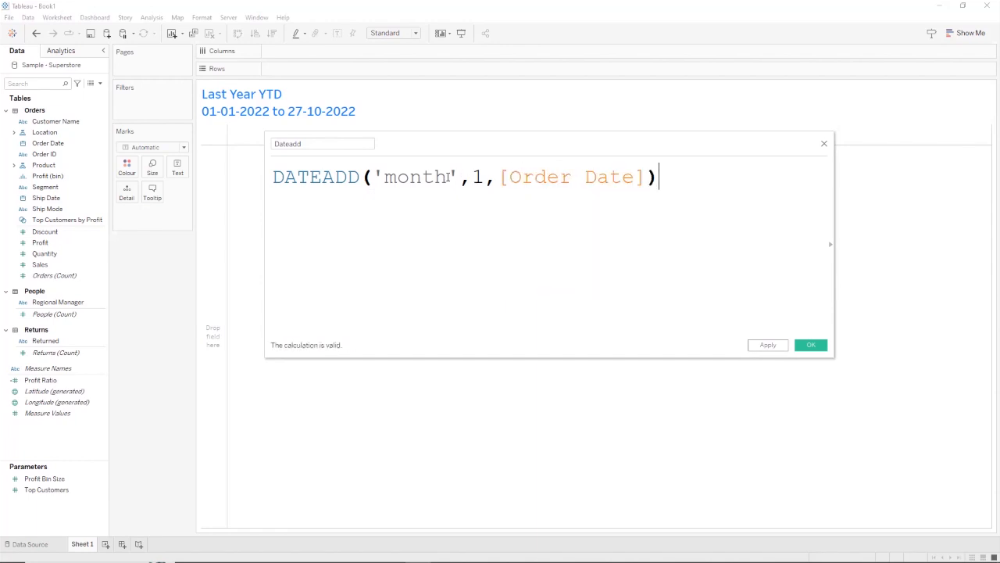
{"action": "left_click_drag", "start_coordinate": [272, 178], "coordinate": [368, 178]}
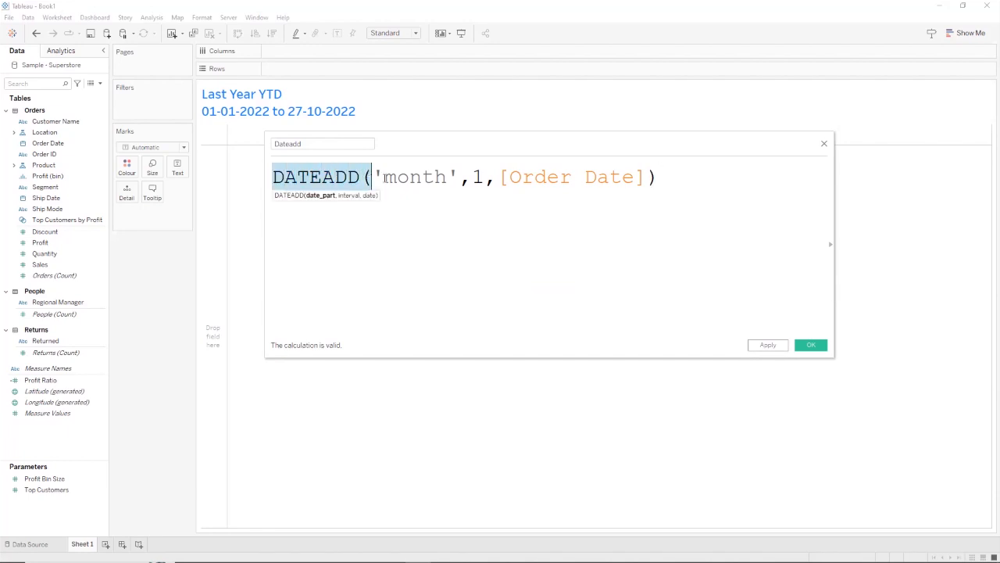
{"action": "left_click", "coordinate": [431, 194]}
{"action": "left_click_drag", "start_coordinate": [498, 173], "coordinate": [273, 177]}
{"action": "left_click", "coordinate": [676, 191]}
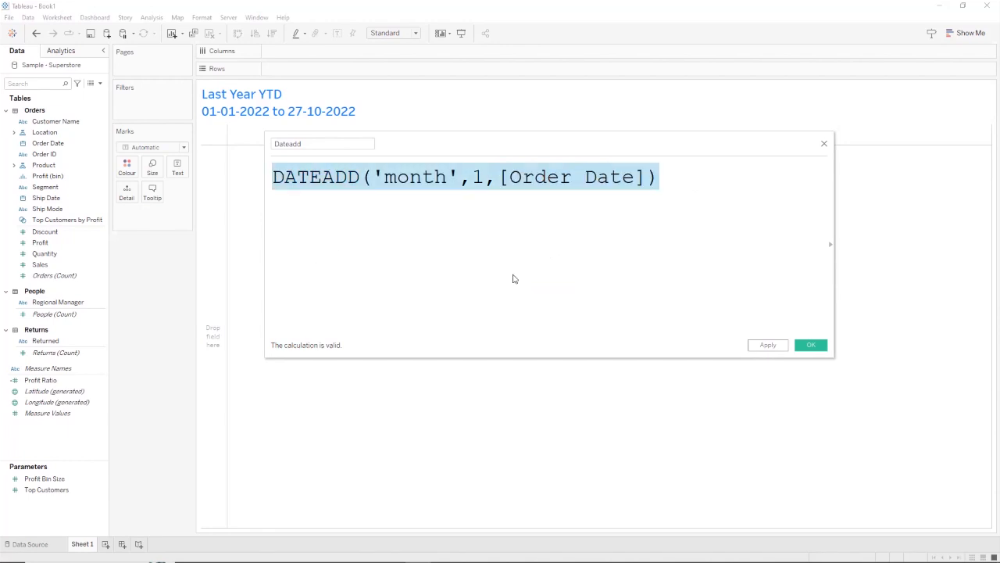
Add Order Date to the rows at month-and-year level and make it discrete.
{"action": "left_click", "coordinate": [58, 143]}
{"action": "left_click_drag", "start_coordinate": [59, 143], "coordinate": [352, 73]}
{"action": "left_click", "coordinate": [329, 69]}
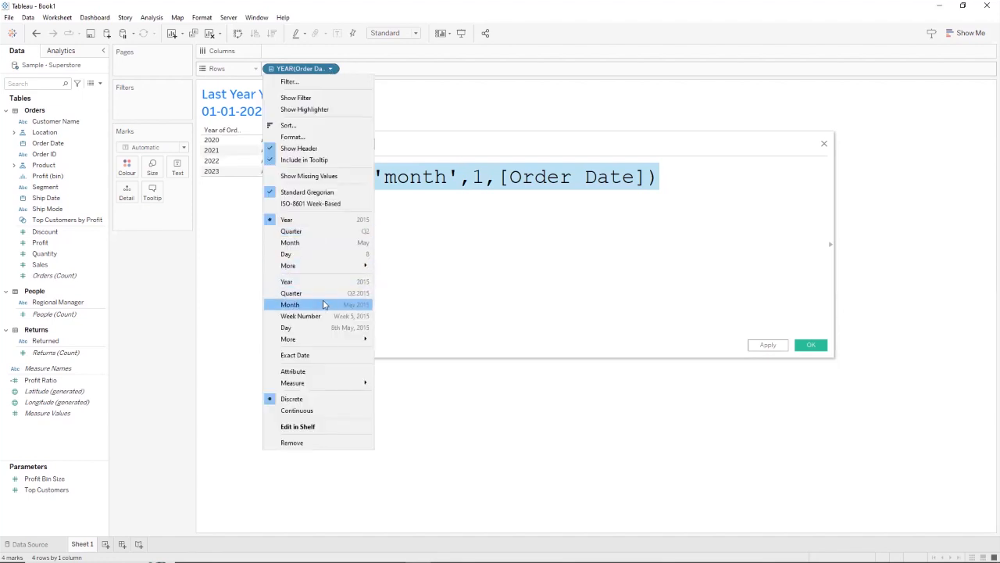
{"action": "left_click", "coordinate": [324, 304]}
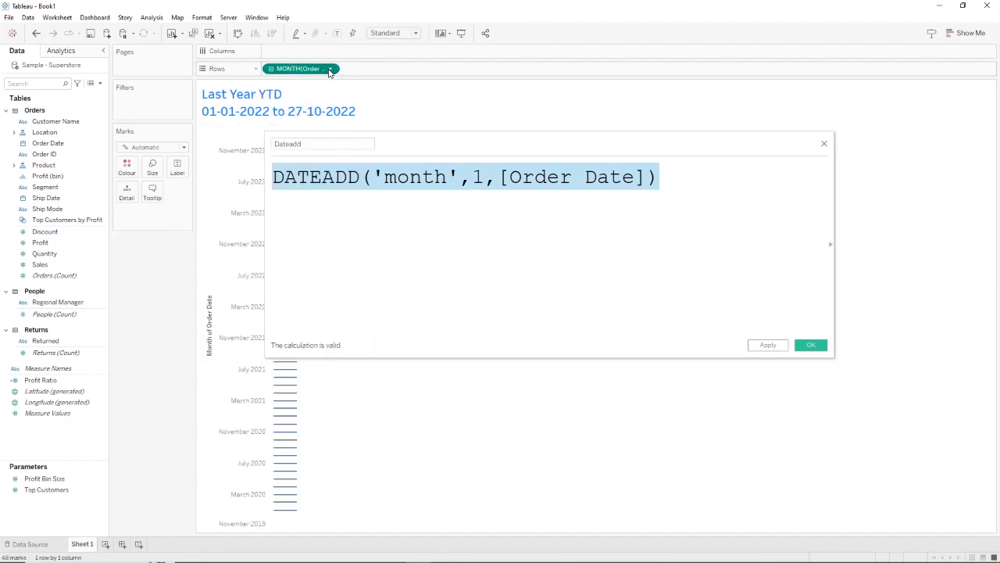
{"action": "left_click", "coordinate": [330, 70]}
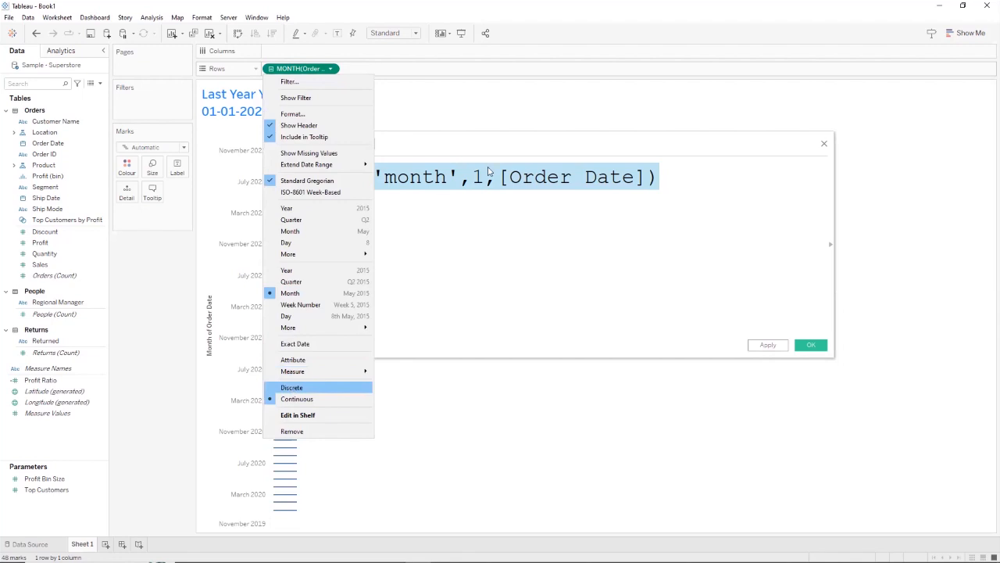
{"action": "key", "text": "Return"}
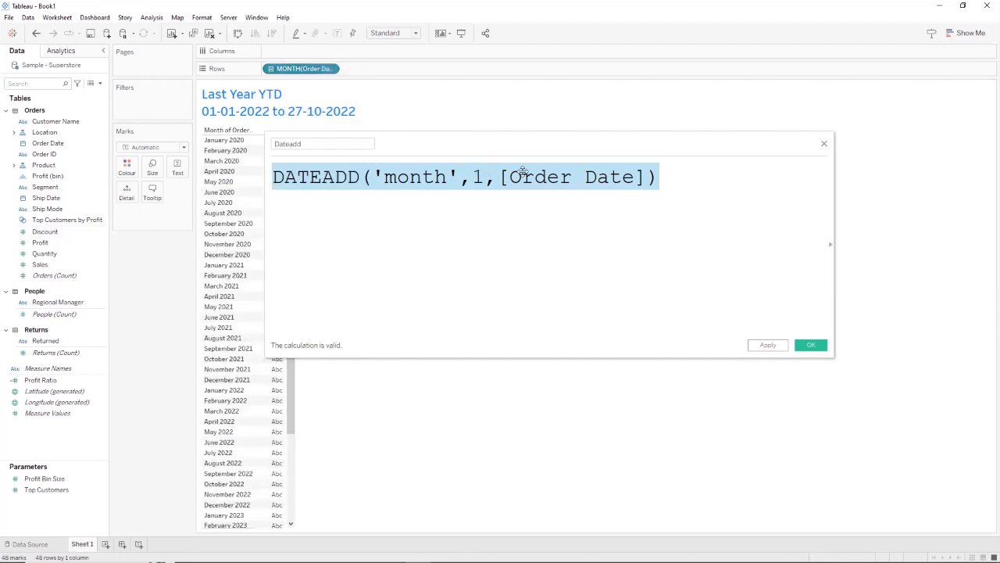
Apply the Dateadd calculation and add it to the rows after Order Date as a discrete month-and-year field.
{"action": "left_click_drag", "start_coordinate": [522, 172], "coordinate": [586, 199]}
{"action": "left_click", "coordinate": [833, 372]}
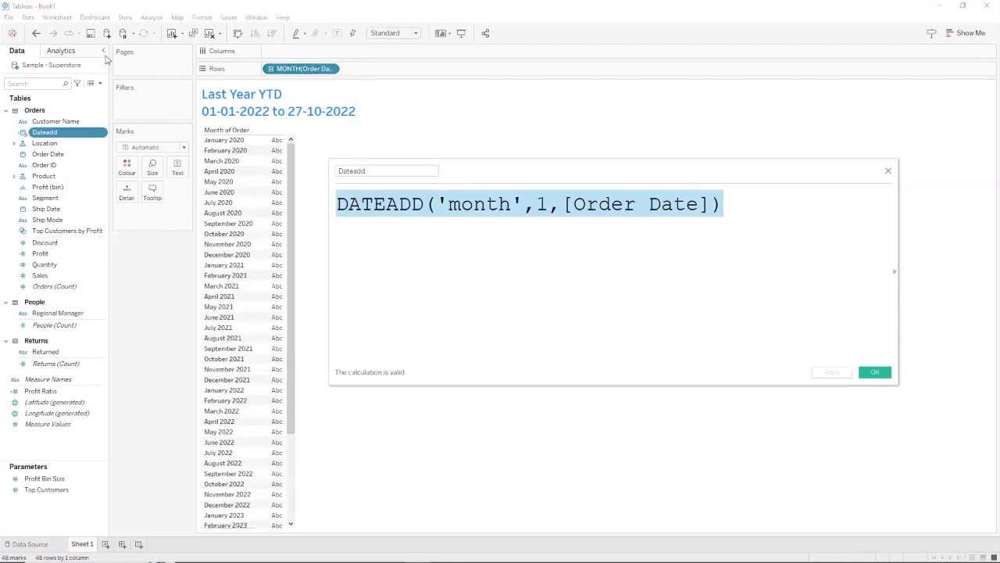
{"action": "left_click_drag", "start_coordinate": [59, 134], "coordinate": [393, 79]}
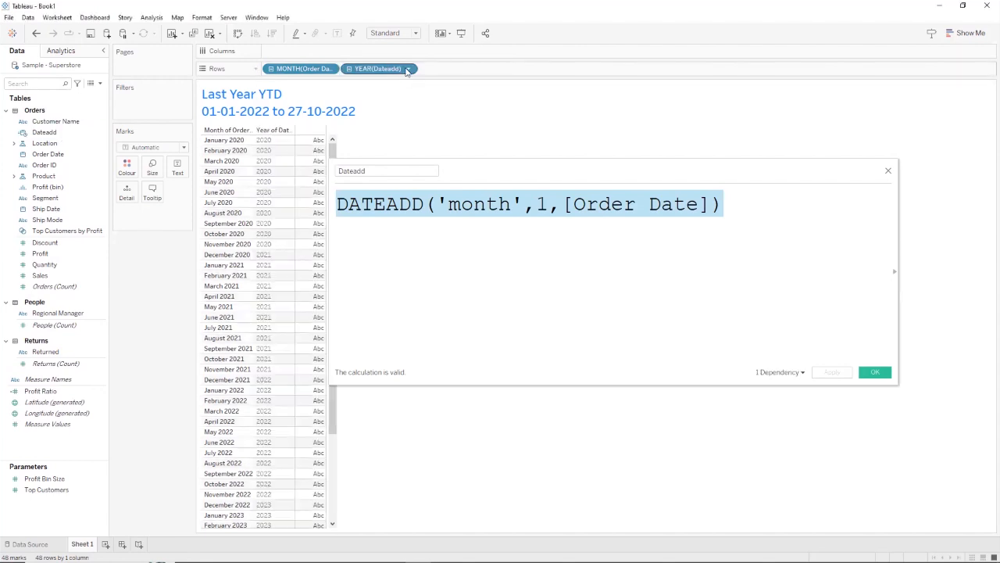
{"action": "left_click", "coordinate": [408, 69]}
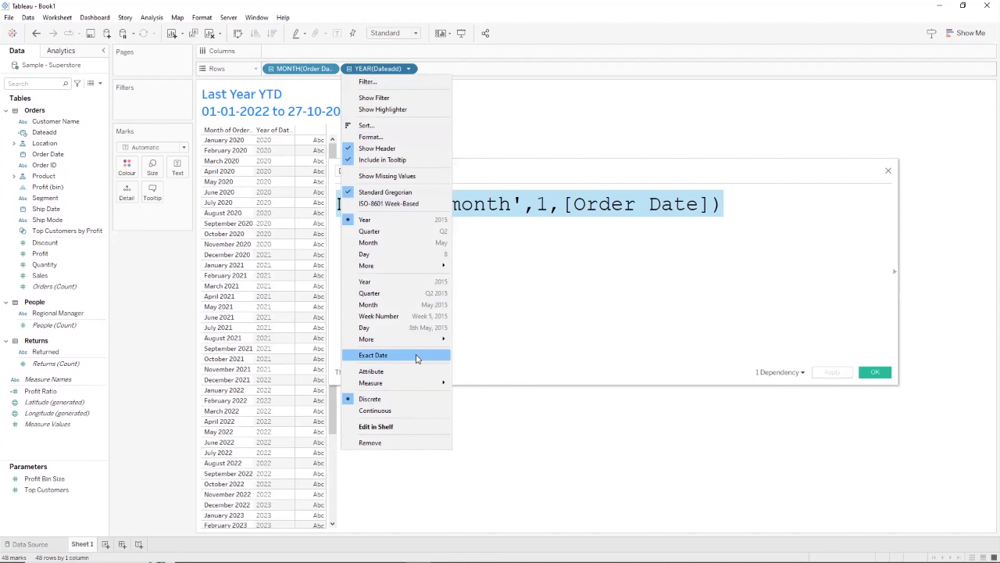
{"action": "left_click", "coordinate": [396, 305]}
{"action": "left_click", "coordinate": [408, 69]}
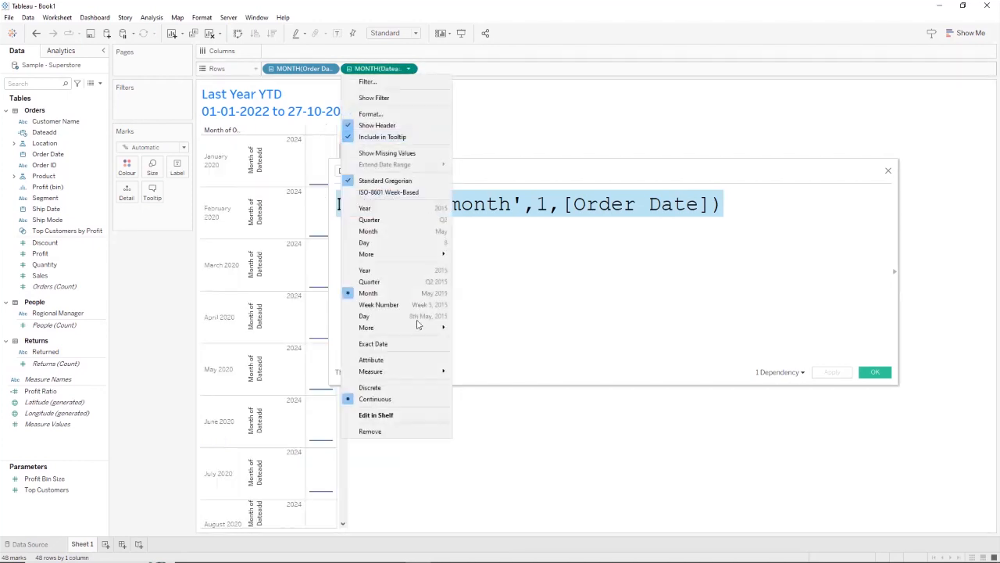
{"action": "left_click", "coordinate": [400, 386]}
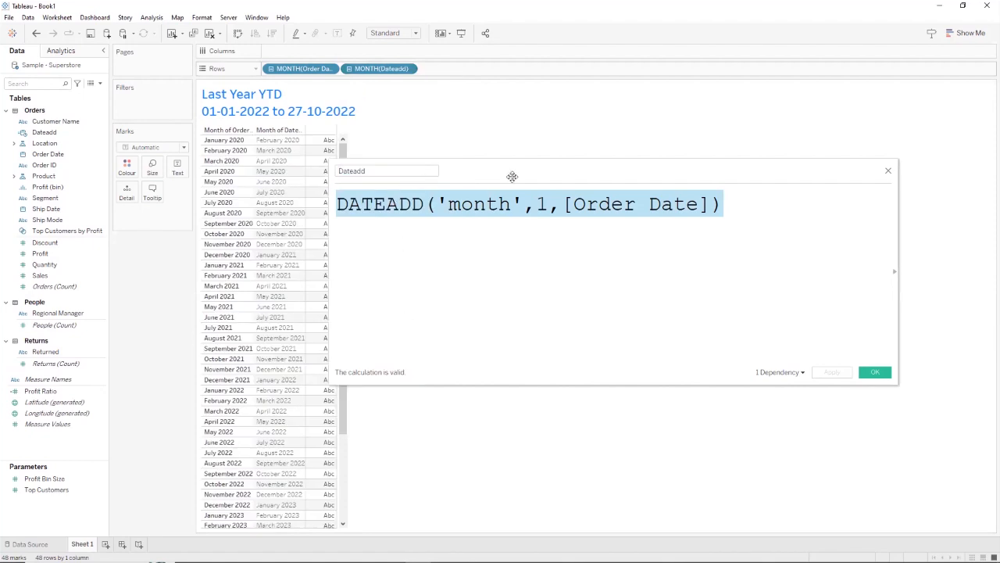
Change the interval in the Dateadd formula to -1 month and apply the calculation.
{"action": "left_click_drag", "start_coordinate": [513, 176], "coordinate": [552, 179]}
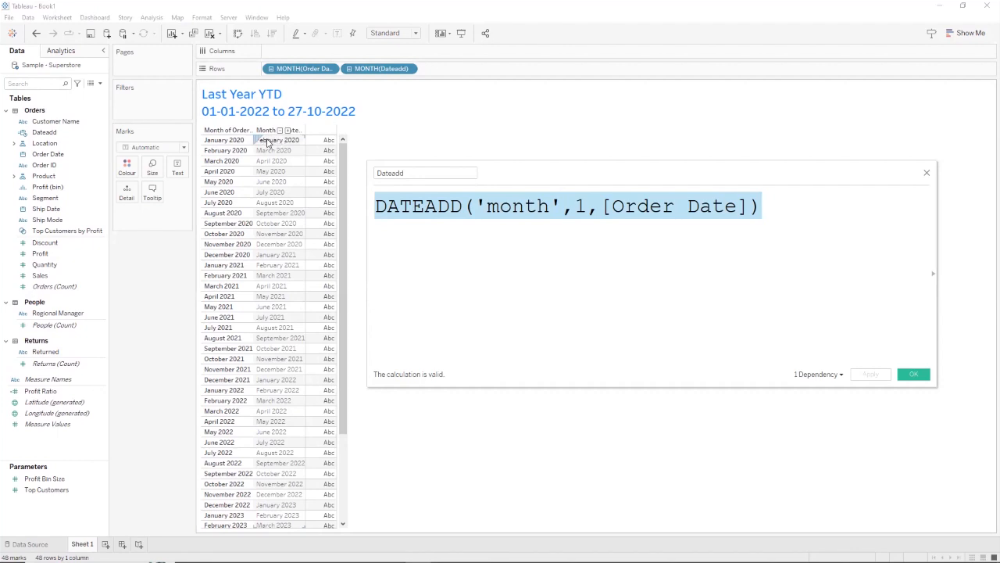
{"action": "left_click", "coordinate": [574, 206]}
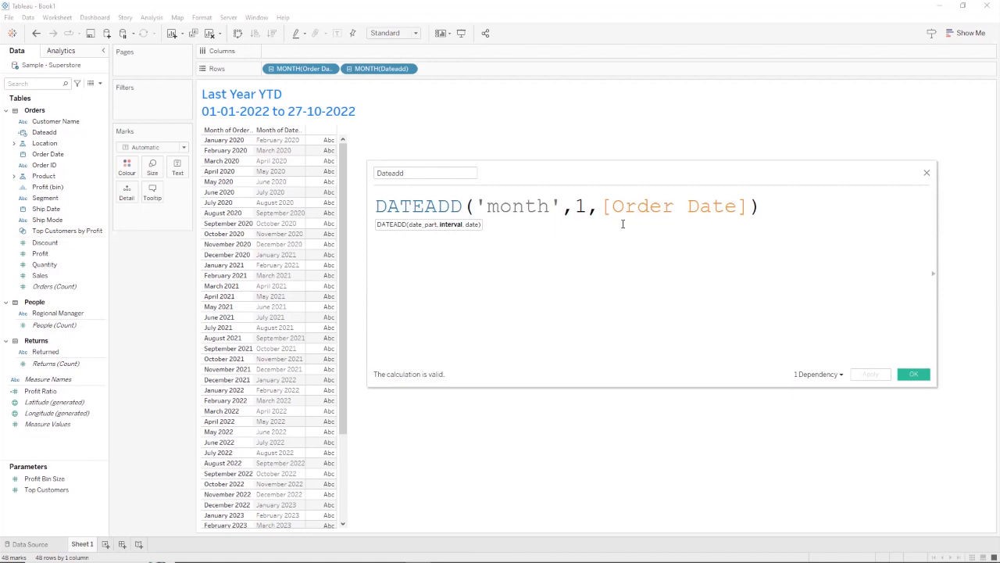
{"action": "type", "text": "-"}
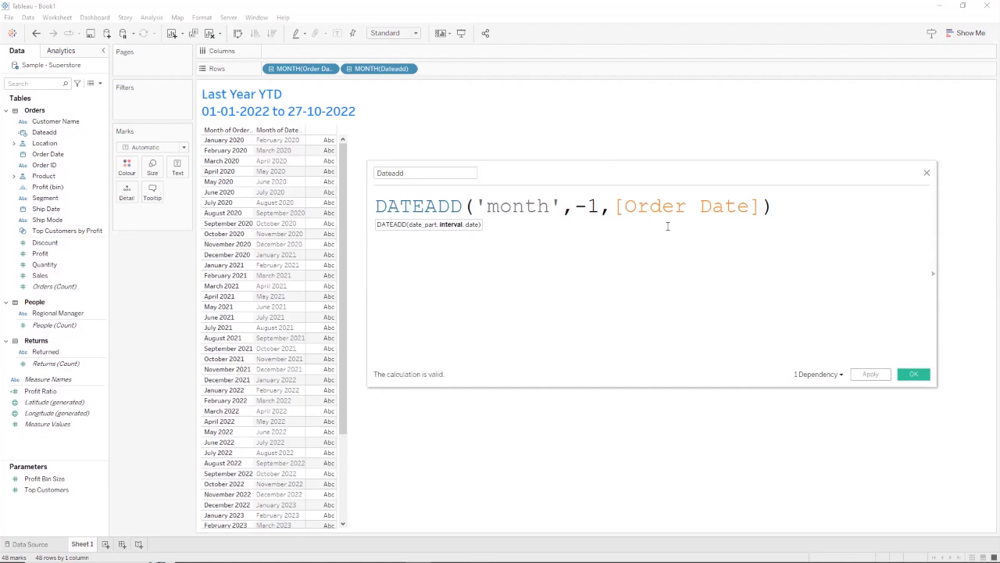
{"action": "left_click", "coordinate": [874, 376]}
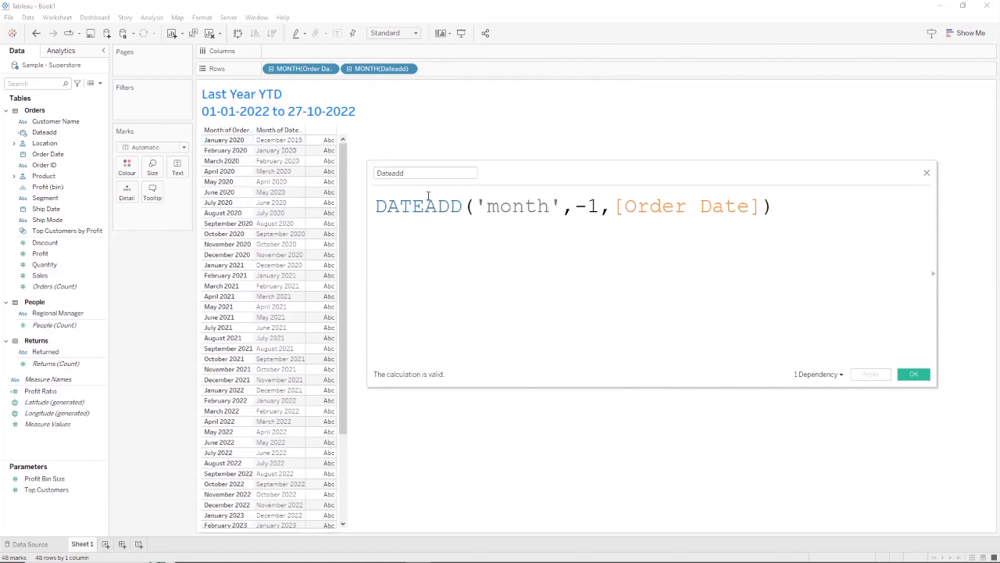
Change the date part in the Dateadd formula to 'year' and apply the calculation.
{"action": "left_click_drag", "start_coordinate": [553, 205], "coordinate": [489, 205]}
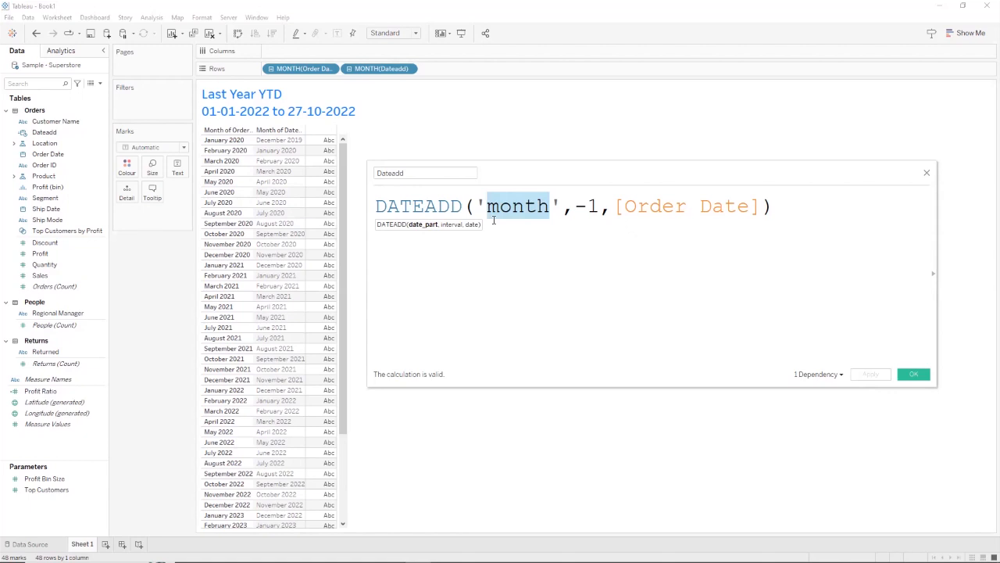
{"action": "type", "text": "year"}
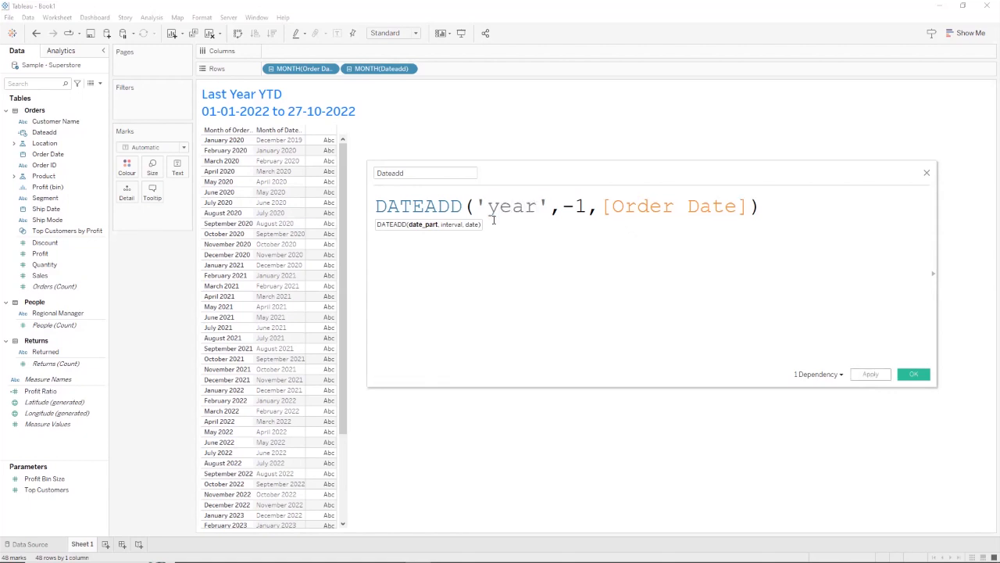
{"action": "left_click", "coordinate": [872, 374]}
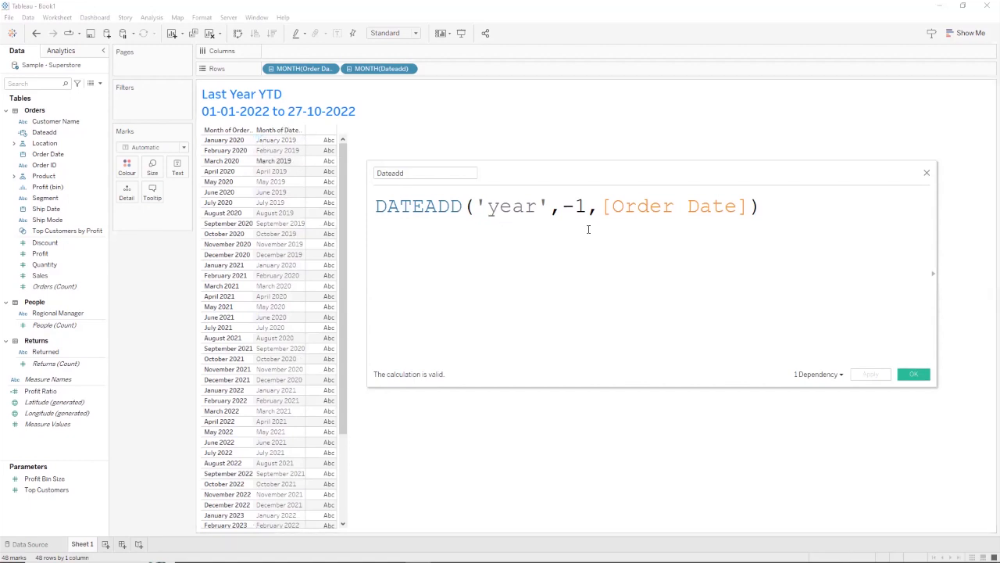
{"action": "left_click_drag", "start_coordinate": [797, 202], "coordinate": [375, 197]}
{"action": "left_click", "coordinate": [435, 259]}
{"action": "left_click_drag", "start_coordinate": [737, 205], "coordinate": [372, 206]}
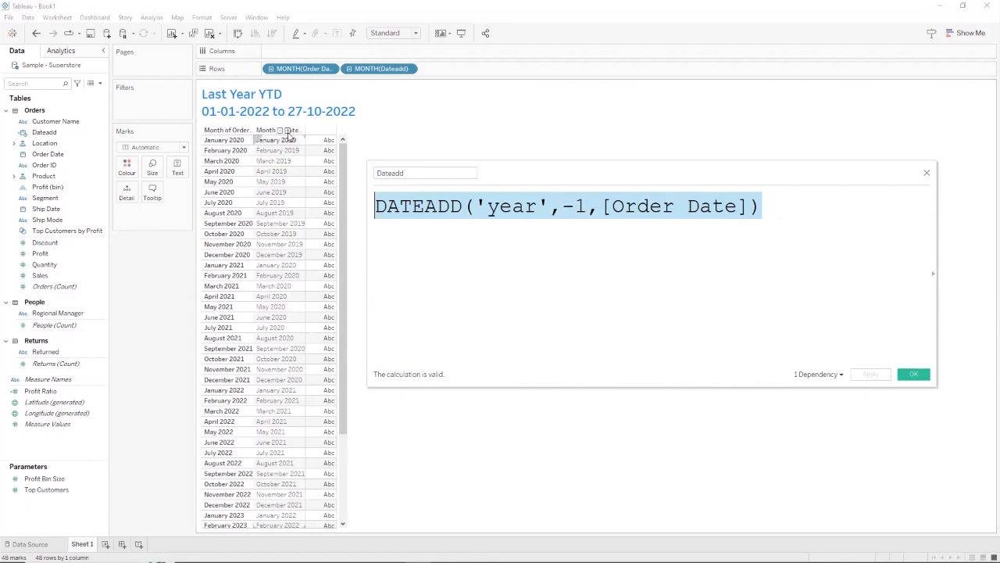
Show Order Date and Dateadd as exact dates in the rows and widen the Order Date column to compare them.
{"action": "left_click", "coordinate": [332, 70]}
{"action": "left_click", "coordinate": [347, 366]}
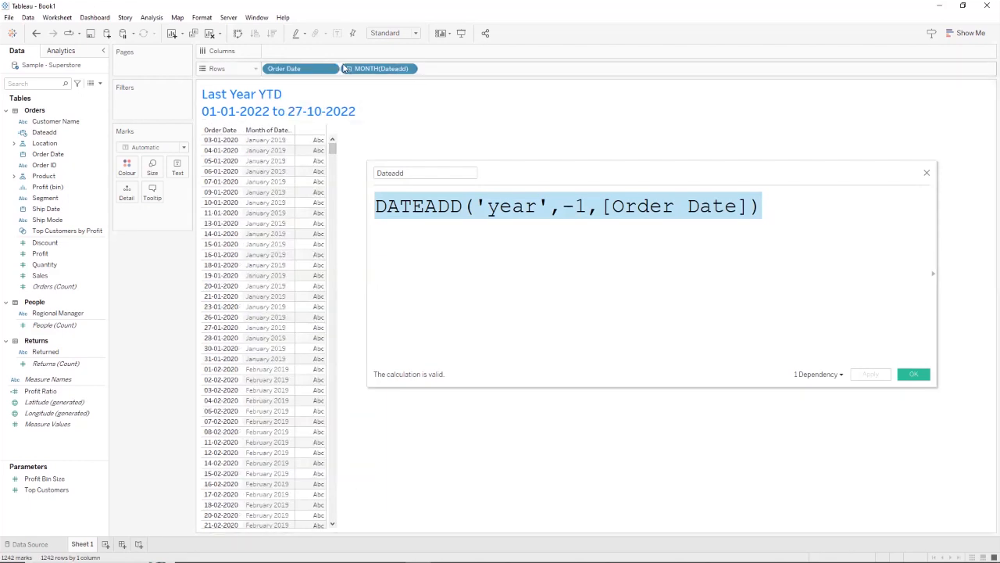
{"action": "left_click", "coordinate": [408, 69]}
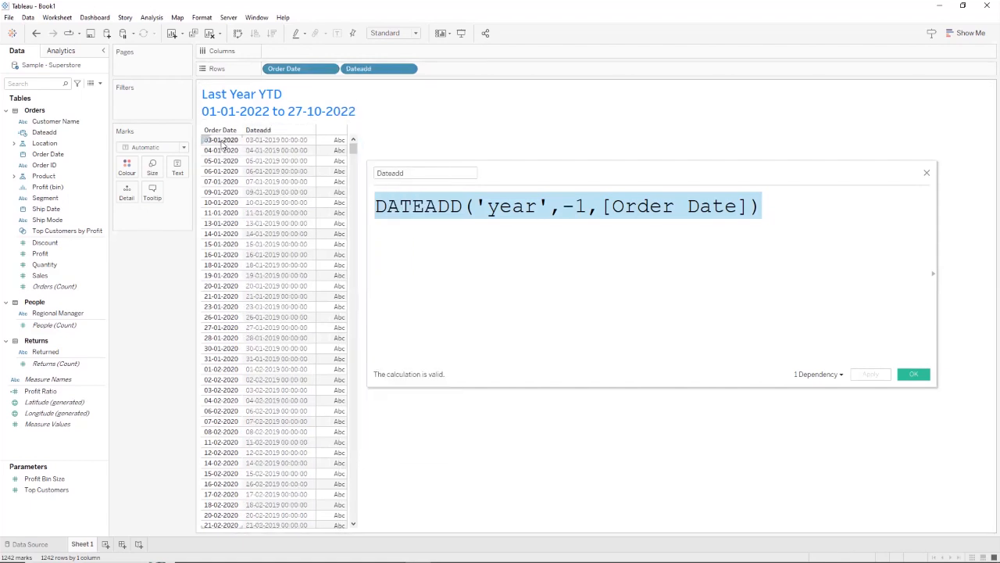
{"action": "left_click_drag", "start_coordinate": [242, 150], "coordinate": [290, 160]}
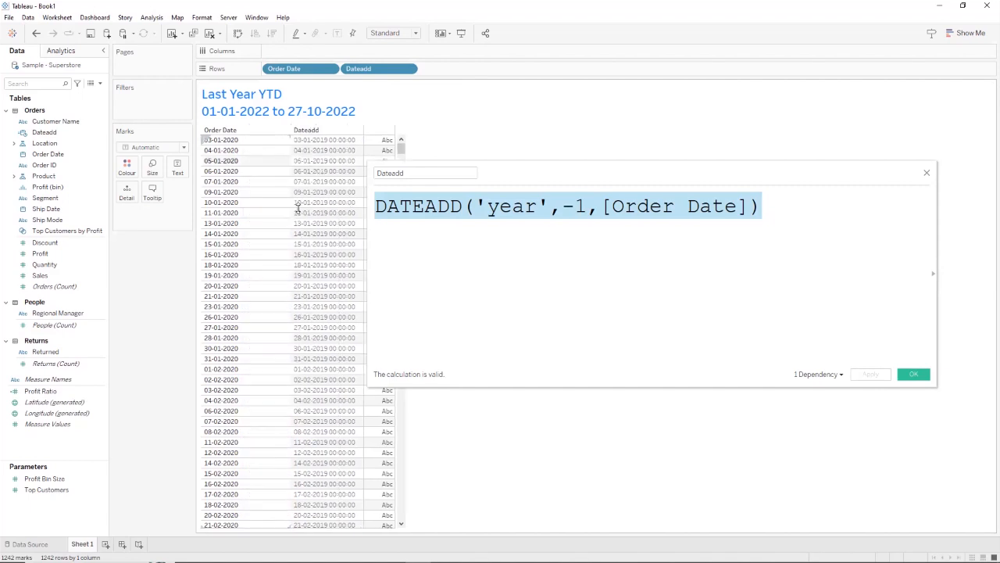
{"action": "left_click", "coordinate": [246, 142]}
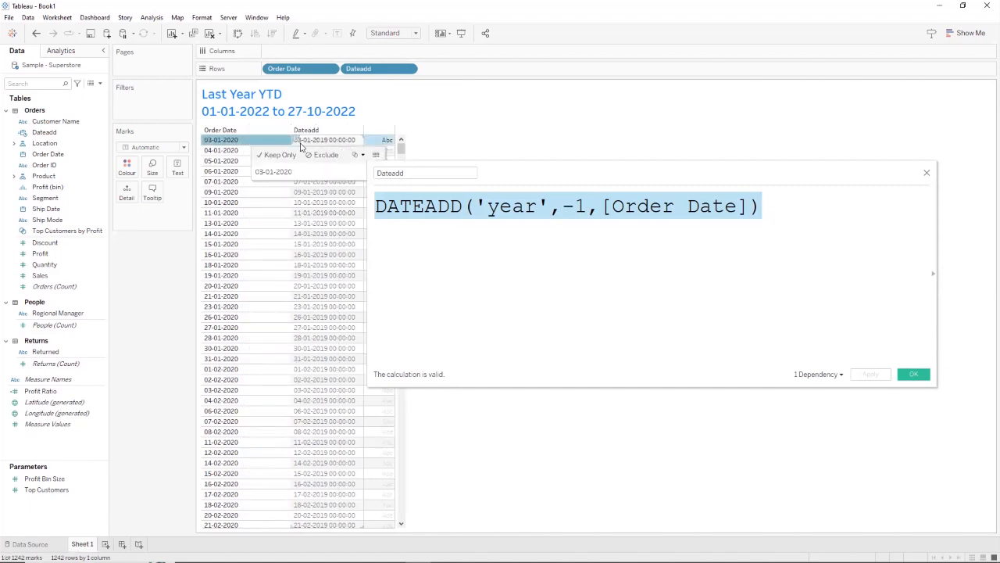
{"action": "left_click", "coordinate": [311, 142]}
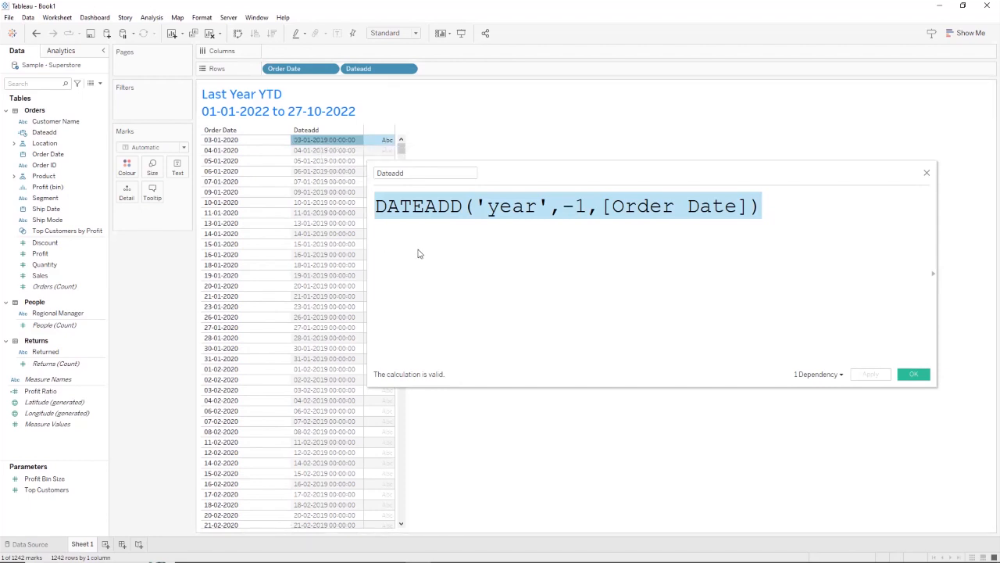
Compare the Order Date and Dateadd values down to the latest dates in the table, and close the calculation editor.
{"action": "left_click", "coordinate": [626, 233]}
{"action": "left_click_drag", "start_coordinate": [760, 206], "coordinate": [600, 207]}
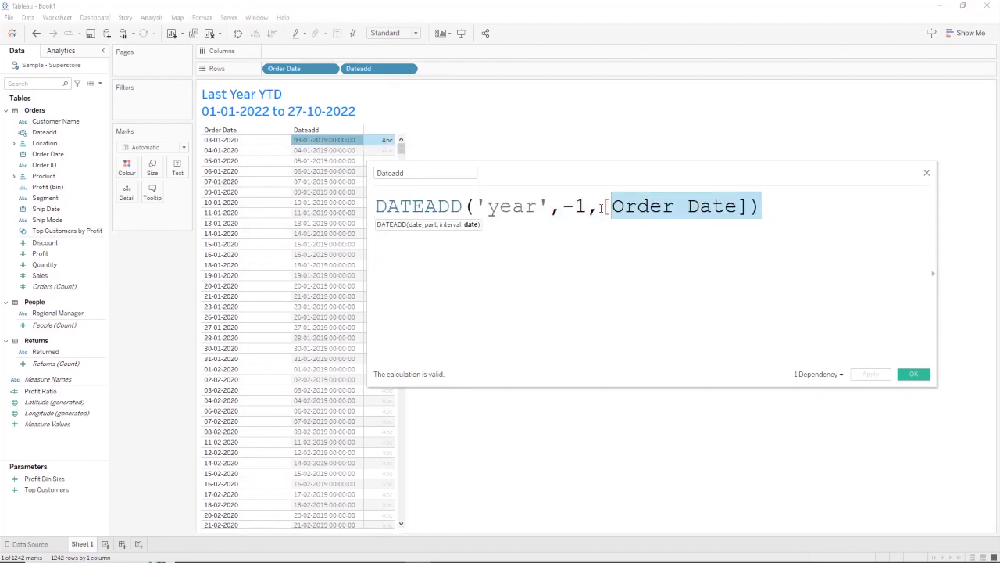
{"action": "left_click_drag", "start_coordinate": [422, 204], "coordinate": [374, 205]}
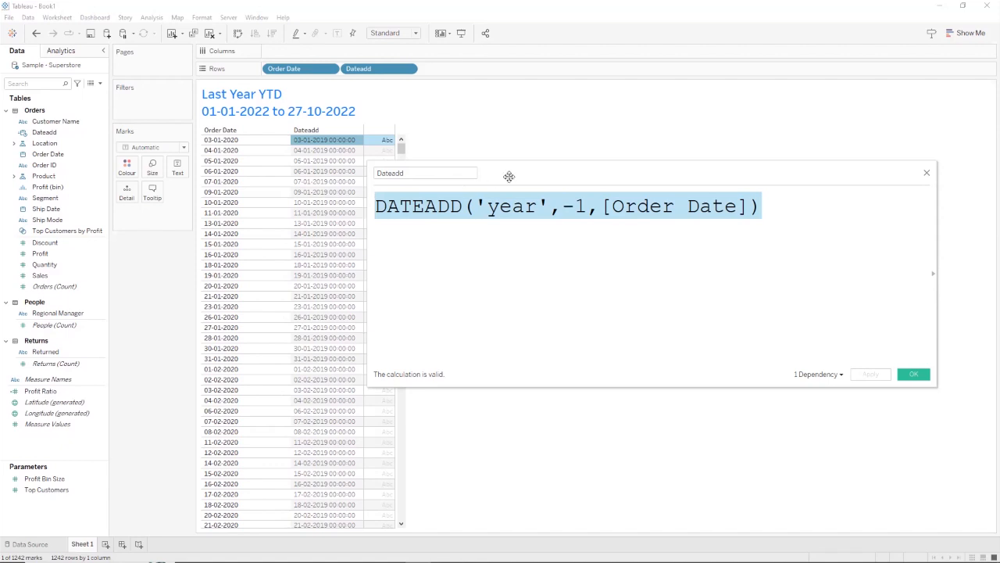
{"action": "left_click_drag", "start_coordinate": [515, 176], "coordinate": [632, 169]}
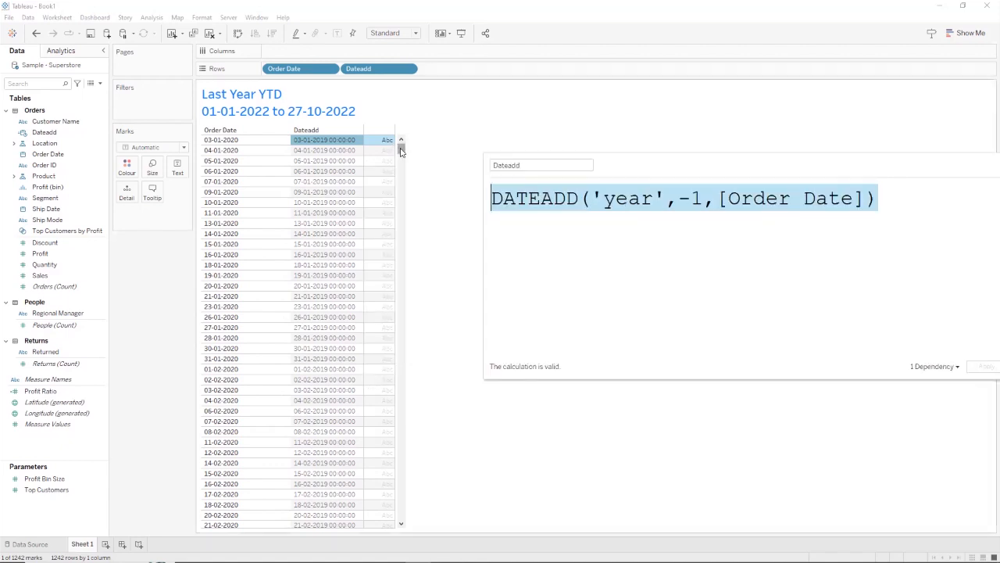
{"action": "left_click_drag", "start_coordinate": [401, 152], "coordinate": [409, 529]}
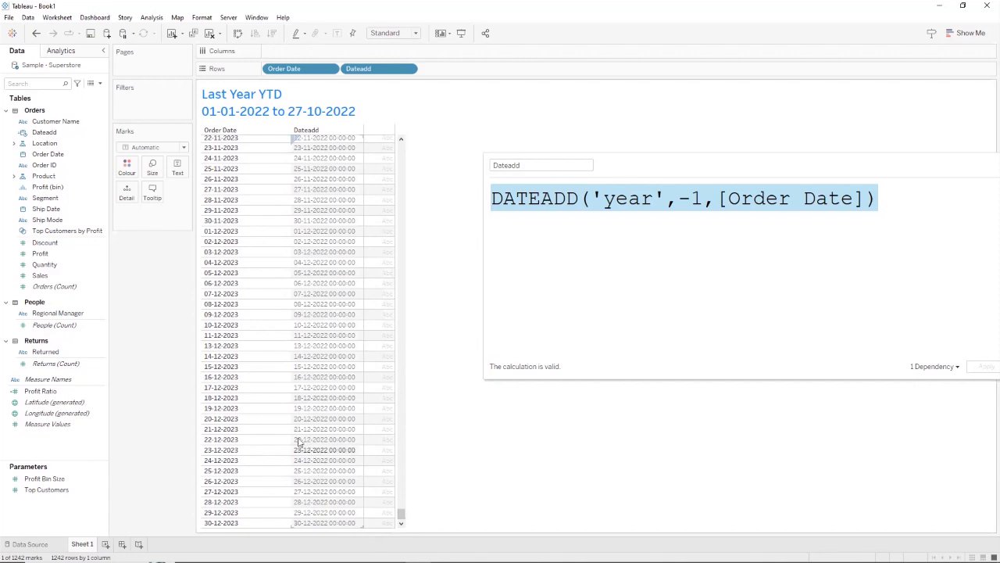
{"action": "scroll", "coordinate": [251, 205], "scroll_direction": "up", "scroll_amount": 10}
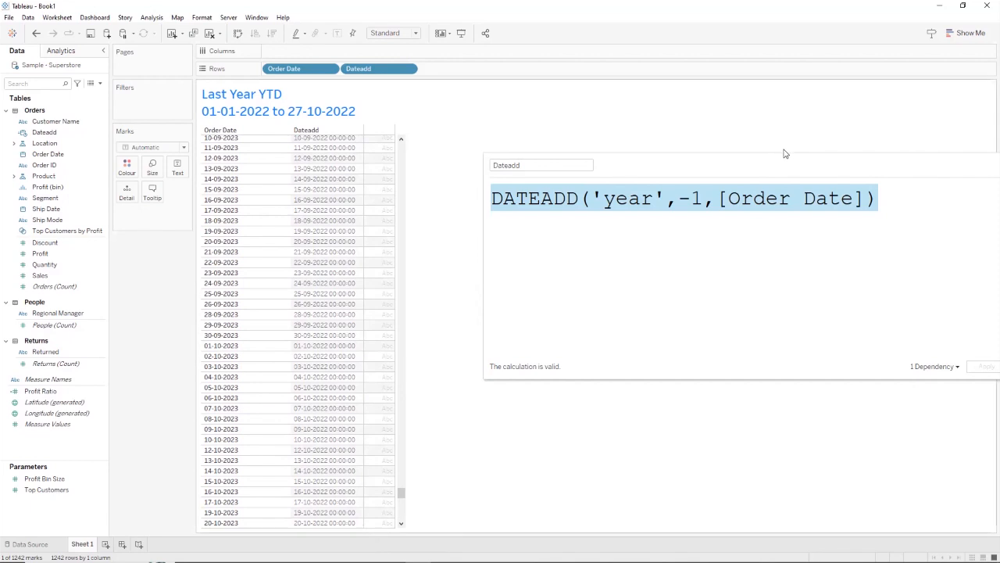
{"action": "left_click_drag", "start_coordinate": [785, 167], "coordinate": [640, 173]}
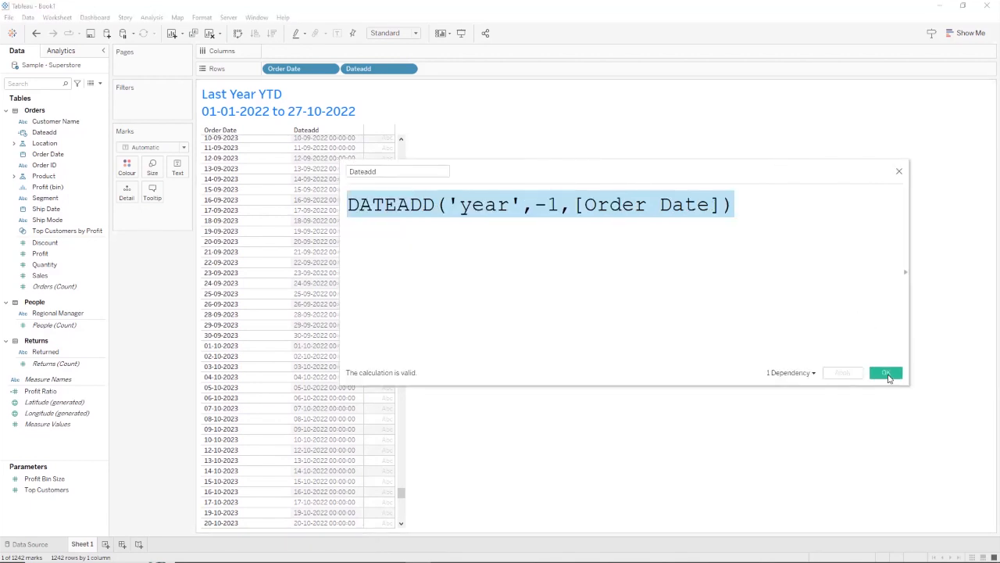
{"action": "left_click", "coordinate": [886, 372]}
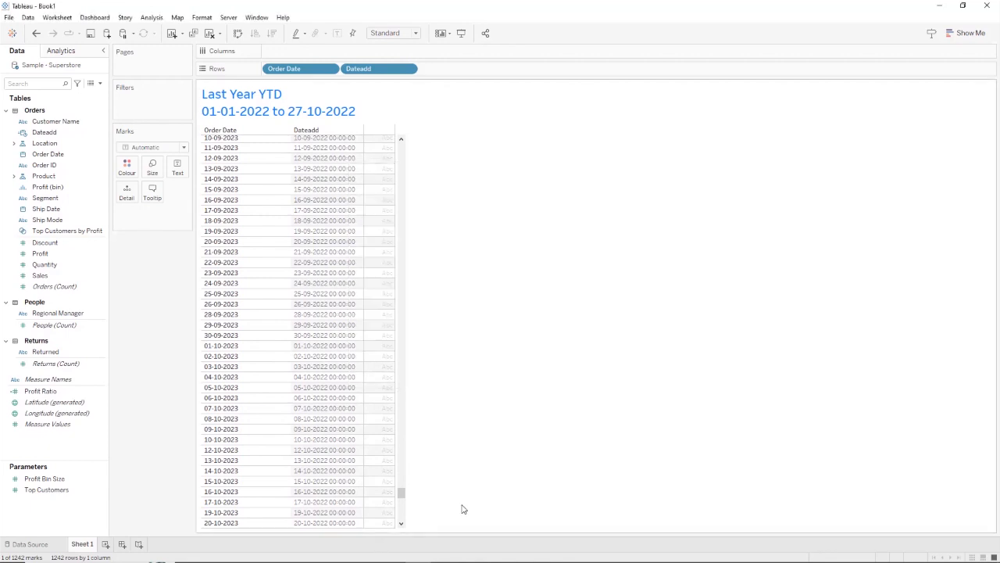
{"action": "left_click_drag", "start_coordinate": [400, 492], "coordinate": [400, 527]}
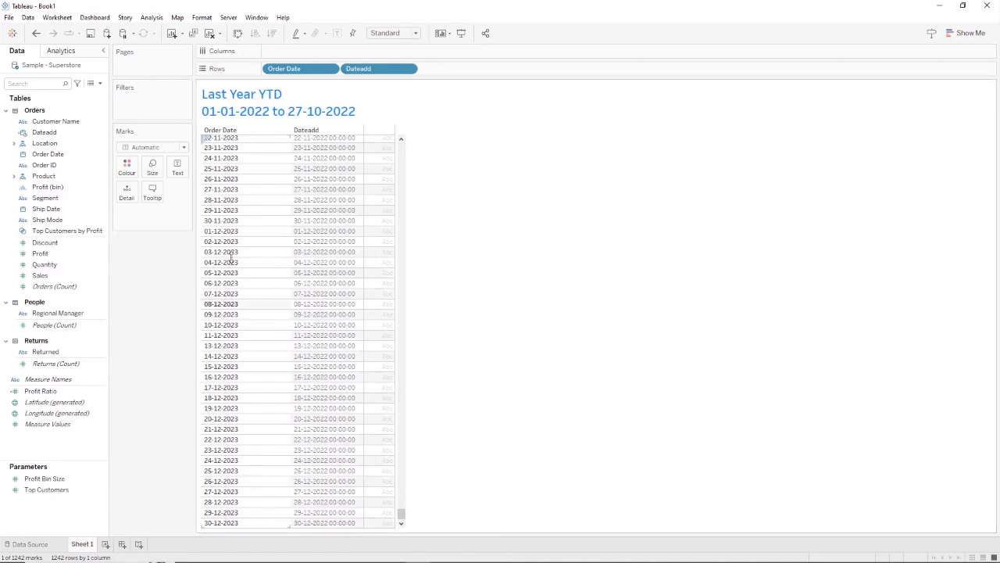
Create a new worksheet and add Order Date to its rows at year level.
{"action": "key", "text": "ctrl+m"}
{"action": "left_click", "coordinate": [51, 156]}
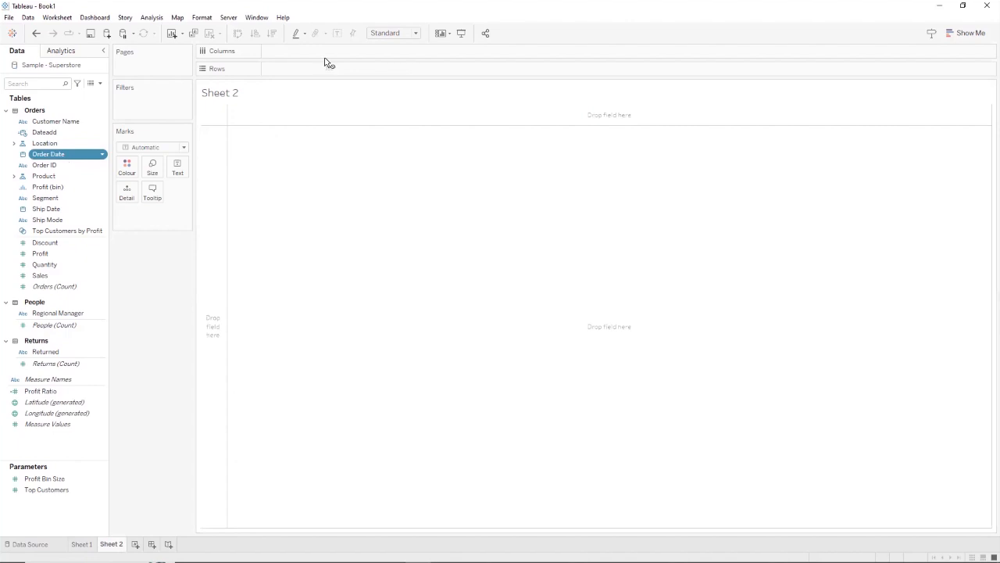
{"action": "left_click_drag", "start_coordinate": [310, 68], "coordinate": [311, 66]}
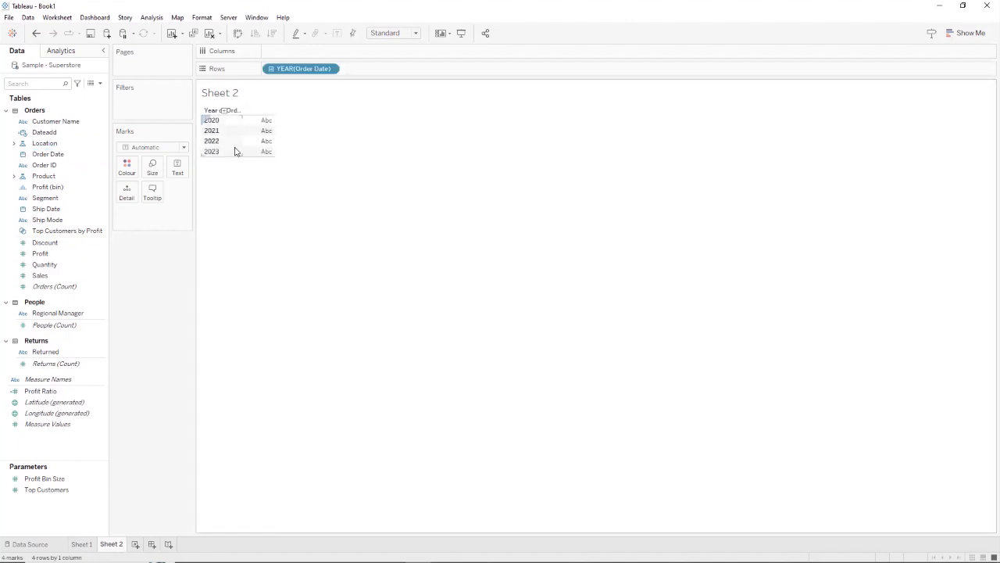
Create a new calculated field named Future Date.
{"action": "left_click", "coordinate": [74, 143]}
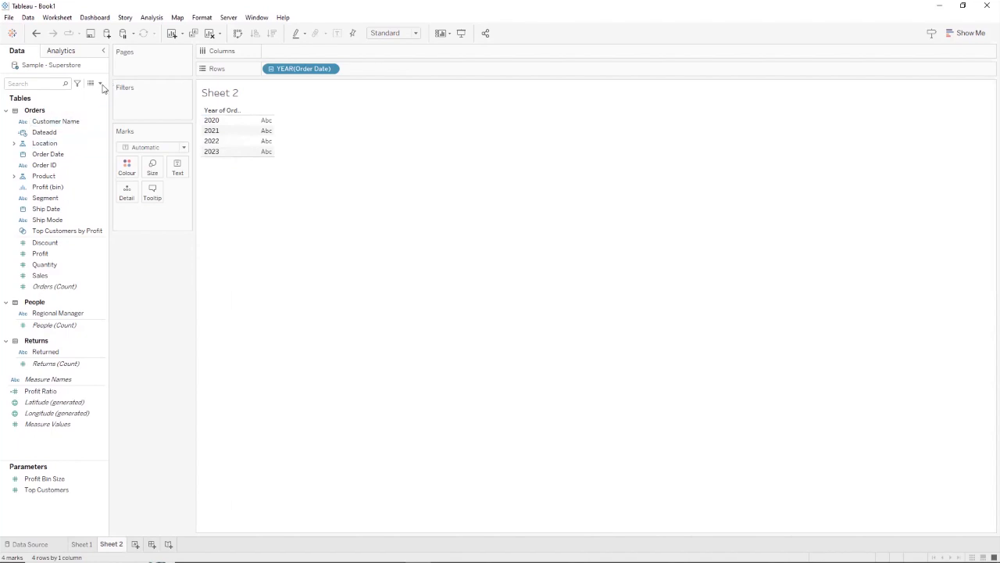
{"action": "left_click", "coordinate": [100, 83]}
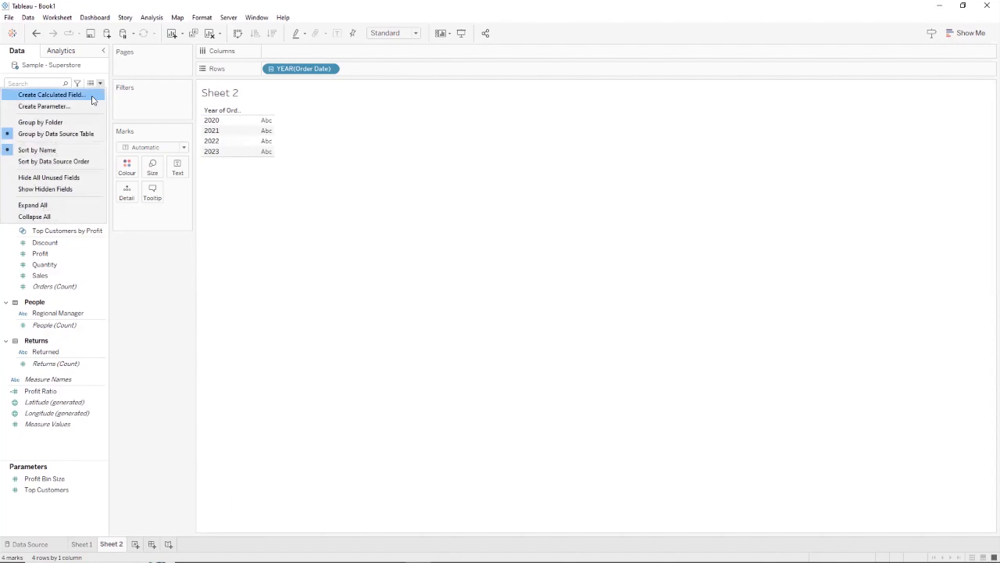
{"action": "key", "text": "Return"}
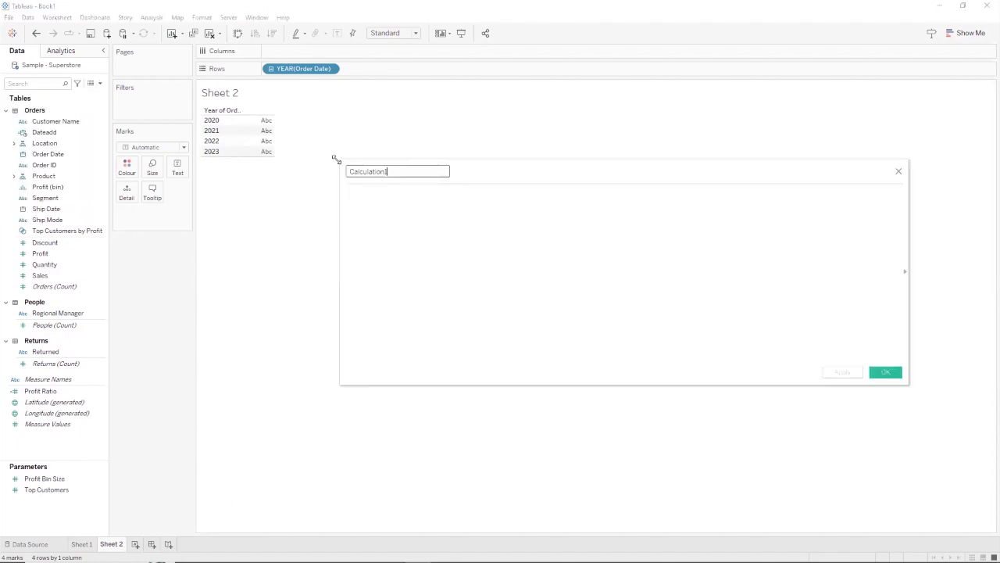
{"action": "type", "text": "F"}
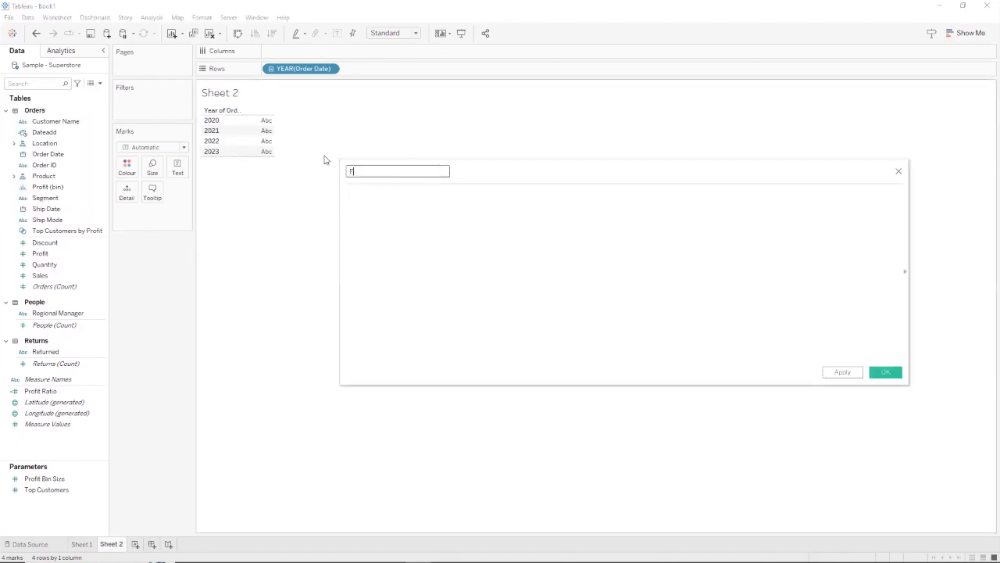
{"action": "type", "text": "uture Dateas"}
{"action": "key", "text": "Tab"}
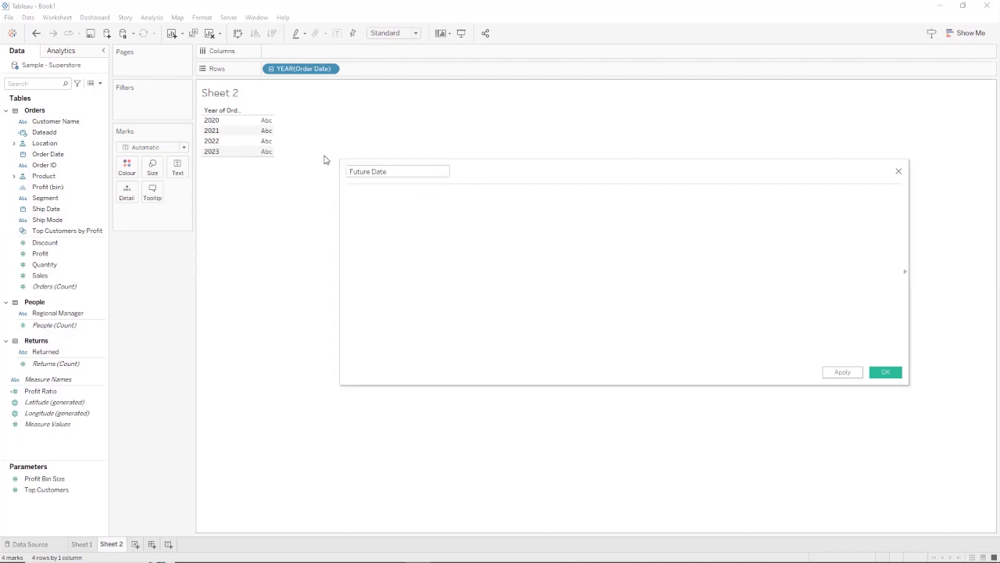
Insert the DATEADD function into the Future Date calculation.
{"action": "type", "text": "date"}
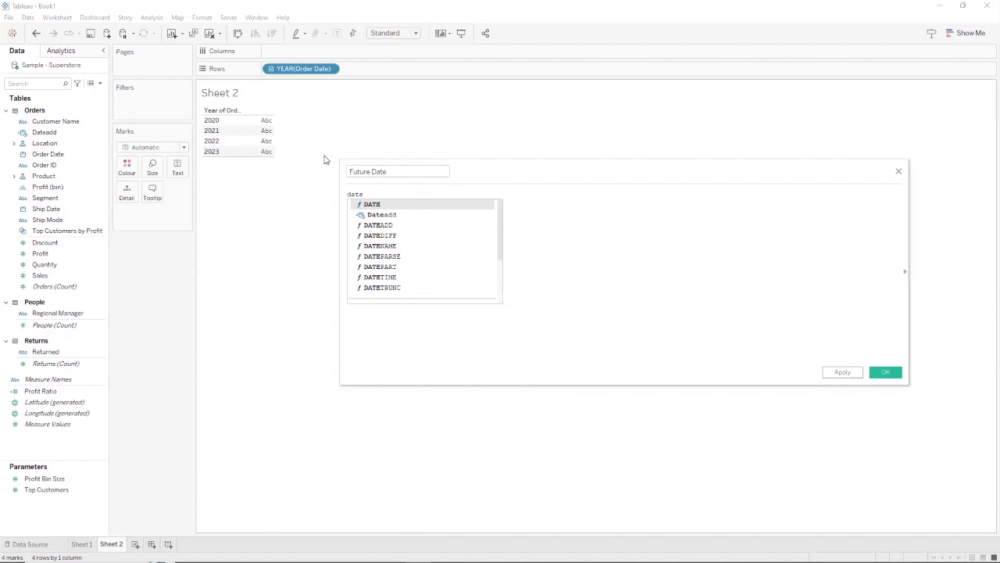
{"action": "key", "text": "Down"}
{"action": "key", "text": "Down"}
{"action": "key", "text": "Return"}
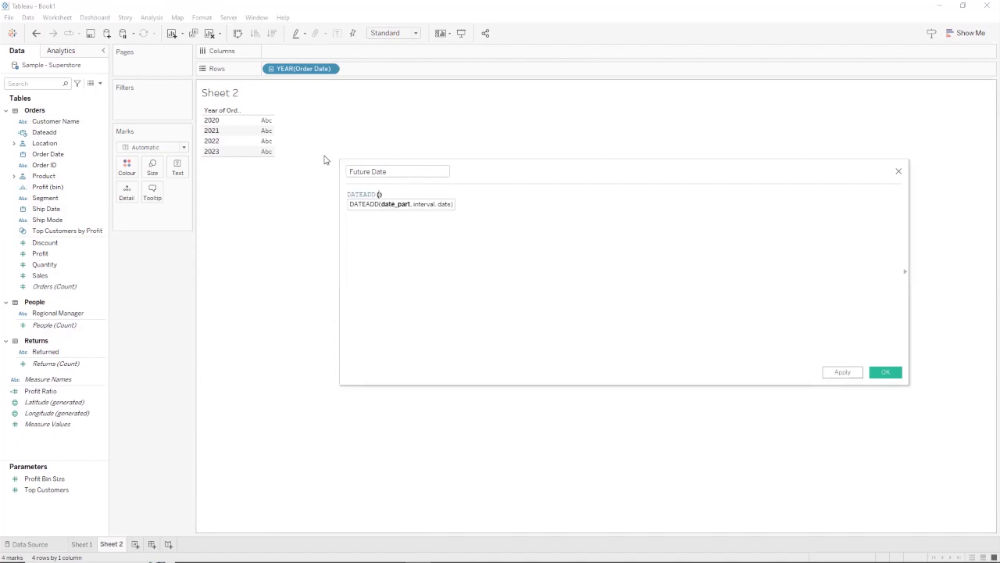
Complete the Future Date calculation as DATEADD('year',4,[Order Date]), enlarge the formula text, and apply it.
{"action": "type", "text": "'"}
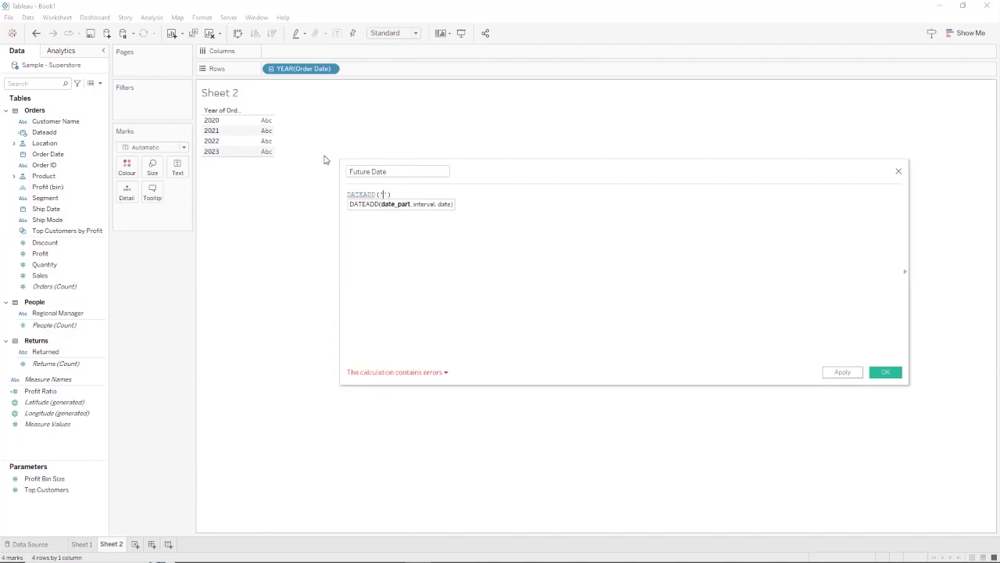
{"action": "type", "text": "year"}
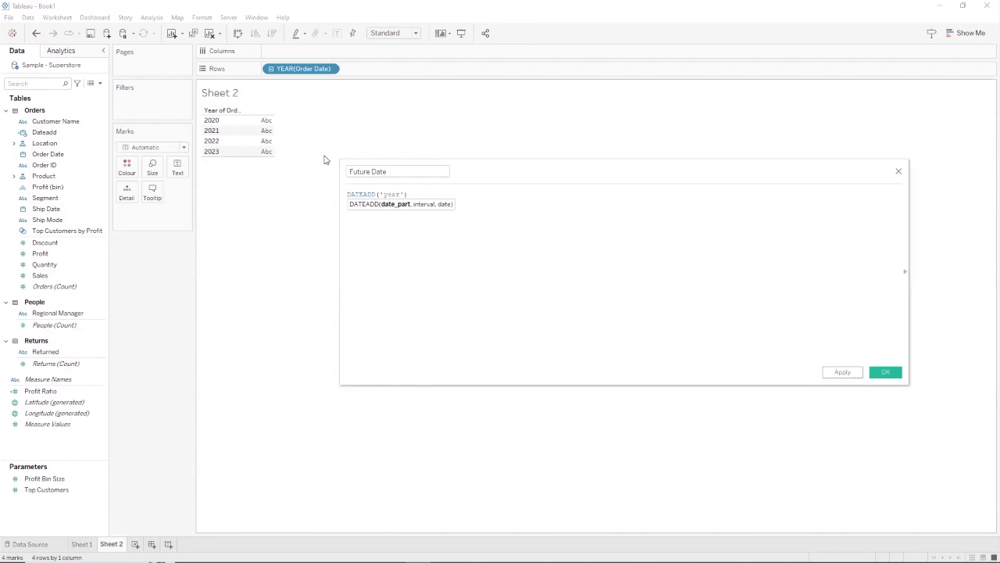
{"action": "type", "text": ","}
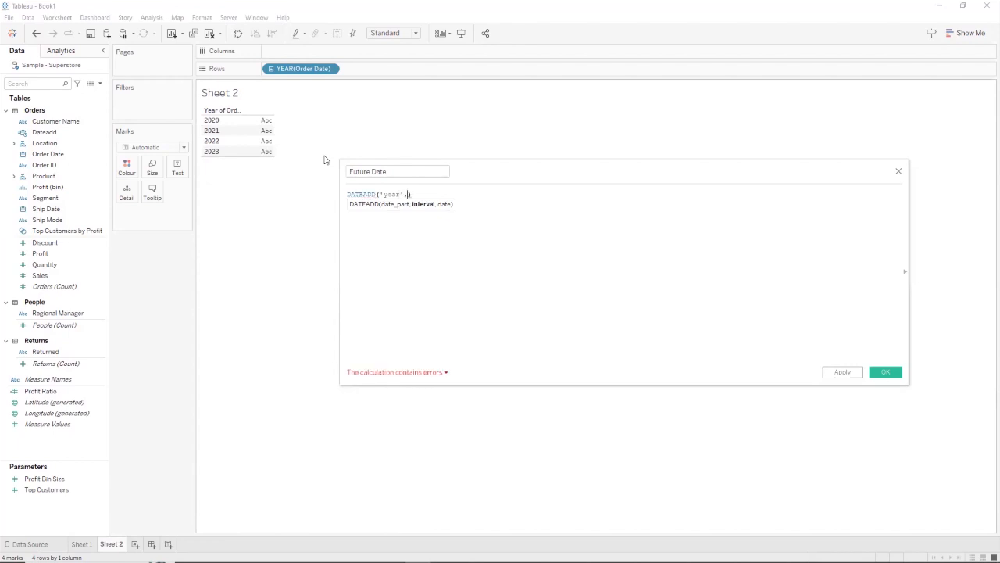
{"action": "type", "text": "5"}
{"action": "type", "text": ","}
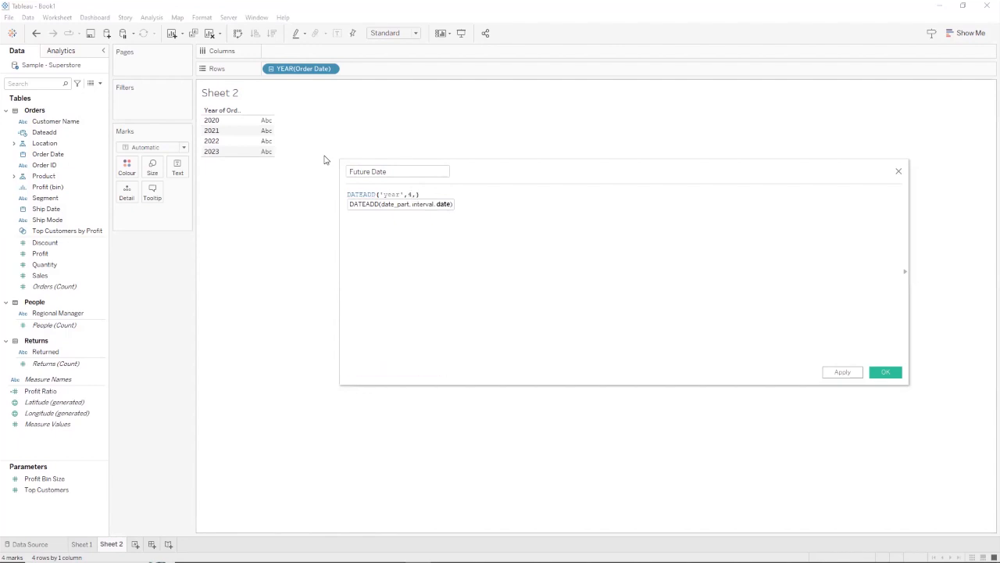
{"action": "type", "text": "or"}
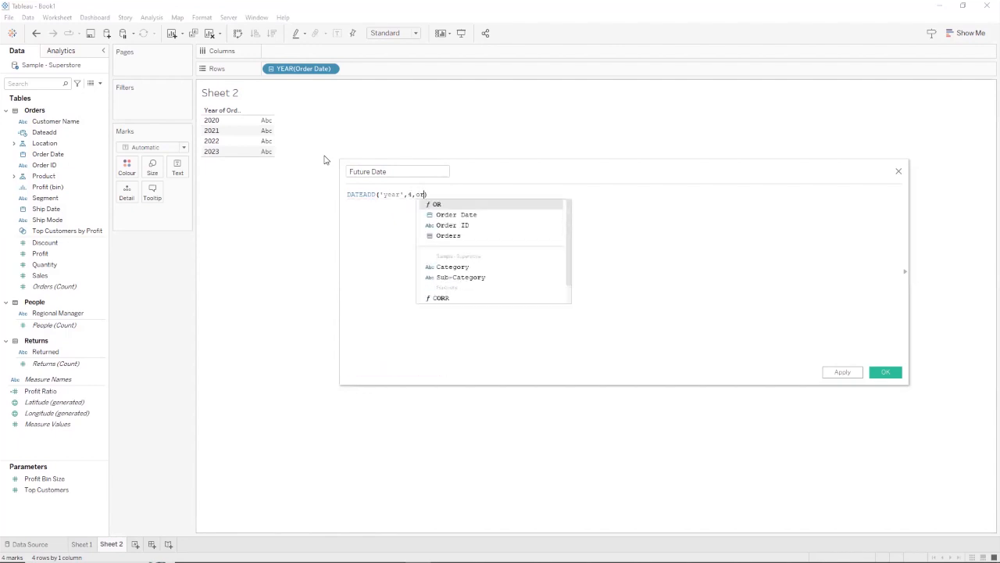
{"action": "type", "text": "d"}
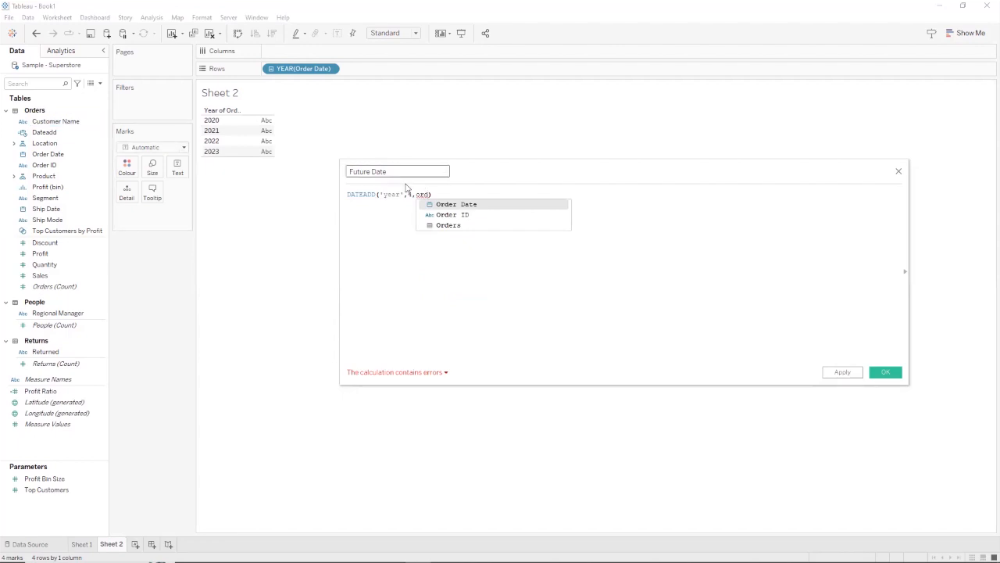
{"action": "left_click", "coordinate": [473, 204]}
{"action": "key", "text": "ctrl+a"}
{"action": "scroll", "coordinate": [466, 223], "scroll_direction": "up", "scroll_amount": 5}
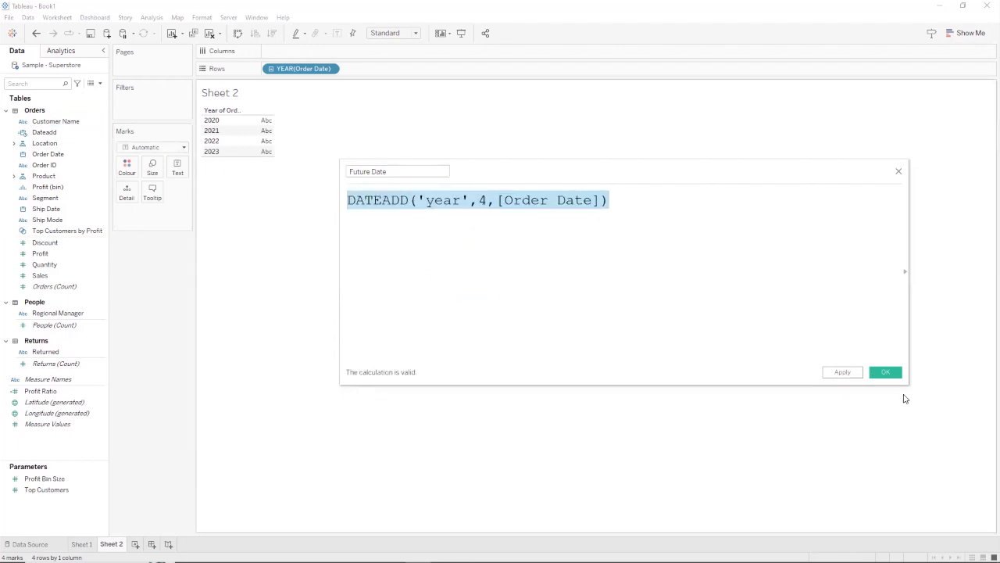
{"action": "left_click", "coordinate": [855, 379]}
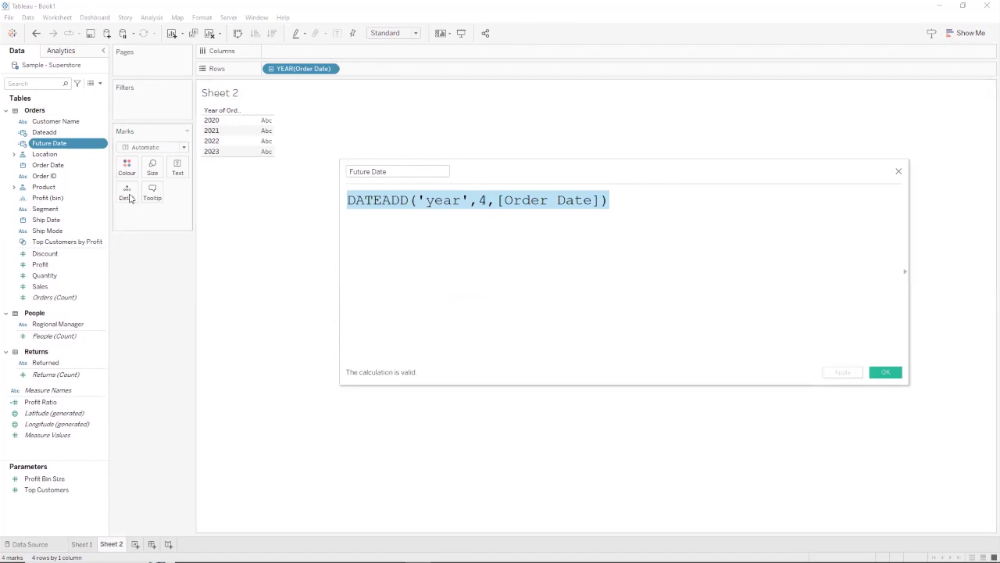
Add Future Date to the rows after Order Date at year level, and move the calculation editor aside.
{"action": "left_click_drag", "start_coordinate": [78, 150], "coordinate": [407, 72]}
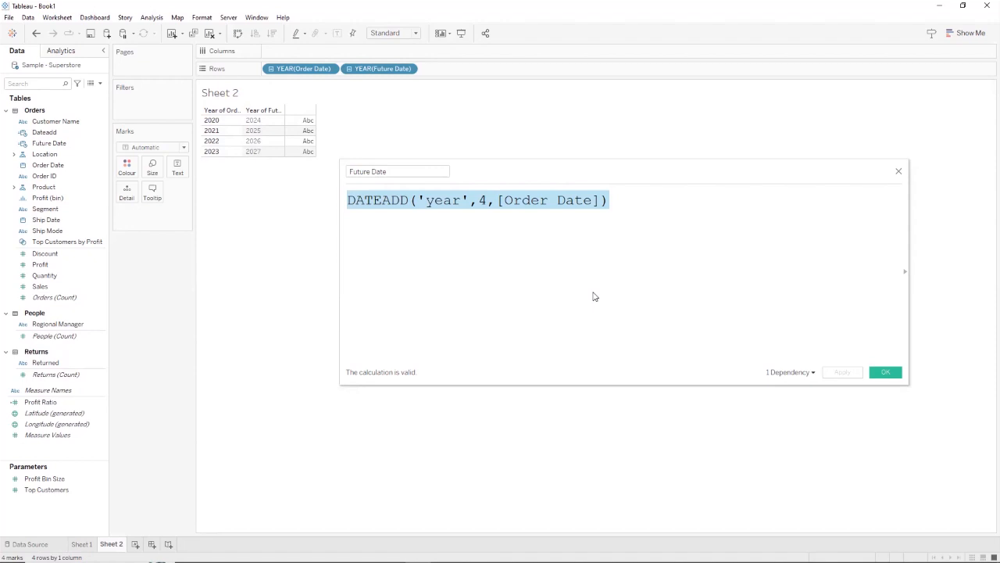
{"action": "left_click", "coordinate": [688, 215]}
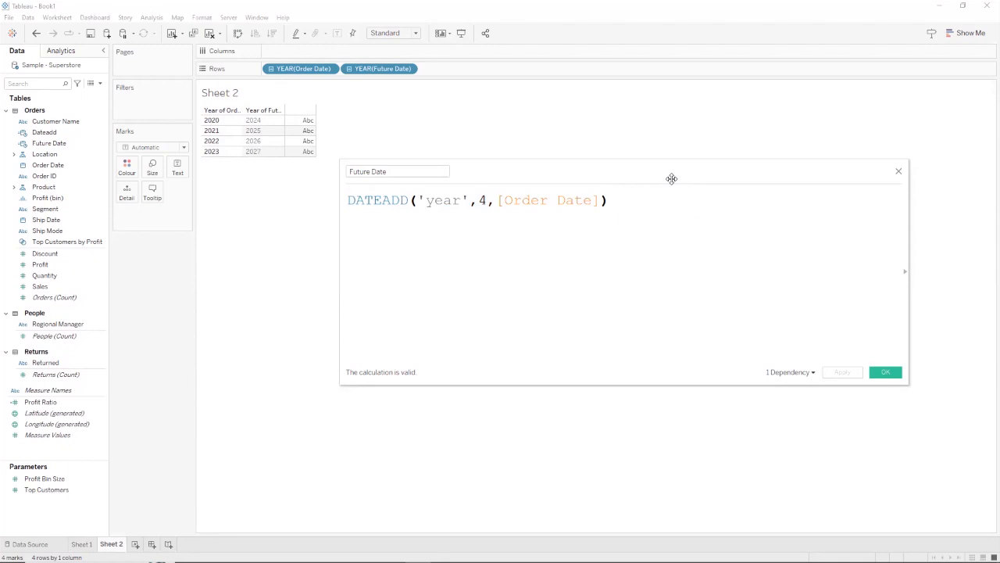
{"action": "left_click_drag", "start_coordinate": [671, 178], "coordinate": [583, 186]}
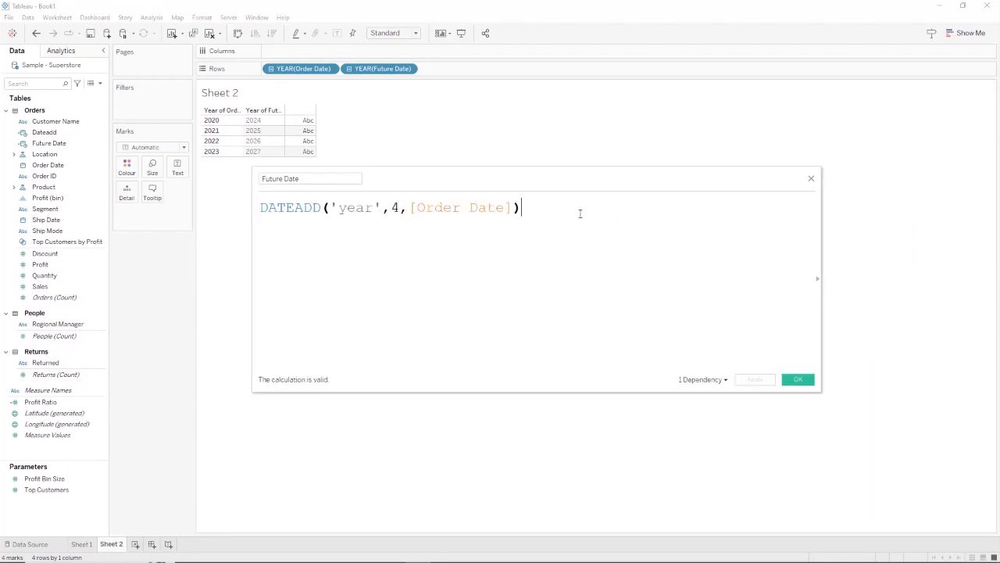
{"action": "left_click_drag", "start_coordinate": [521, 207], "coordinate": [261, 209]}
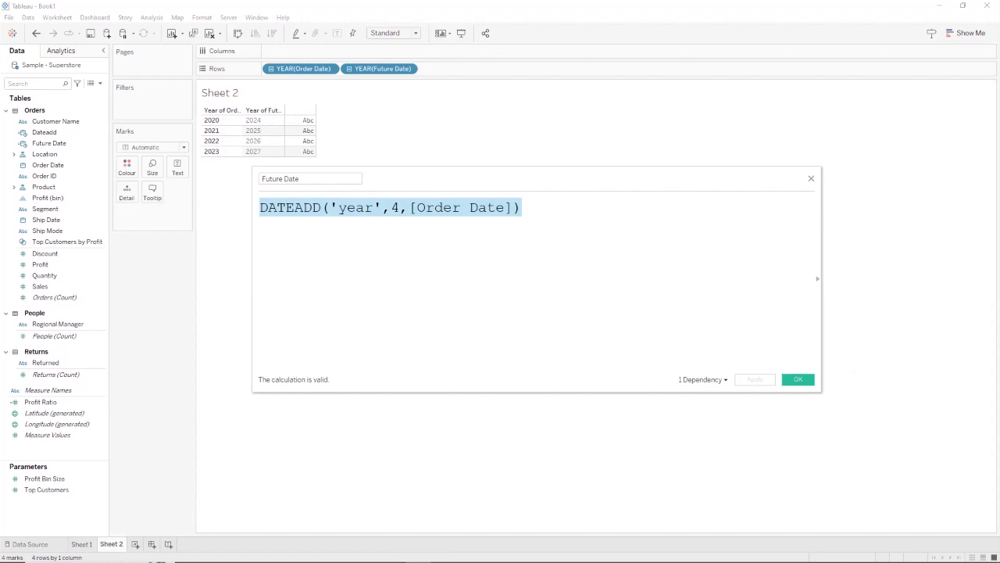
Switch to Sheet 1 and remove Dateadd from its rows, moving the calculation editor out of the way.
{"action": "left_click", "coordinate": [82, 544]}
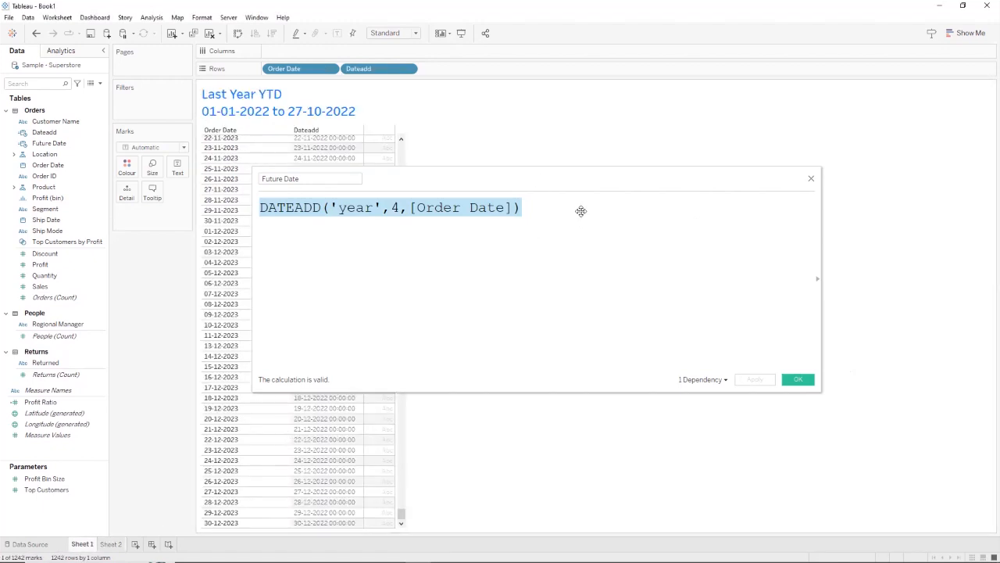
{"action": "left_click_drag", "start_coordinate": [580, 210], "coordinate": [624, 240]}
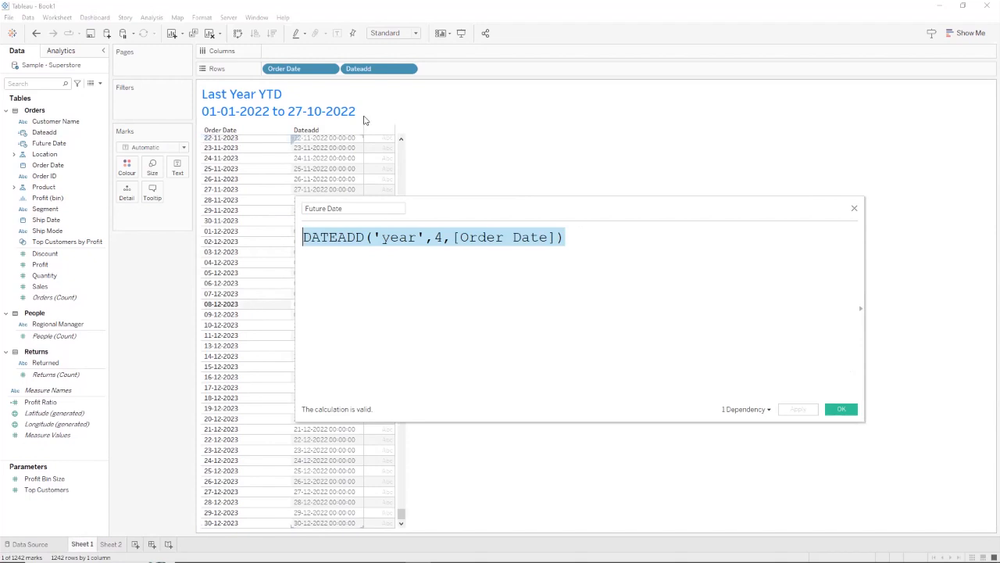
{"action": "left_click_drag", "start_coordinate": [182, 334], "coordinate": [175, 334]}
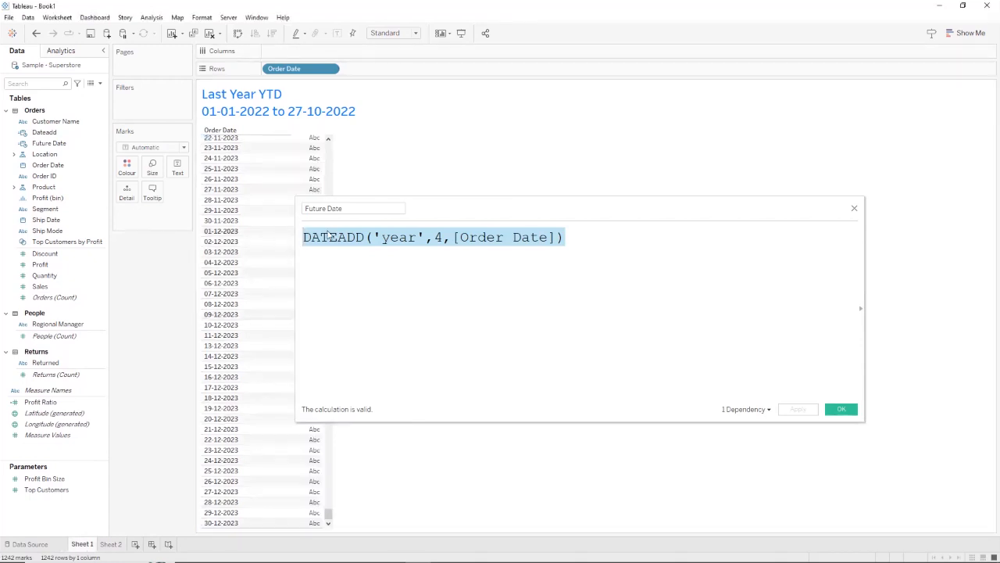
{"action": "left_click_drag", "start_coordinate": [502, 209], "coordinate": [509, 208]}
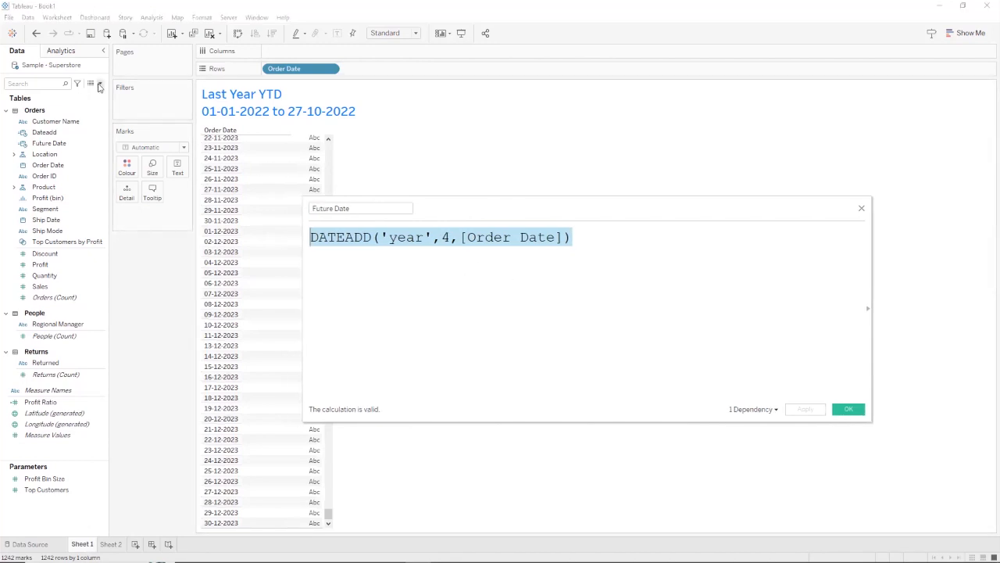
{"action": "left_click", "coordinate": [639, 241]}
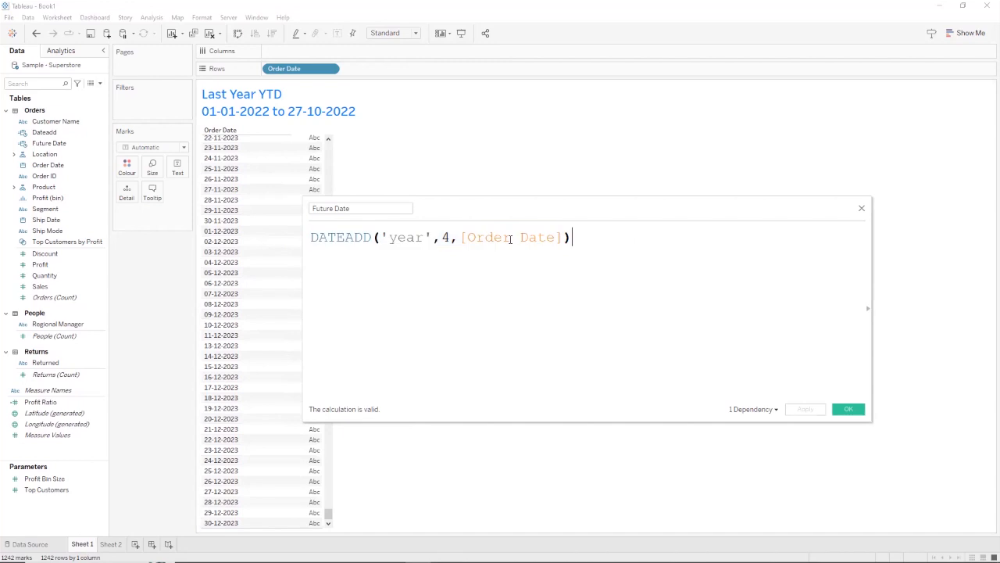
{"action": "key", "text": "ctrl+a"}
{"action": "key", "text": "BackSpace"}
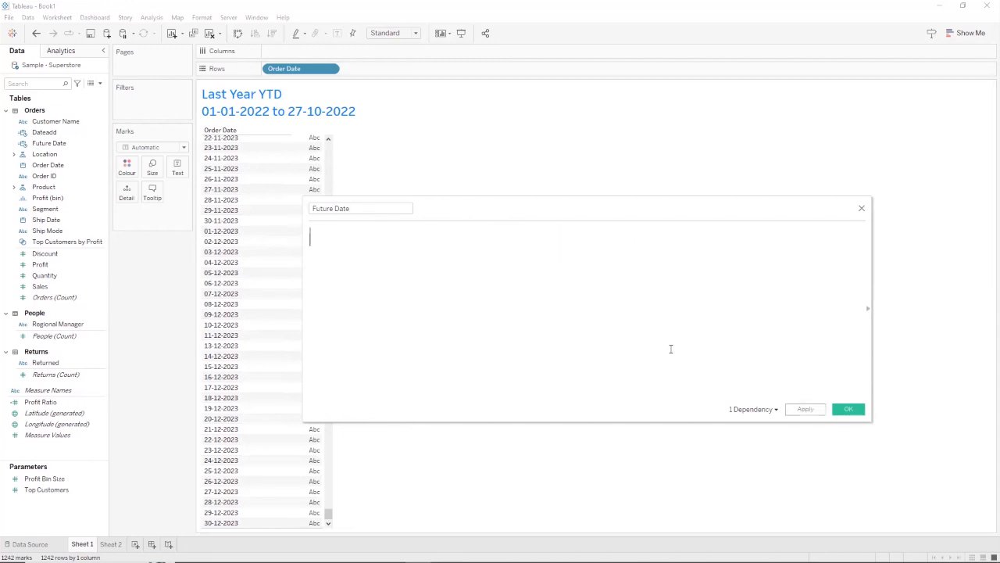
{"action": "key", "text": "ctrl+z"}
Close the Future Date calculation and create a new calculated field named Last Ytd.
{"action": "left_click", "coordinate": [805, 409]}
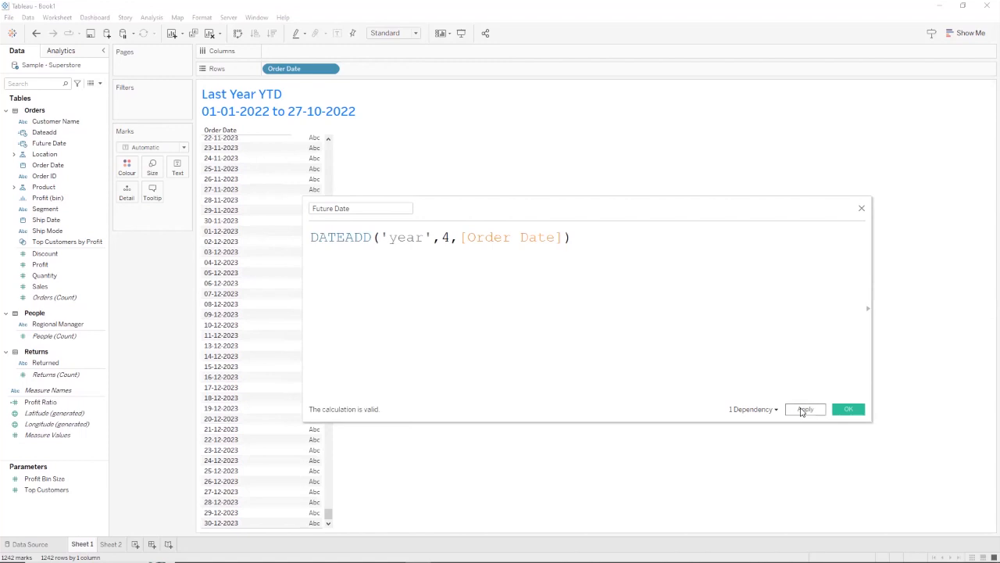
{"action": "left_click", "coordinate": [844, 413]}
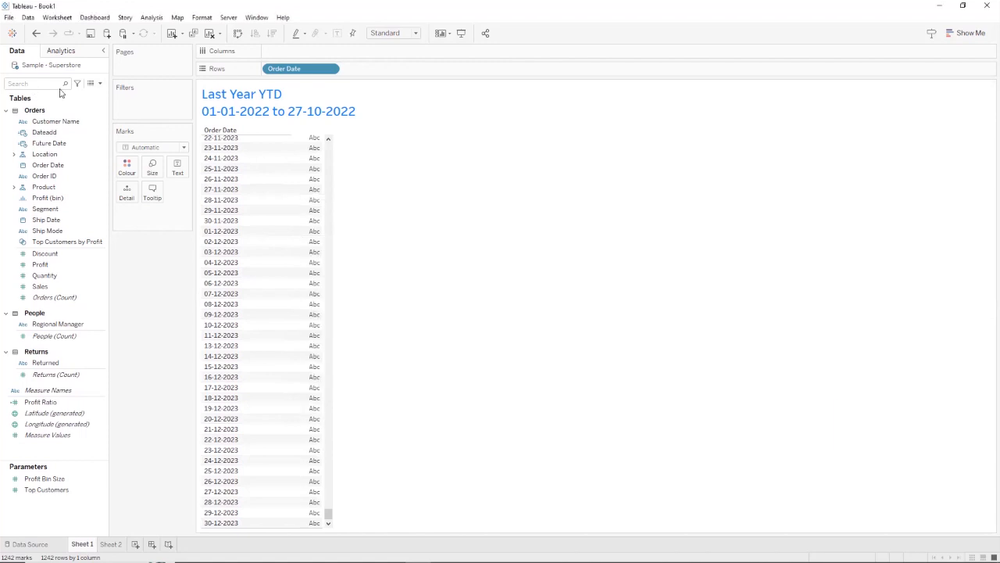
{"action": "left_click", "coordinate": [102, 85]}
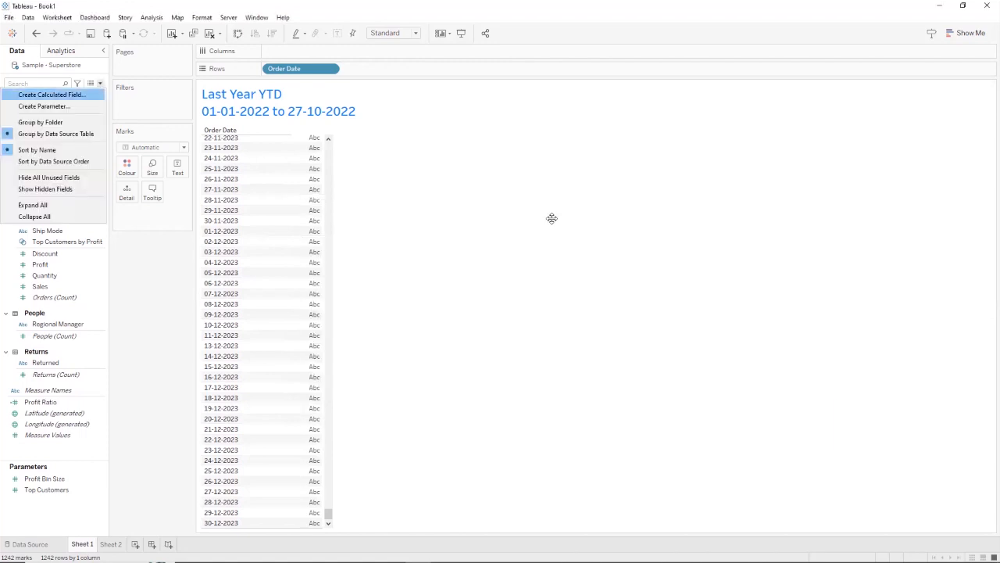
{"action": "key", "text": "Return"}
{"action": "type", "text": "La"}
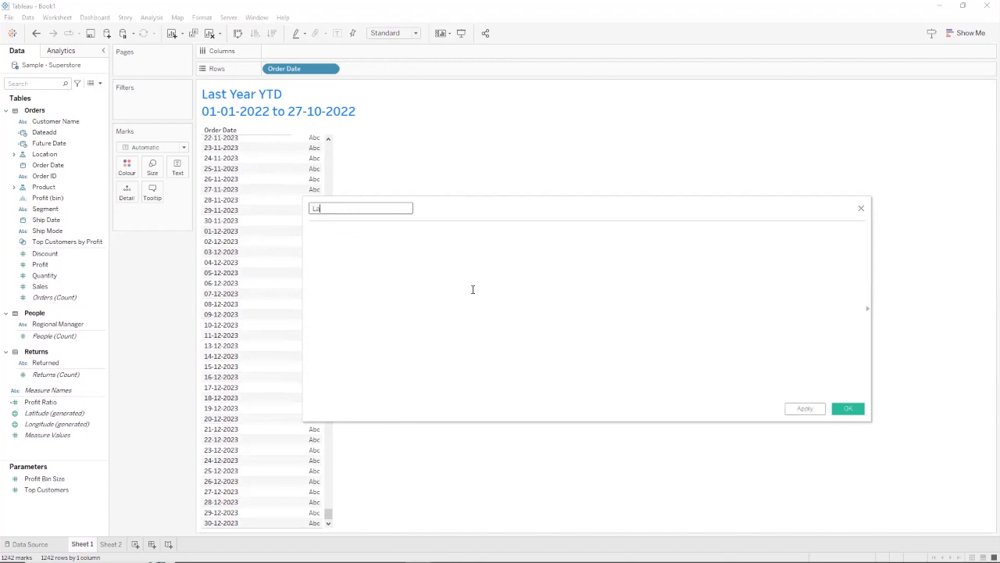
{"action": "type", "text": "st Yea"}
{"action": "key", "text": "BackSpace"}
{"action": "key", "text": "BackSpace"}
{"action": "type", "text": "td"}
{"action": "key", "text": "Tab"}
{"action": "left_click_drag", "start_coordinate": [446, 209], "coordinate": [492, 210]}
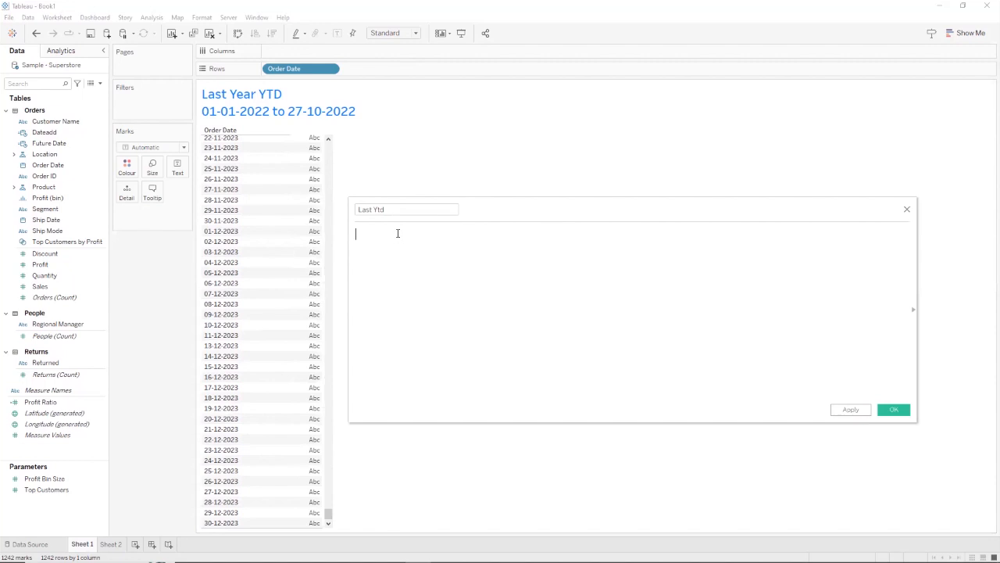
Enter YEAR([Order Date])=YEAR(TODAY())-1 as the Last Ytd formula.
{"action": "type", "text": "yea"}
{"action": "key", "text": "Return"}
{"action": "type", "text": "ord"}
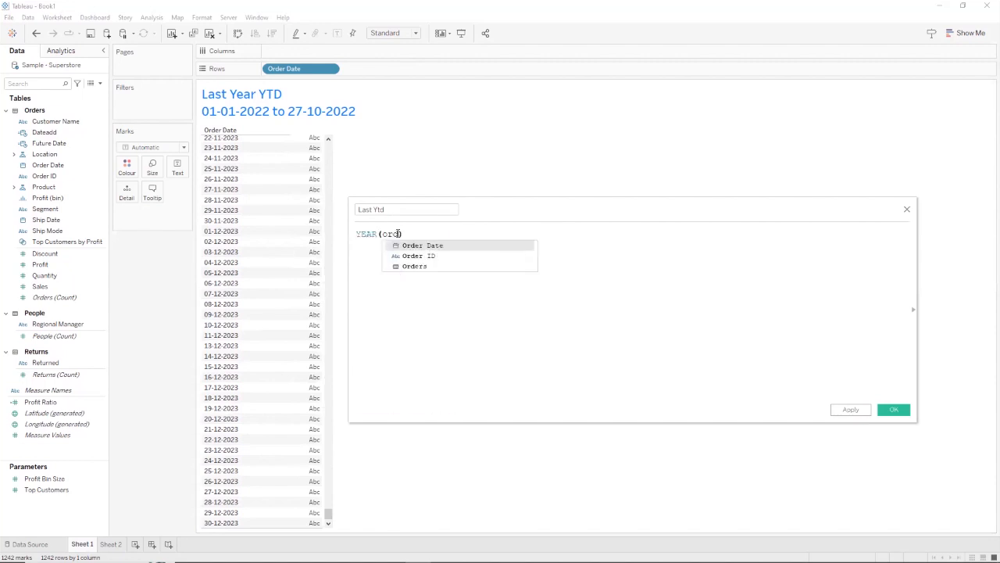
{"action": "key", "text": "Return"}
{"action": "type", "text": "="}
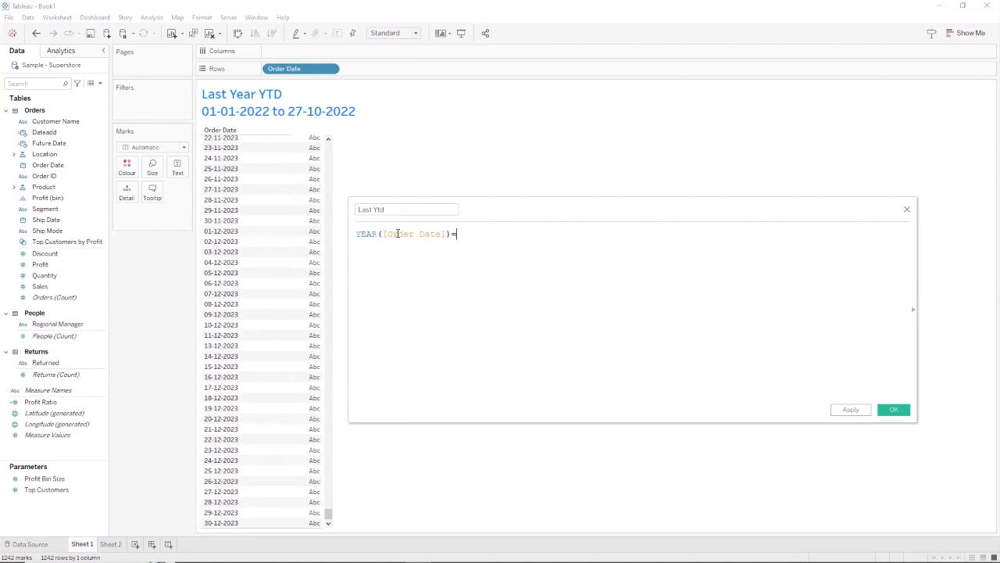
{"action": "type", "text": "yea"}
{"action": "key", "text": "Return"}
{"action": "type", "text": "to"}
{"action": "key", "text": "Return"}
{"action": "type", "text": "-1"}
Add the YEAR([Order Date])=YEAR(TODAY())-1 condition to the rows after Order Date and check its values for the 2022 dates.
{"action": "left_click_drag", "start_coordinate": [536, 233], "coordinate": [356, 234]}
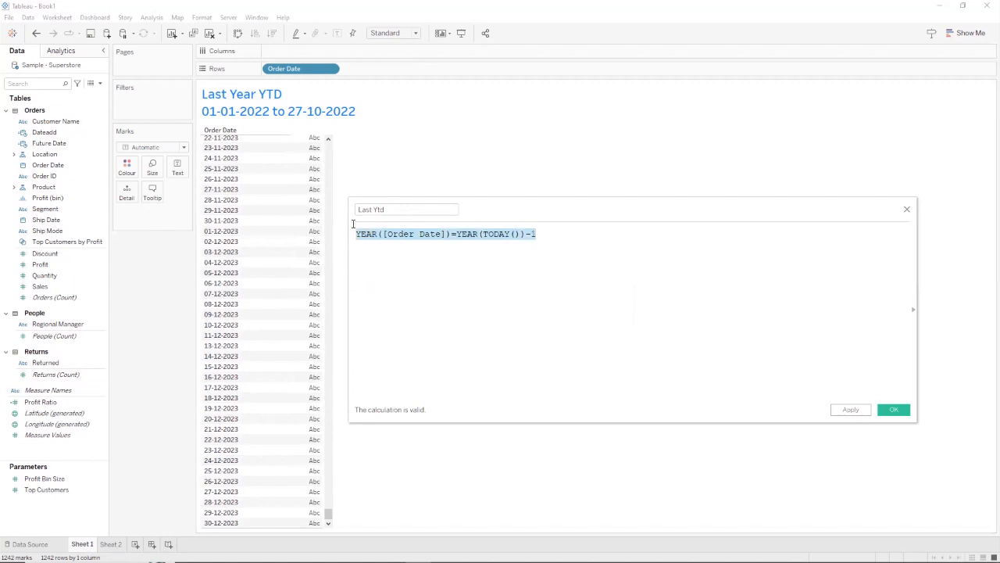
{"action": "left_click", "coordinate": [442, 273]}
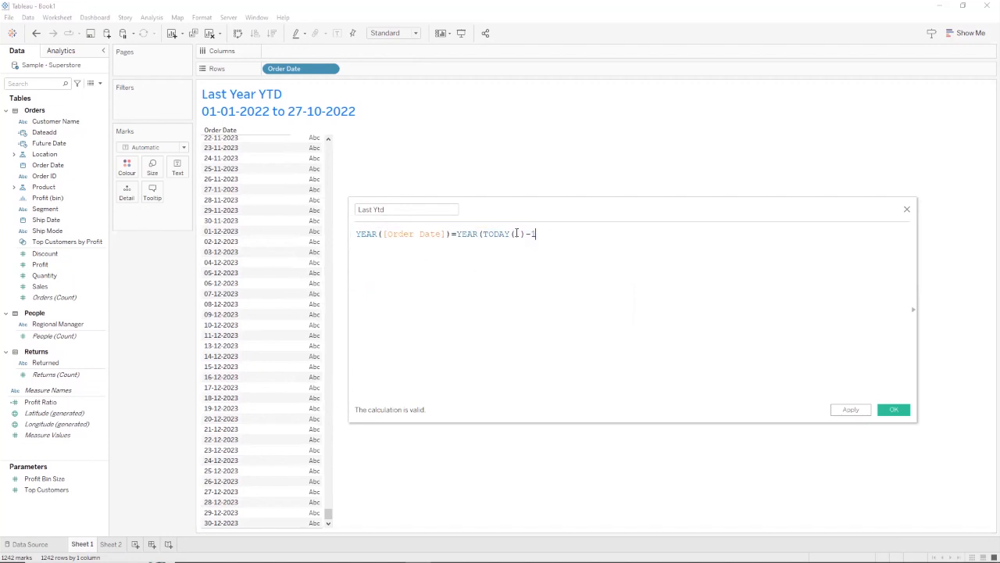
{"action": "key", "text": "ctrl+a"}
{"action": "left_click_drag", "start_coordinate": [442, 234], "coordinate": [411, 75]}
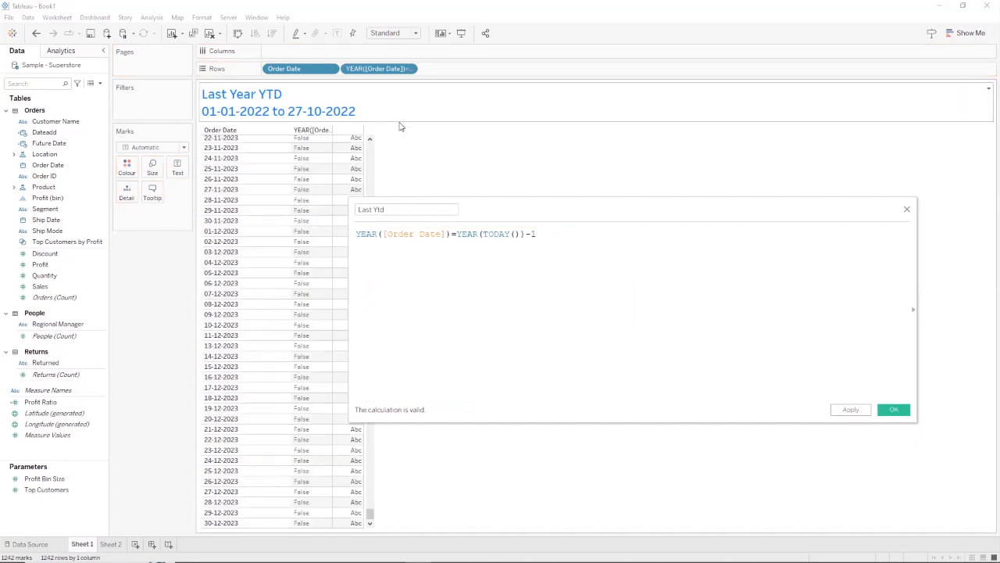
{"action": "left_click_drag", "start_coordinate": [508, 211], "coordinate": [602, 198]}
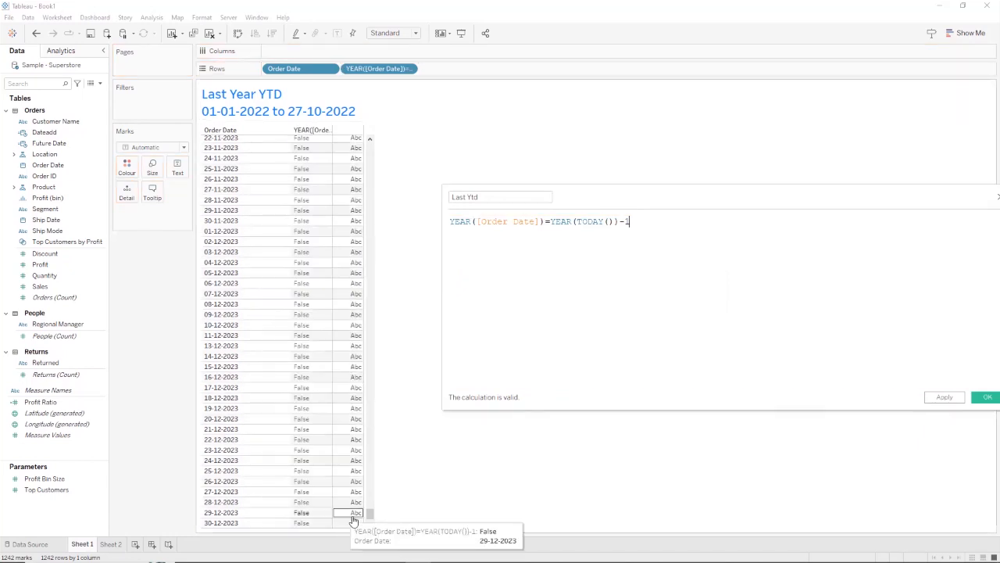
{"action": "left_click_drag", "start_coordinate": [373, 516], "coordinate": [378, 409]}
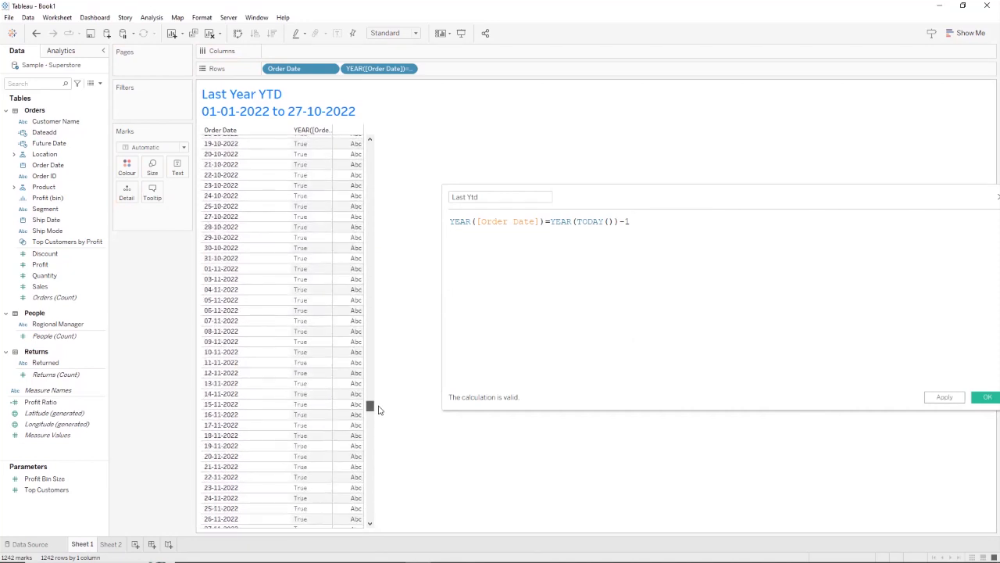
Extend the Last Ytd formula with and, followed by DATEADD('year',-1,TODAY()) on a second line.
{"action": "left_click", "coordinate": [660, 219]}
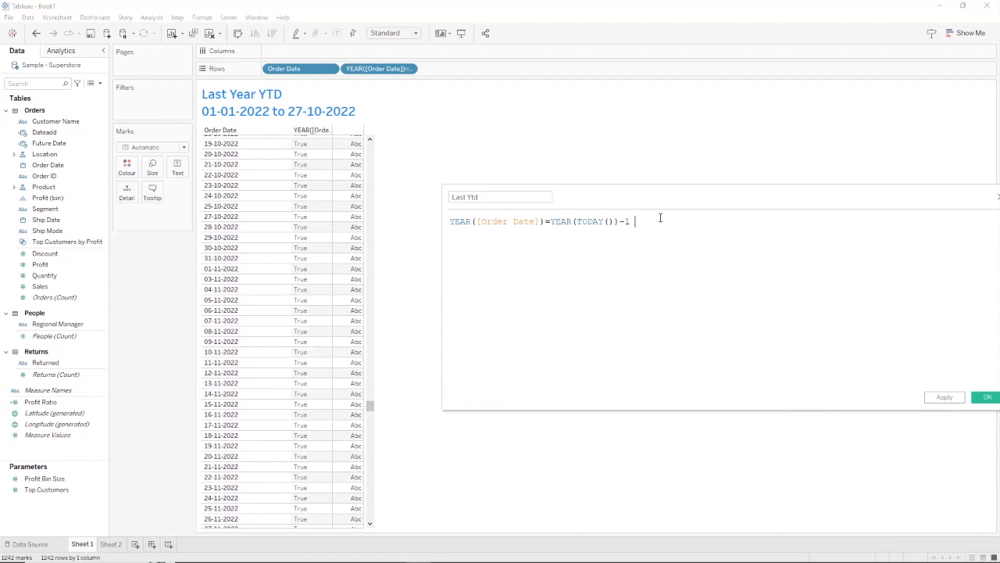
{"action": "type", "text": "and"}
{"action": "key", "text": "Return"}
{"action": "type", "text": "d"}
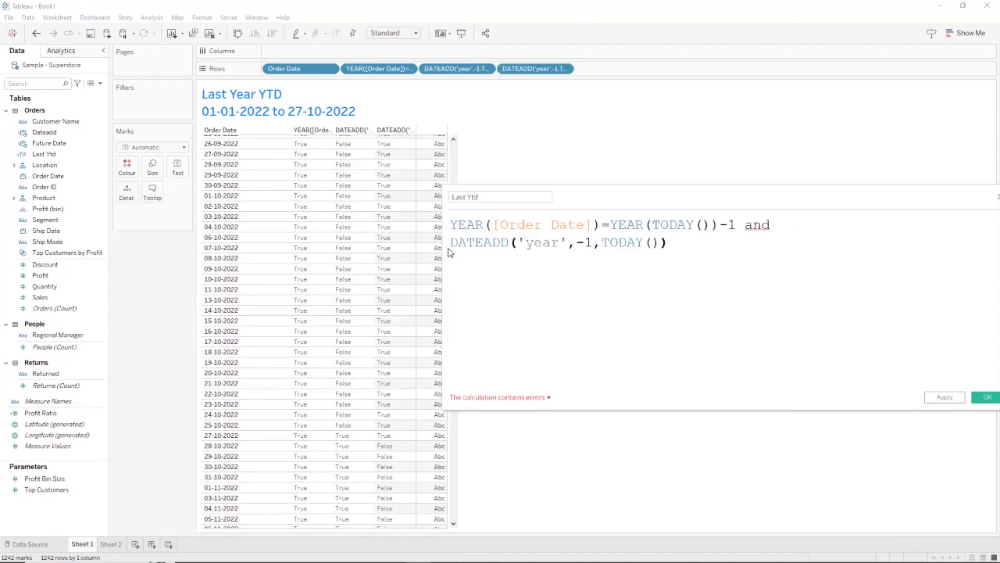
Complete the formula's second condition so that it reads [Order Date]<= DATEADD('year',-1,TODAY()).
{"action": "left_click", "coordinate": [450, 242]}
{"action": "type", "text": "and "}
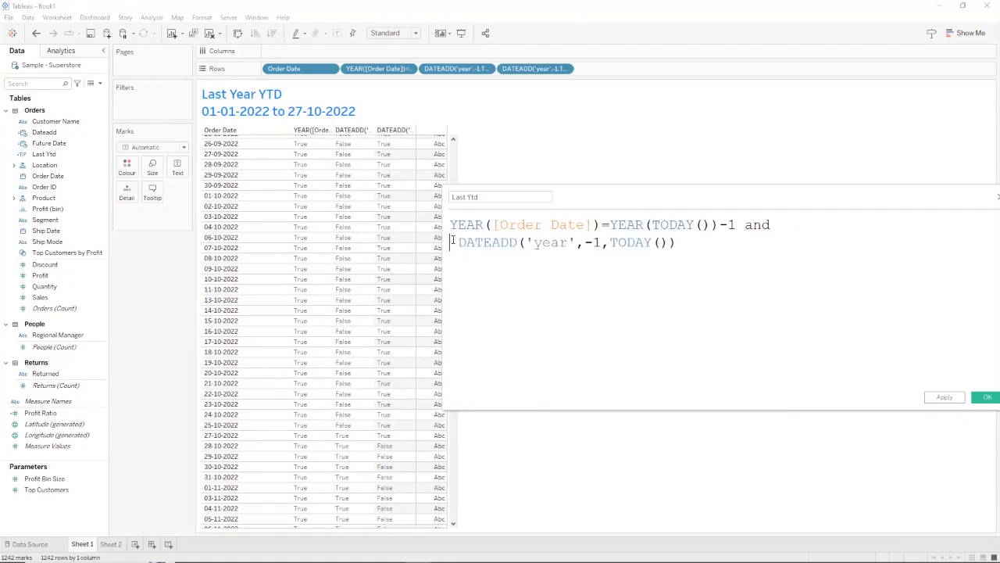
{"action": "type", "text": "ord"}
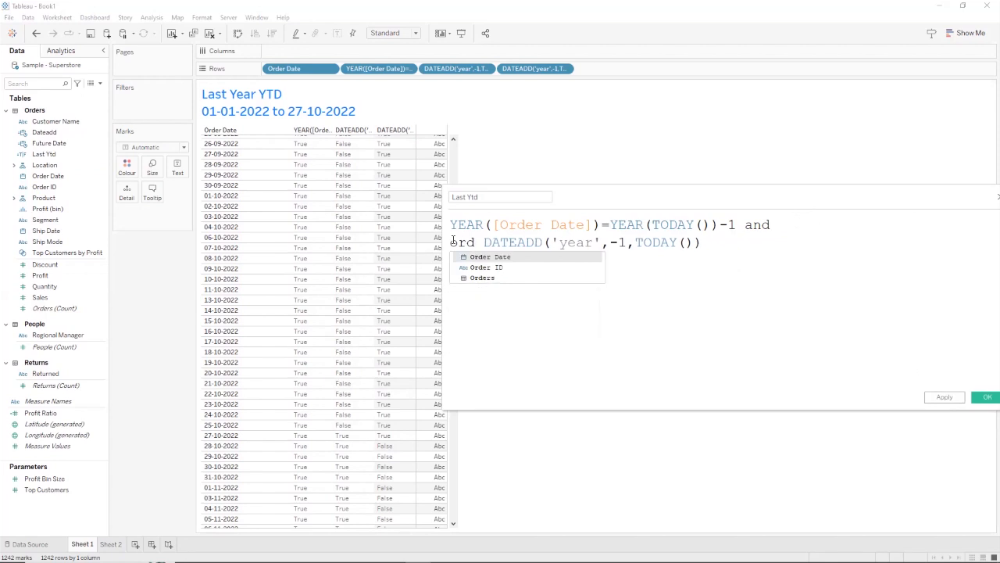
{"action": "key", "text": "Return"}
{"action": "type", "text": "="}
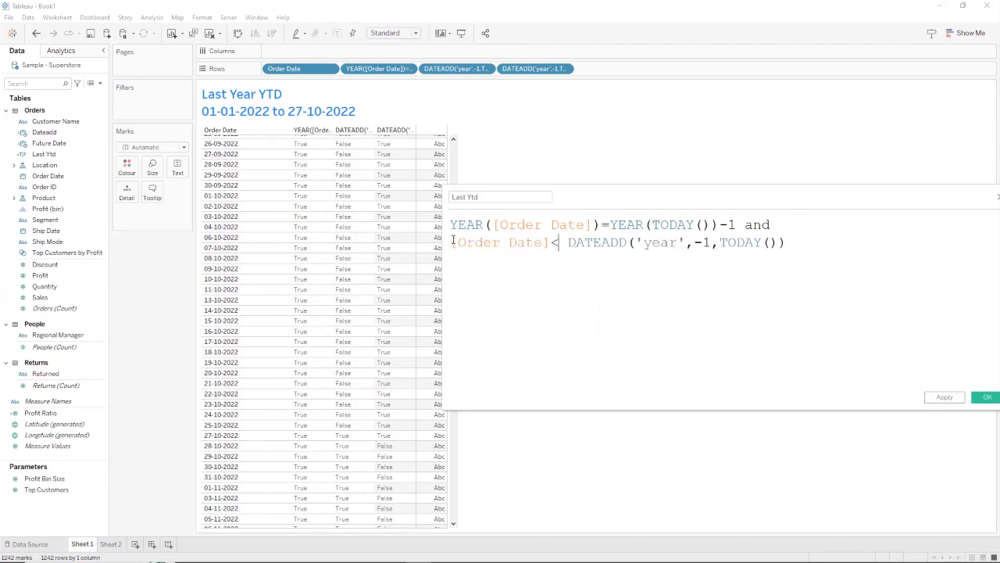
{"action": "key", "text": "BackSpace"}
{"action": "type", "text": "<="}
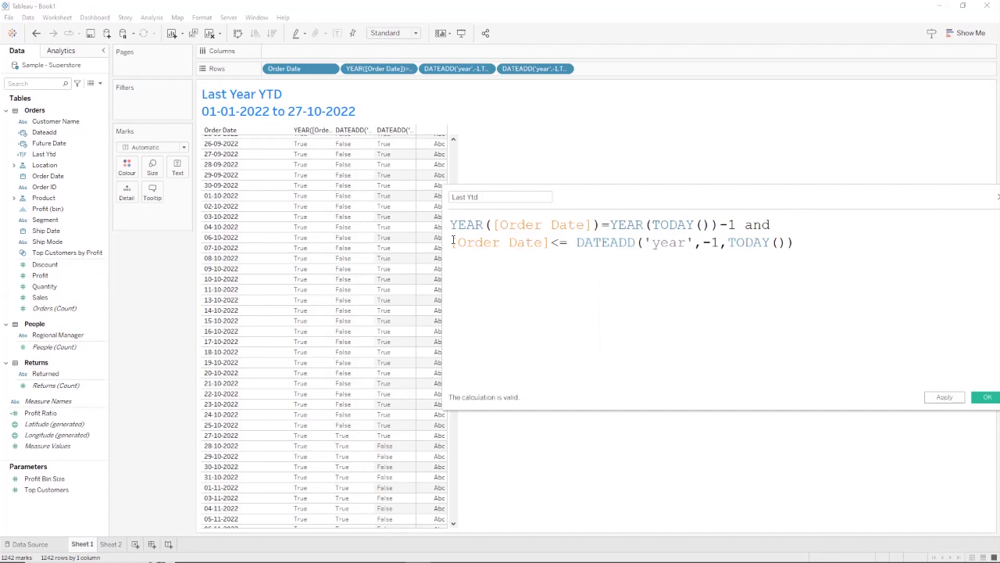
Rename the calculation as Last Ytd Boolean and apply it.
{"action": "left_click_drag", "start_coordinate": [817, 251], "coordinate": [576, 242]}
{"action": "left_click", "coordinate": [519, 197]}
{"action": "type", "text": "Boolean"}
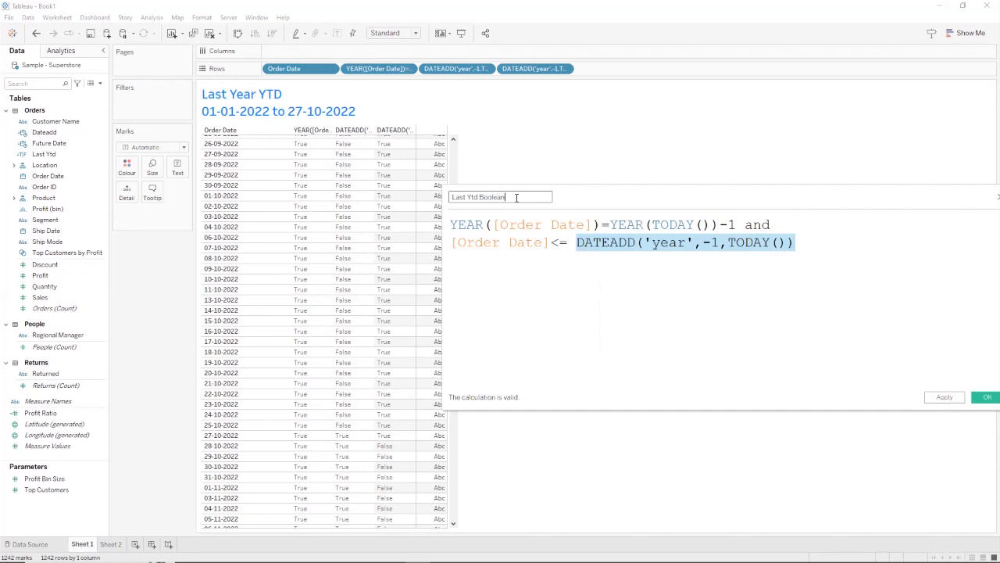
{"action": "left_click", "coordinate": [945, 397]}
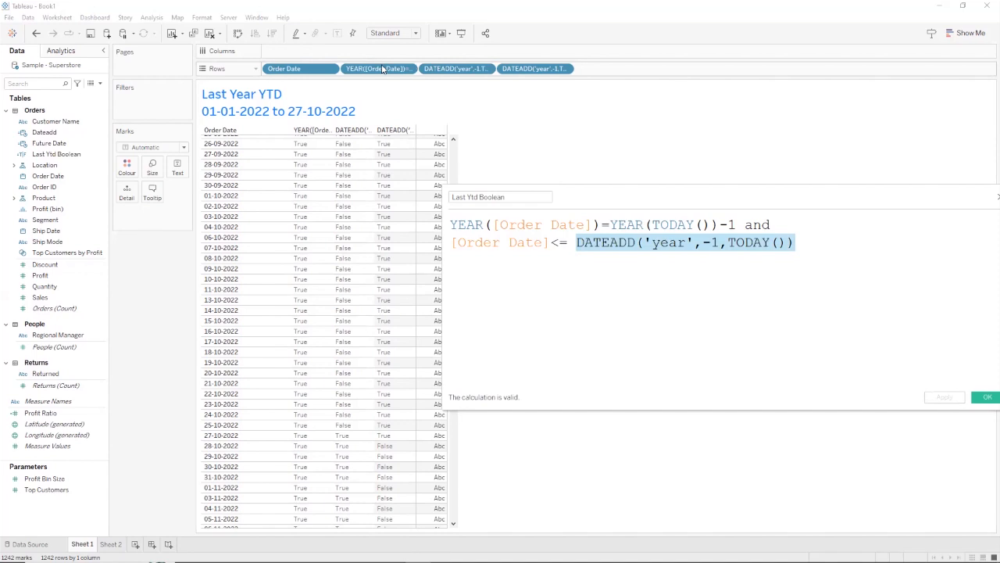
Remove the YEAR condition and both DATEADD conditions from the rows, keeping only Order Date.
{"action": "key", "text": "ctrl+z"}
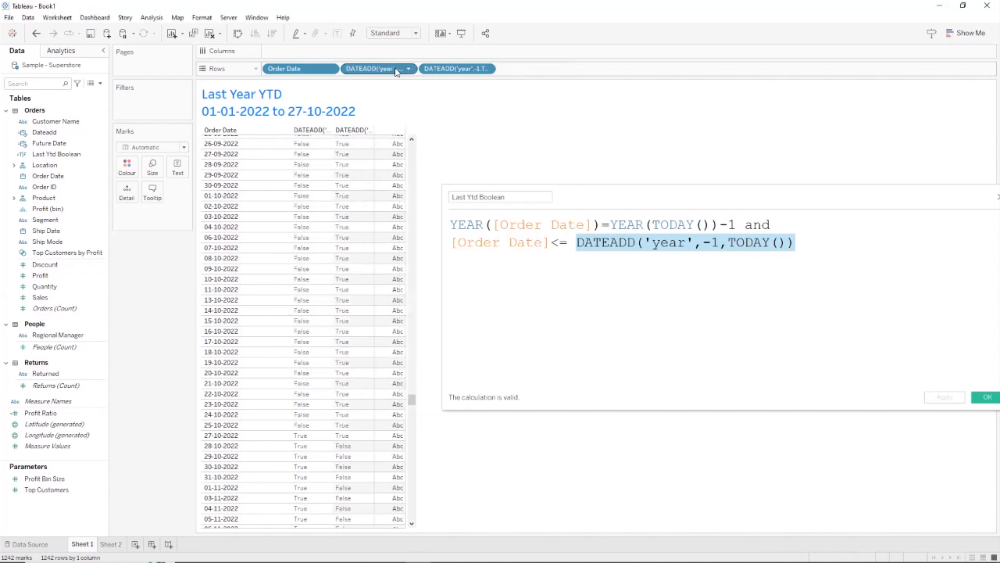
{"action": "key", "text": "ctrl+z"}
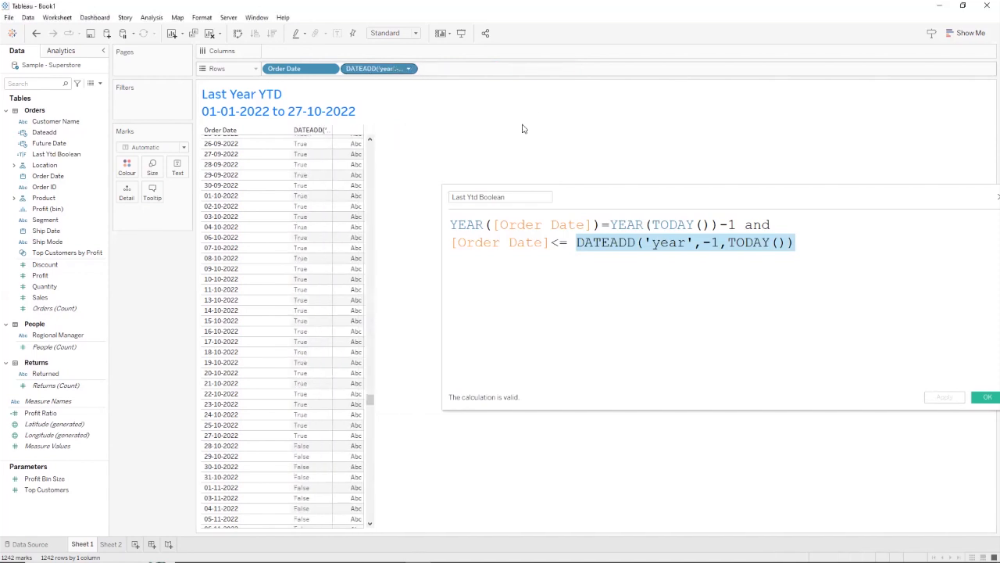
{"action": "key", "text": "ctrl+z"}
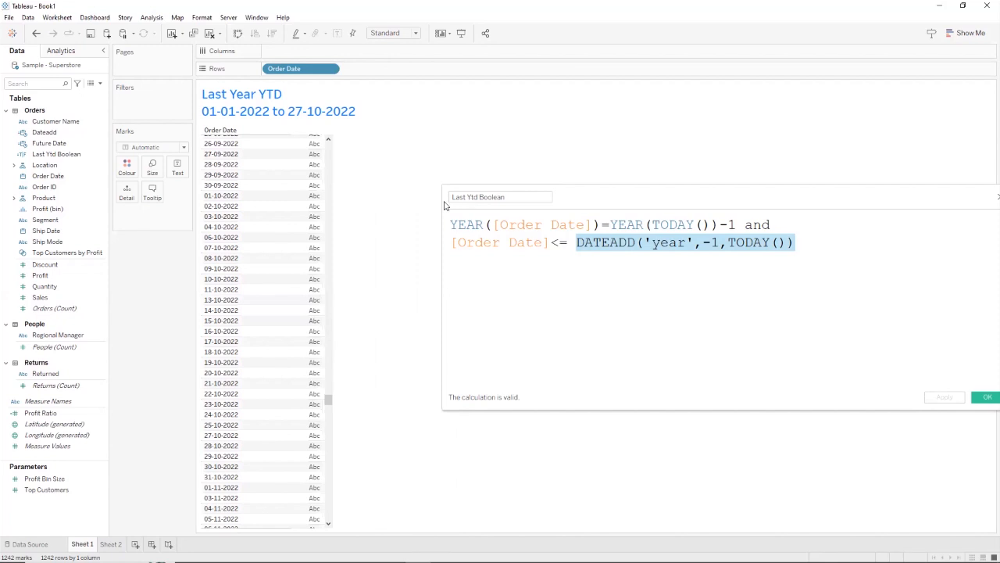
Copy the whole Last Ytd Boolean formula and save the calculation.
{"action": "key", "text": "ctrl+a"}
{"action": "key", "text": "ctrl+c"}
{"action": "left_click", "coordinate": [987, 397]}
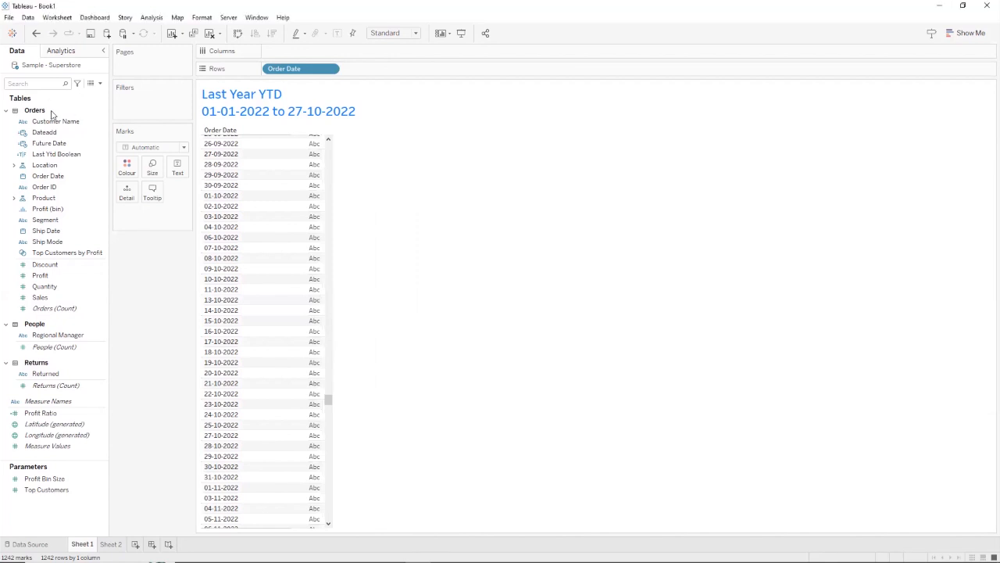
Filter the sheet to True values of Last Ytd Boolean and check the first and last order dates.
{"action": "left_click", "coordinate": [66, 153]}
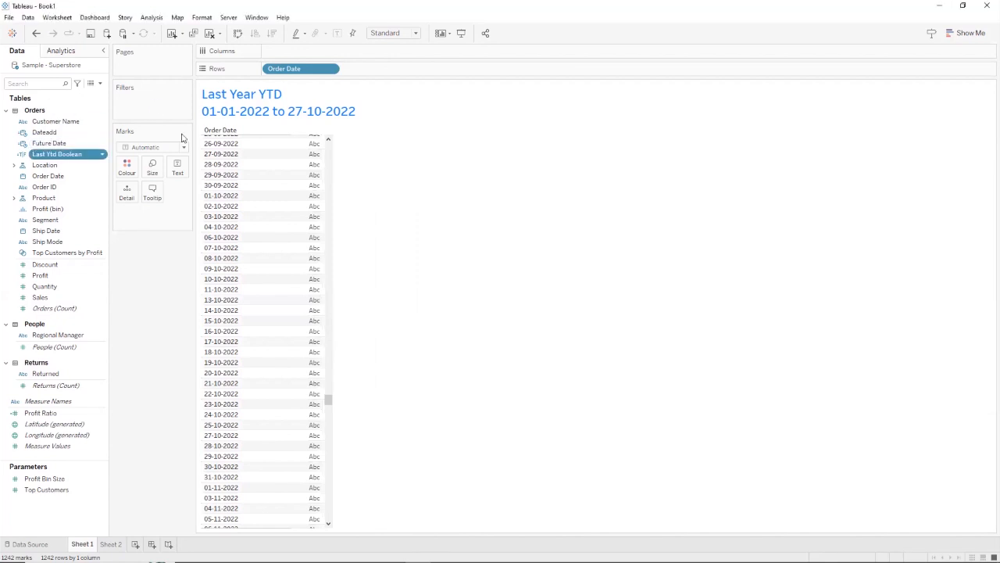
{"action": "left_click", "coordinate": [402, 219]}
{"action": "left_click", "coordinate": [595, 416]}
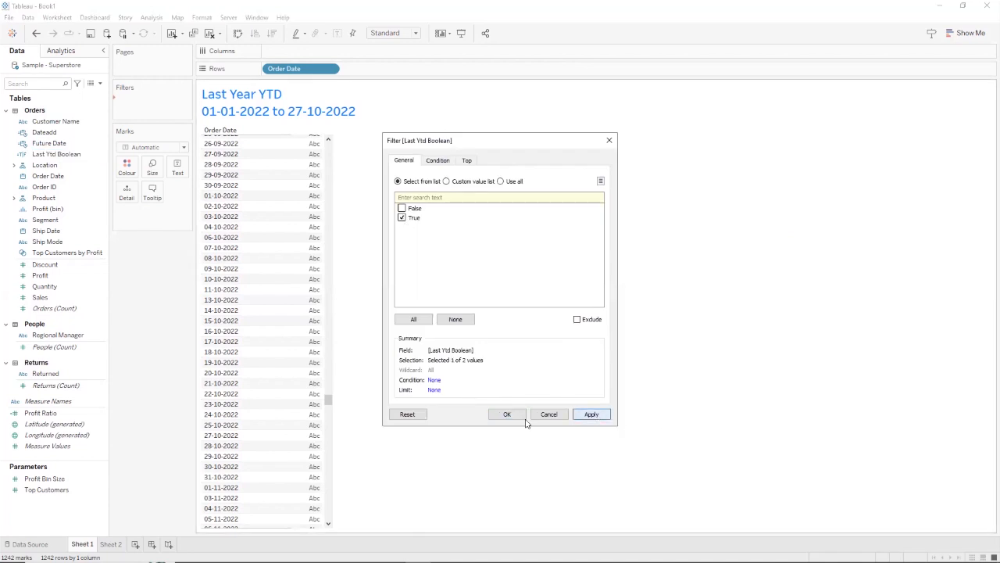
{"action": "left_click", "coordinate": [509, 419]}
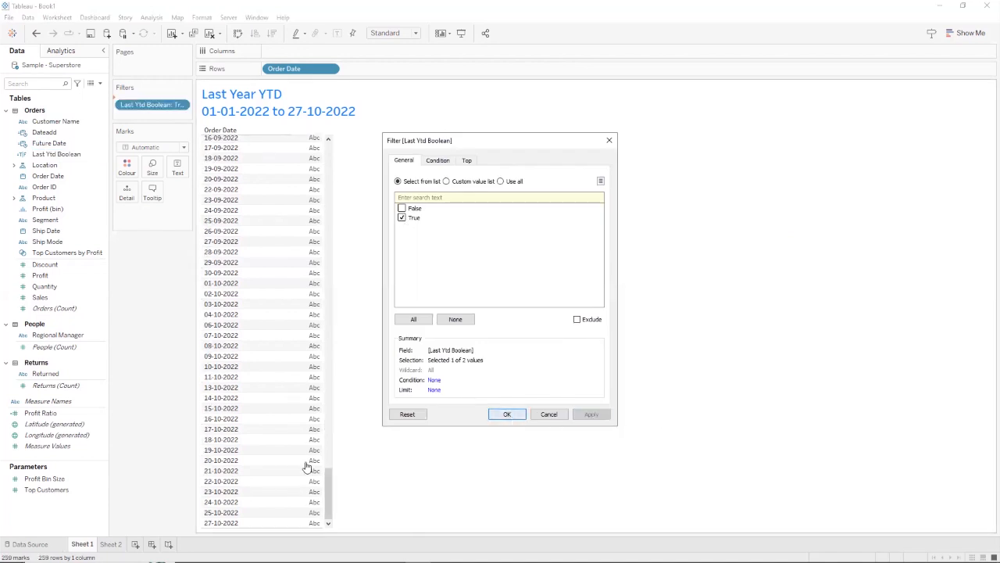
{"action": "left_click_drag", "start_coordinate": [331, 486], "coordinate": [324, 137]}
{"action": "left_click_drag", "start_coordinate": [336, 232], "coordinate": [216, 145]}
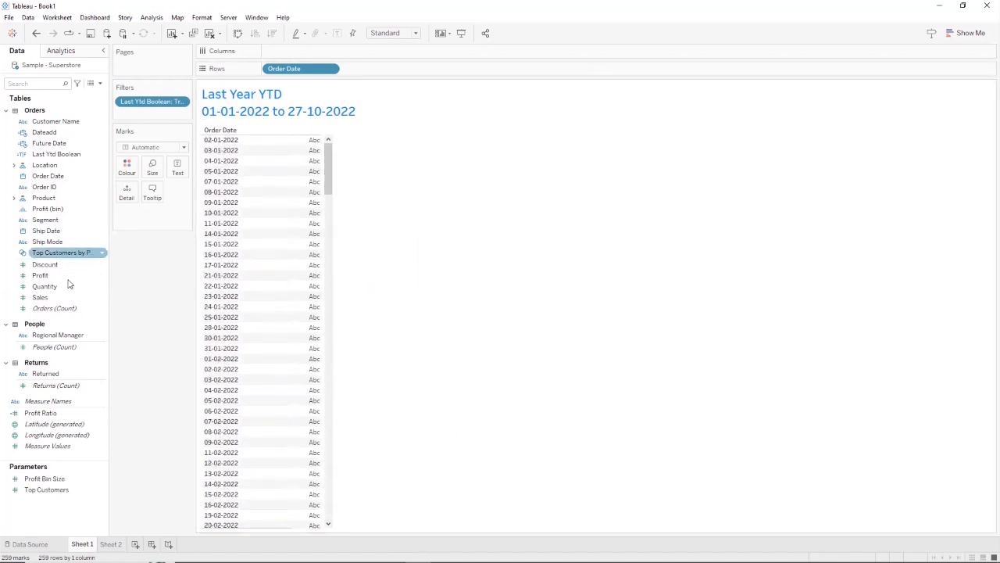
Show Sales as the table's text values and remove Order Date from the rows of Sheet 1.
{"action": "left_click_drag", "start_coordinate": [62, 293], "coordinate": [332, 140]}
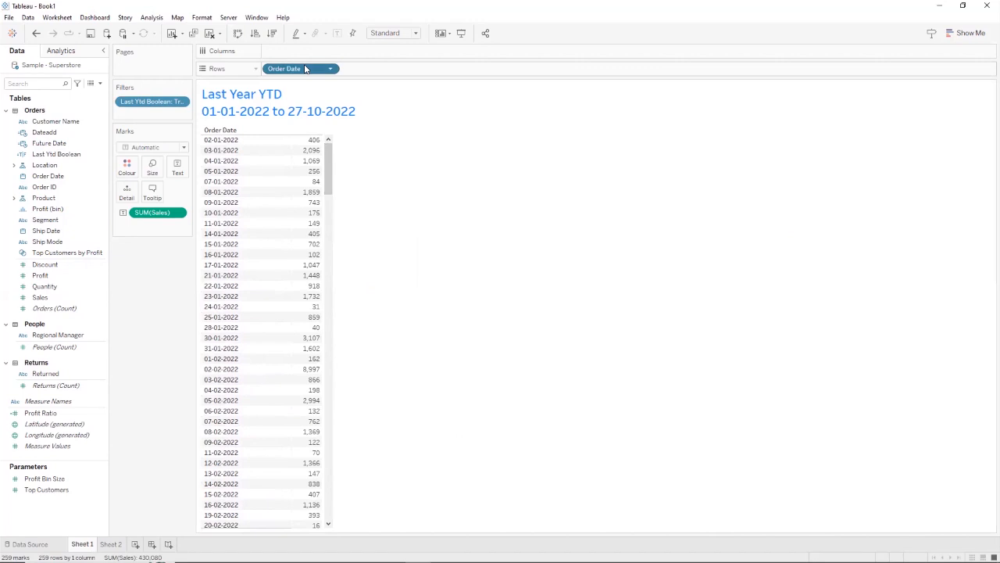
{"action": "left_click_drag", "start_coordinate": [305, 69], "coordinate": [154, 284]}
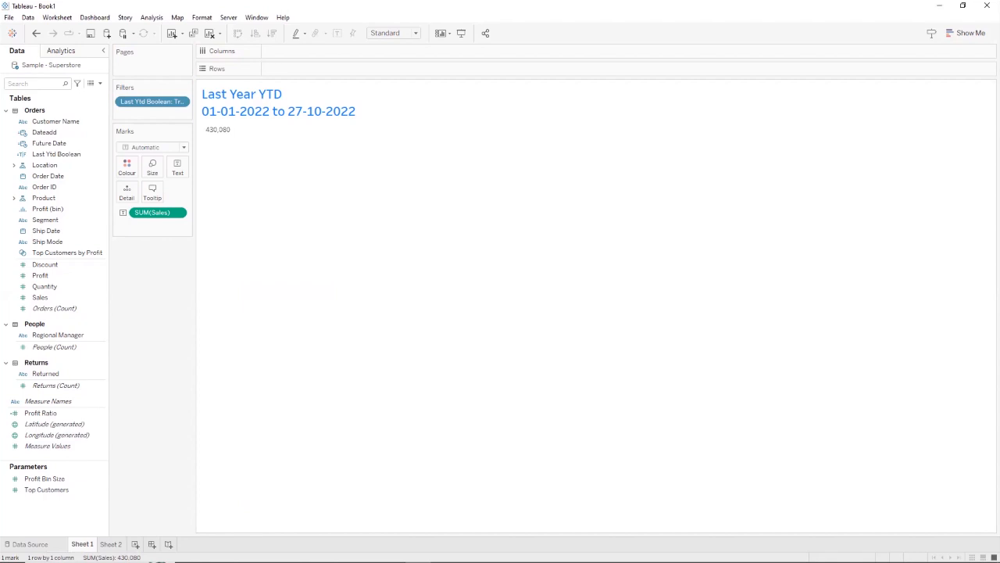
{"action": "key", "text": "ctrl+Tab"}
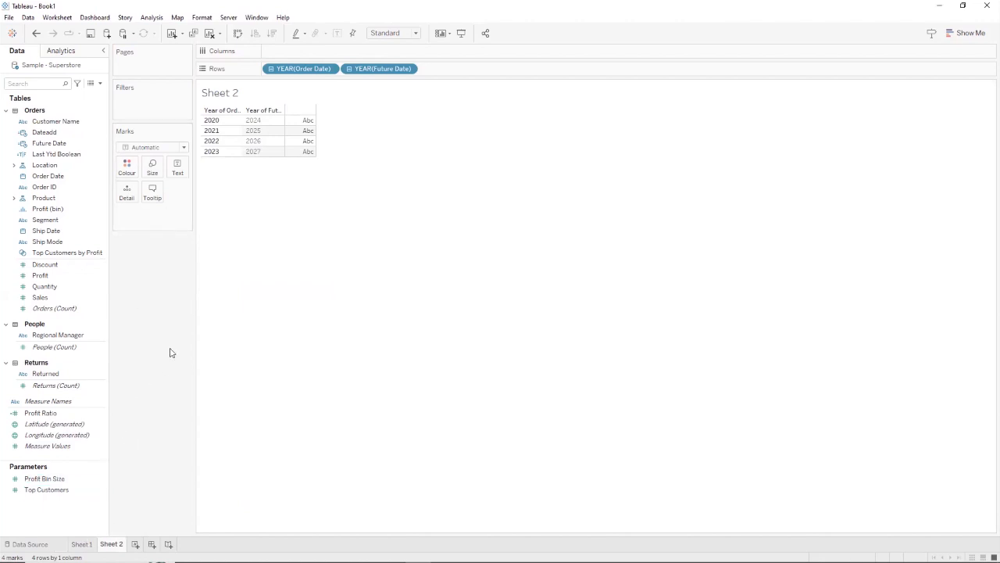
{"action": "left_click", "coordinate": [78, 544]}
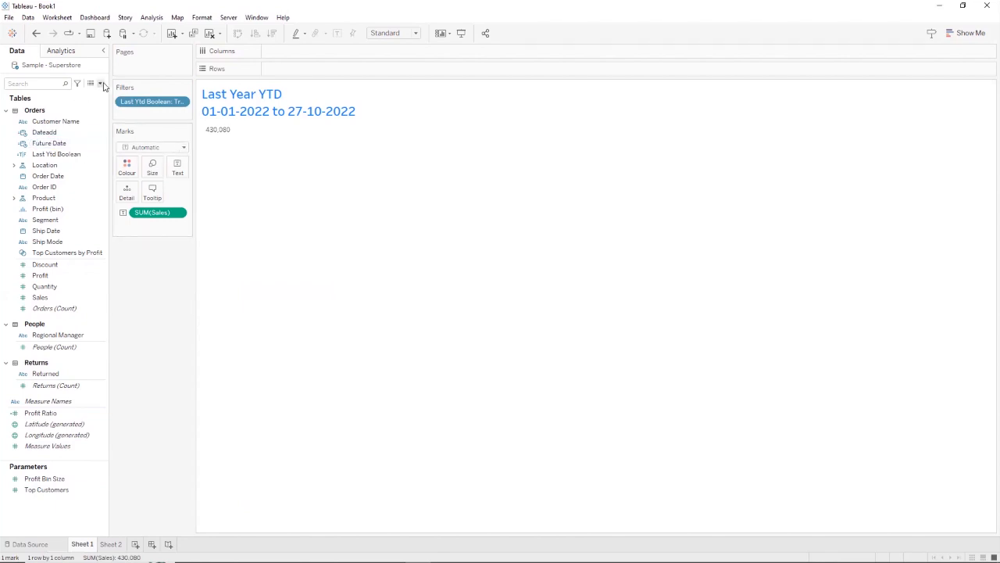
Reopen the Last Ytd Boolean calculation, copy its complete formula and close it.
{"action": "left_click", "coordinate": [82, 154]}
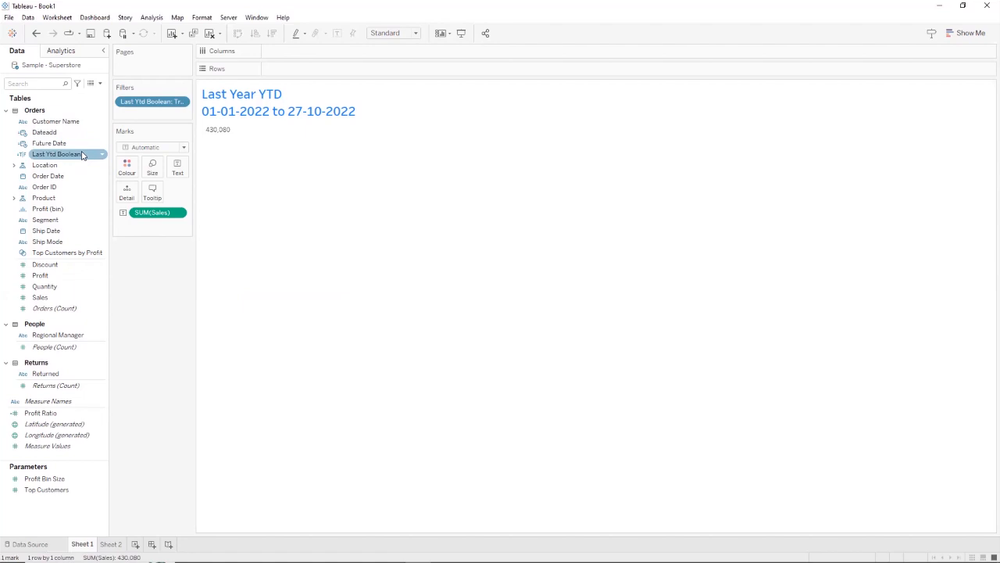
{"action": "right_click", "coordinate": [82, 155]}
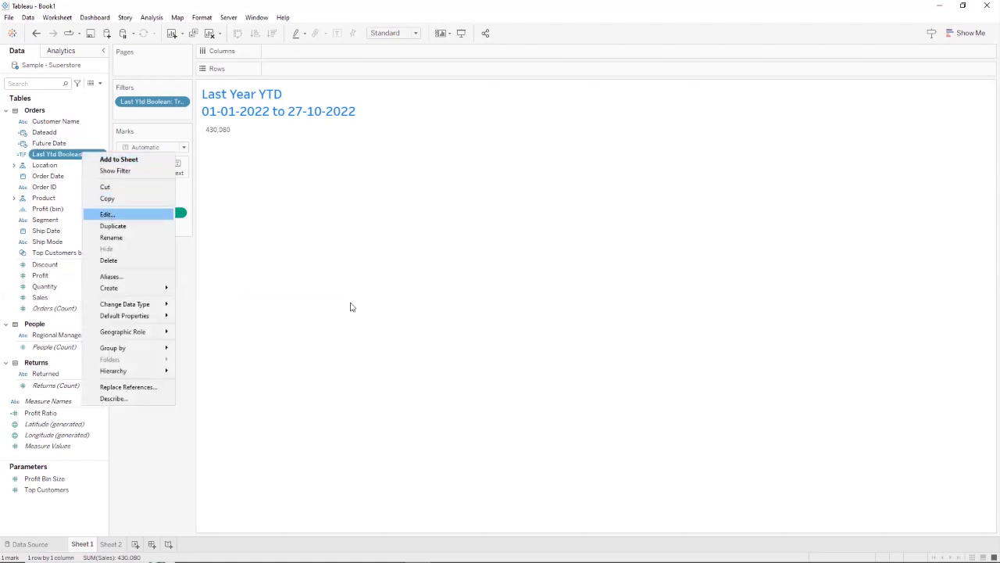
{"action": "key", "text": "Return"}
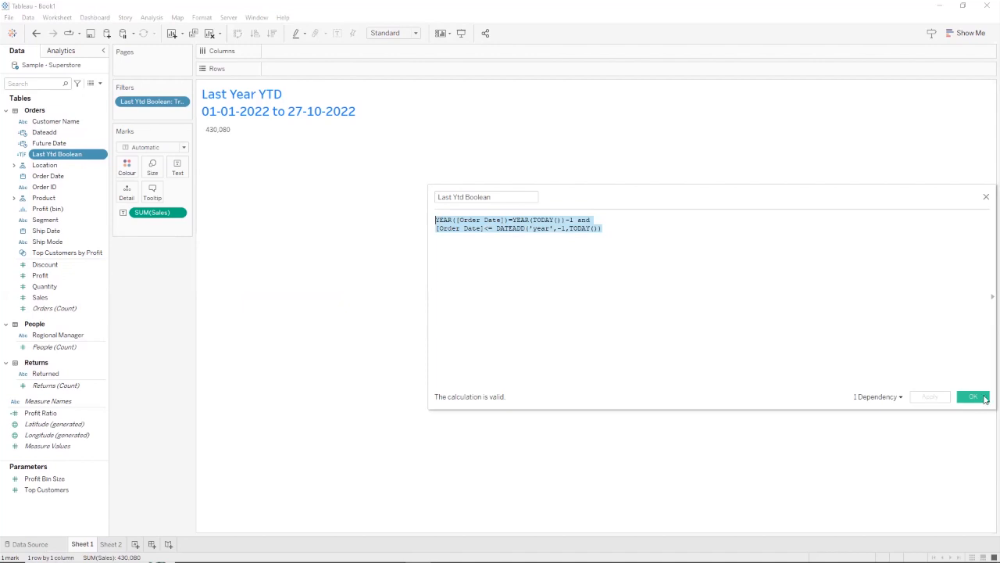
{"action": "left_click", "coordinate": [977, 397]}
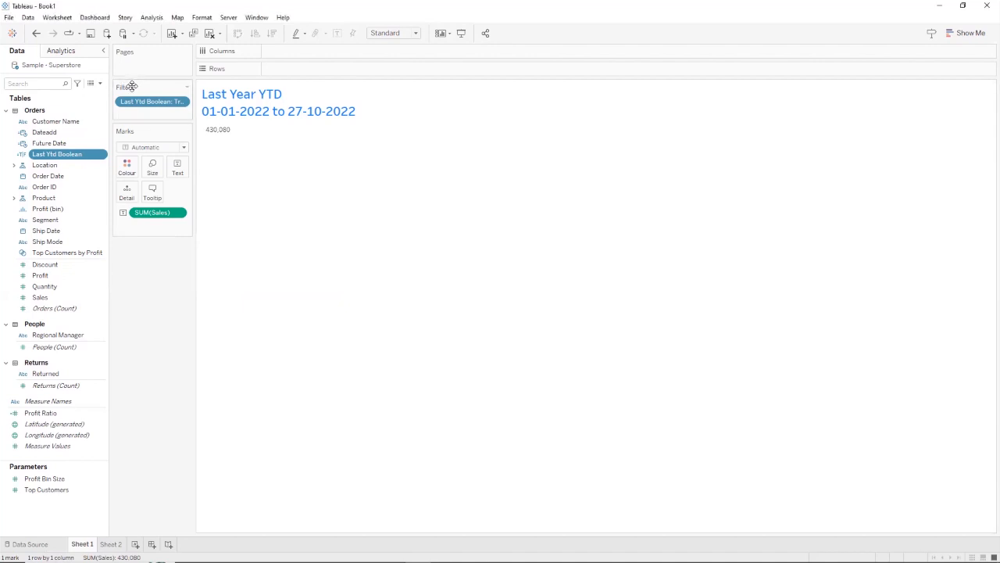
Create a new calculated field named Last YTD Sales.
{"action": "left_click", "coordinate": [100, 83]}
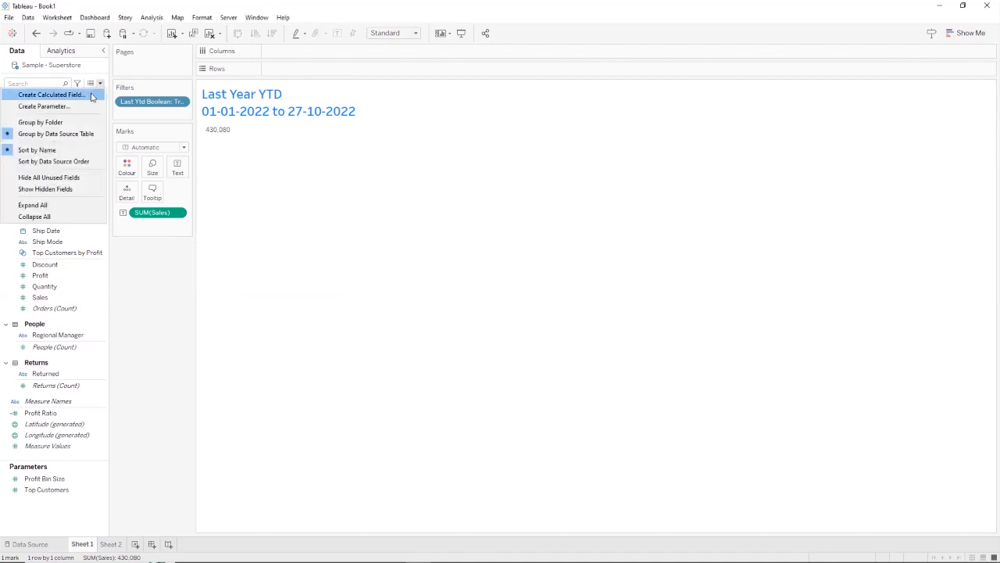
{"action": "type", "text": "Last"}
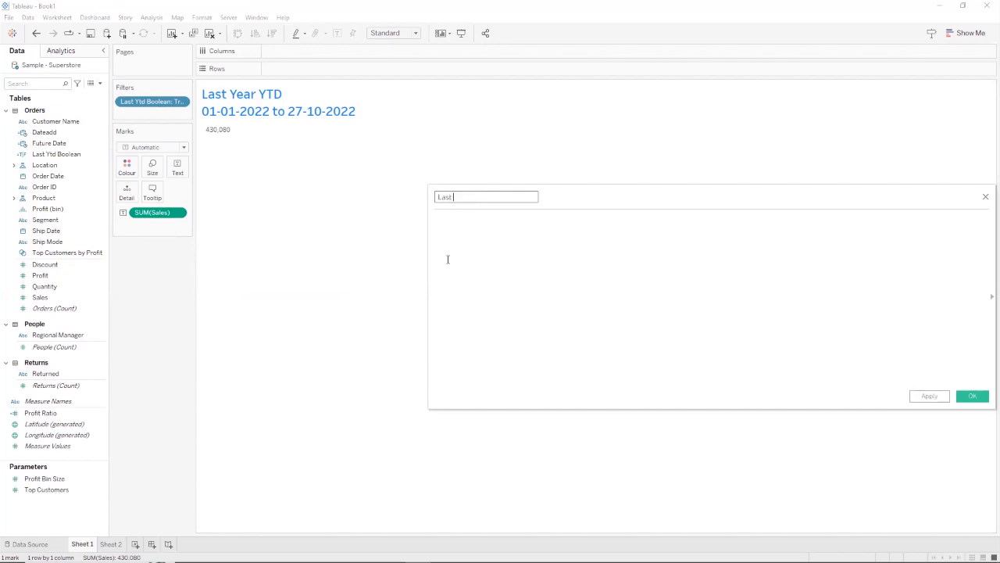
{"action": "type", "text": " YTD"}
{"action": "key", "text": "Tab"}
{"action": "left_click", "coordinate": [466, 197]}
{"action": "type", "text": "Sales"}
Start the Last YTD Sales formula with IF, paste the copied year-to-date condition after it and add THEN.
{"action": "left_click", "coordinate": [508, 232]}
{"action": "type", "text": "I"}
{"action": "left_click", "coordinate": [507, 231]}
{"action": "key", "text": "ctrl+a"}
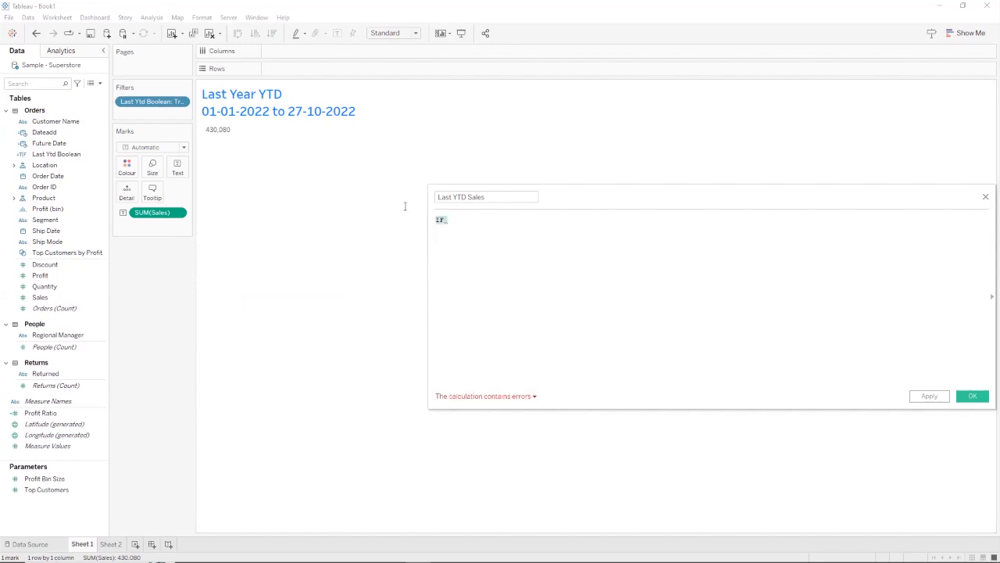
{"action": "scroll", "coordinate": [495, 286], "scroll_direction": "up", "scroll_amount": 3}
{"action": "left_click", "coordinate": [529, 221]}
{"action": "key", "text": "ctrl+v"}
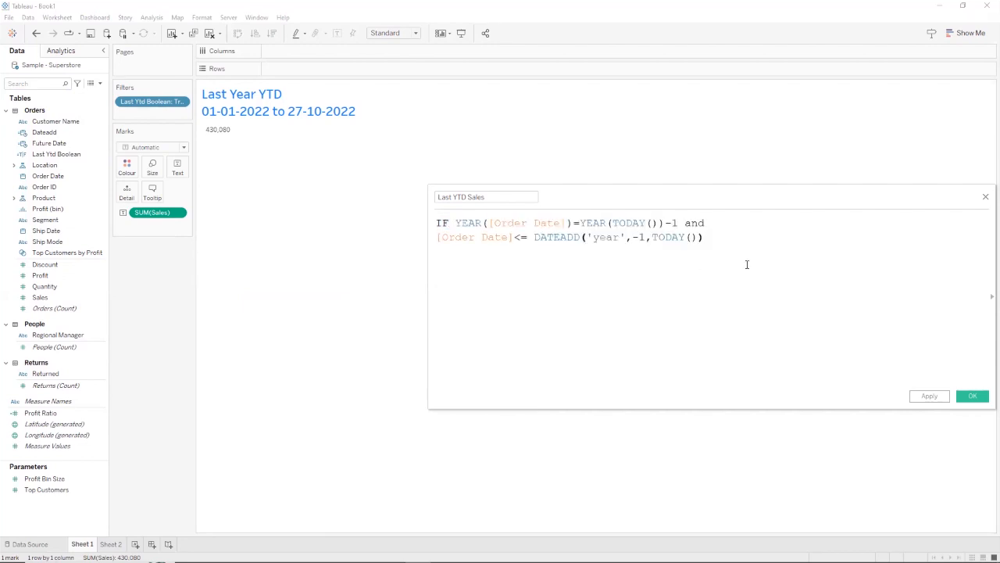
{"action": "type", "text": "THEN"}
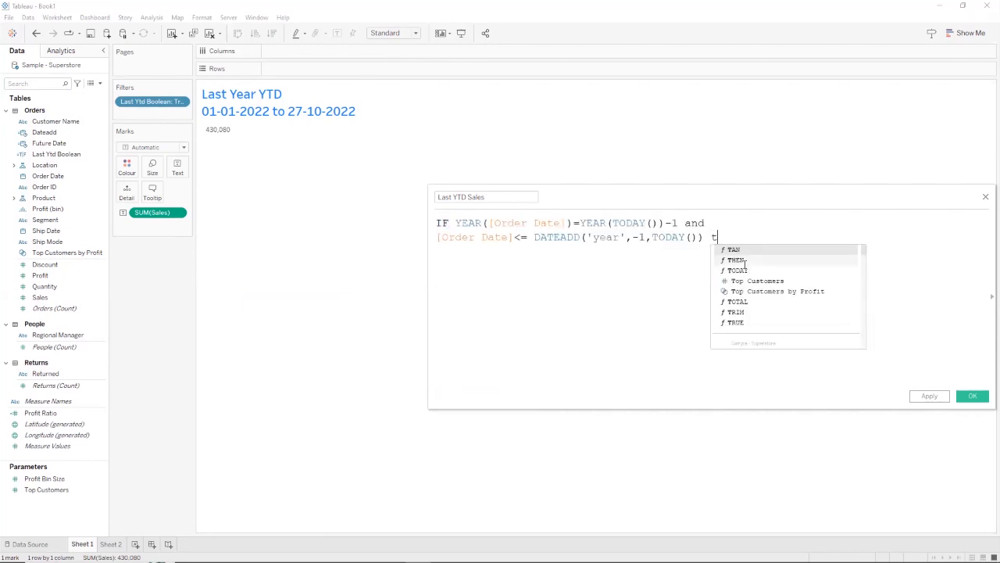
Review the YEAR condition and the DATEADD condition in the Last YTD Sales formula.
{"action": "left_click", "coordinate": [457, 223]}
{"action": "left_click_drag", "start_coordinate": [473, 221], "coordinate": [576, 220]}
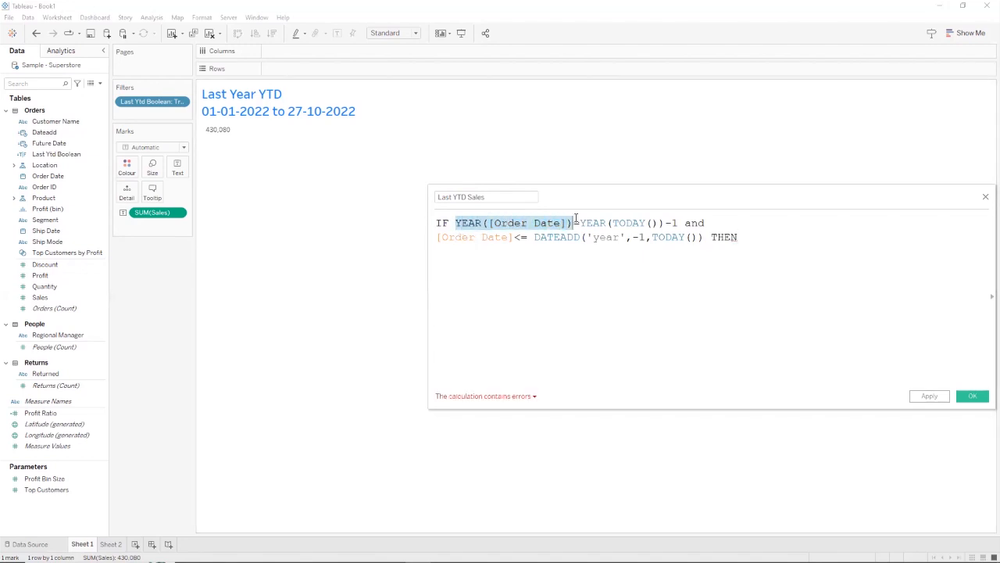
{"action": "double_click", "coordinate": [587, 223]}
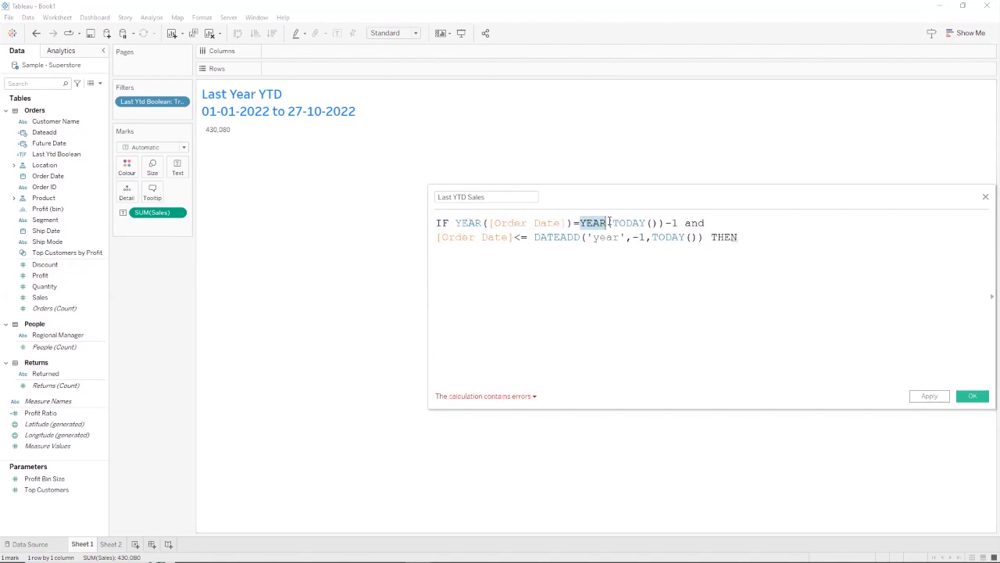
{"action": "left_click_drag", "start_coordinate": [677, 223], "coordinate": [456, 221]}
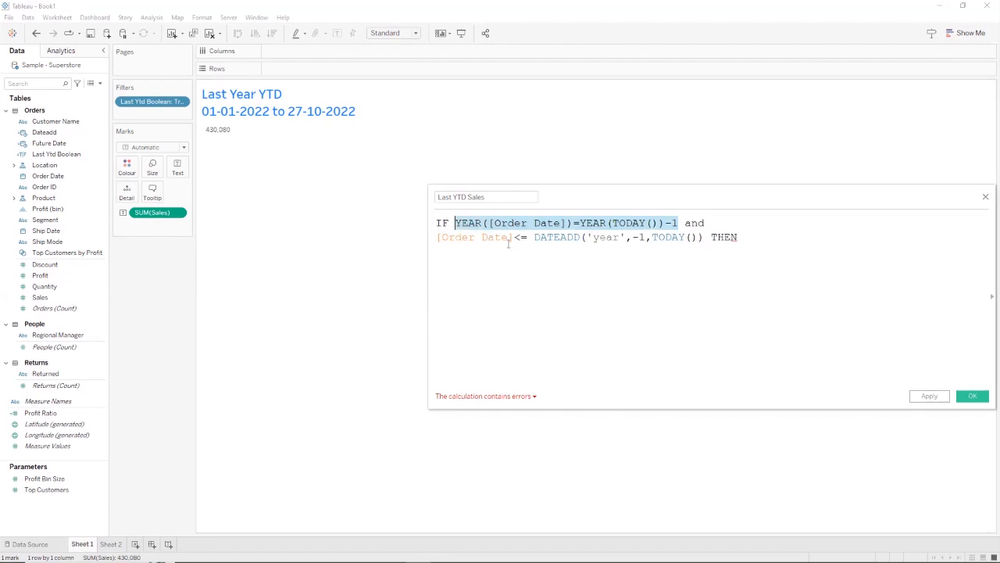
{"action": "left_click_drag", "start_coordinate": [438, 237], "coordinate": [705, 234]}
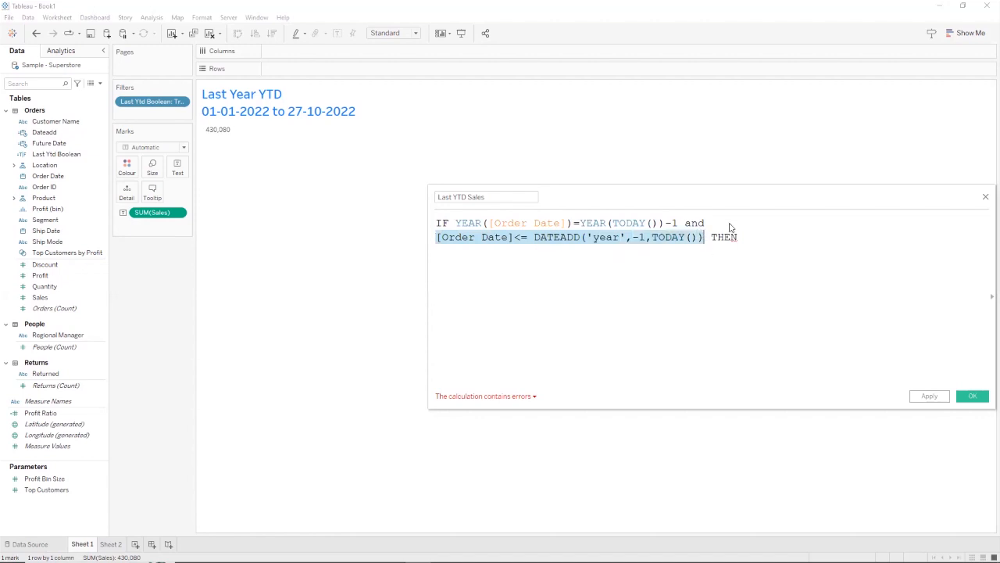
Finish the Last YTD Sales formula with [Sales] END after THEN and apply the calculation.
{"action": "left_click_drag", "start_coordinate": [737, 193], "coordinate": [595, 218]}
{"action": "left_click", "coordinate": [627, 264]}
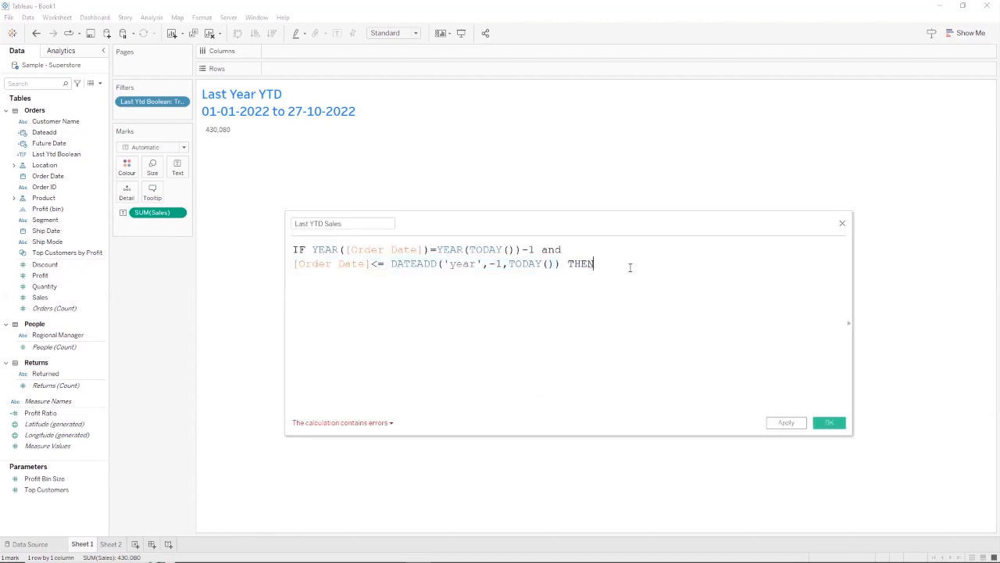
{"action": "type", "text": "salk"}
{"action": "key", "text": "BackSpace"}
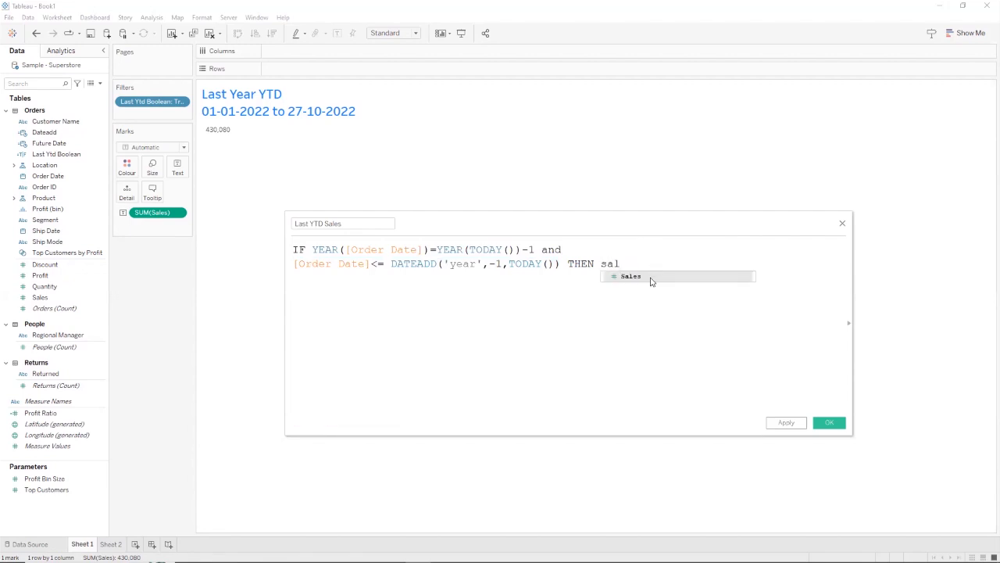
{"action": "left_click", "coordinate": [650, 277]}
{"action": "type", "text": "end"}
{"action": "left_click", "coordinate": [693, 276]}
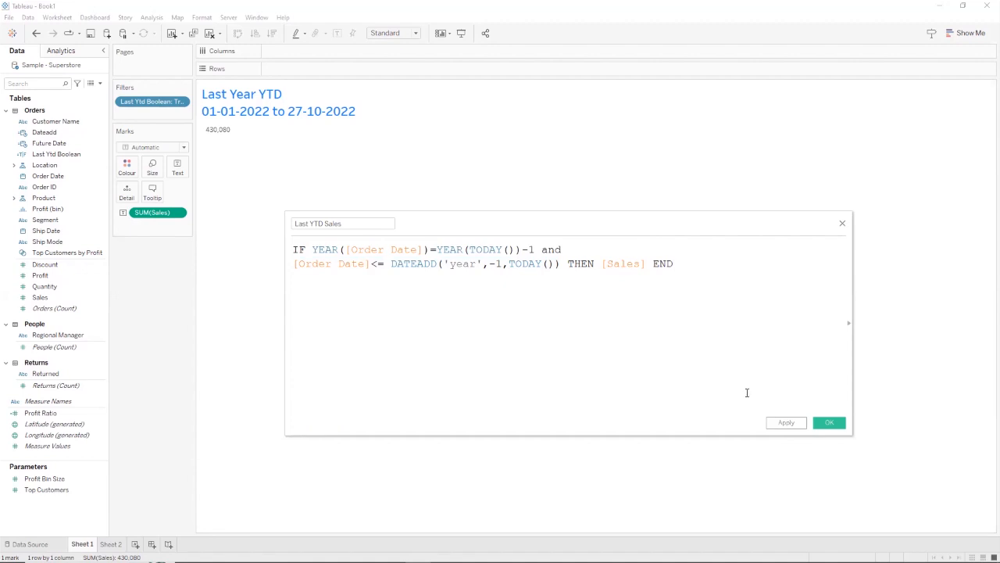
{"action": "left_click", "coordinate": [797, 423]}
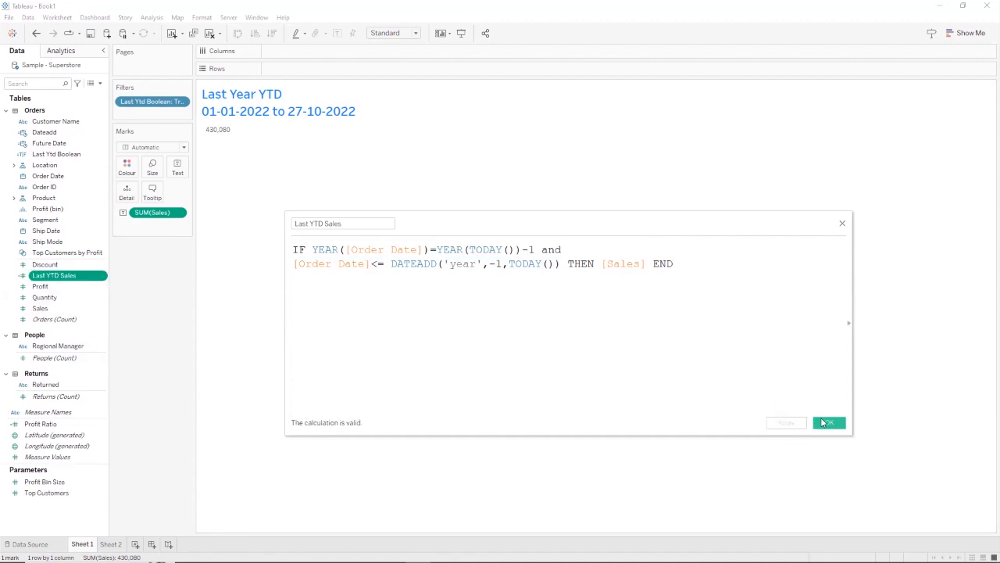
Close the Last YTD Sales calculation and create a new calculated field named YTD Sales whose formula starts with IF.
{"action": "left_click", "coordinate": [822, 423]}
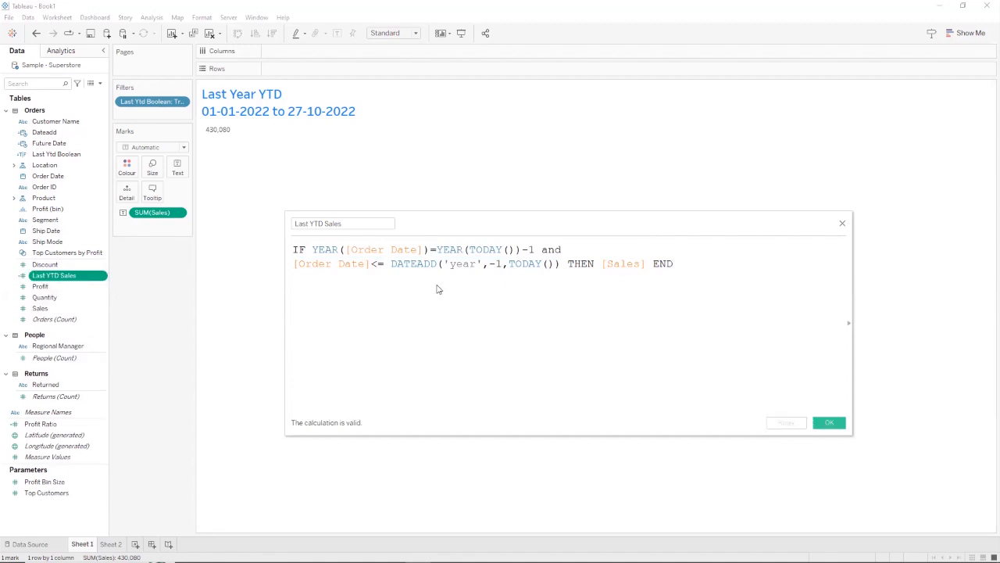
{"action": "left_click", "coordinate": [99, 83]}
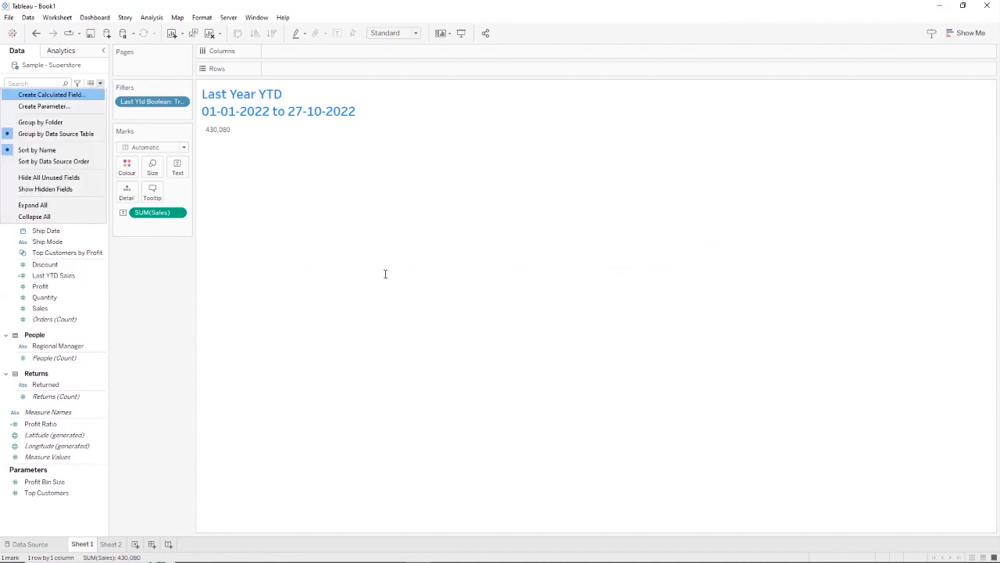
{"action": "key", "text": "Return"}
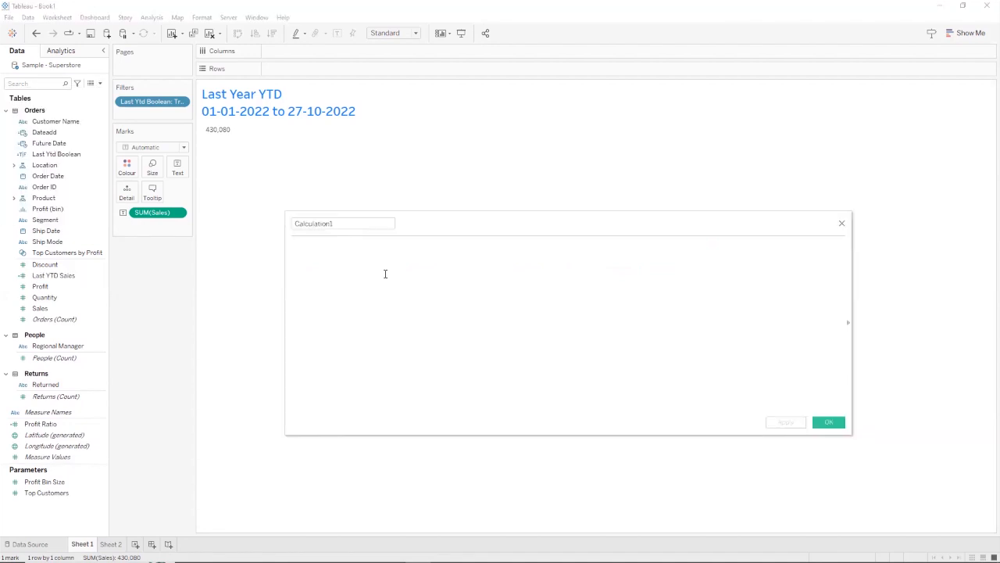
{"action": "type", "text": "IF"}
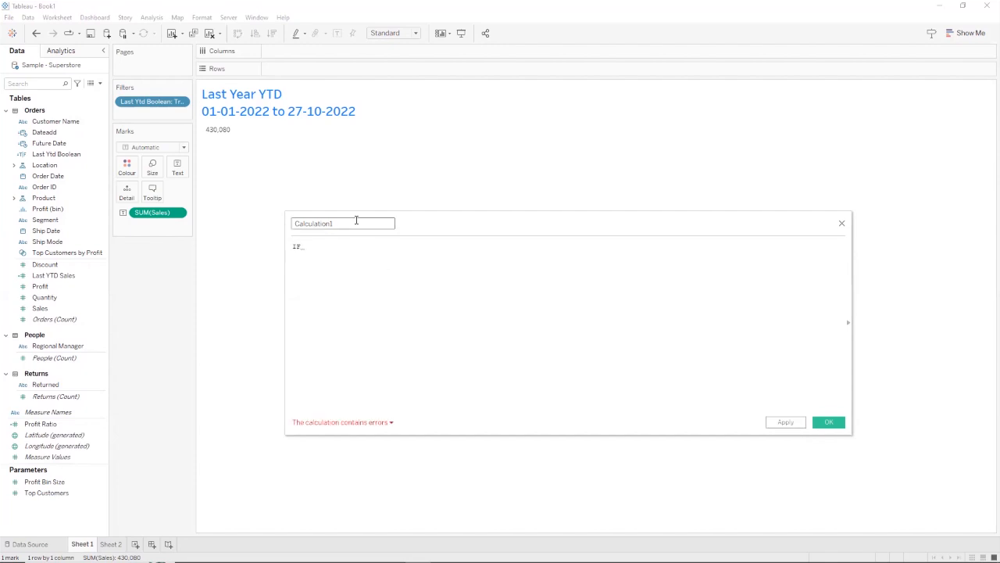
{"action": "left_click_drag", "start_coordinate": [358, 224], "coordinate": [241, 217]}
{"action": "type", "text": "Y"}
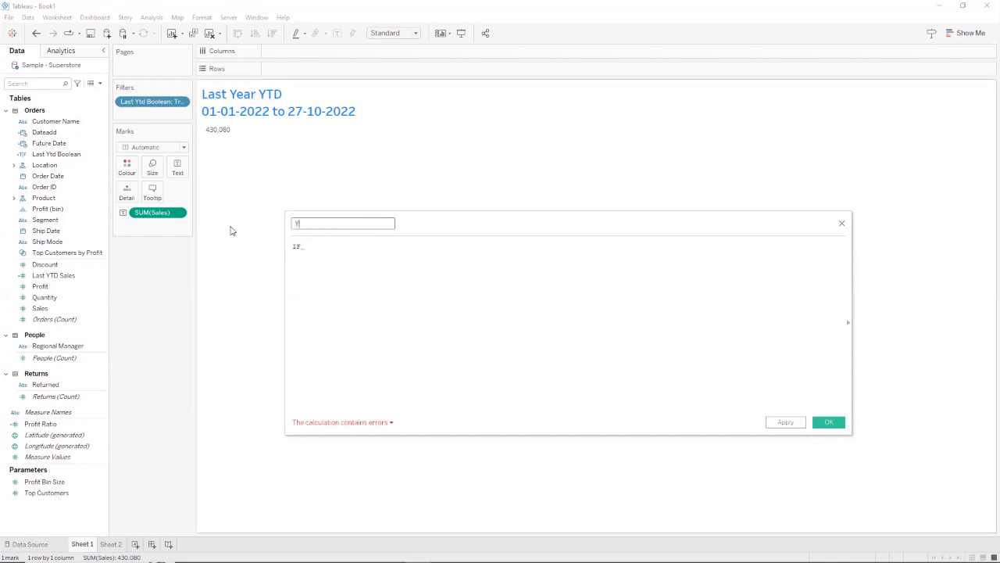
{"action": "type", "text": "TD Sales"}
Paste the copied year-to-date condition after IF and remove the -1 following YEAR(TODAY()), enlarging the formula text.
{"action": "left_click", "coordinate": [317, 249]}
{"action": "type", "text": "YEAR([Order Date])=YEAR(TODAY())-1 and [Order Date]<= DATEADD('year',-1,TODAY())"}
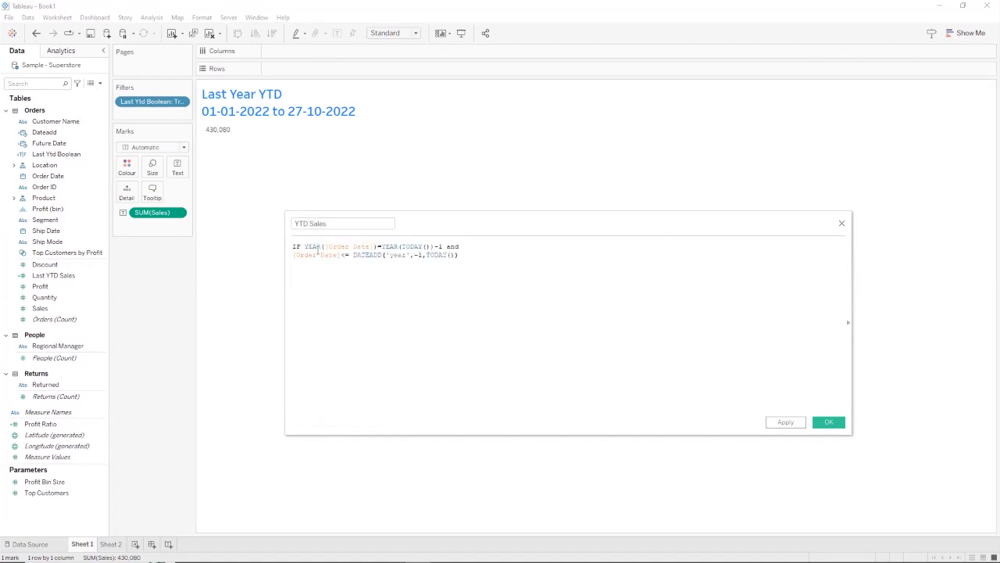
{"action": "left_click", "coordinate": [443, 245]}
{"action": "key", "text": "BackSpace"}
{"action": "key", "text": "BackSpace"}
{"action": "key", "text": "ctrl+a"}
{"action": "scroll", "coordinate": [353, 297], "scroll_direction": "up", "scroll_amount": 4}
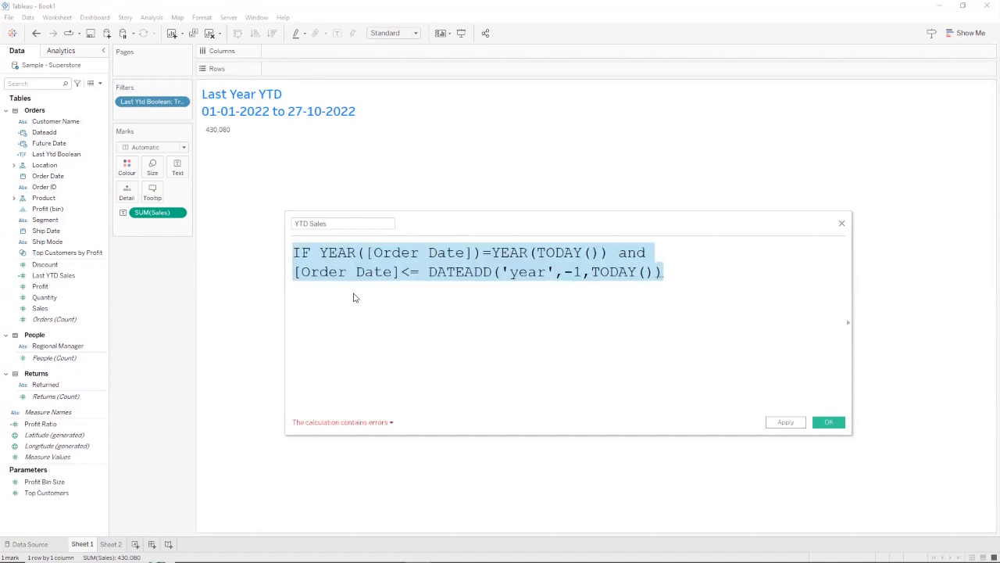
Replace the DATEADD expression in the YTD Sales formula with TODAY().
{"action": "left_click", "coordinate": [429, 271]}
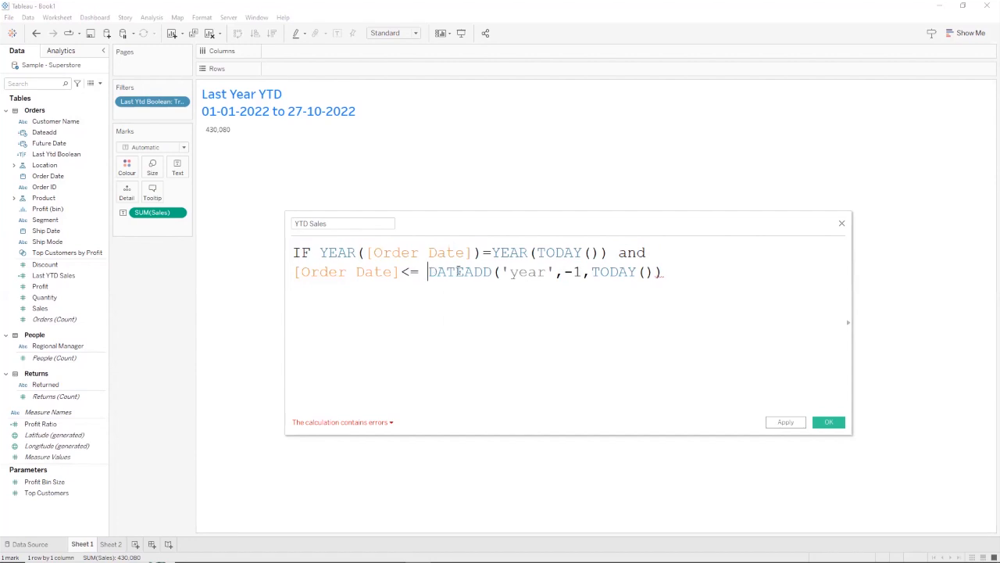
{"action": "left_click_drag", "start_coordinate": [428, 271], "coordinate": [602, 272]}
{"action": "left_click_drag", "start_coordinate": [686, 276], "coordinate": [685, 276]}
{"action": "type", "text": "te]<= t"}
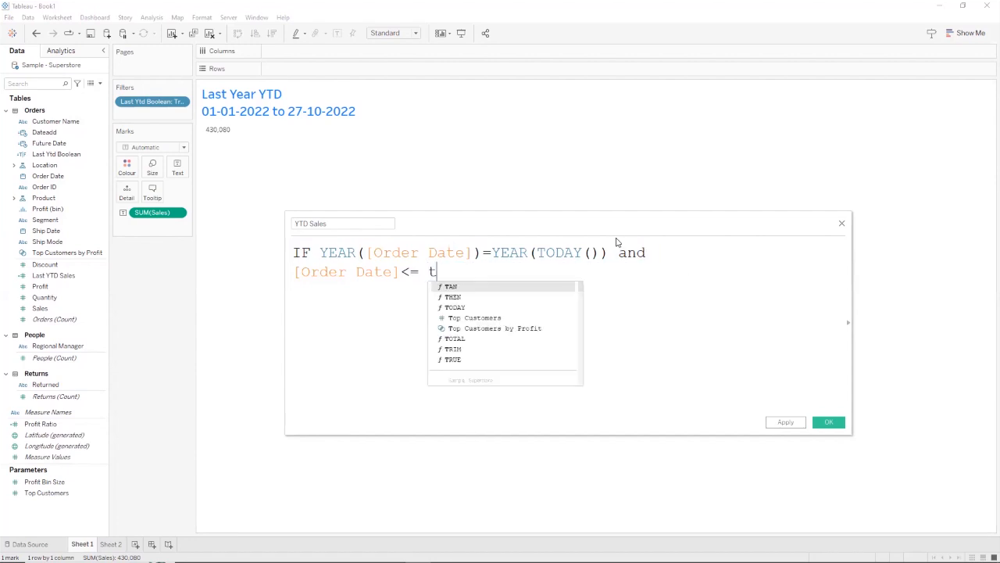
{"action": "type", "text": "op"}
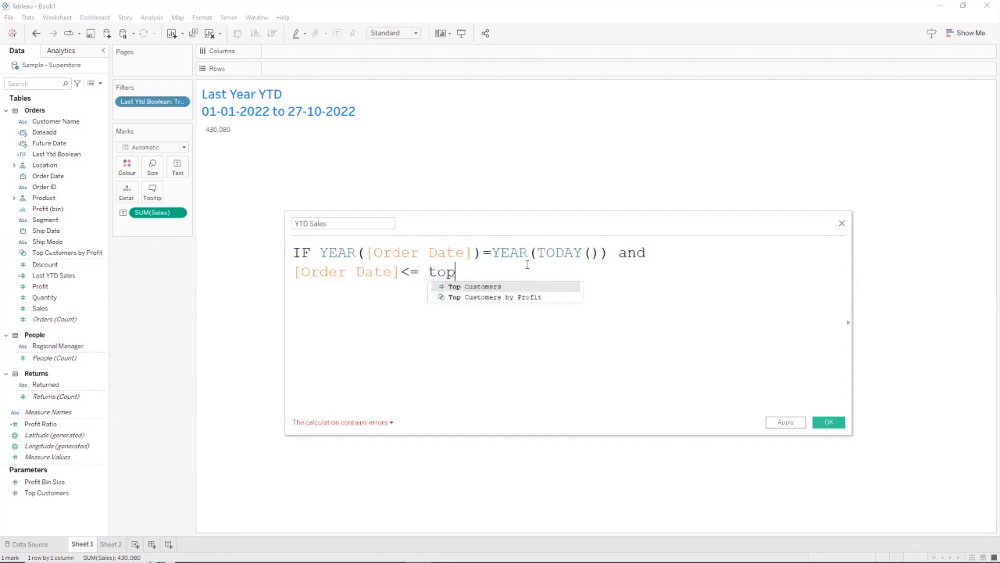
{"action": "key", "text": "BackSpace"}
{"action": "type", "text": "da"}
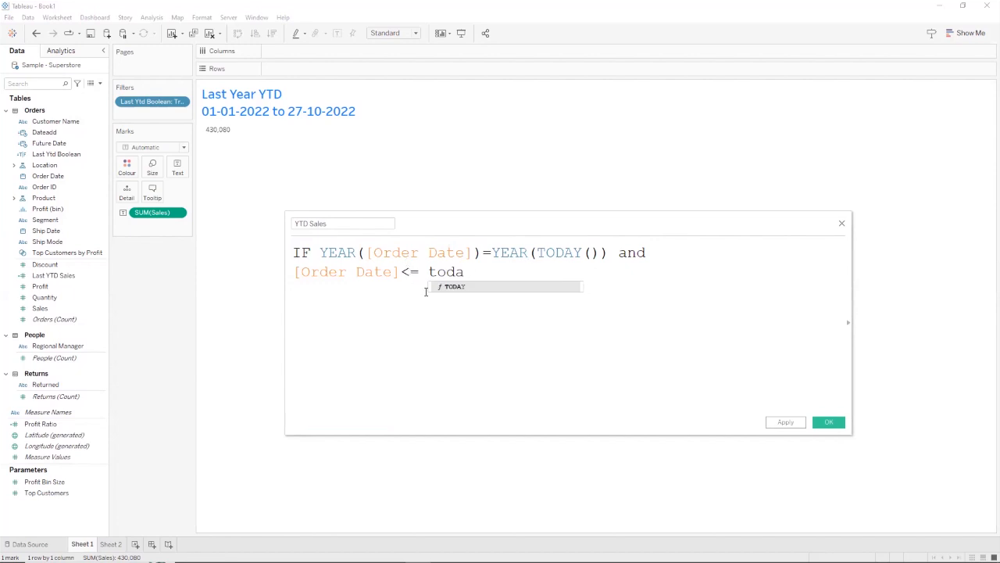
{"action": "left_click", "coordinate": [491, 286]}
Finish the YTD Sales formula with THEN [Sales] END, then apply and save the calculation.
{"action": "type", "text": "th"}
{"action": "left_click", "coordinate": [525, 287]}
{"action": "type", "text": "s"}
{"action": "left_click", "coordinate": [555, 287]}
{"action": "type", "text": "end"}
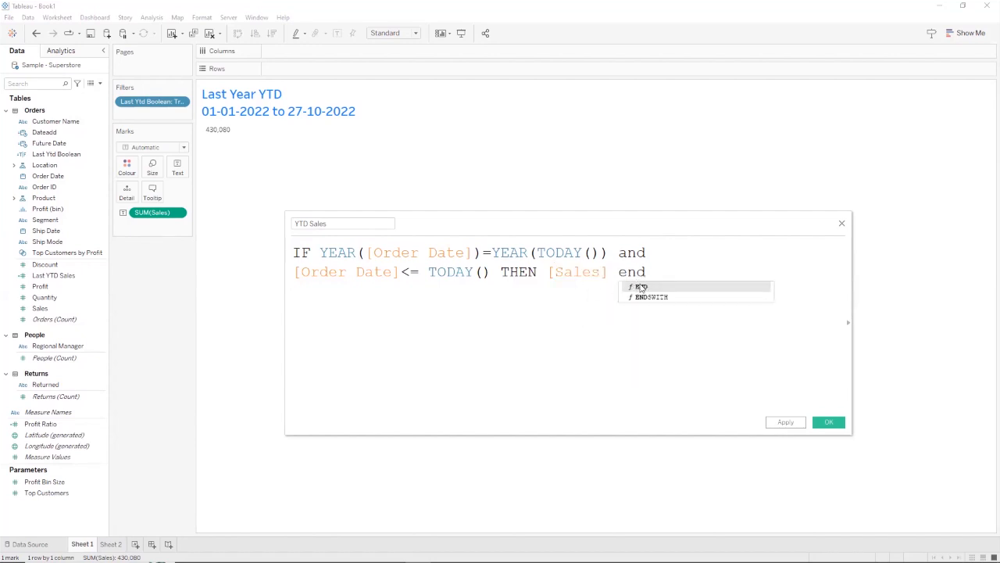
{"action": "key", "text": "Return"}
{"action": "left_click", "coordinate": [787, 427]}
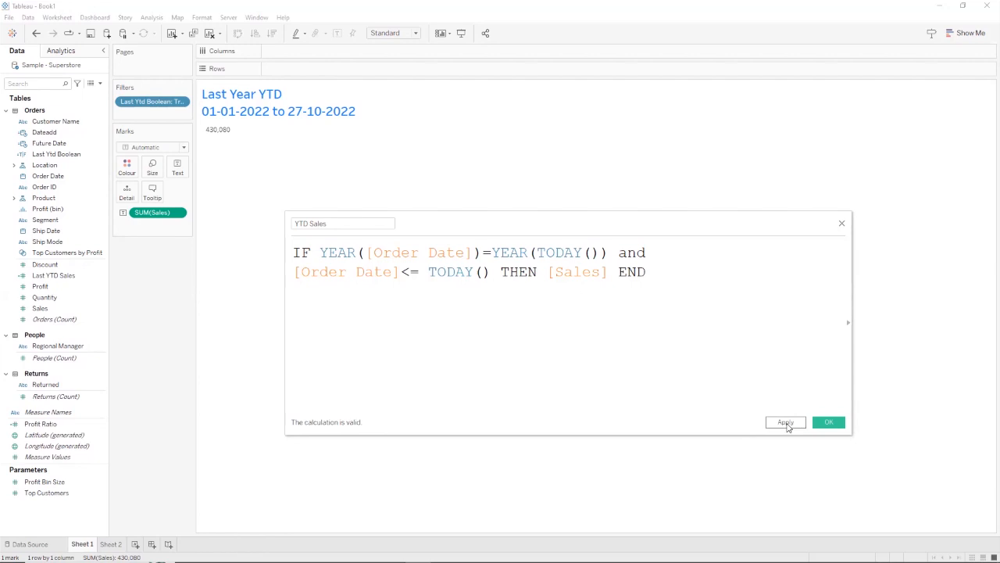
{"action": "left_click", "coordinate": [828, 422]}
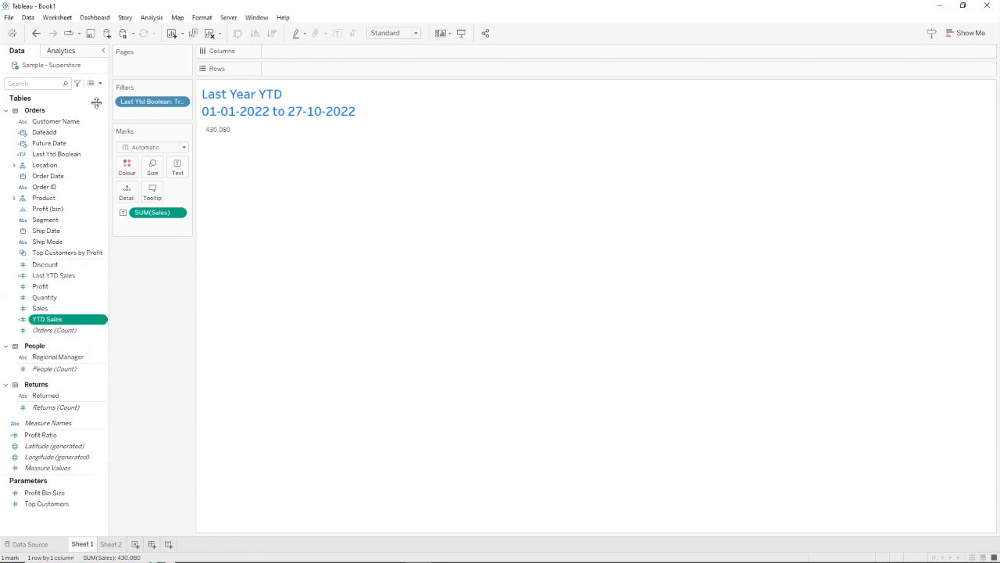
Create a new calculated field named Ytd Growth.
{"action": "left_click", "coordinate": [100, 83]}
{"action": "left_click", "coordinate": [92, 97]}
{"action": "left_click", "coordinate": [376, 223]}
{"action": "left_click_drag", "start_coordinate": [376, 224], "coordinate": [290, 222]}
{"action": "type", "text": "G"}
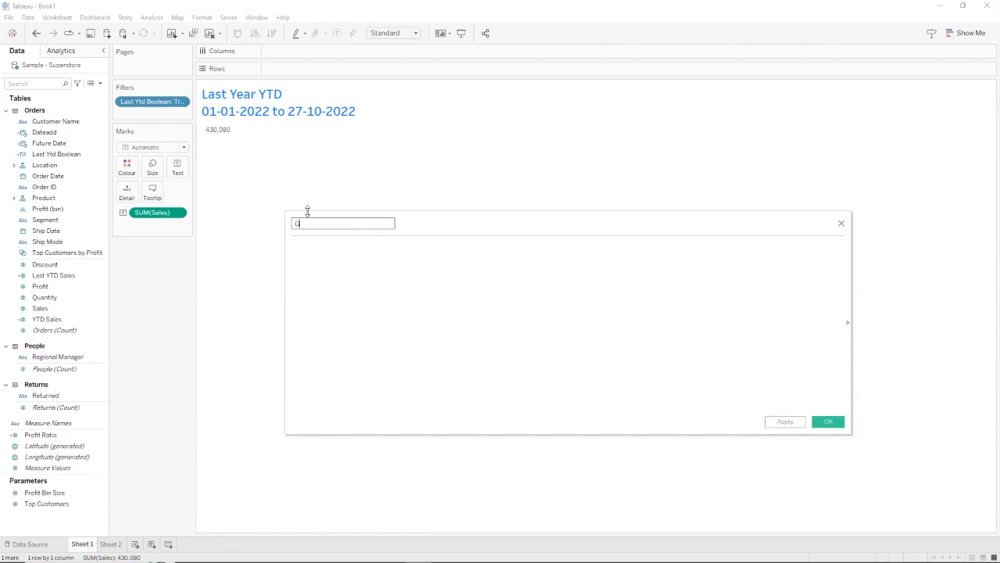
{"action": "type", "text": "rowth"}
{"action": "type", "text": "Y"}
{"action": "type", "text": "oy"}
{"action": "key", "text": "BackSpace"}
{"action": "key", "text": "BackSpace"}
{"action": "type", "text": "td"}
{"action": "key", "text": "Tab"}
{"action": "type", "text": "s"}
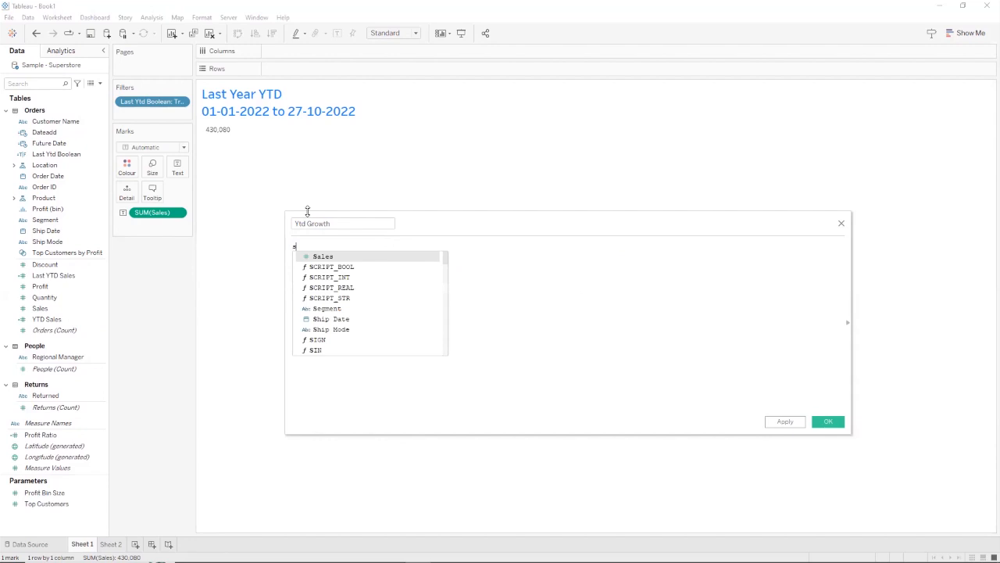
{"action": "type", "text": "um"}
{"action": "key", "text": "Return"}
{"action": "type", "text": "cu"}
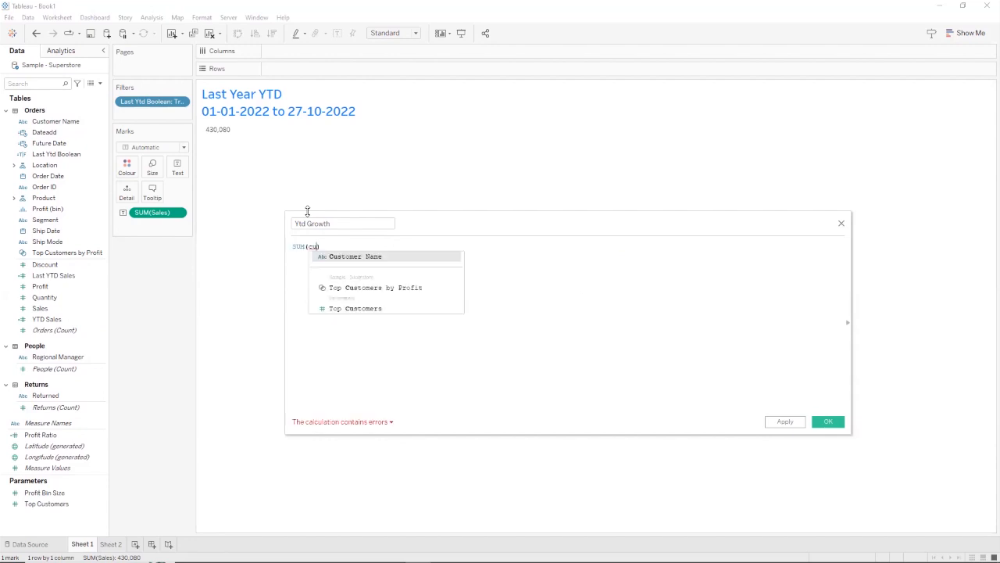
{"action": "key", "text": "Right"}
{"action": "key", "text": "BackSpace"}
{"action": "key", "text": "ctrl+a"}
{"action": "key", "text": "BackSpace"}
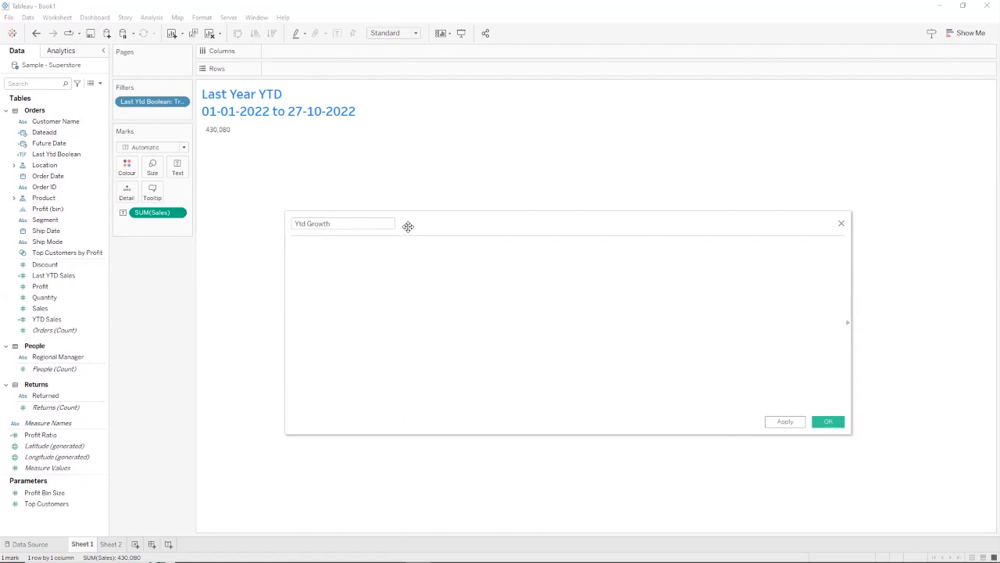
Apply and save the Ytd Growth calculated field with an empty formula.
{"action": "left_click", "coordinate": [90, 319]}
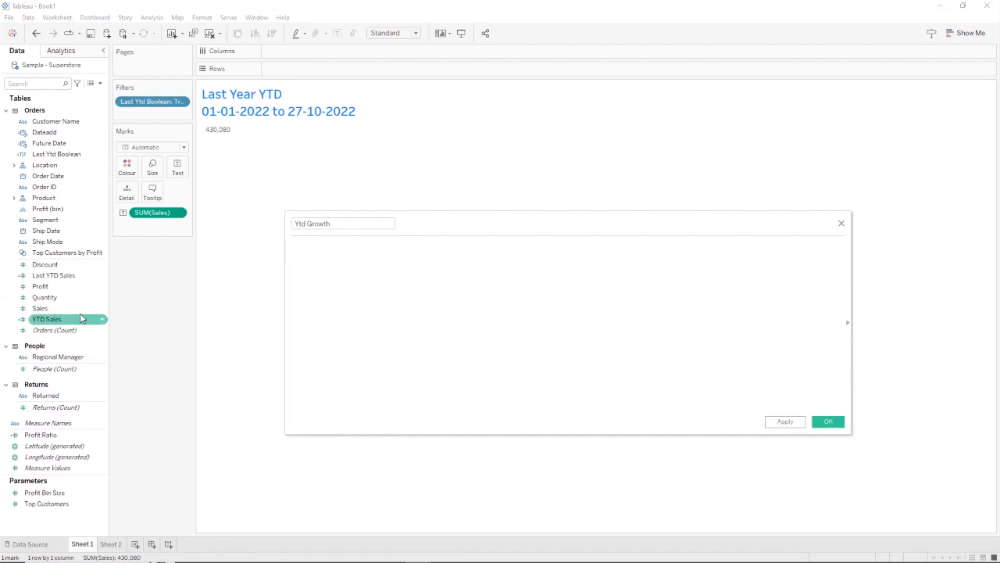
{"action": "left_click", "coordinate": [525, 353]}
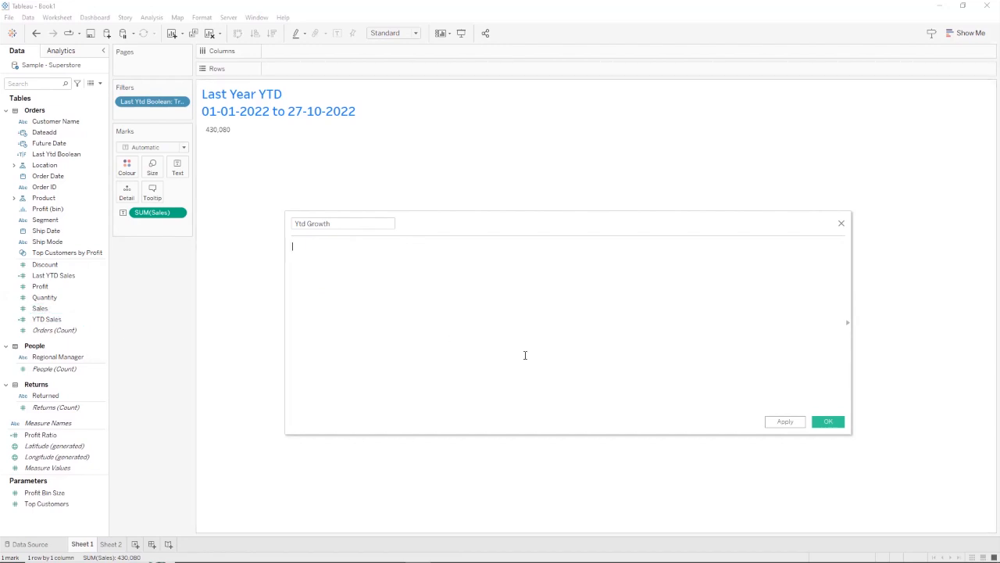
{"action": "left_click", "coordinate": [779, 423]}
{"action": "left_click", "coordinate": [828, 422]}
Open the YTD Sales field for editing and highlight its whole formula.
{"action": "left_click", "coordinate": [82, 321]}
{"action": "right_click", "coordinate": [80, 322]}
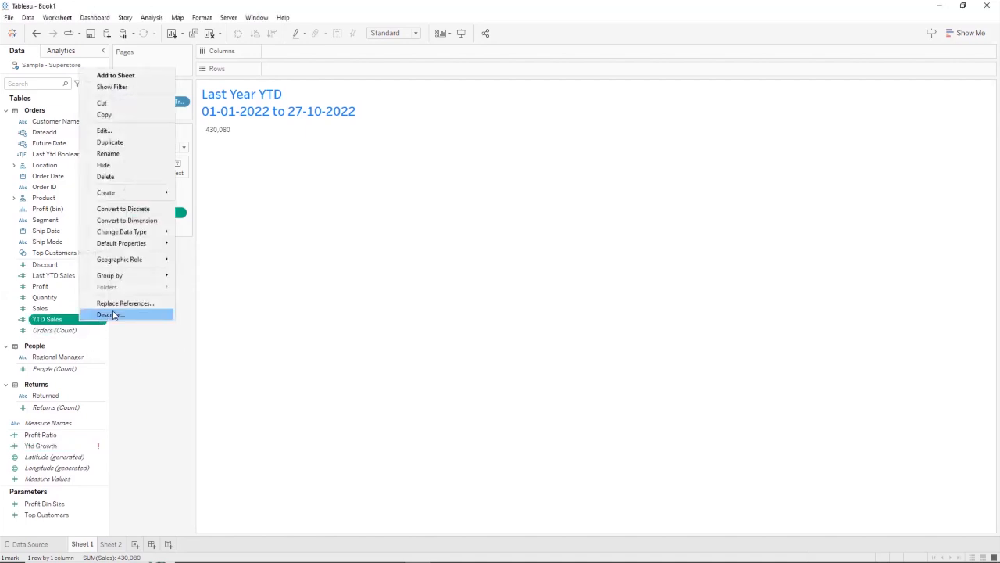
{"action": "left_click", "coordinate": [144, 137]}
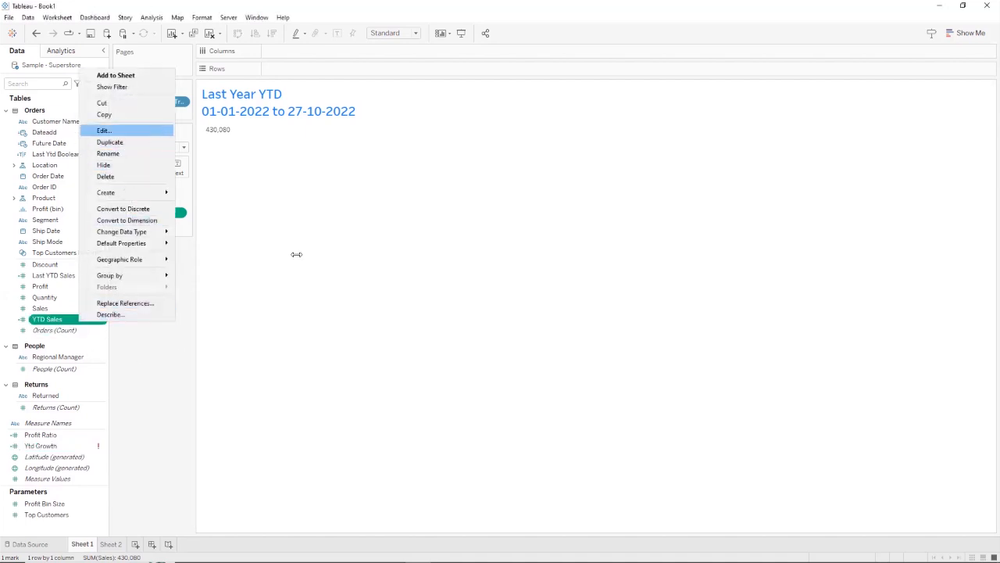
{"action": "left_click_drag", "start_coordinate": [457, 254], "coordinate": [292, 234]}
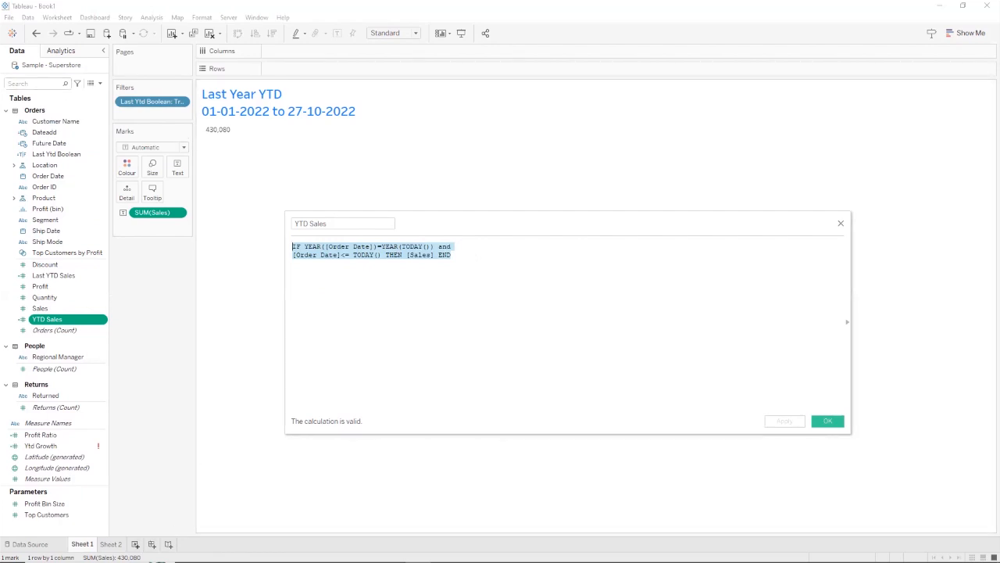
Add a new worksheet with the year of Order Date on Rows, place the full YTD Sales formula on Text, and close the calculation.
{"action": "left_click", "coordinate": [136, 544]}
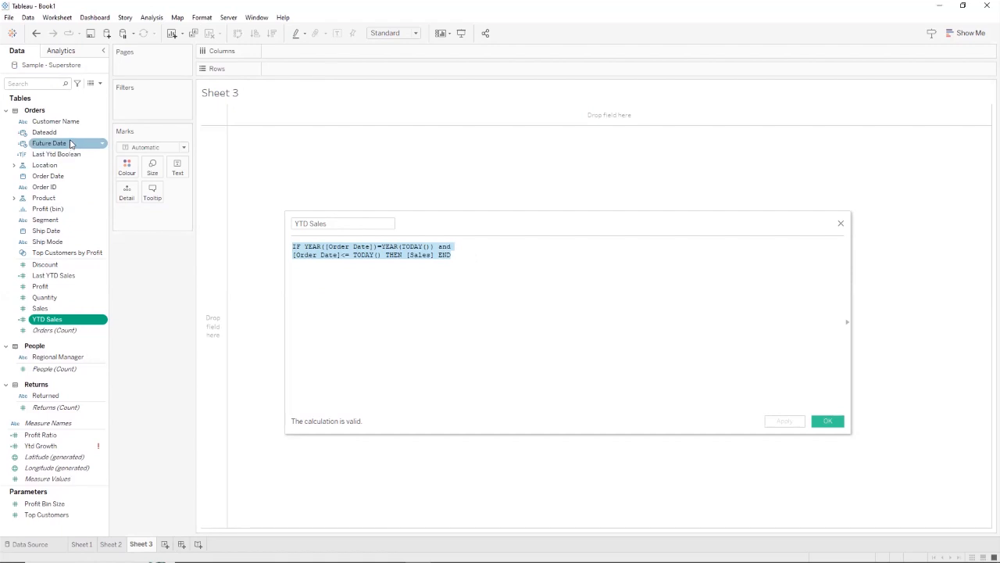
{"action": "left_click_drag", "start_coordinate": [59, 176], "coordinate": [308, 69]}
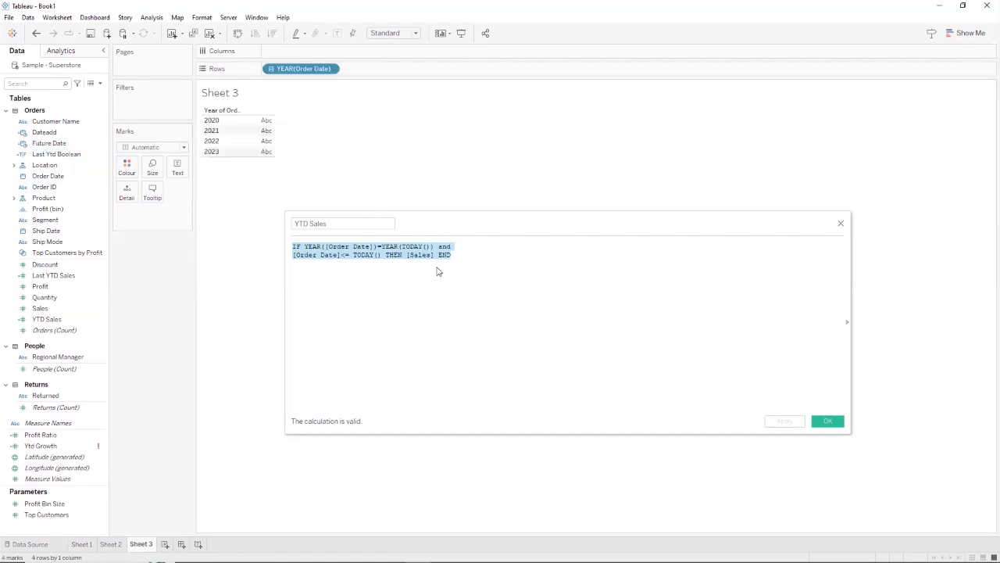
{"action": "left_click_drag", "start_coordinate": [474, 261], "coordinate": [399, 255]}
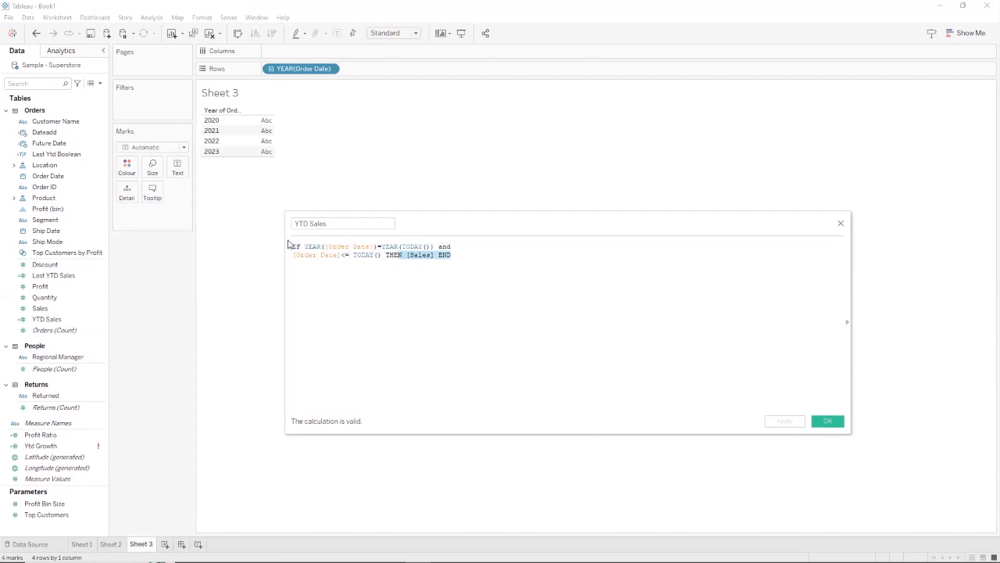
{"action": "key", "text": "ctrl+a"}
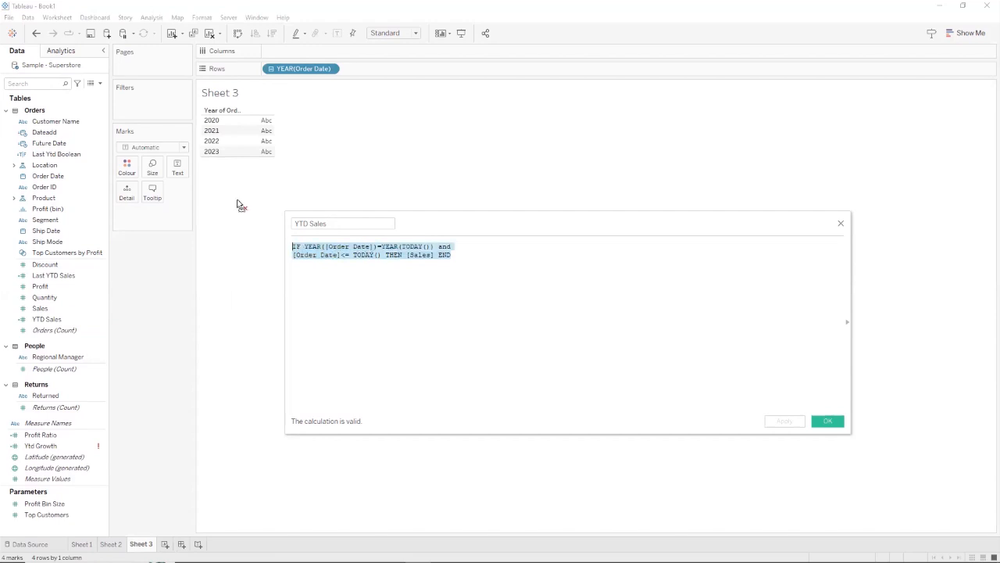
{"action": "left_click_drag", "start_coordinate": [239, 205], "coordinate": [183, 167]}
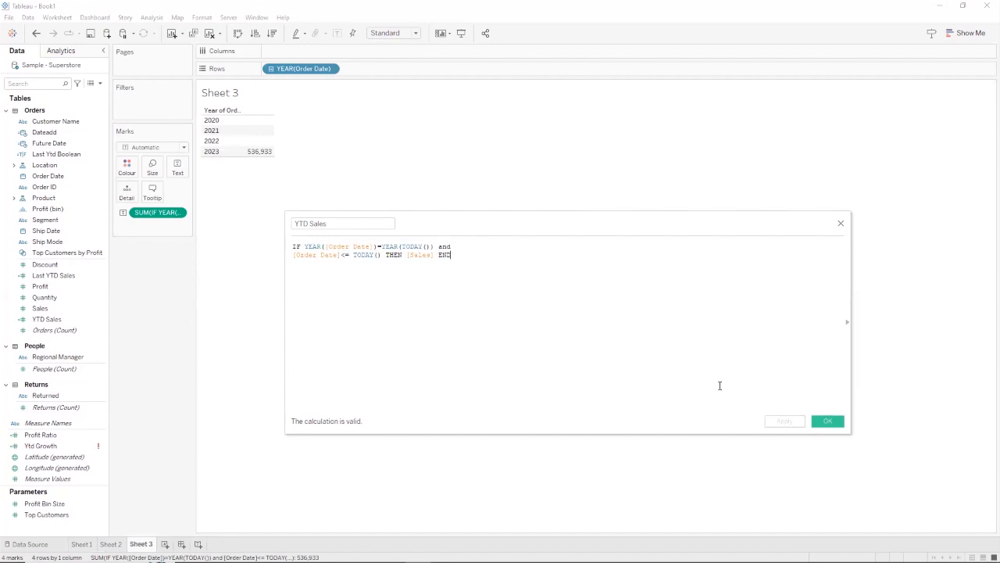
{"action": "left_click", "coordinate": [837, 422]}
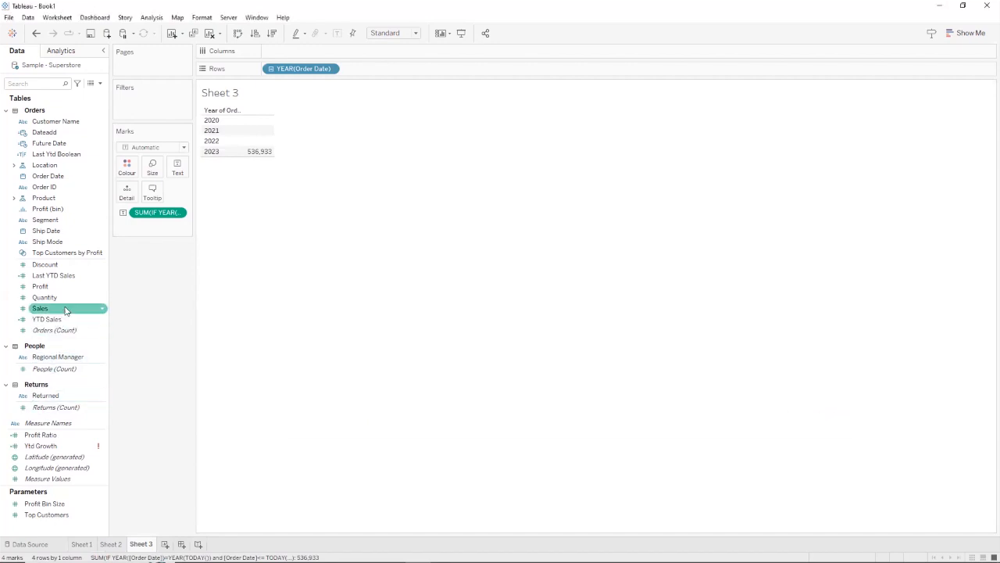
Reopen the Ytd Growth field for editing and begin its formula with [YTD Sales].
{"action": "right_click", "coordinate": [94, 447]}
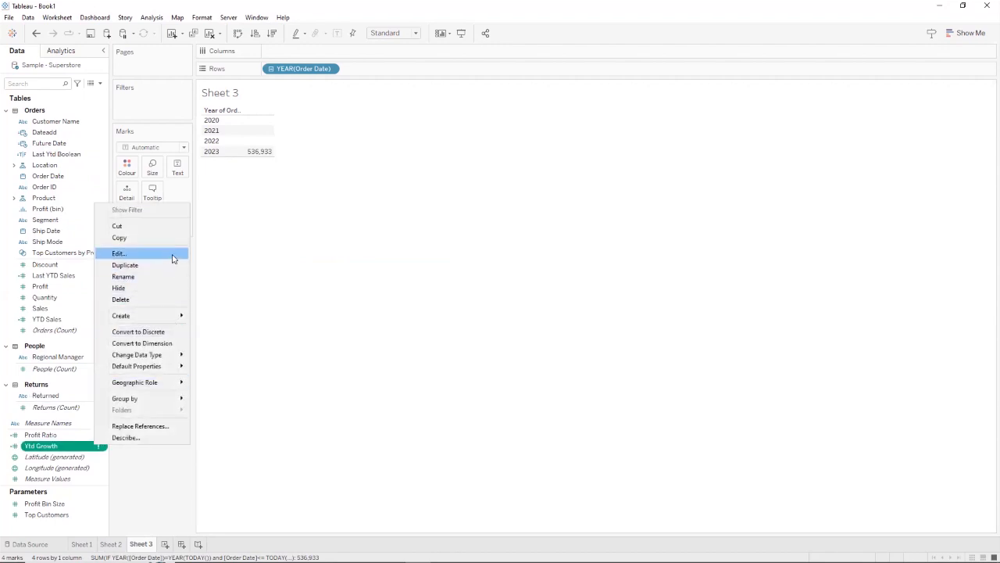
{"action": "key", "text": "Return"}
{"action": "type", "text": "c"}
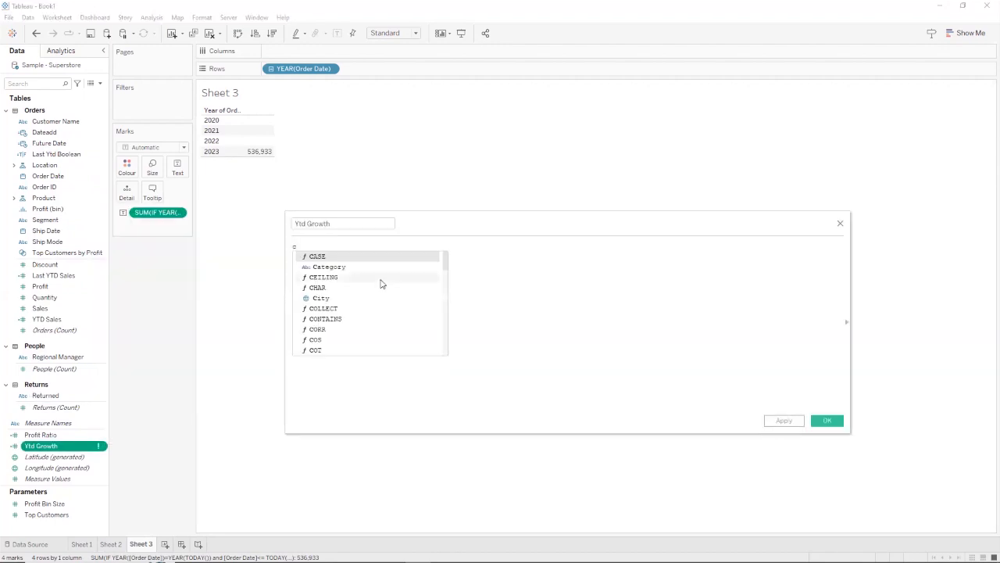
{"action": "type", "text": "u"}
{"action": "key", "text": "BackSpace"}
{"action": "key", "text": "BackSpace"}
{"action": "type", "text": "ytd"}
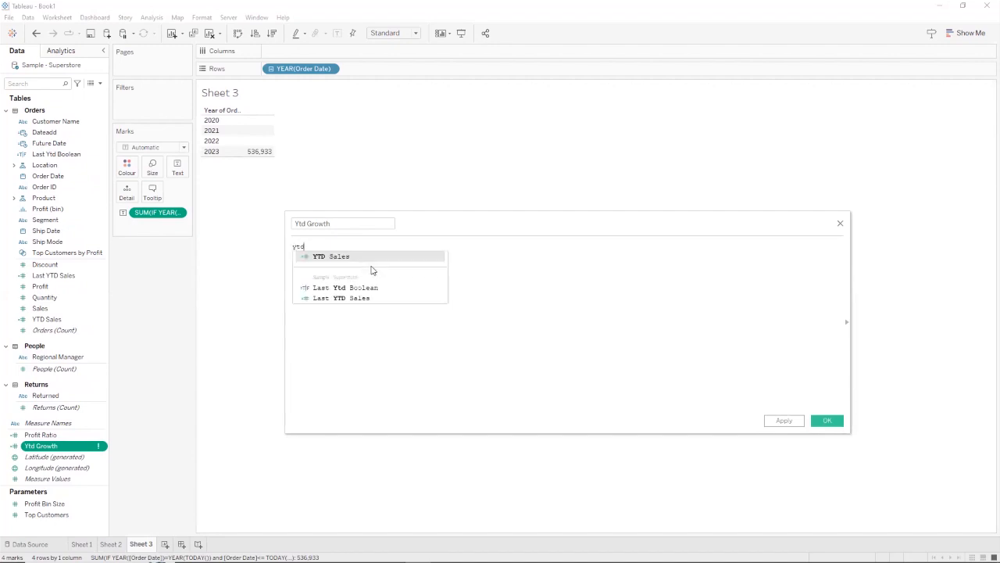
{"action": "left_click", "coordinate": [394, 258]}
Complete the difference in the Ytd Growth formula as [YTD Sales]-[Last YTD Sales] and enlarge the formula text.
{"action": "type", "text": "-"}
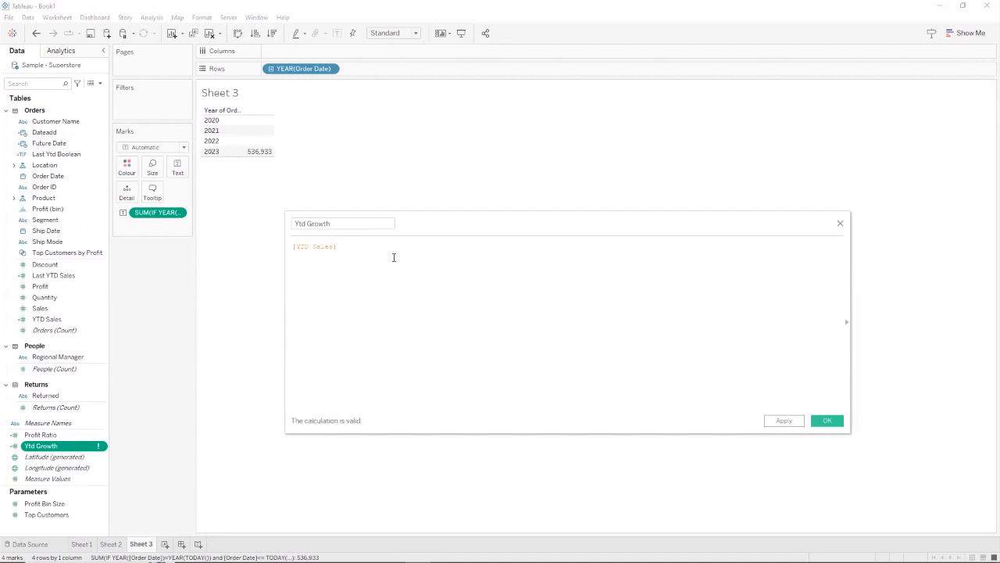
{"action": "type", "text": "pre"}
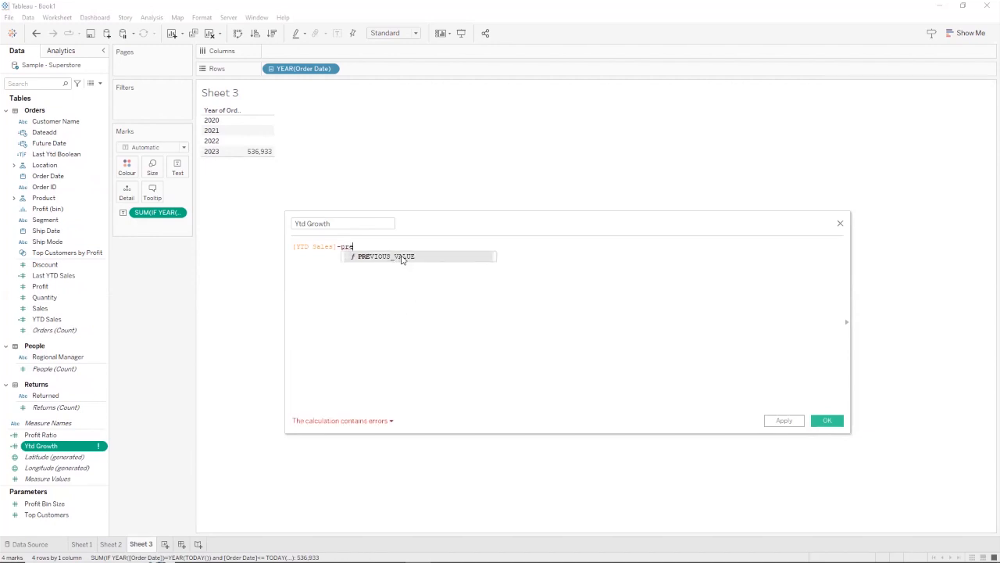
{"action": "key", "text": "BackSpace"}
{"action": "key", "text": "BackSpace"}
{"action": "key", "text": "BackSpace"}
{"action": "type", "text": "las"}
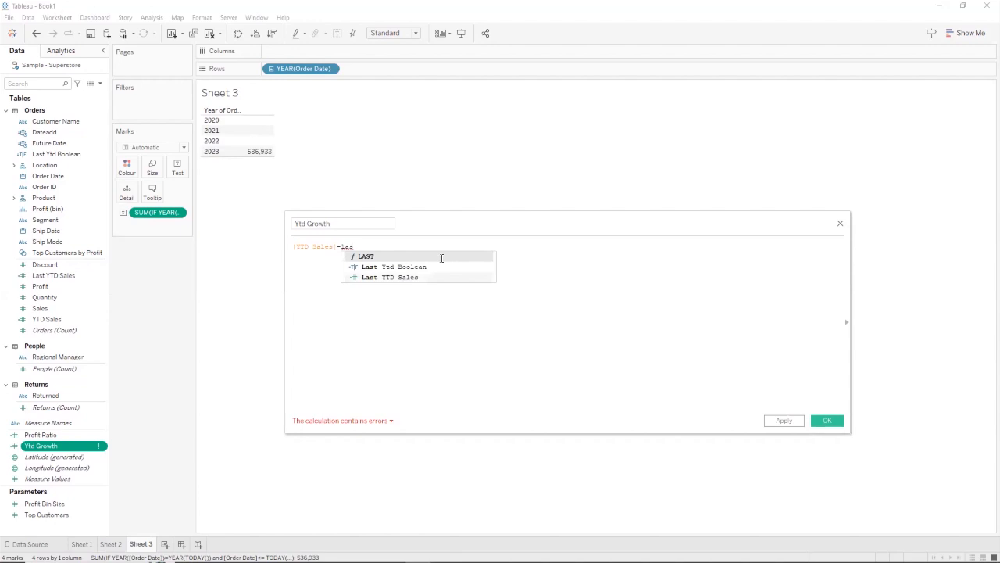
{"action": "key", "text": "Down"}
{"action": "key", "text": "Down"}
{"action": "key", "text": "Return"}
{"action": "key", "text": "ctrl+a"}
{"action": "scroll", "coordinate": [399, 283], "scroll_direction": "up", "scroll_amount": 2, "text": "ctrl"}
{"action": "scroll", "coordinate": [398, 283], "scroll_direction": "up", "scroll_amount": 4, "text": "ctrl"}
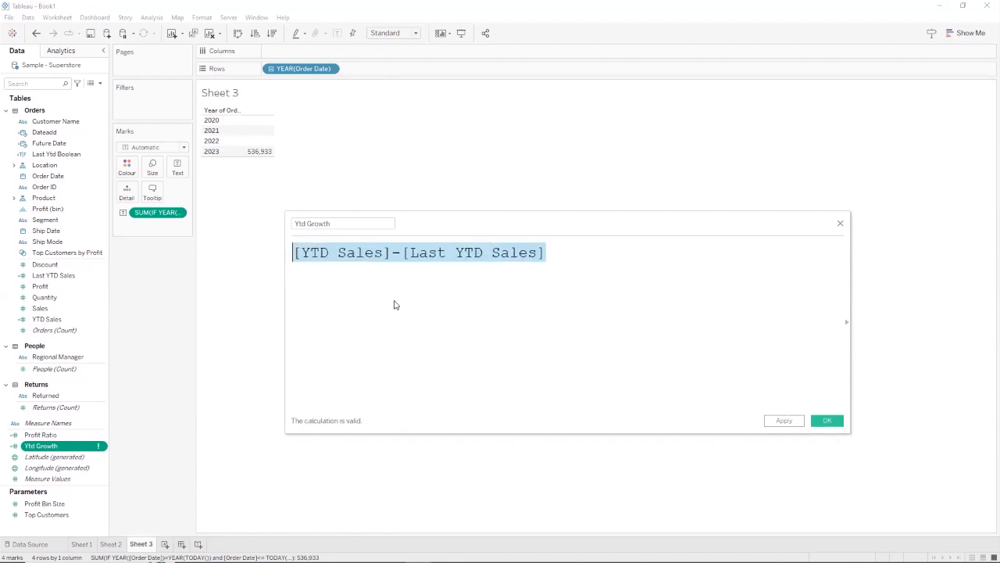
Enclose the difference in parentheses, divide it by [Last YTD Sales], and apply the Ytd Growth calculation.
{"action": "left_click", "coordinate": [297, 257]}
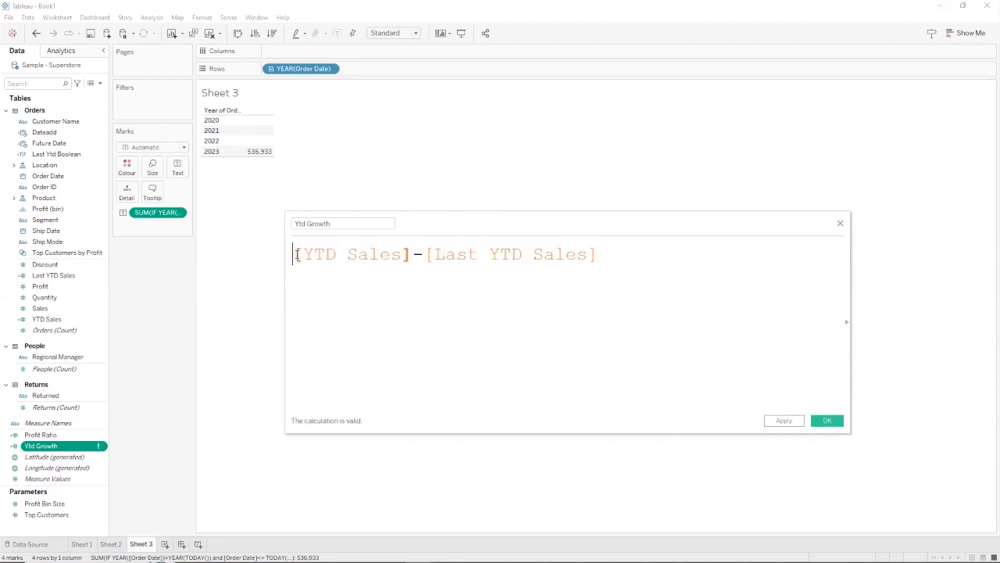
{"action": "type", "text": "("}
{"action": "left_click", "coordinate": [623, 251]}
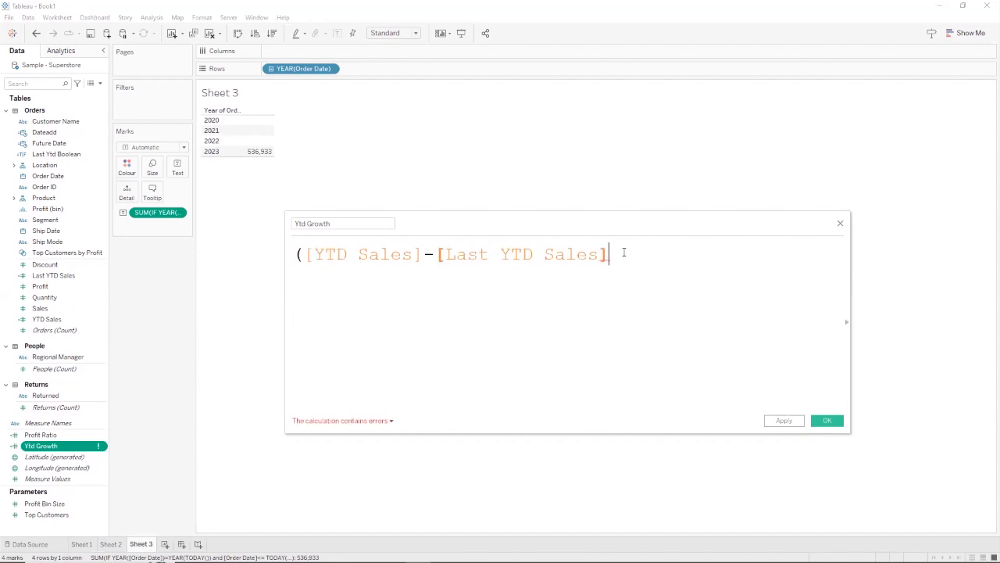
{"action": "type", "text": ")/"}
{"action": "left_click_drag", "start_coordinate": [439, 253], "coordinate": [610, 244]}
{"action": "key", "text": "ctrl+c"}
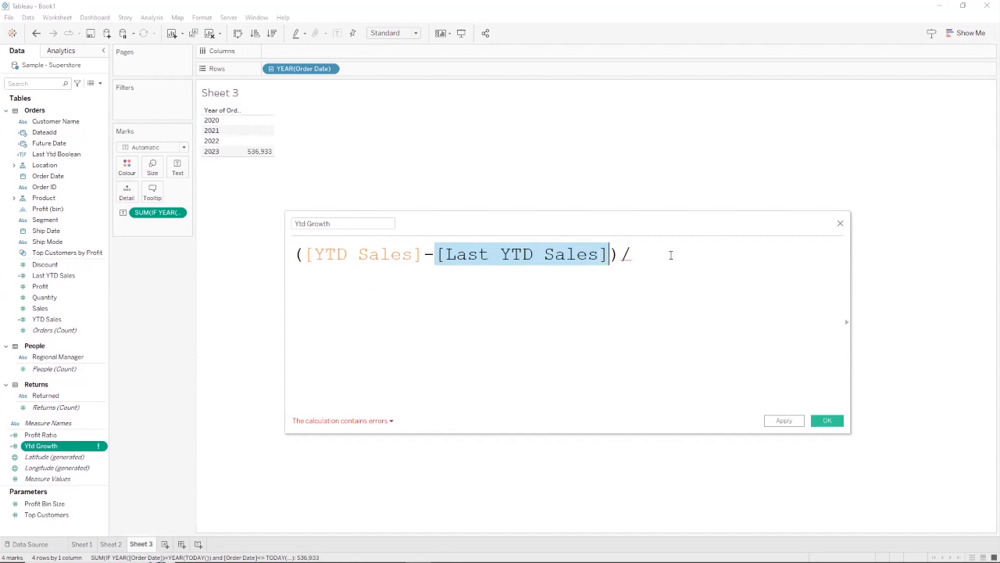
{"action": "left_click", "coordinate": [671, 255]}
{"action": "key", "text": "ctrl+v"}
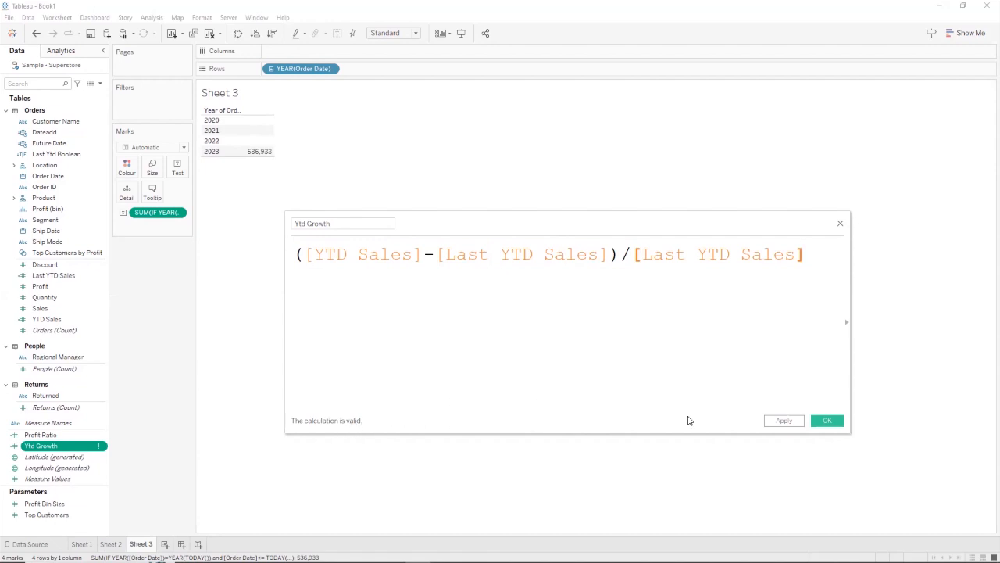
{"action": "left_click", "coordinate": [776, 422]}
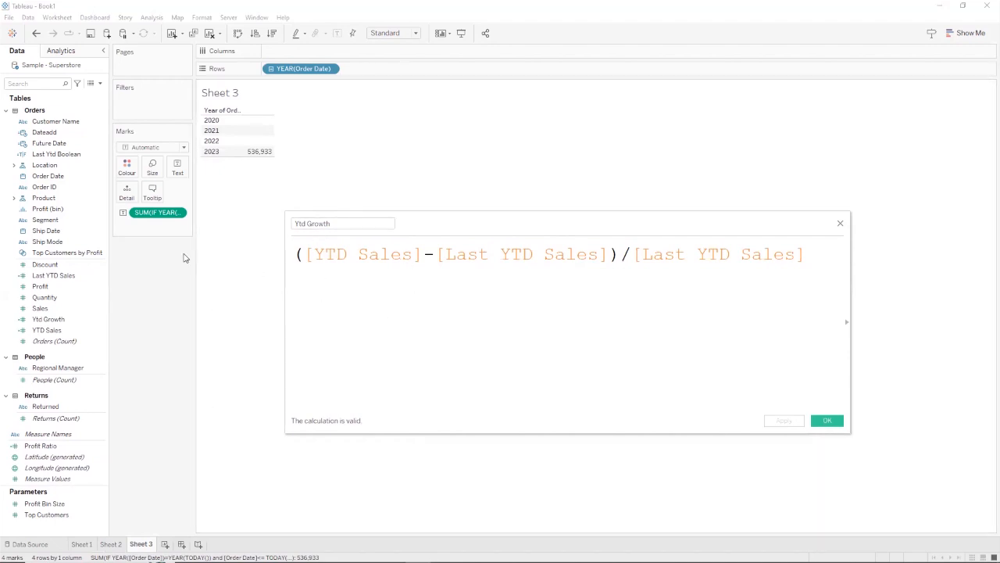
Add YTD Sales and Ytd Growth to the table, replace the ad hoc IF YEAR measure with Last YTD Sales, and close the calculation.
{"action": "left_click", "coordinate": [49, 435]}
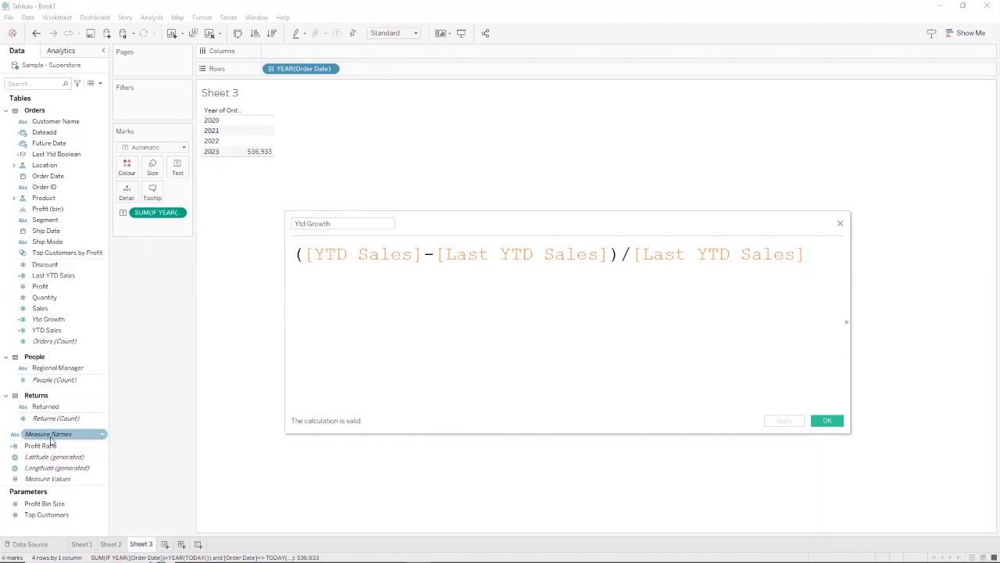
{"action": "left_click_drag", "start_coordinate": [49, 330], "coordinate": [263, 190]}
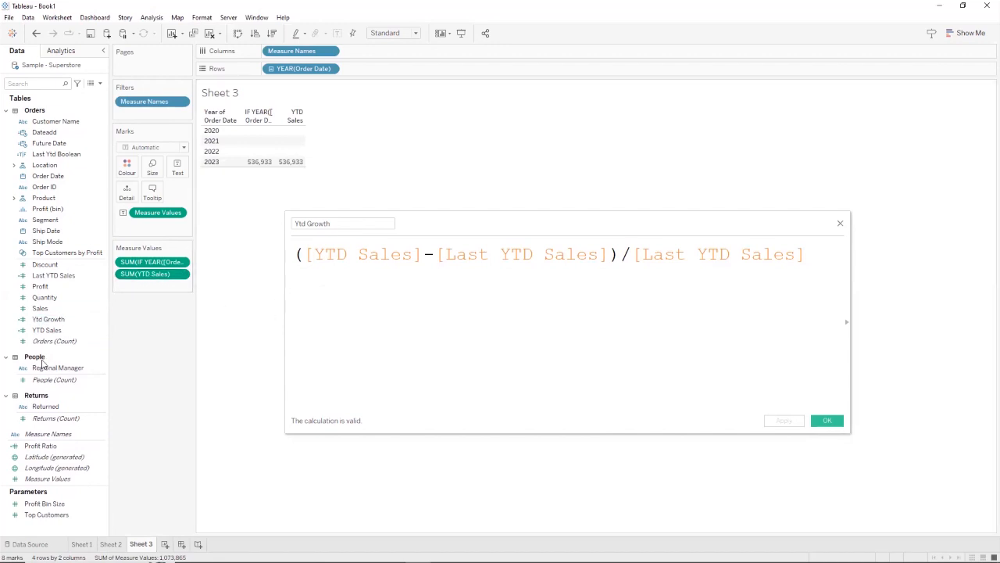
{"action": "left_click_drag", "start_coordinate": [46, 320], "coordinate": [273, 144]}
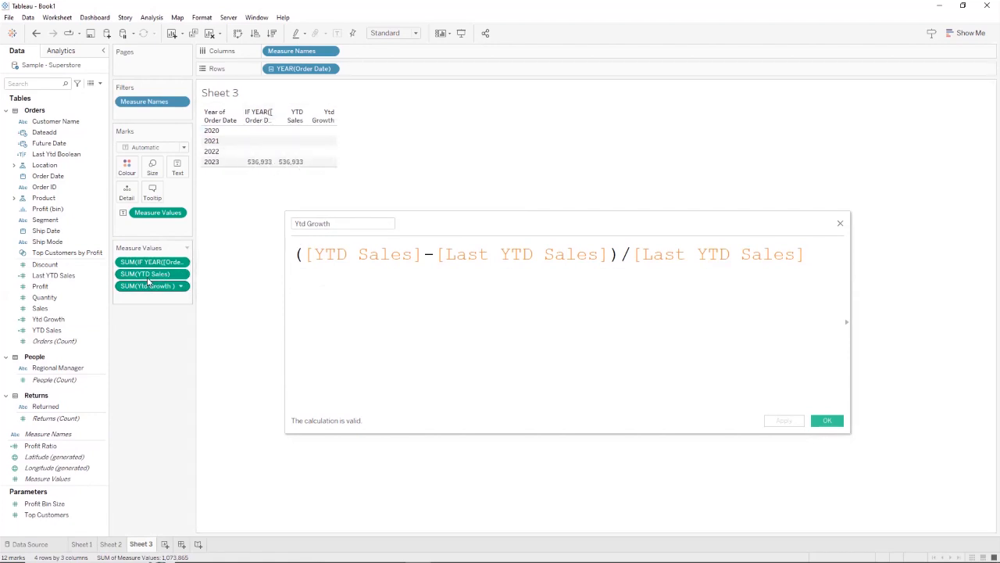
{"action": "left_click_drag", "start_coordinate": [153, 266], "coordinate": [86, 316]}
{"action": "left_click_drag", "start_coordinate": [58, 274], "coordinate": [284, 143]}
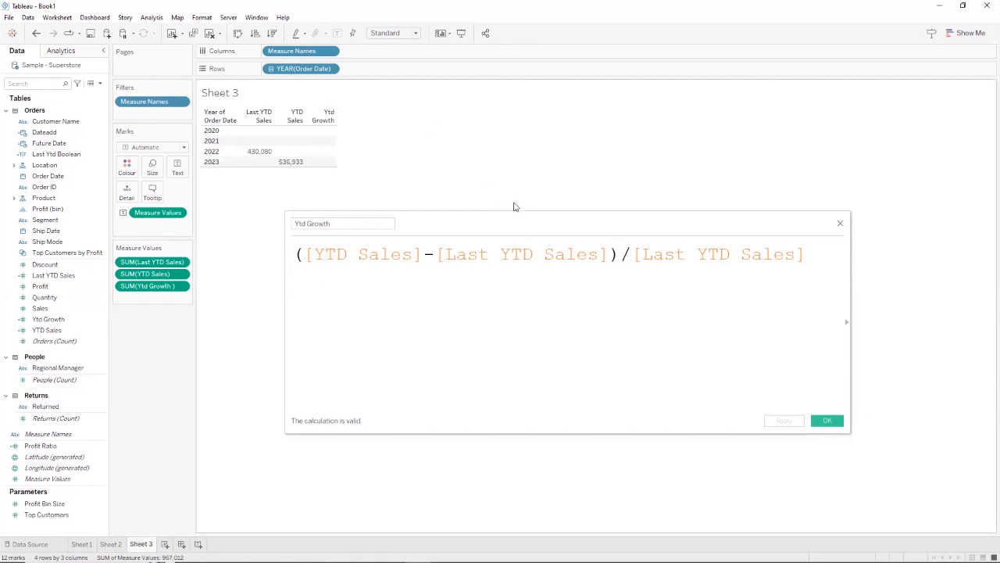
{"action": "left_click", "coordinate": [828, 426]}
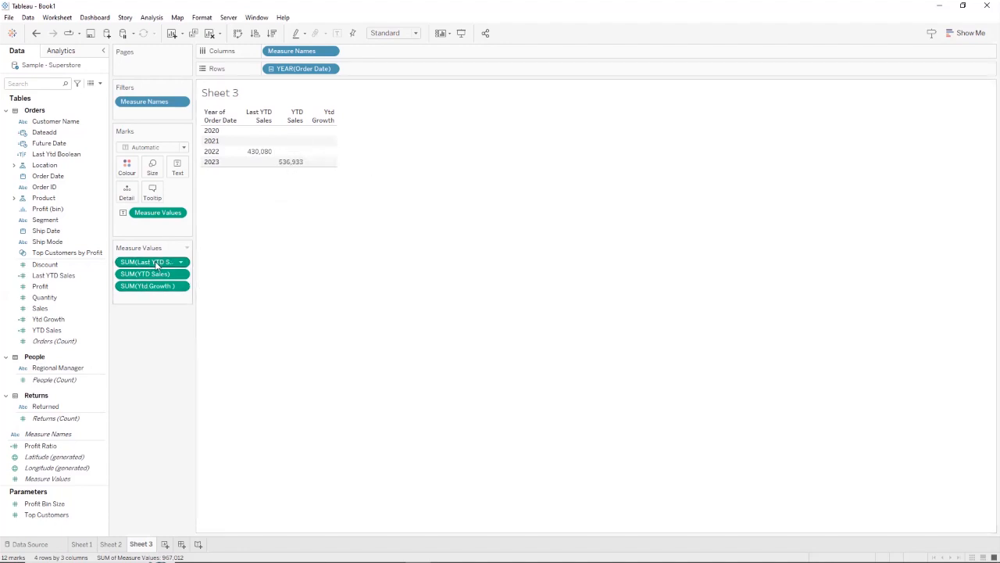
Reopen the Ytd Growth field for editing and wrap [YTD Sales] in SUM.
{"action": "right_click", "coordinate": [80, 319]}
{"action": "left_click", "coordinate": [129, 128]}
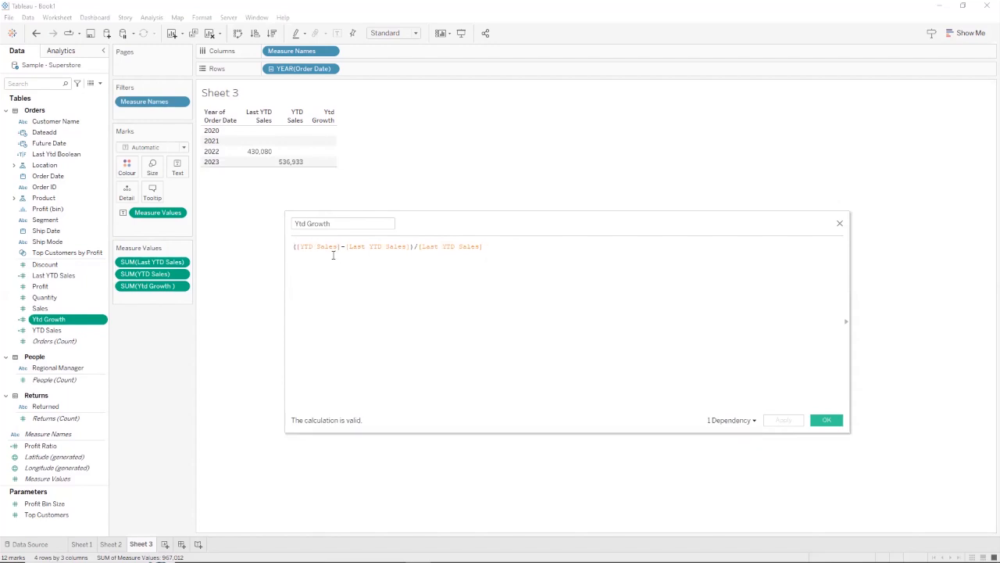
{"action": "type", "text": "sum"}
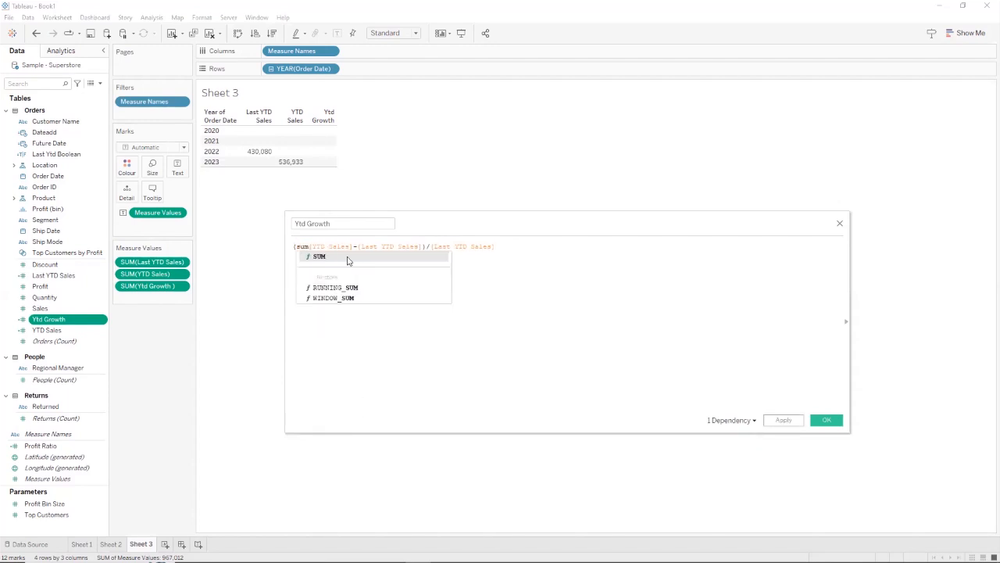
{"action": "left_click", "coordinate": [348, 260]}
{"action": "key", "text": "Delete"}
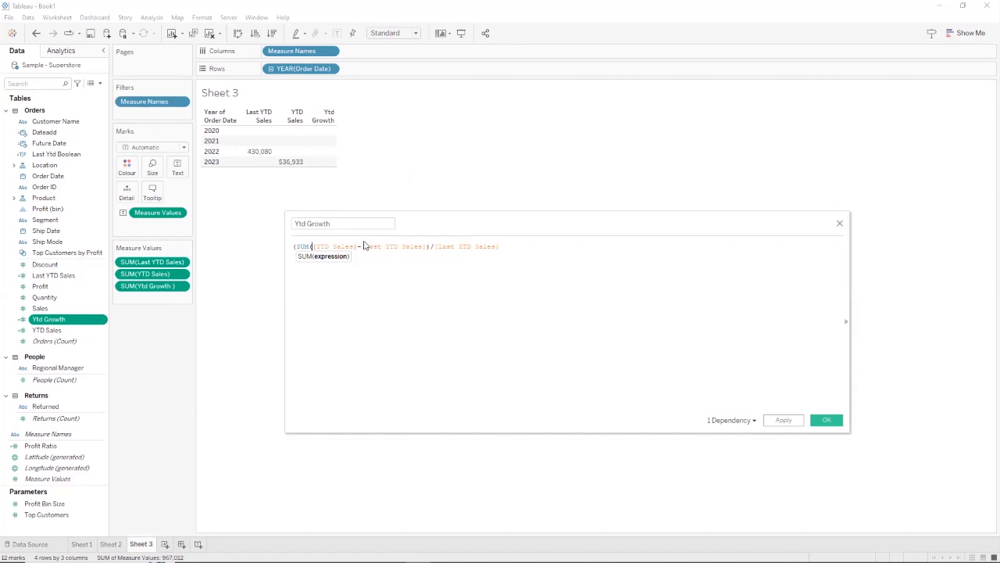
{"action": "left_click", "coordinate": [356, 246]}
{"action": "type", "text": ")"}
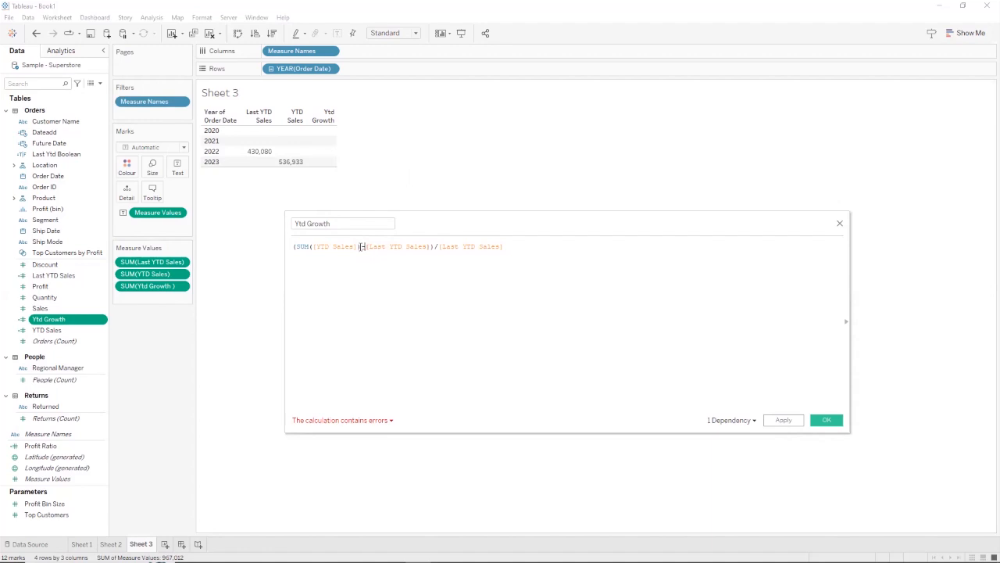
Wrap both [Last YTD Sales] references of the Ytd Growth formula in SUM and apply the change.
{"action": "type", "text": "s"}
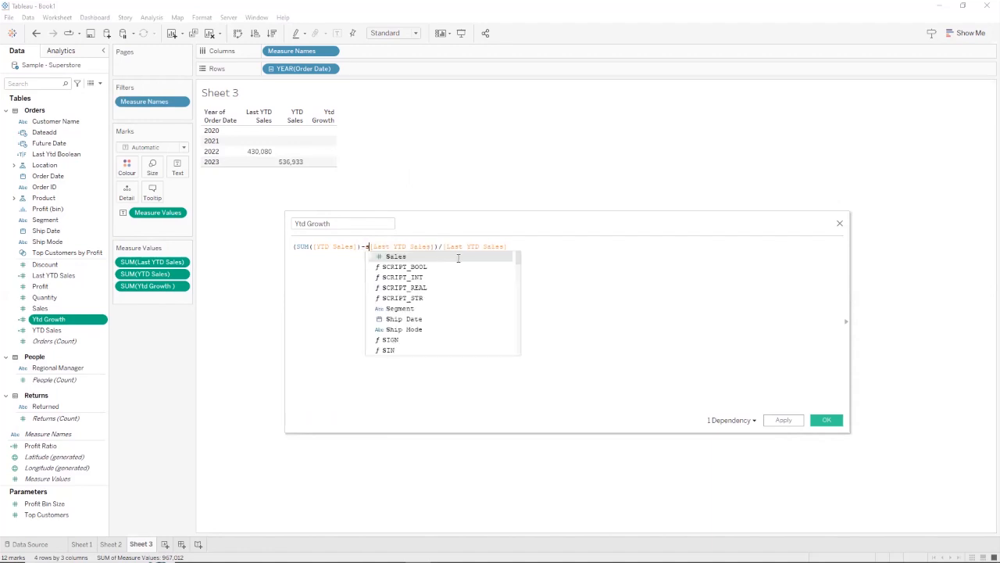
{"action": "type", "text": "um("}
{"action": "left_click", "coordinate": [447, 247]}
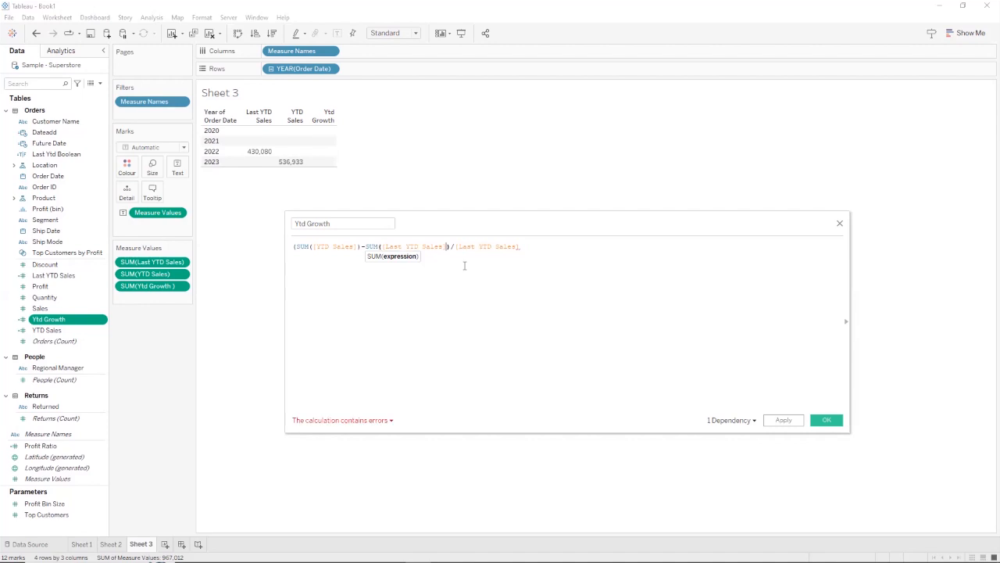
{"action": "type", "text": ")"}
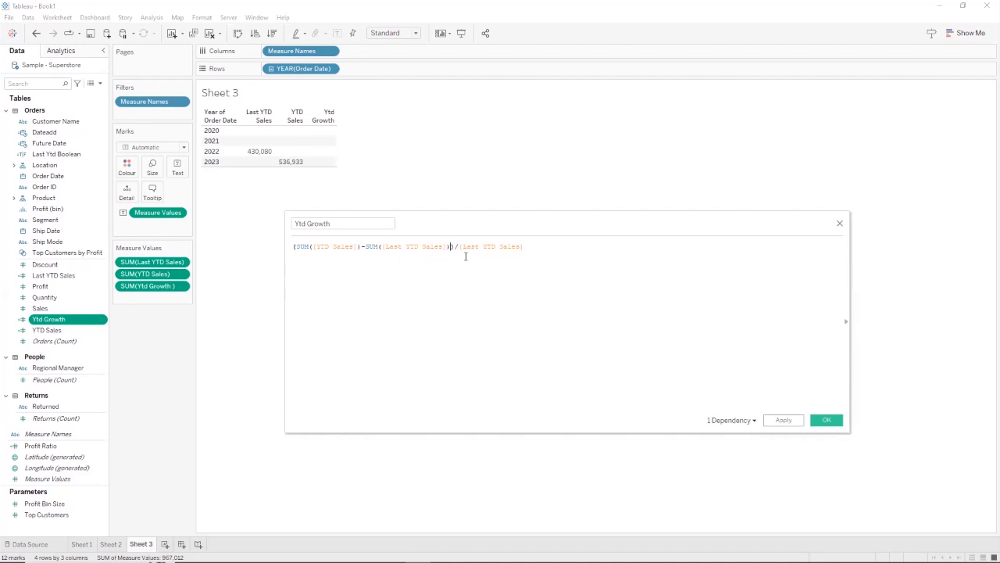
{"action": "left_click", "coordinate": [460, 247]}
{"action": "type", "text": "S"}
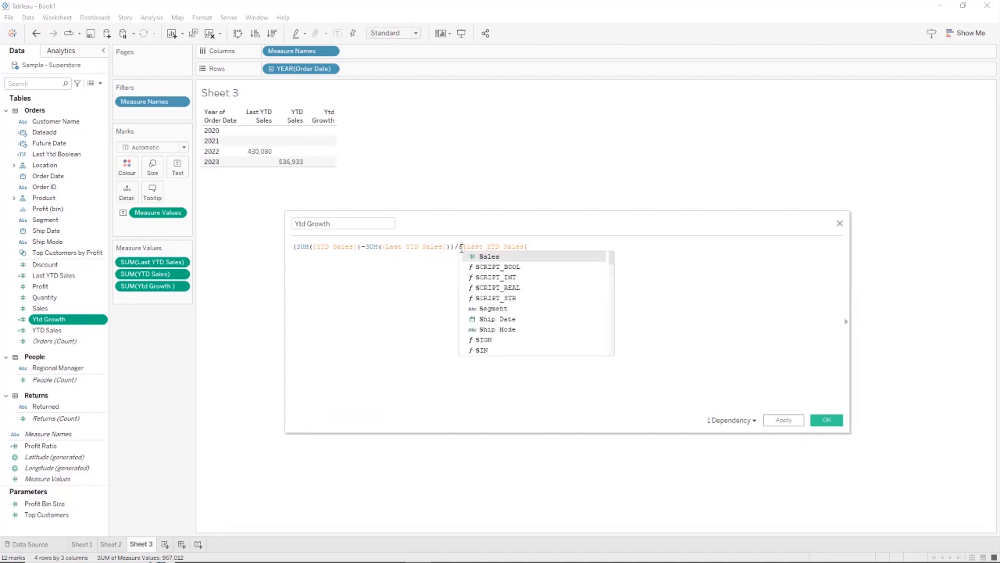
{"action": "type", "text": "UM("}
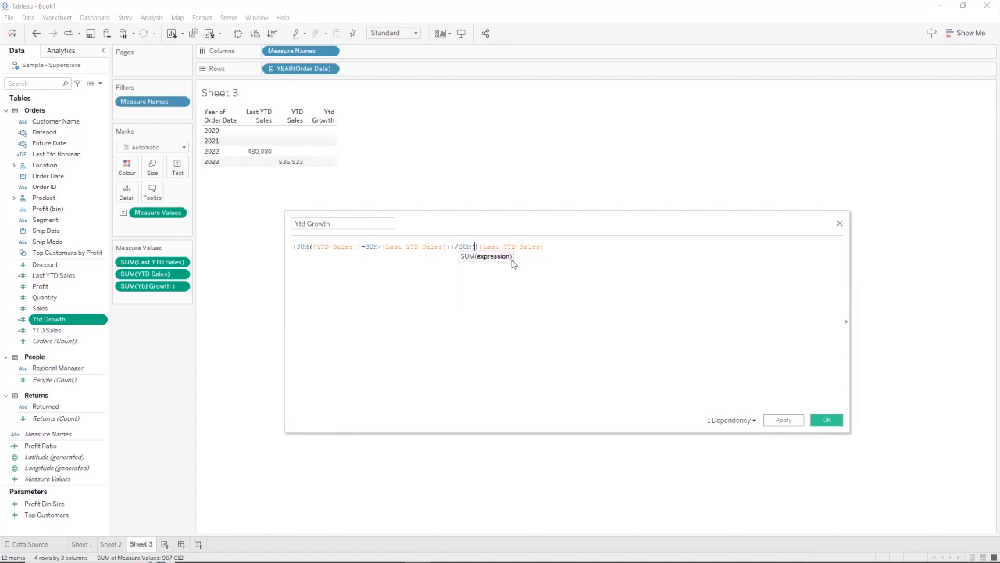
{"action": "left_click", "coordinate": [552, 248]}
{"action": "type", "text": ")"}
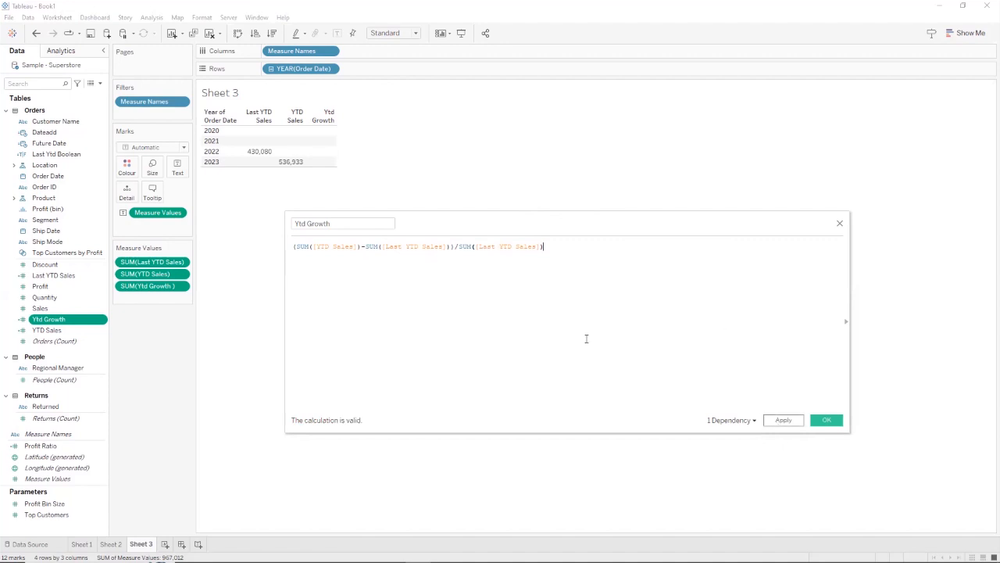
{"action": "left_click", "coordinate": [784, 421]}
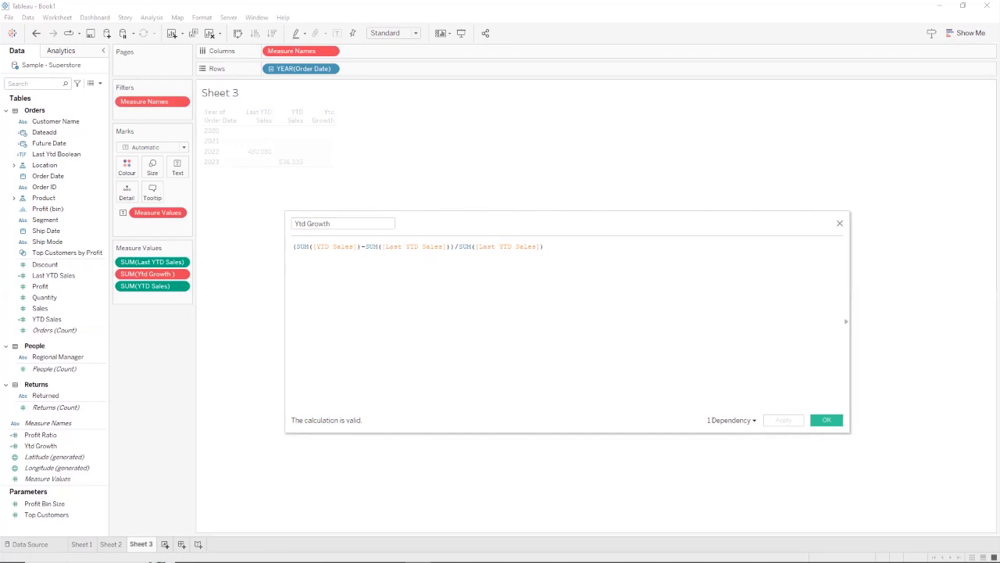
Add a new worksheet, search the fields for "gr", and place Ytd Growth on Text.
{"action": "left_click", "coordinate": [165, 544]}
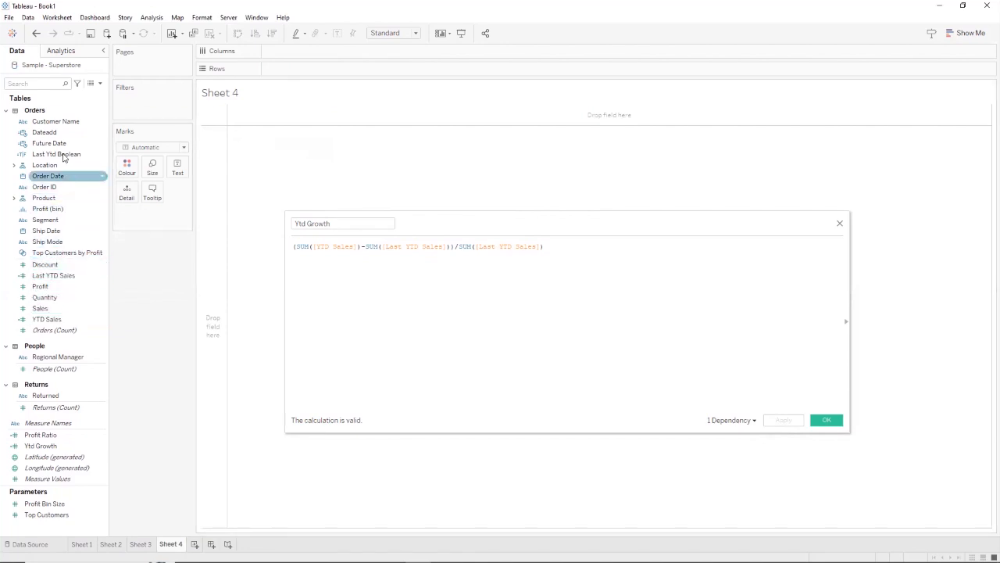
{"action": "type", "text": "gr"}
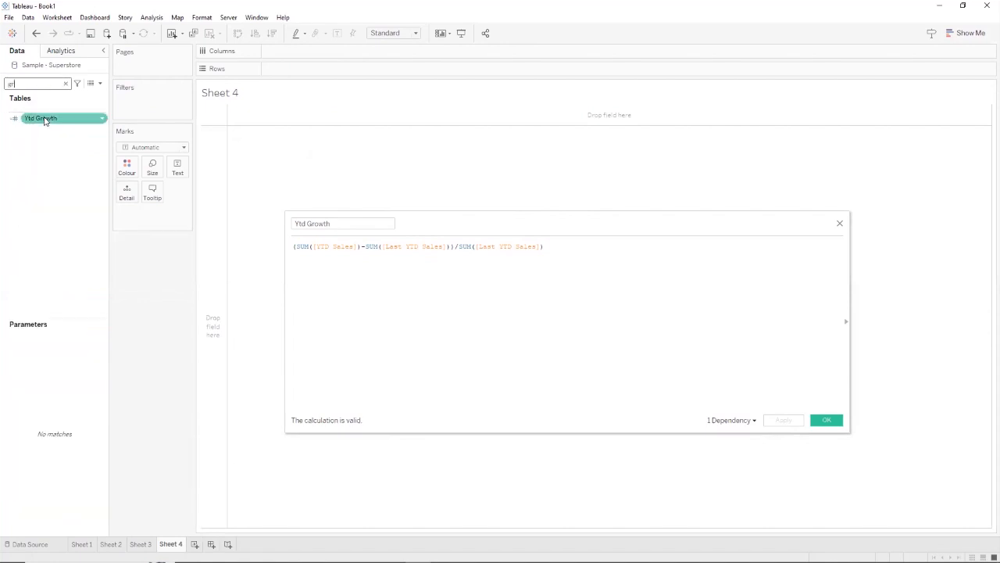
{"action": "left_click_drag", "start_coordinate": [44, 119], "coordinate": [180, 168]}
{"action": "left_click_drag", "start_coordinate": [179, 167], "coordinate": [179, 167]}
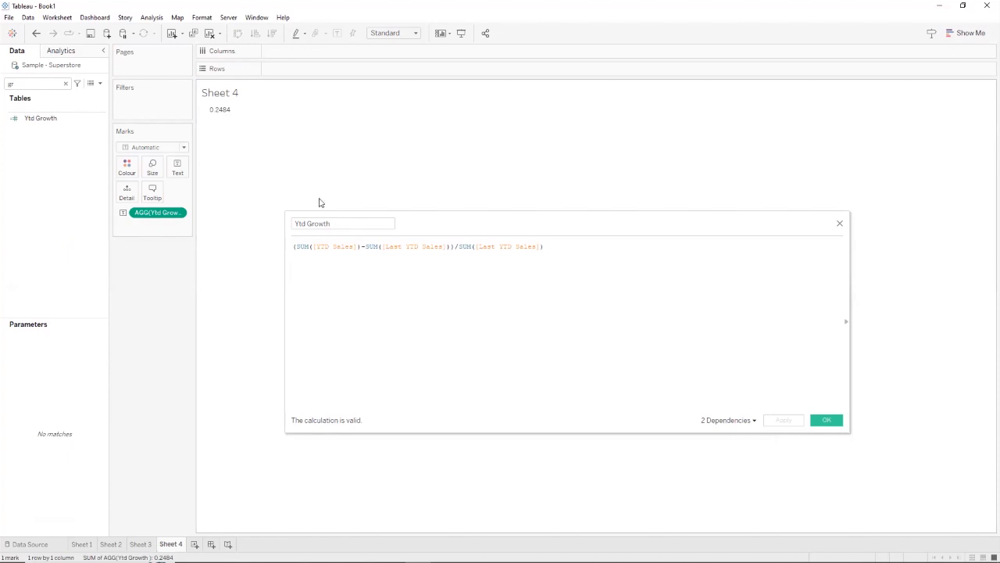
Place the SUM([YTD Sales]) and SUM([Last YTD Sales]) expressions from the Ytd Growth formula on Text.
{"action": "left_click", "coordinate": [362, 250]}
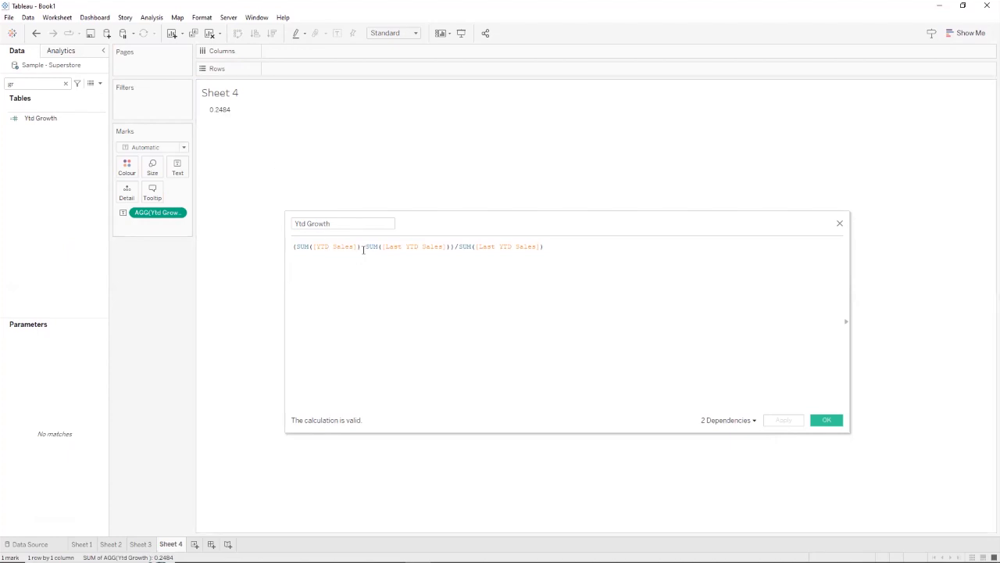
{"action": "left_click_drag", "start_coordinate": [362, 251], "coordinate": [296, 248]}
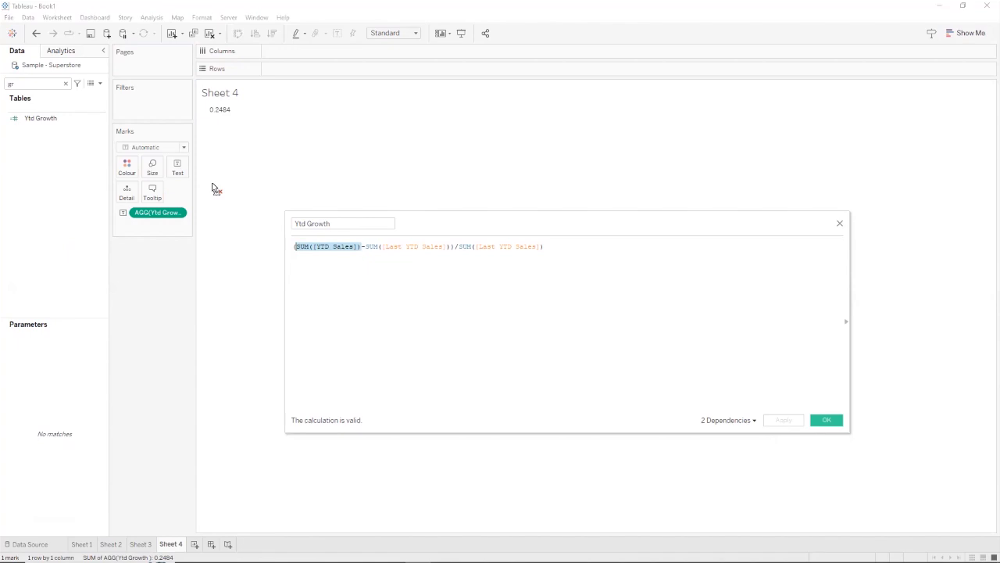
{"action": "left_click_drag", "start_coordinate": [182, 168], "coordinate": [183, 169]}
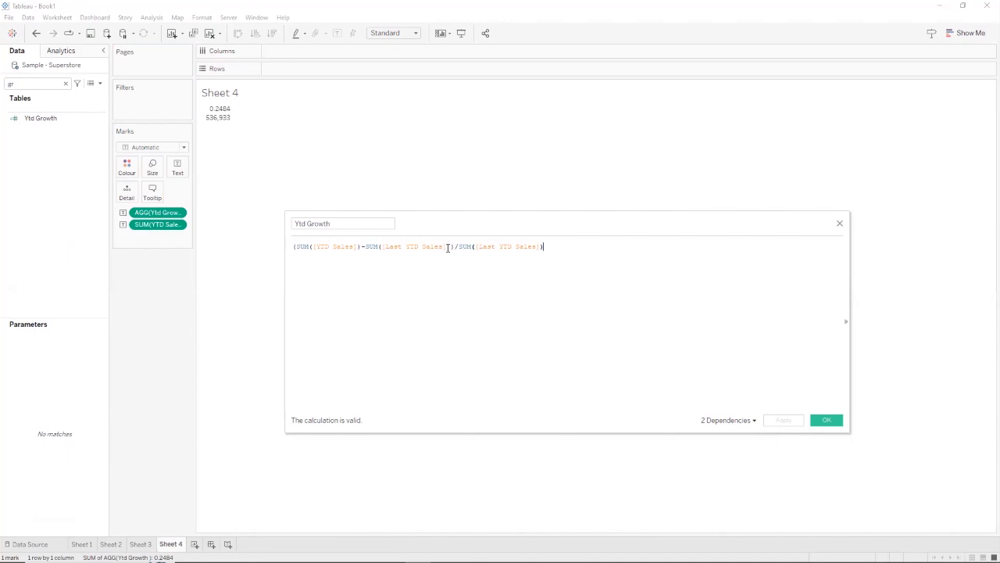
{"action": "left_click", "coordinate": [364, 246], "text": "shift"}
{"action": "left_click_drag", "start_coordinate": [384, 248], "coordinate": [179, 168]}
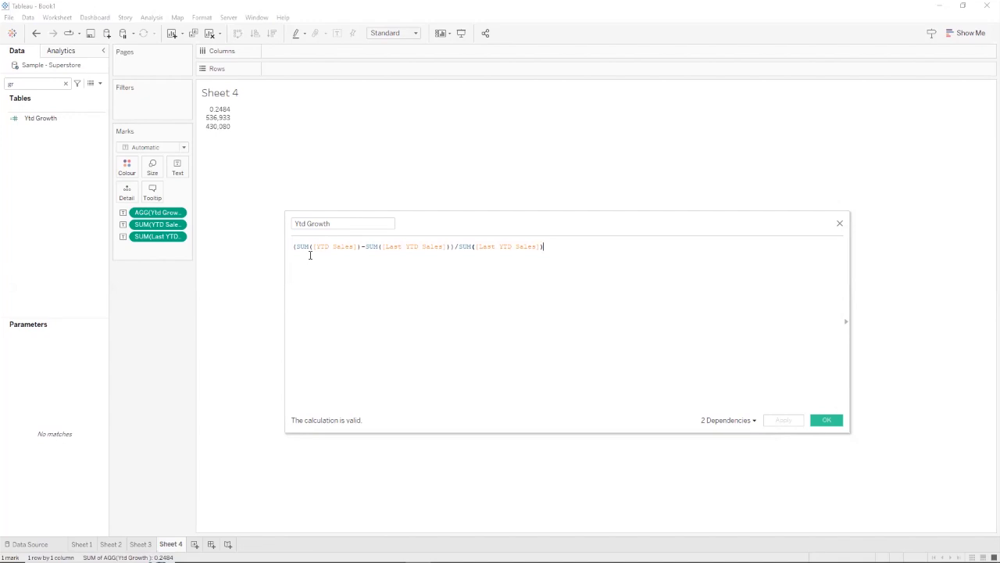
Enlarge the Ytd Growth formula text and widen the calculation editor.
{"action": "left_click_drag", "start_coordinate": [685, 247], "coordinate": [486, 247]}
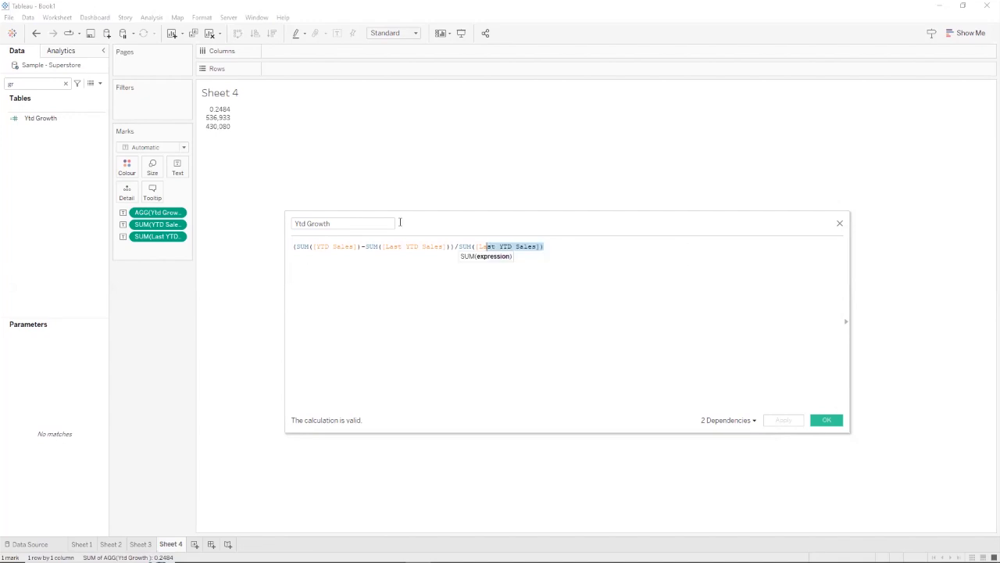
{"action": "left_click_drag", "start_coordinate": [401, 222], "coordinate": [281, 210]}
{"action": "scroll", "coordinate": [408, 293], "scroll_direction": "up", "scroll_amount": 2, "text": "ctrl"}
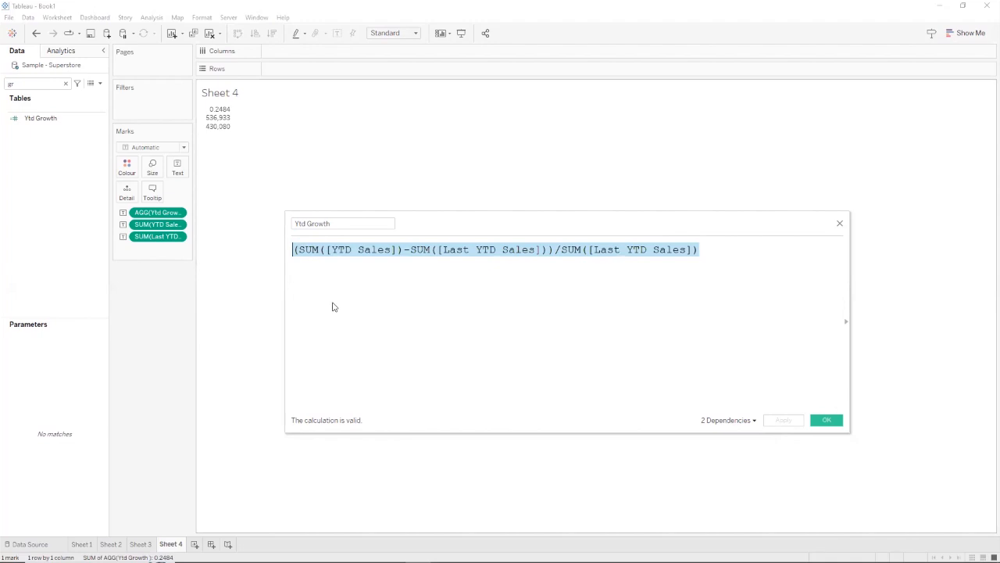
{"action": "scroll", "coordinate": [319, 309], "scroll_direction": "up", "scroll_amount": 1, "text": "ctrl"}
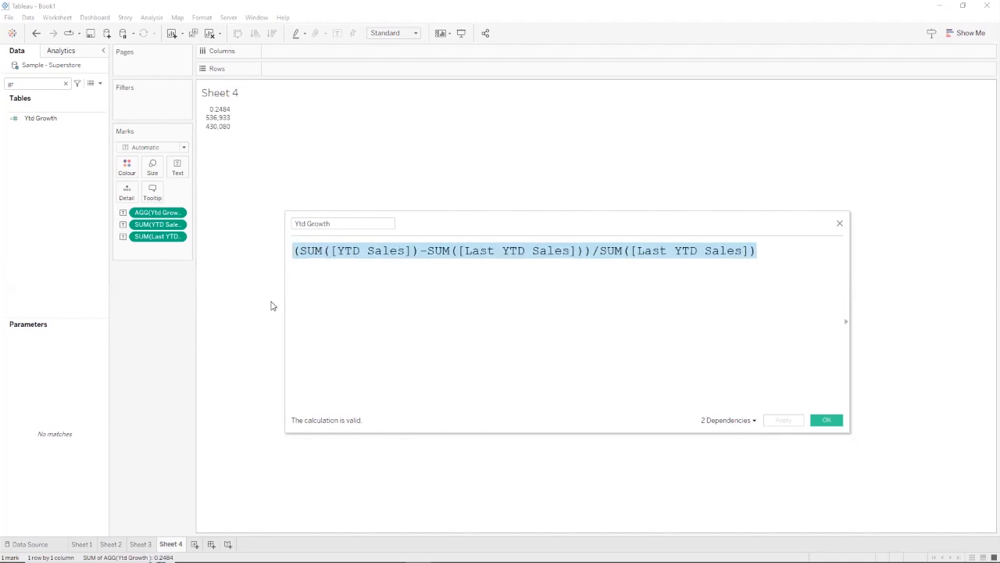
{"action": "left_click_drag", "start_coordinate": [285, 300], "coordinate": [223, 295]}
{"action": "left_click", "coordinate": [299, 267]}
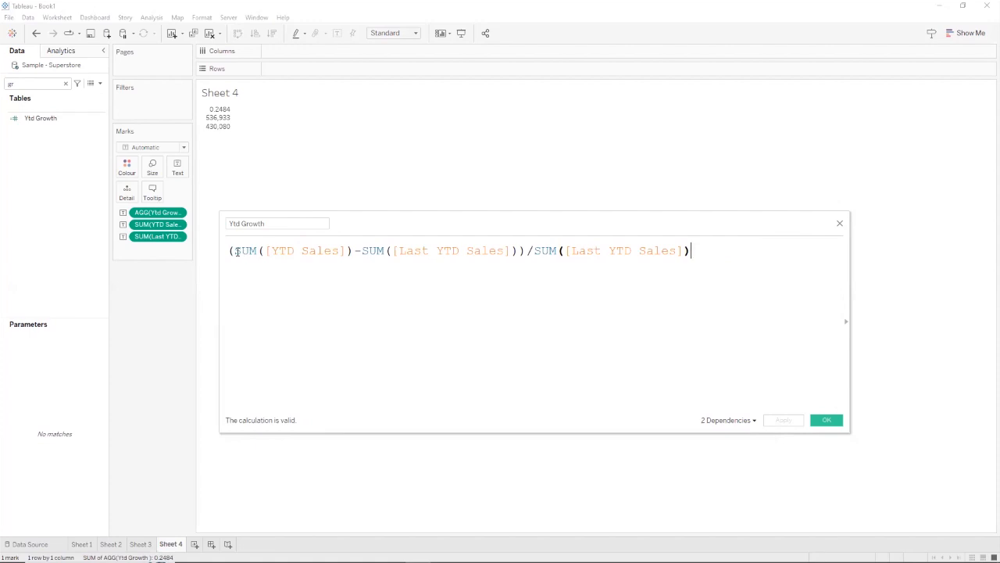
Highlight the SUM([YTD Sales]) term and the SUM([Last YTD Sales]) term being subtracted from it.
{"action": "left_click_drag", "start_coordinate": [235, 251], "coordinate": [350, 250]}
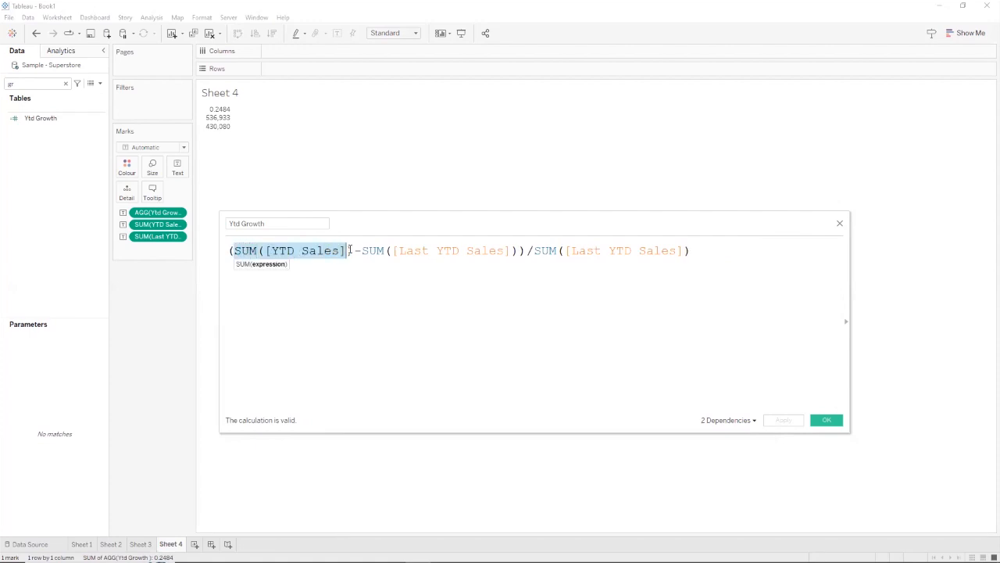
{"action": "left_click", "coordinate": [439, 267]}
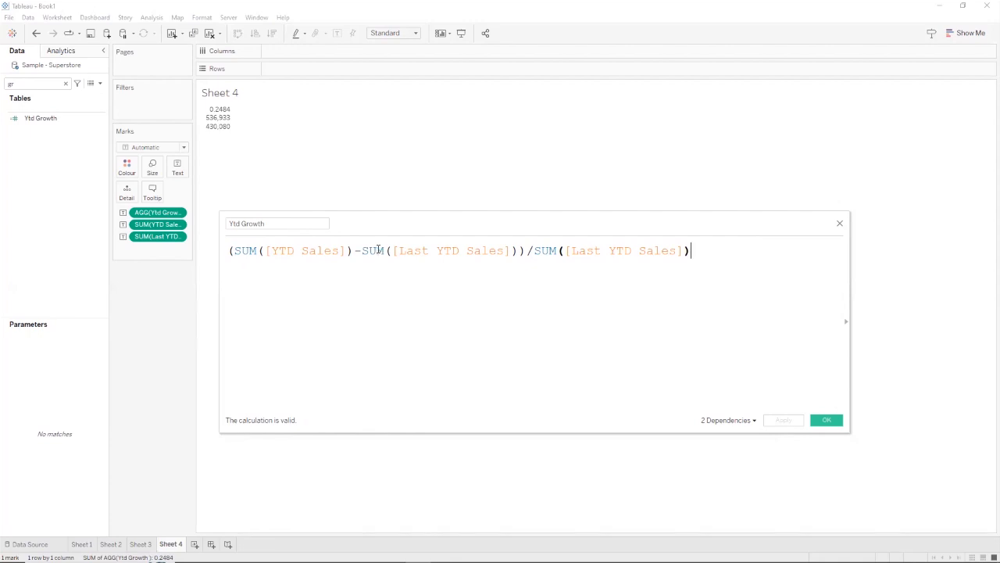
{"action": "left_click_drag", "start_coordinate": [363, 250], "coordinate": [517, 252]}
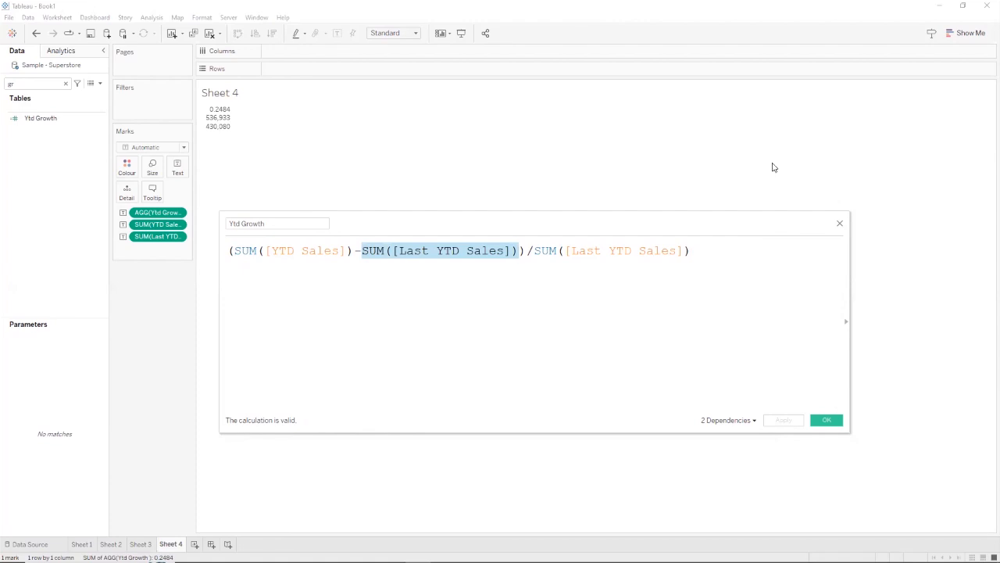
Switch to the Tableau Course Curriculum spreadsheet and examine the valid date_part values on the Date Functions sheet, from year to iso-week.
{"action": "key", "text": "ctrl+a"}
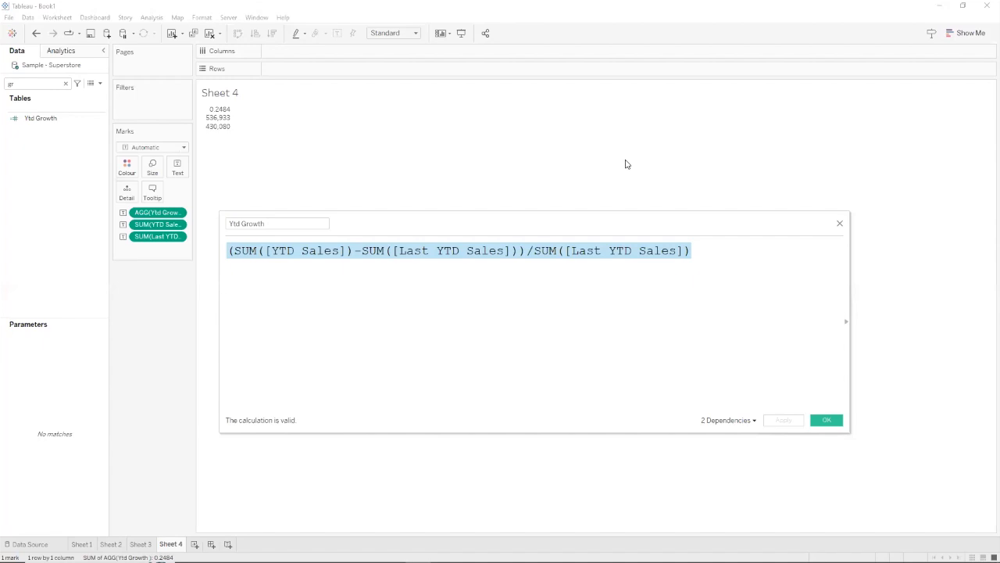
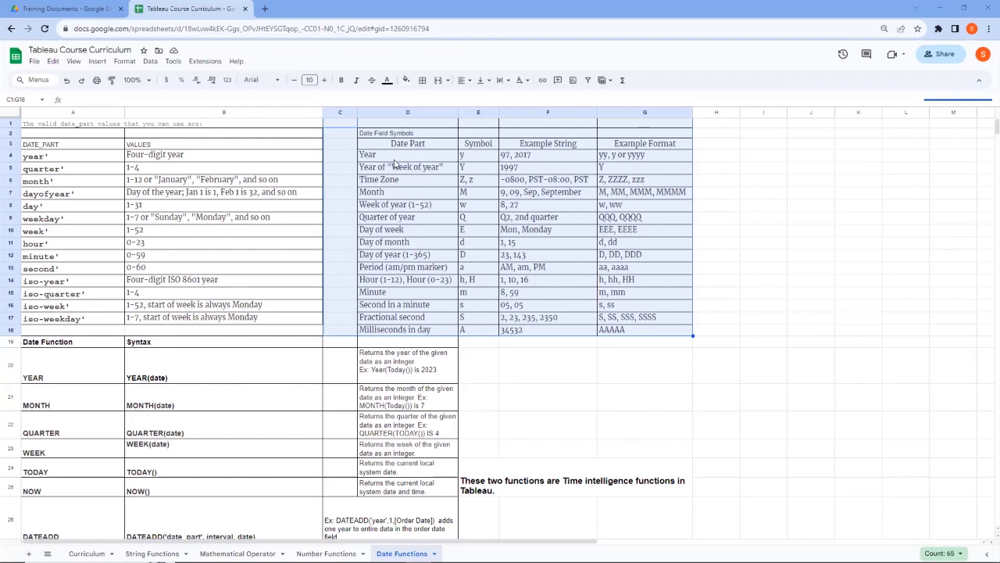
{"action": "left_click", "coordinate": [395, 159]}
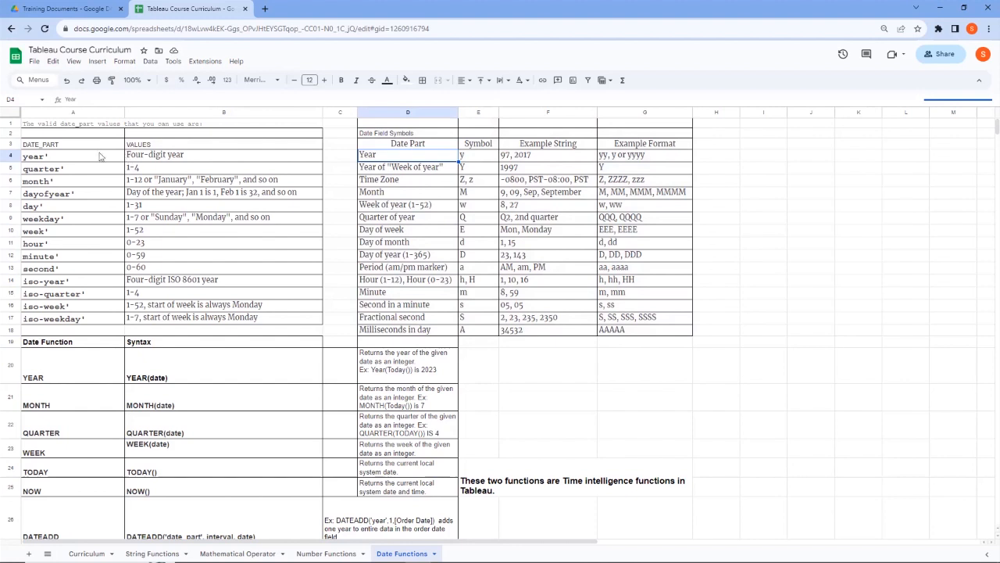
{"action": "left_click_drag", "start_coordinate": [37, 144], "coordinate": [264, 324]}
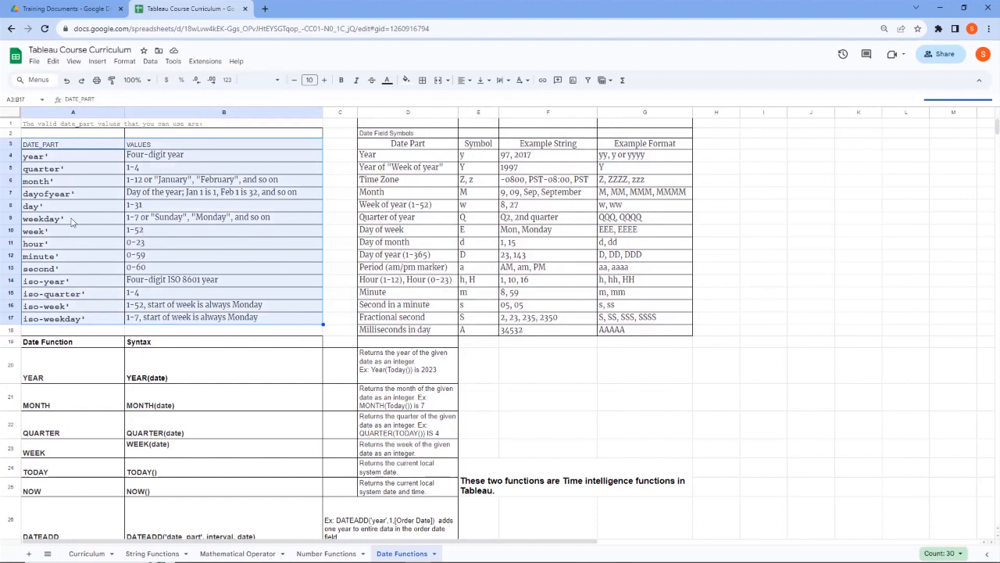
{"action": "left_click", "coordinate": [57, 160]}
{"action": "left_click", "coordinate": [68, 172]}
{"action": "left_click", "coordinate": [72, 183]}
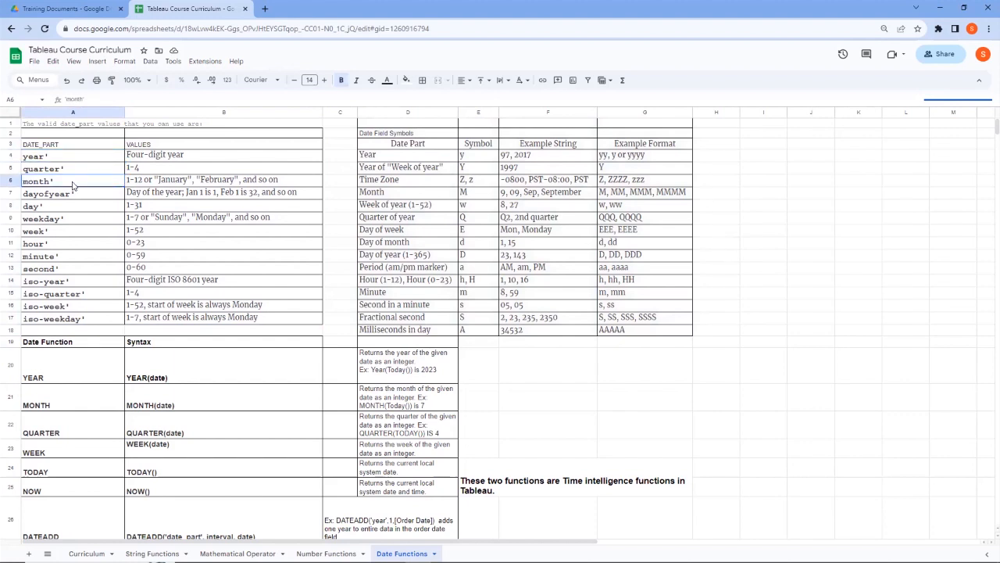
{"action": "left_click", "coordinate": [66, 233]}
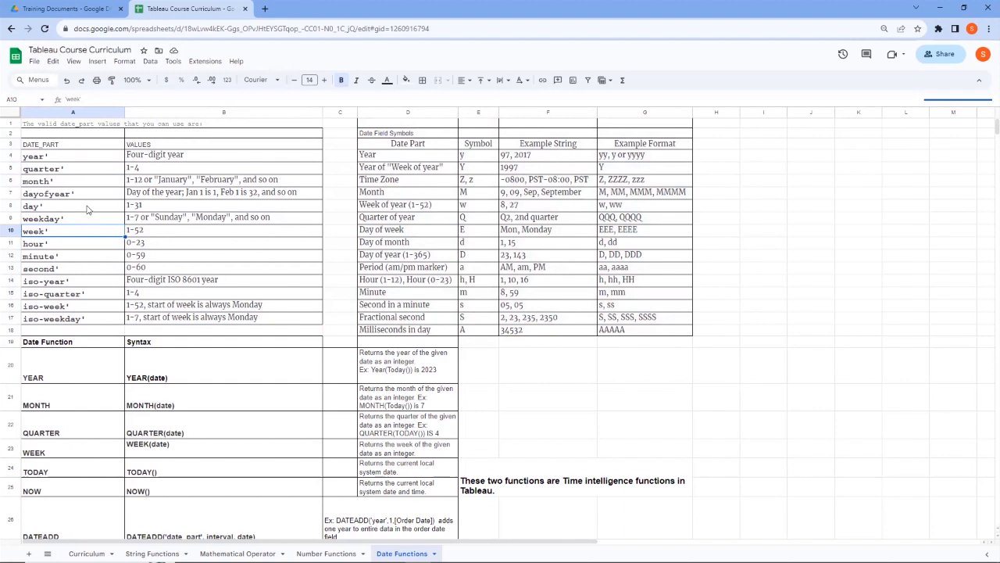
{"action": "left_click", "coordinate": [87, 208]}
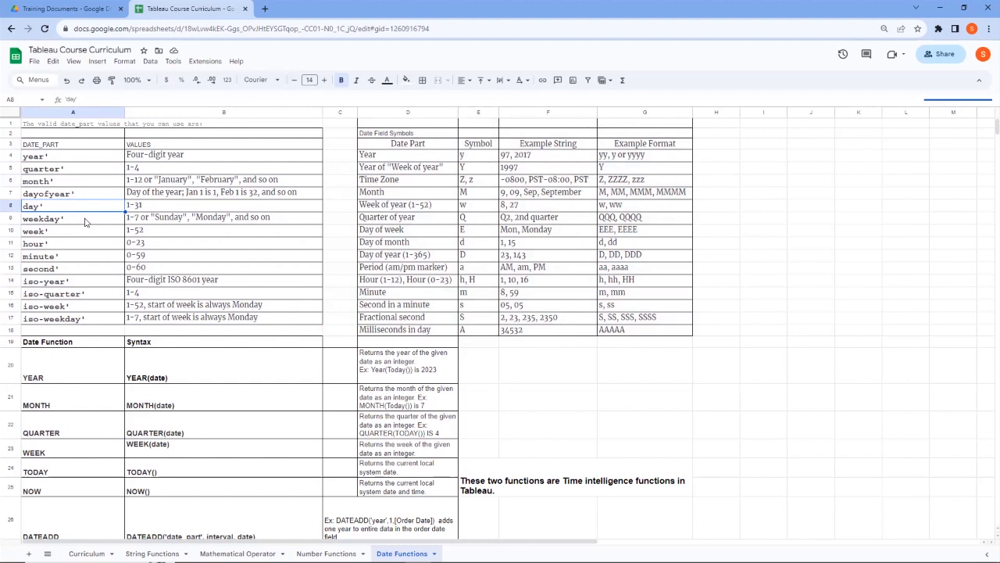
{"action": "left_click", "coordinate": [86, 221]}
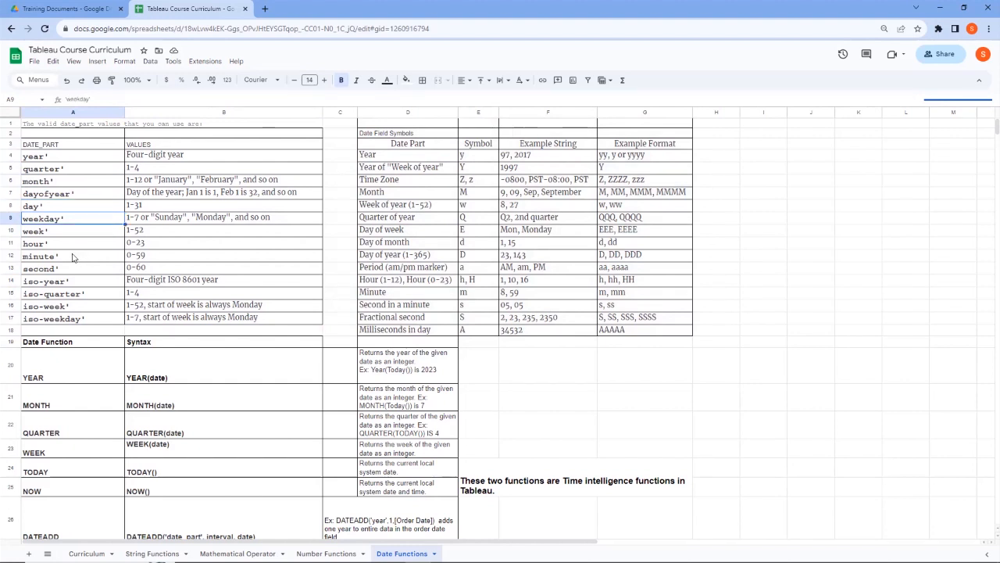
{"action": "left_click", "coordinate": [49, 209]}
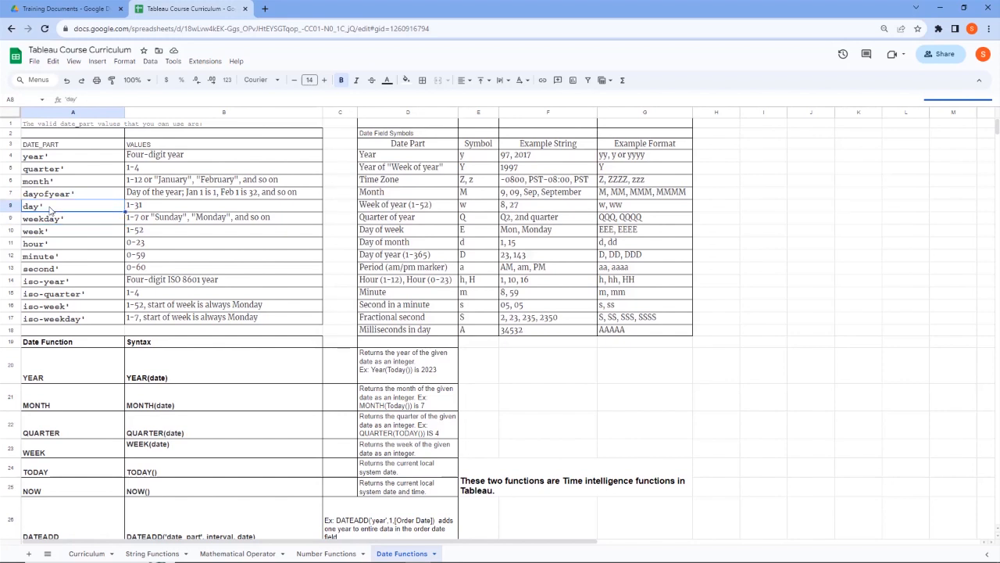
{"action": "left_click", "coordinate": [68, 222]}
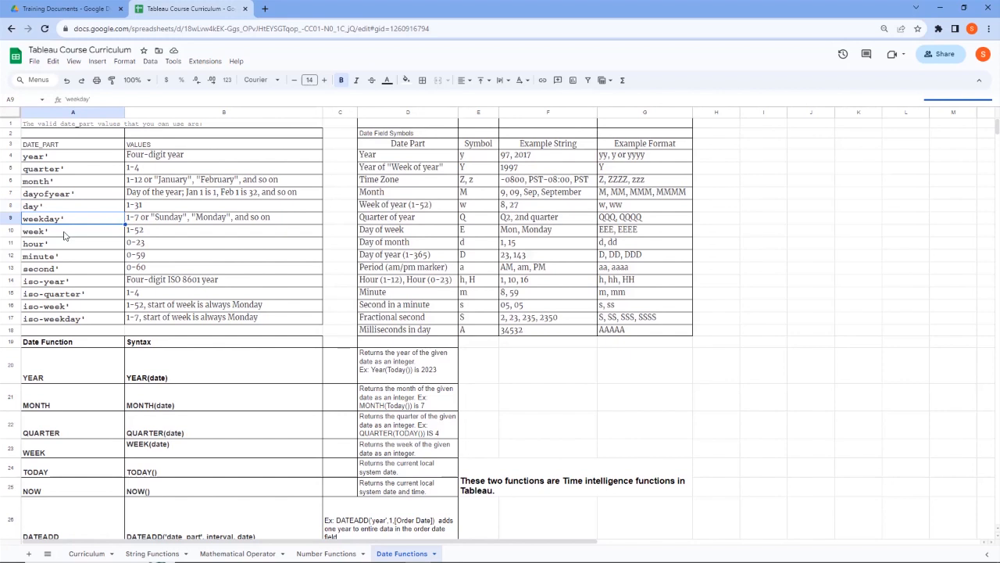
{"action": "left_click", "coordinate": [65, 236]}
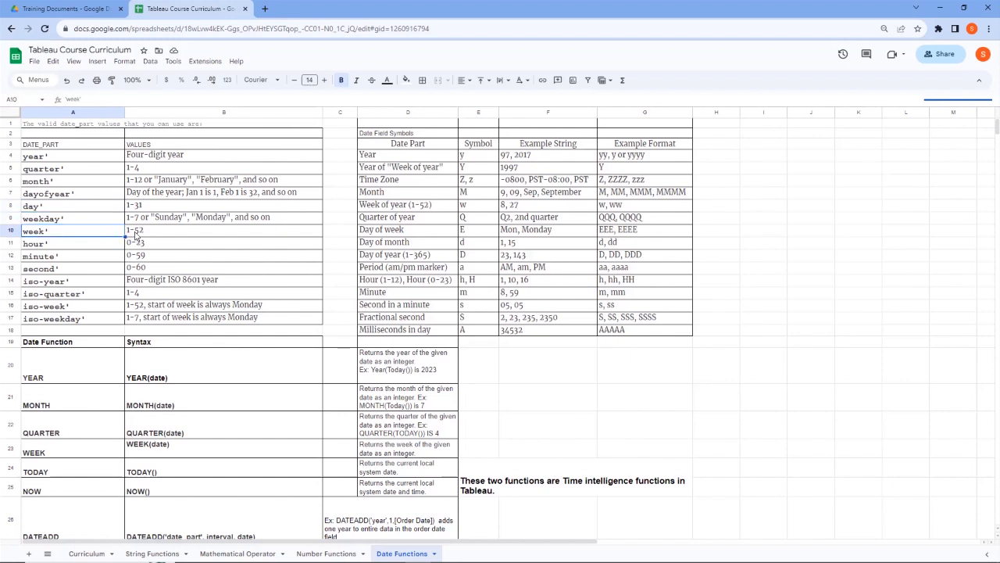
{"action": "left_click", "coordinate": [87, 246]}
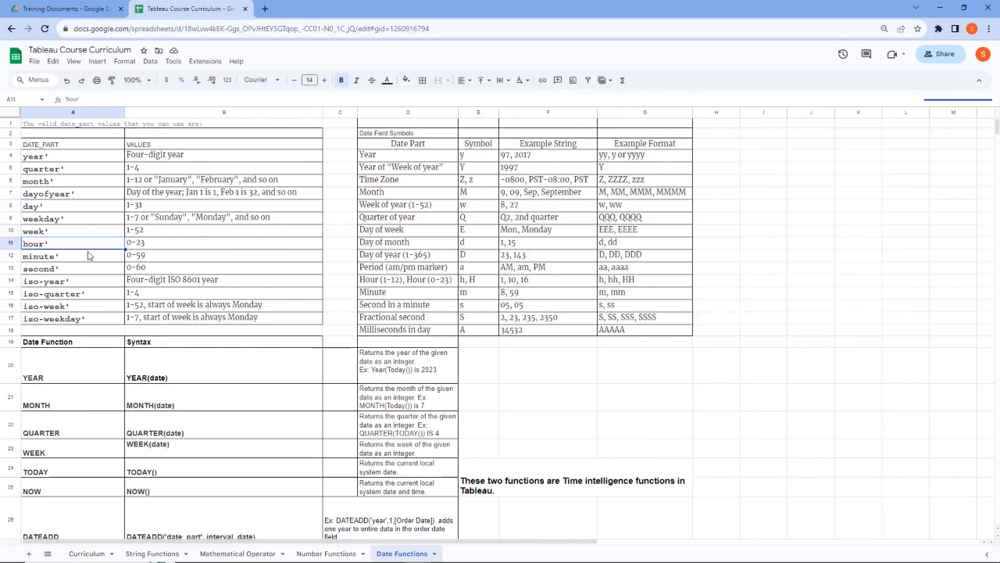
{"action": "left_click", "coordinate": [85, 257]}
{"action": "left_click", "coordinate": [80, 275]}
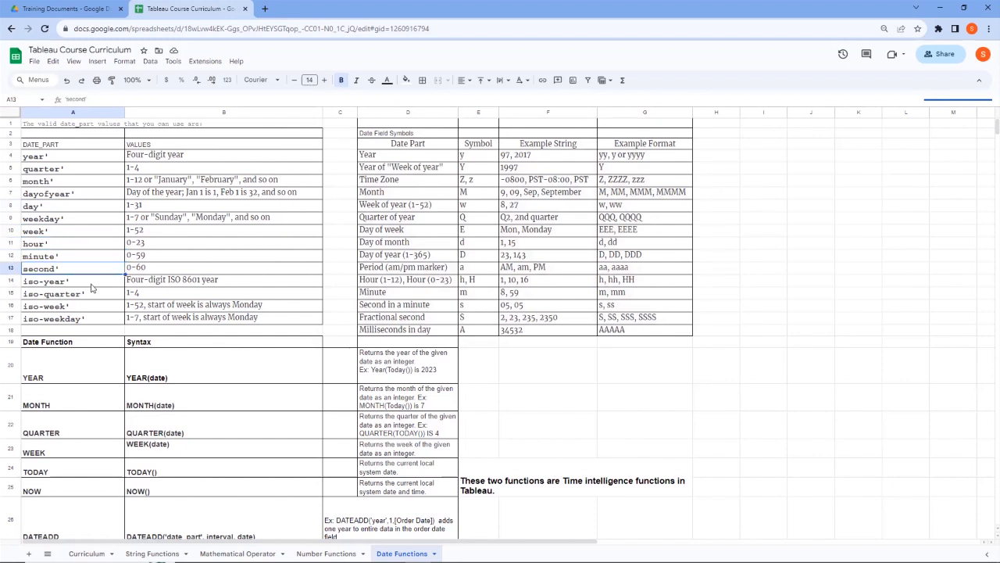
{"action": "left_click", "coordinate": [91, 283]}
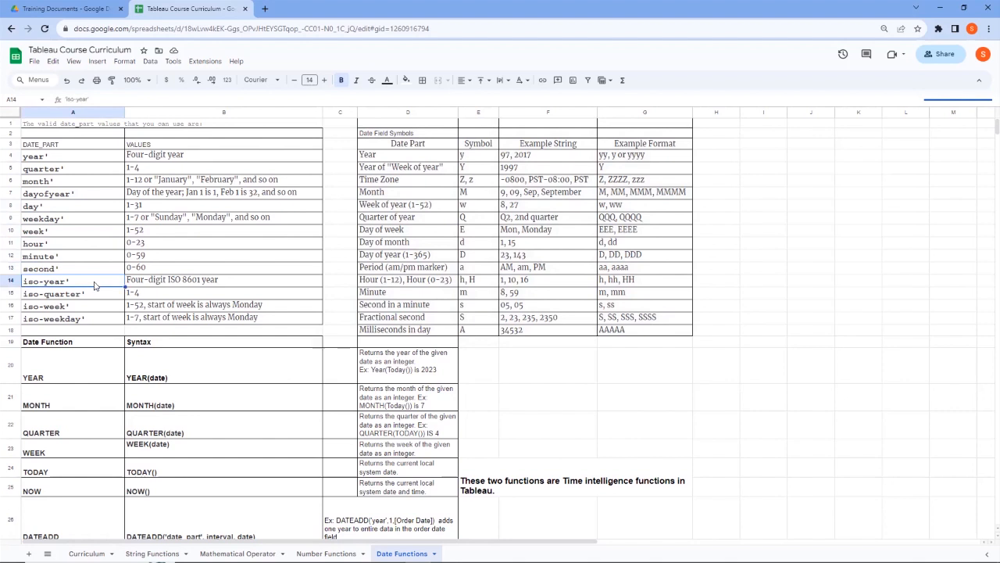
{"action": "left_click", "coordinate": [91, 296]}
{"action": "left_click", "coordinate": [92, 305]}
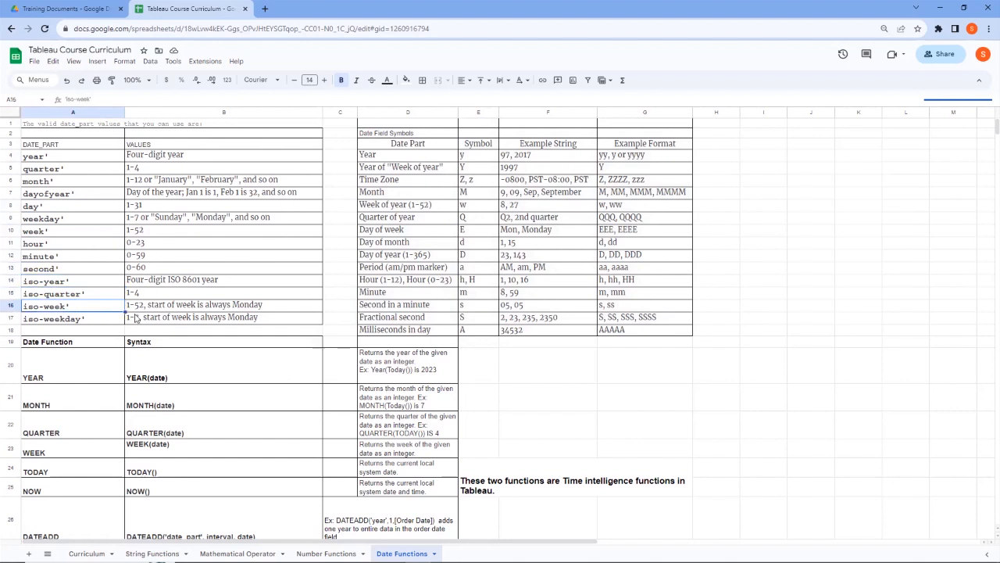
Examine the values allowed for weekday, week, hour, minute and second, and the Date Field Symbols table.
{"action": "left_click", "coordinate": [82, 221]}
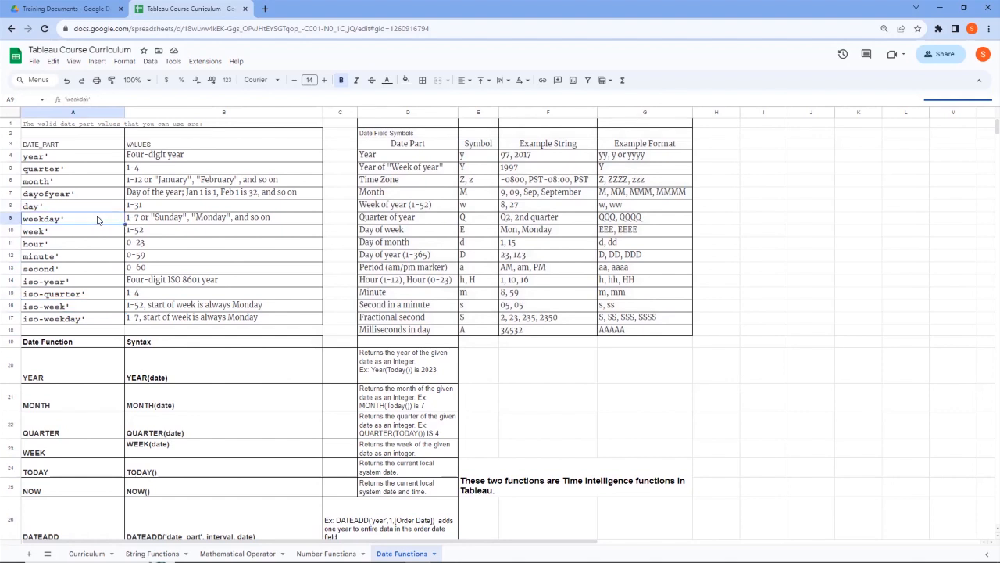
{"action": "left_click", "coordinate": [167, 220]}
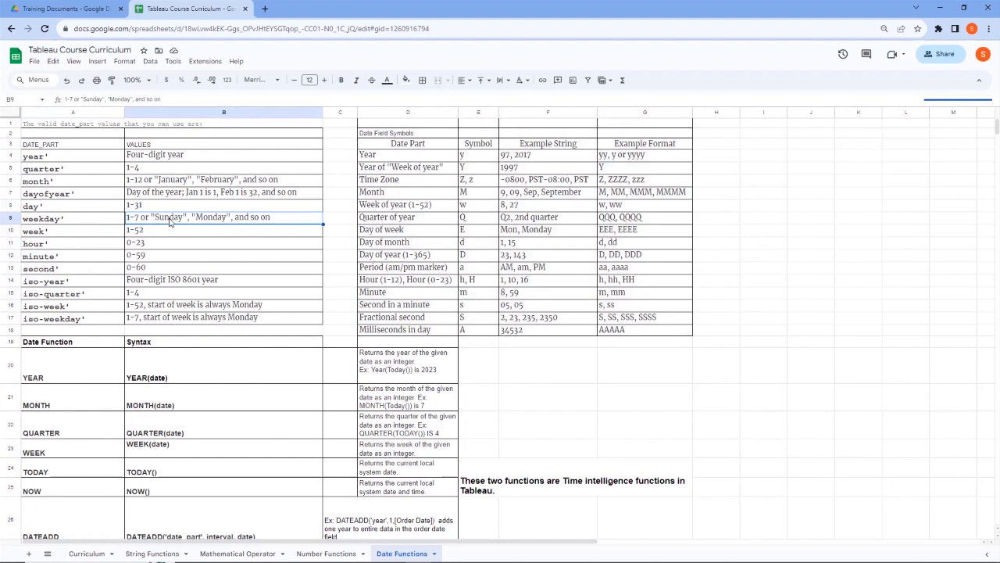
{"action": "left_click", "coordinate": [88, 224]}
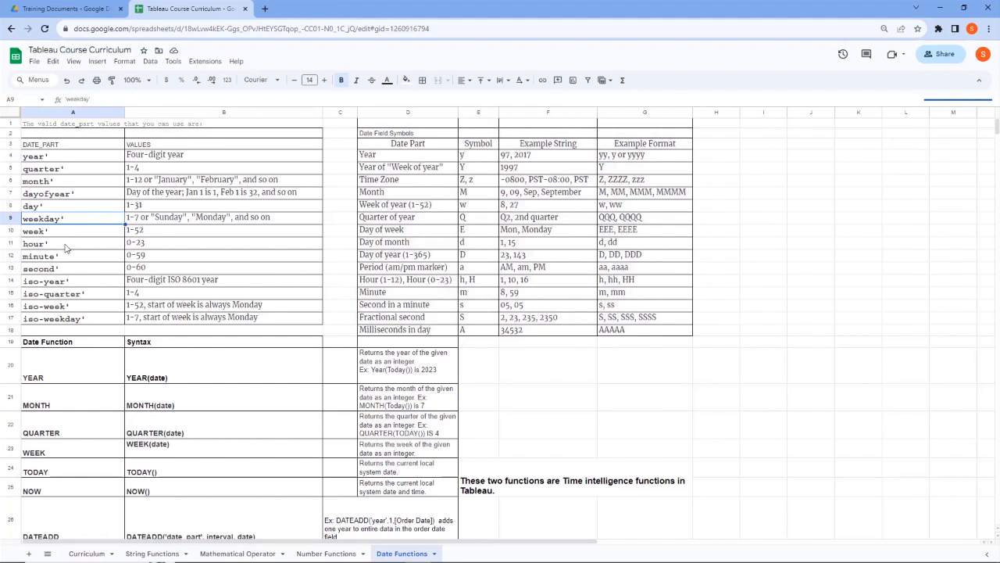
{"action": "left_click", "coordinate": [68, 246]}
{"action": "left_click", "coordinate": [66, 259]}
{"action": "left_click", "coordinate": [68, 272]}
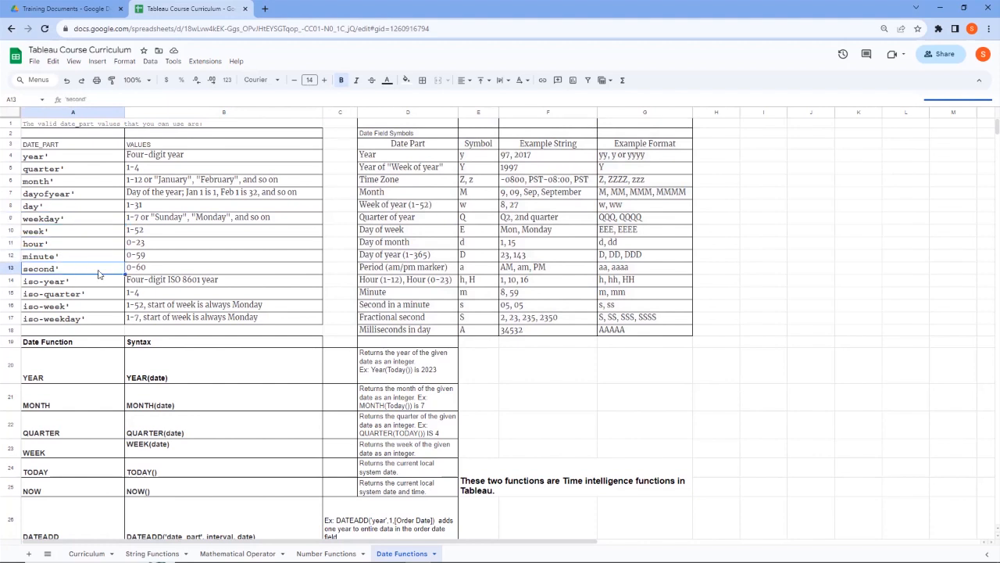
{"action": "left_click_drag", "start_coordinate": [167, 267], "coordinate": [59, 236]}
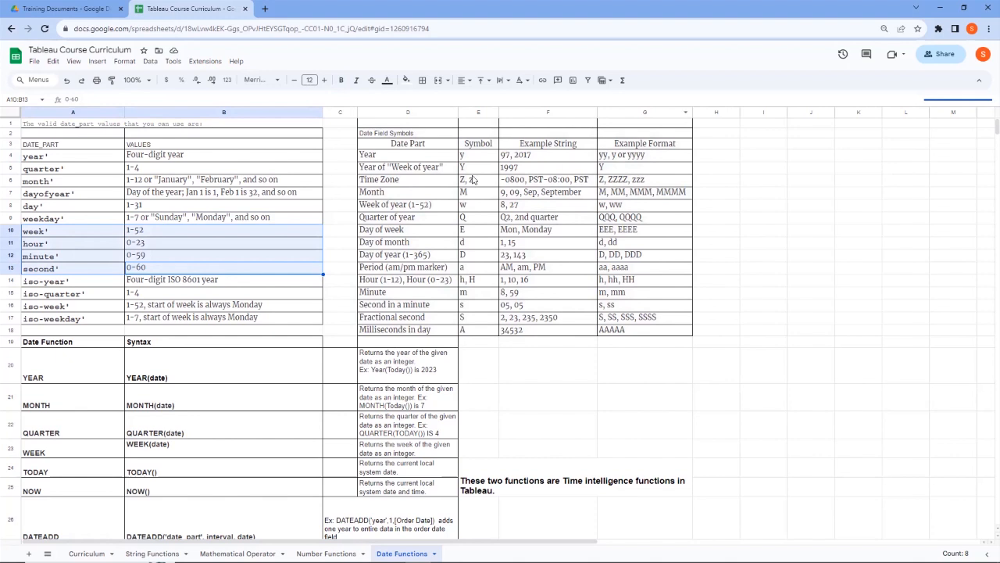
{"action": "left_click_drag", "start_coordinate": [367, 138], "coordinate": [651, 332]}
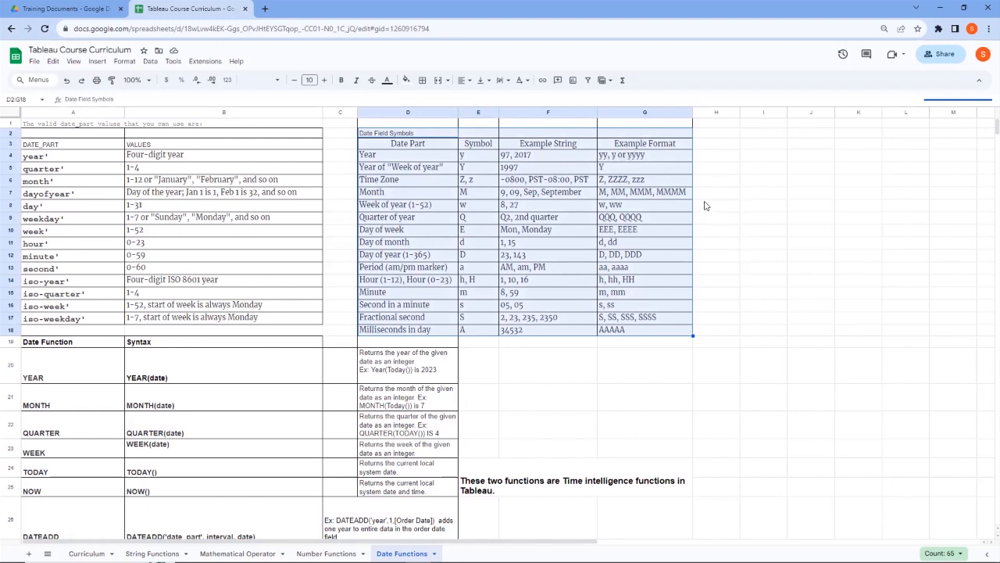
Switch back to Tableau and close the Ytd Growth calculation by accepting it.
{"action": "key", "text": "alt+Tab"}
{"action": "key", "text": "alt+Tab"}
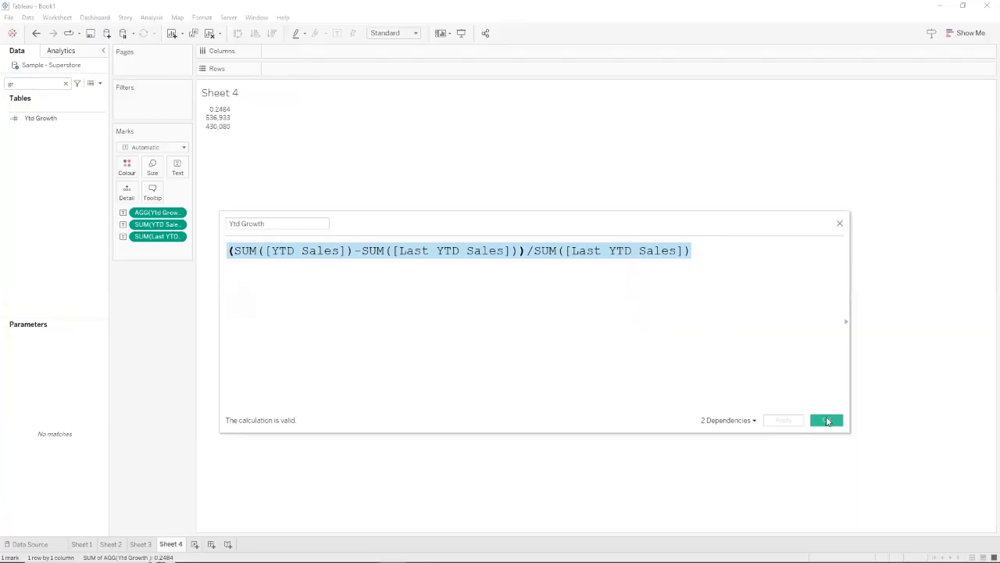
{"action": "left_click", "coordinate": [828, 422]}
{"action": "mouse_move", "coordinate": [198, 116]}
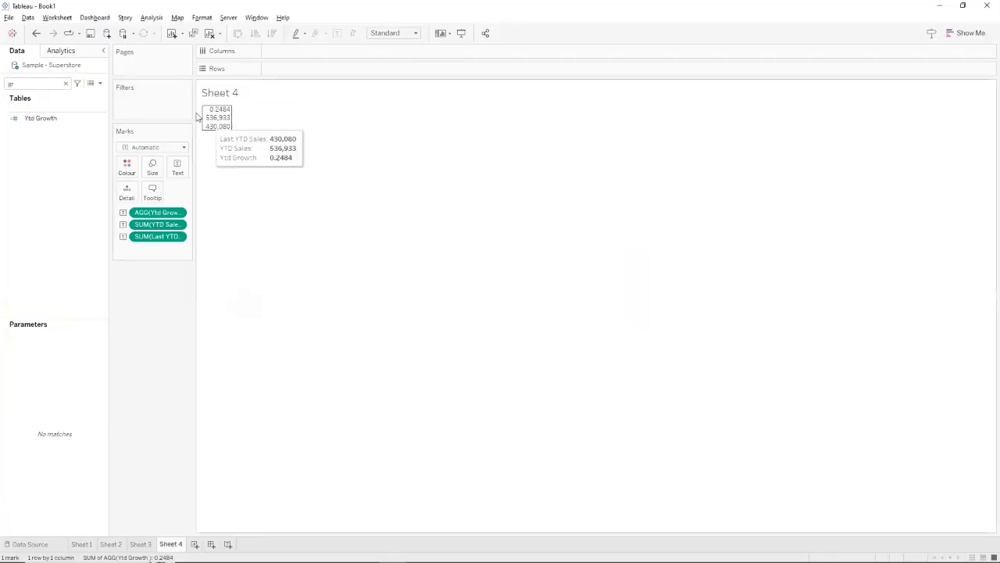
Clear the field search and add a new worksheet with Order Date as a row field.
{"action": "left_click", "coordinate": [66, 83]}
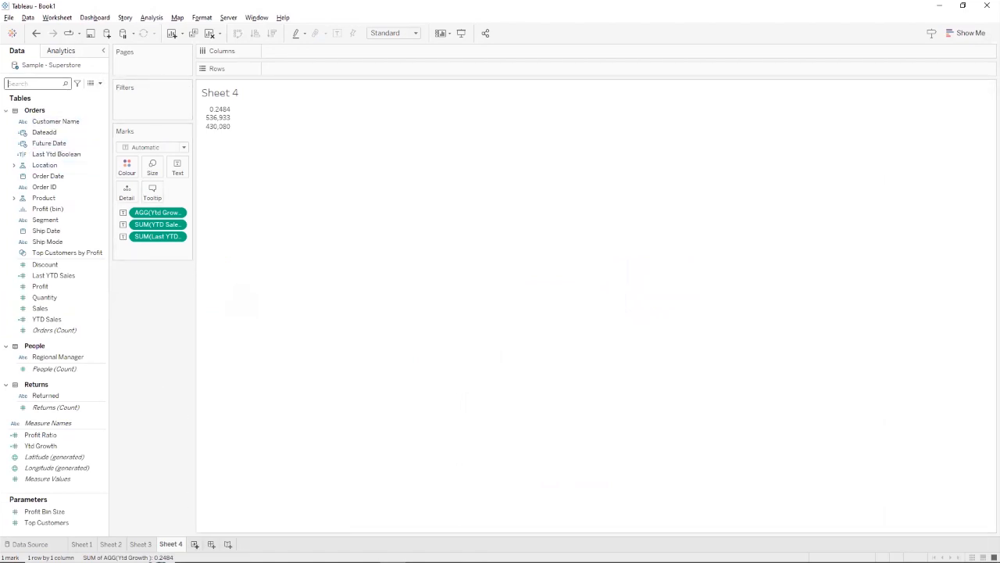
{"action": "left_click", "coordinate": [195, 544]}
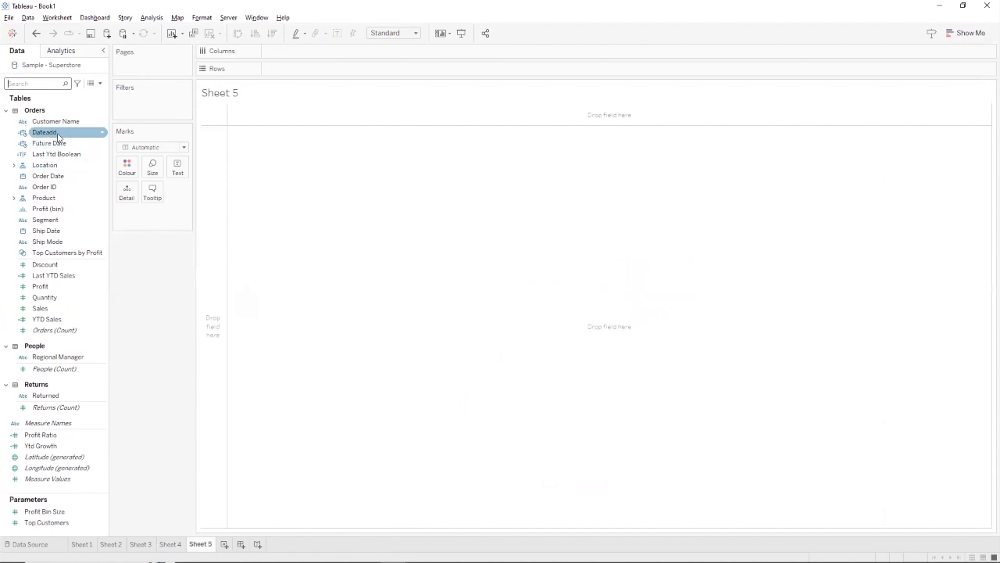
{"action": "left_click_drag", "start_coordinate": [59, 176], "coordinate": [343, 73]}
Create a new calculated field named Datepart.
{"action": "left_click", "coordinate": [99, 83]}
{"action": "left_click", "coordinate": [89, 97]}
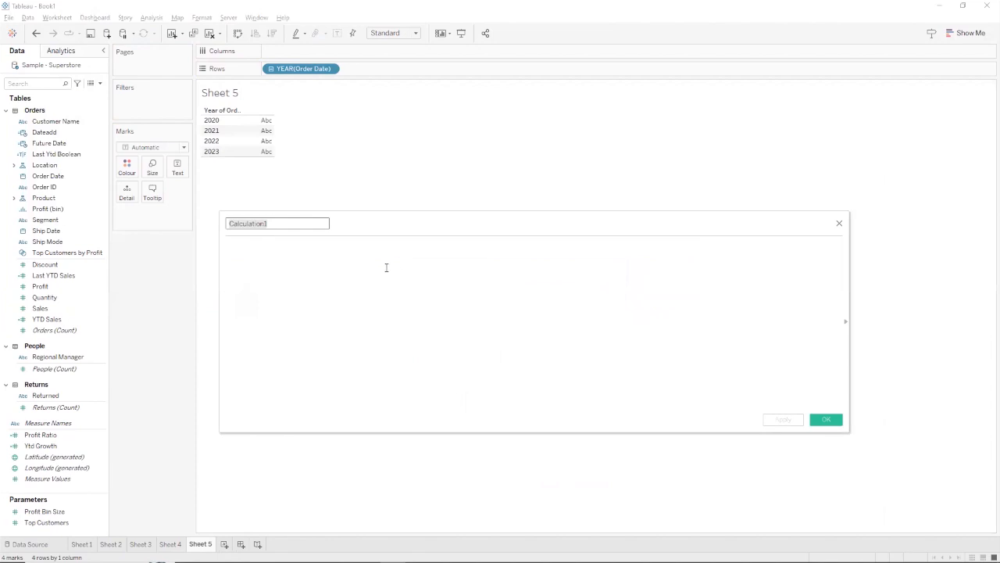
{"action": "type", "text": "Data"}
{"action": "left_click", "coordinate": [386, 267]}
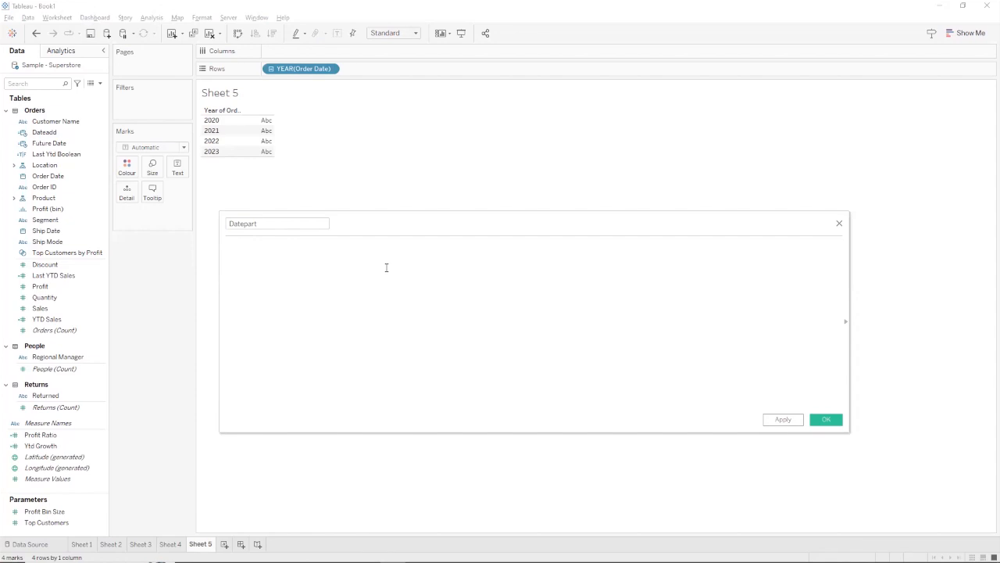
Insert the DATEPART function into the Datepart calculation's formula.
{"action": "type", "text": "dat"}
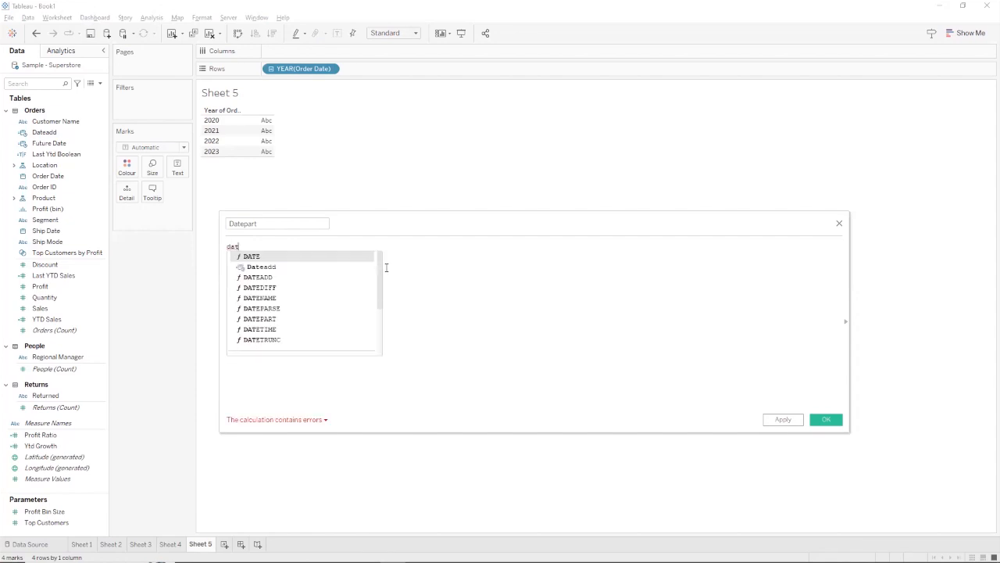
{"action": "key", "text": "Down"}
{"action": "key", "text": "Down"}
{"action": "key", "text": "Down"}
{"action": "key", "text": "Down"}
{"action": "key", "text": "Down"}
{"action": "key", "text": "Down"}
{"action": "key", "text": "Return"}
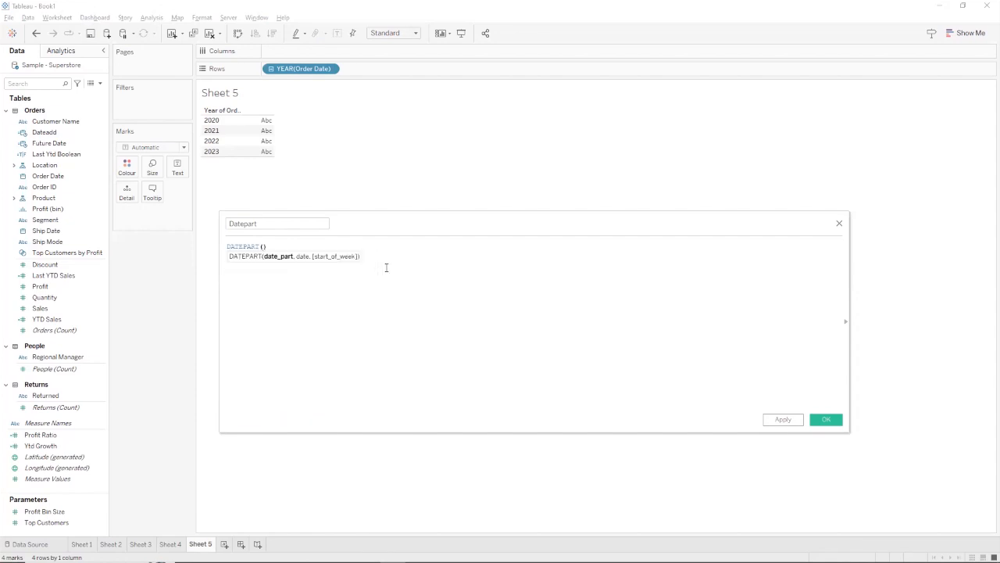
Enlarge the formula text in the Datepart calculation editor.
{"action": "left_click_drag", "start_coordinate": [357, 245], "coordinate": [217, 242]}
{"action": "scroll", "coordinate": [308, 293], "scroll_direction": "up", "scroll_amount": 5}
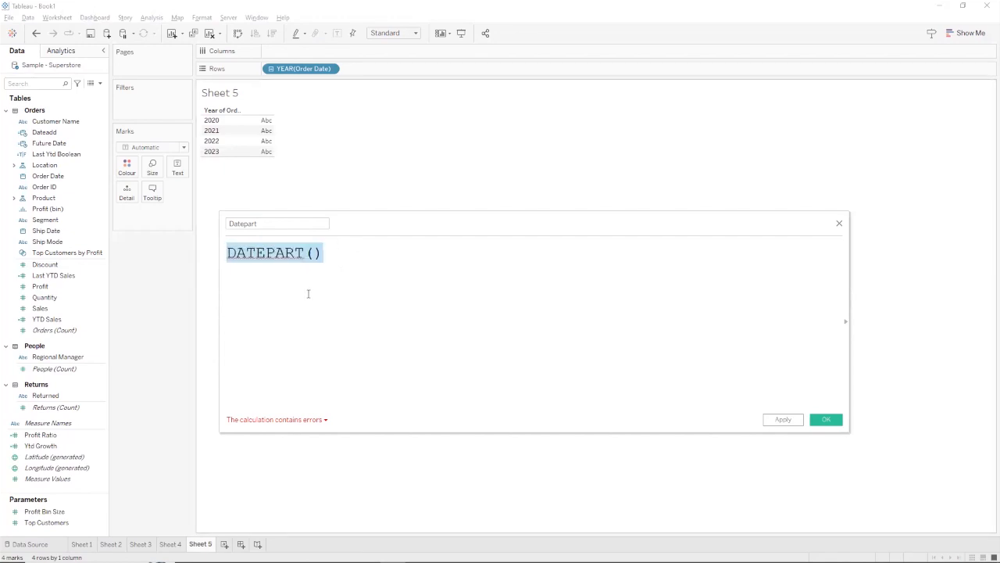
{"action": "scroll", "coordinate": [308, 293], "scroll_direction": "up", "scroll_amount": 1}
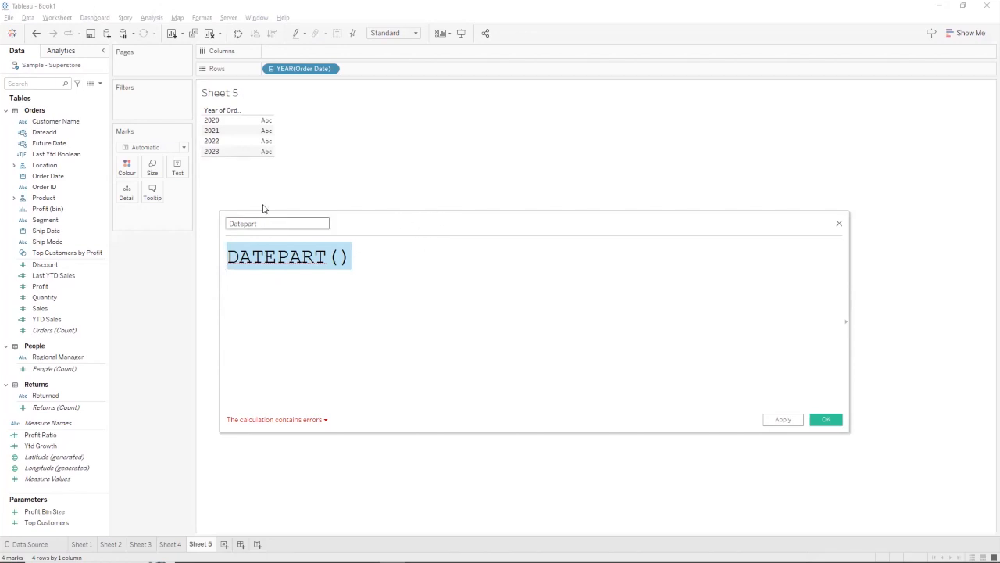
{"action": "left_click", "coordinate": [339, 257]}
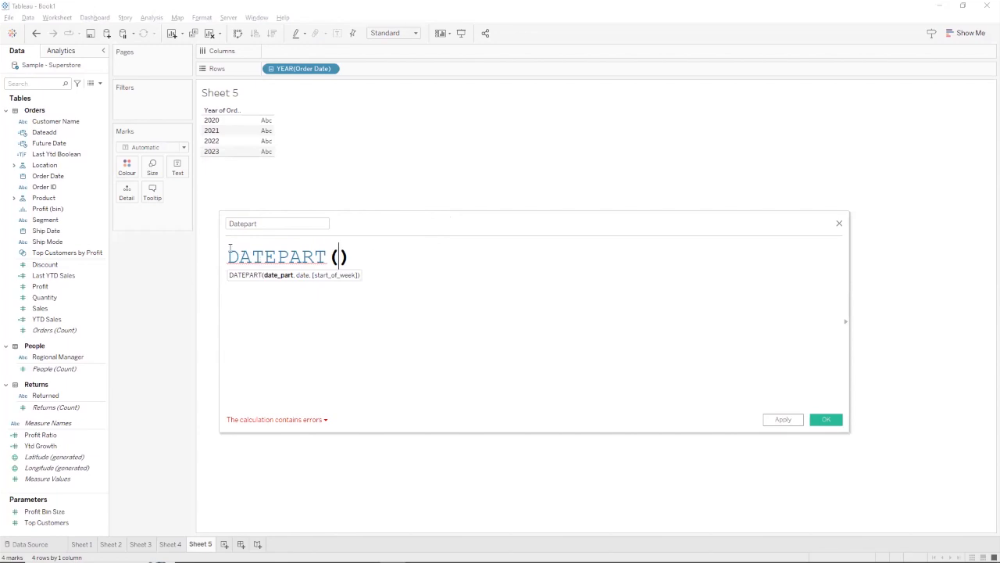
{"action": "left_click_drag", "start_coordinate": [227, 256], "coordinate": [357, 247]}
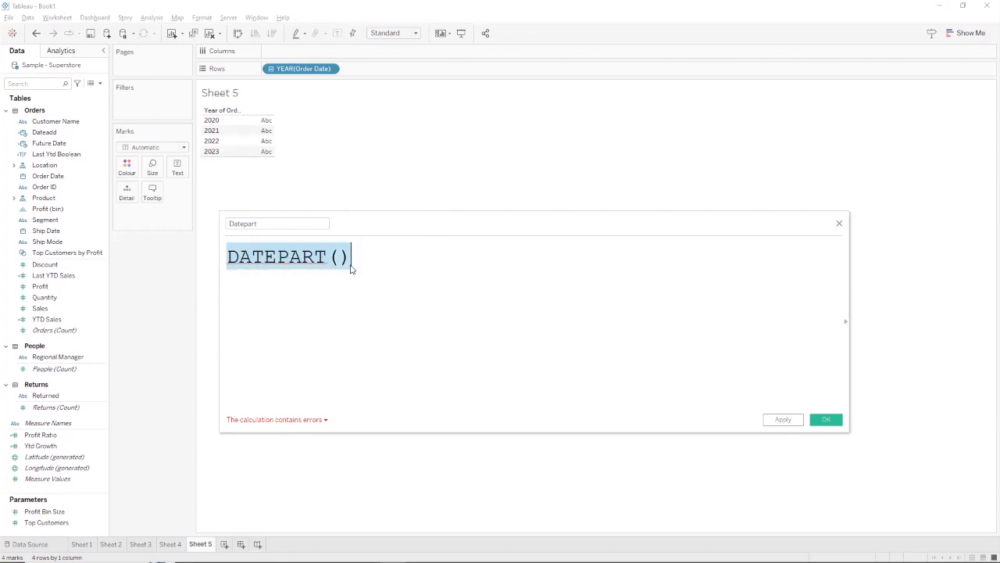
{"action": "left_click", "coordinate": [363, 263]}
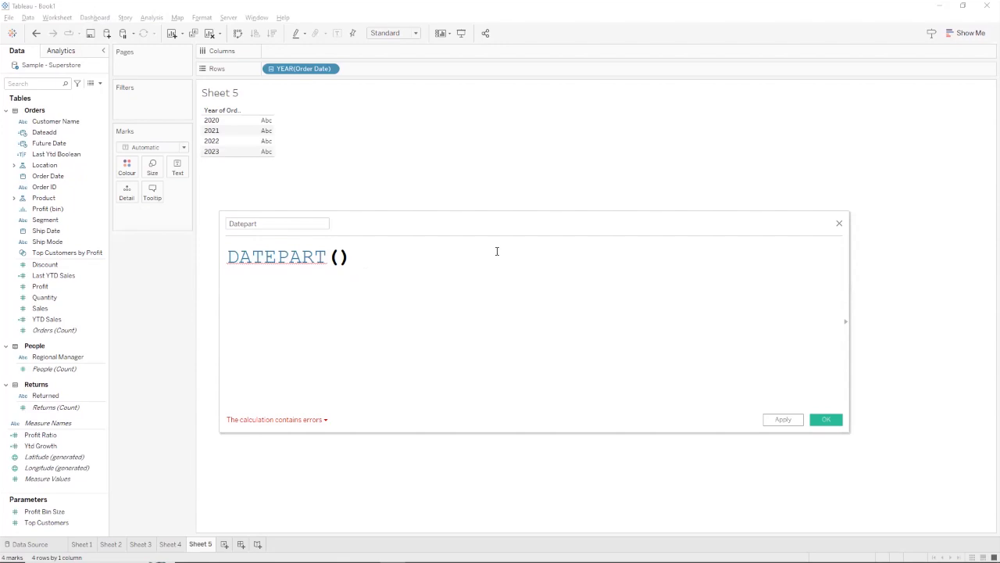
Enter 'month' as the date part argument of the DATEPART function, followed by a comma.
{"action": "left_click", "coordinate": [337, 257]}
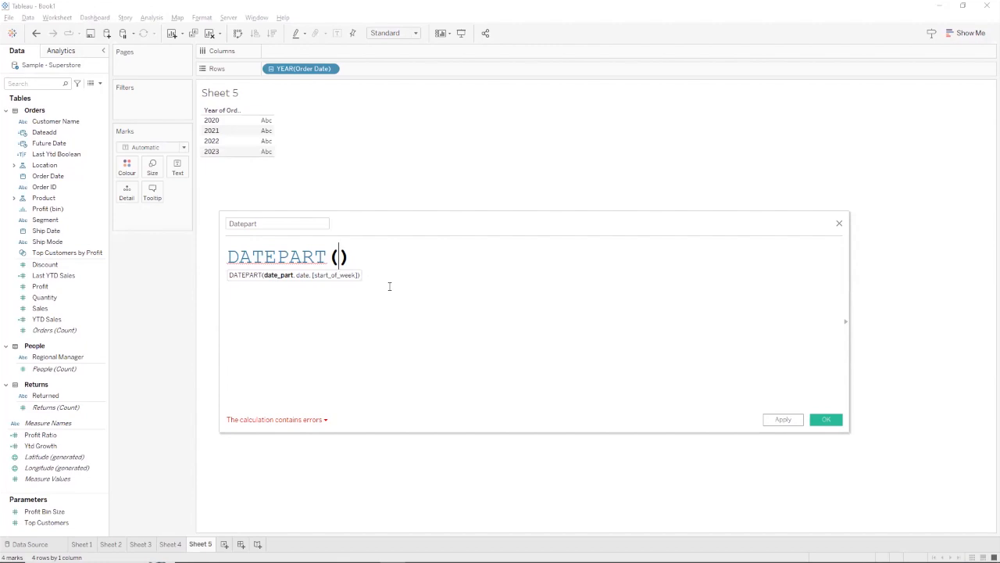
{"action": "type", "text": "''"}
{"action": "key", "text": "Left"}
{"action": "key", "text": "Right"}
{"action": "type", "text": ","}
{"action": "key", "text": "Left"}
{"action": "type", "text": "month"}
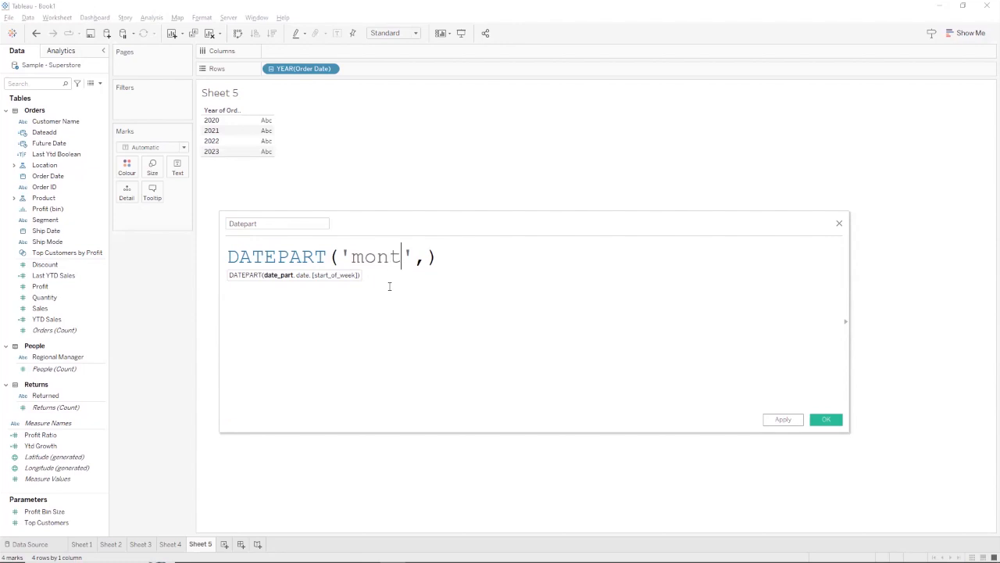
{"action": "key", "text": "Right"}
{"action": "key", "text": "Right"}
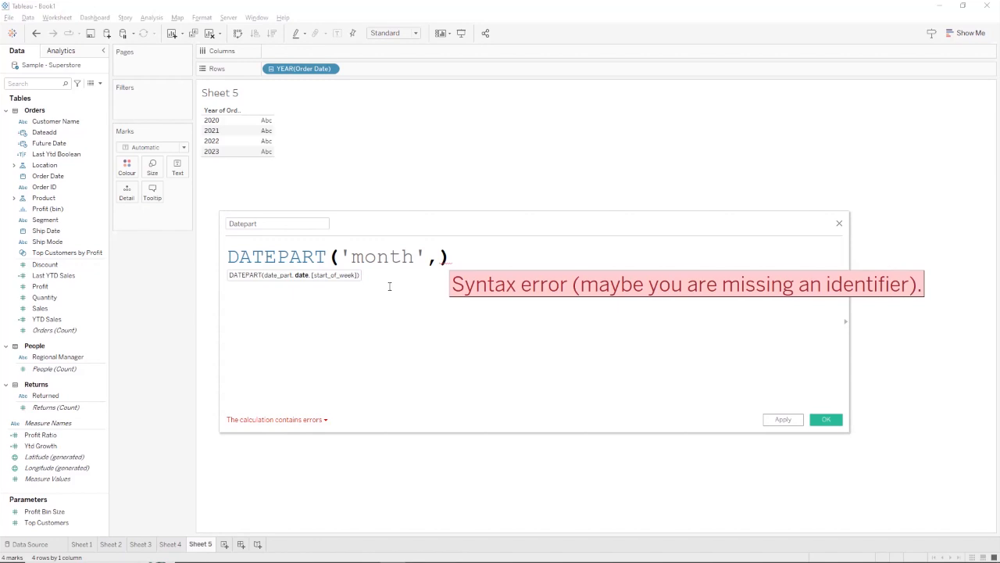
Complete the formula as DATEPART('month',[Order Date]) and apply the calculation while keeping its editor open.
{"action": "type", "text": "or"}
{"action": "key", "text": "Return"}
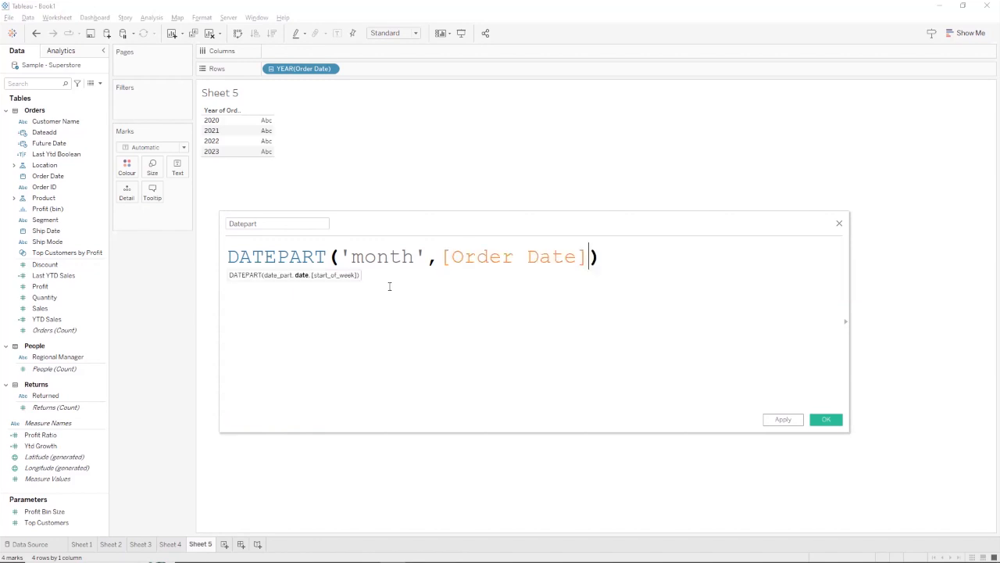
{"action": "left_click", "coordinate": [779, 422]}
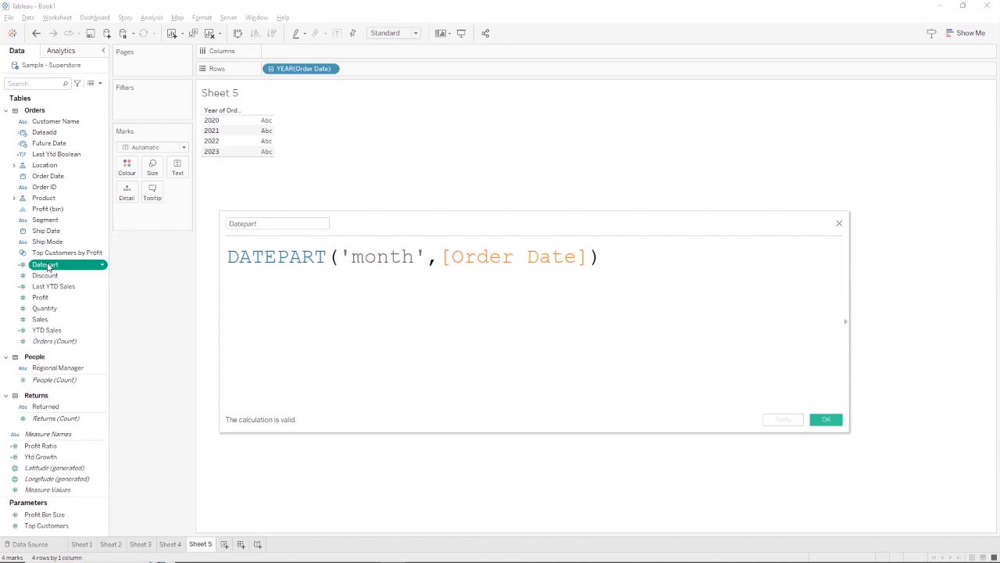
Make Datepart a dimension, add it to Rows after the Order Date year, and move the calculation editor clear of the table.
{"action": "left_click_drag", "start_coordinate": [61, 267], "coordinate": [64, 222]}
{"action": "left_click_drag", "start_coordinate": [74, 144], "coordinate": [415, 73]}
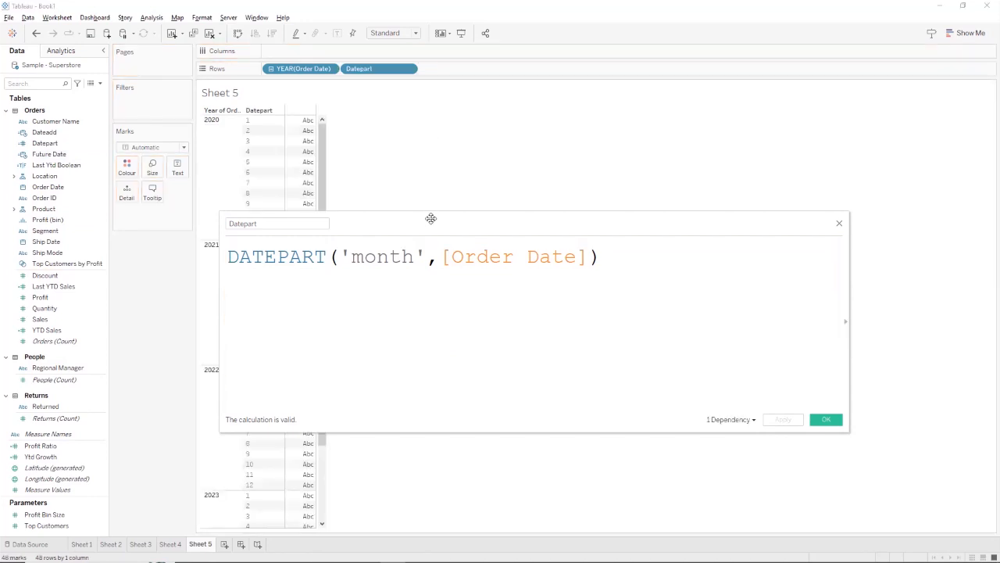
{"action": "left_click_drag", "start_coordinate": [431, 218], "coordinate": [605, 177]}
{"action": "left_click", "coordinate": [263, 123]}
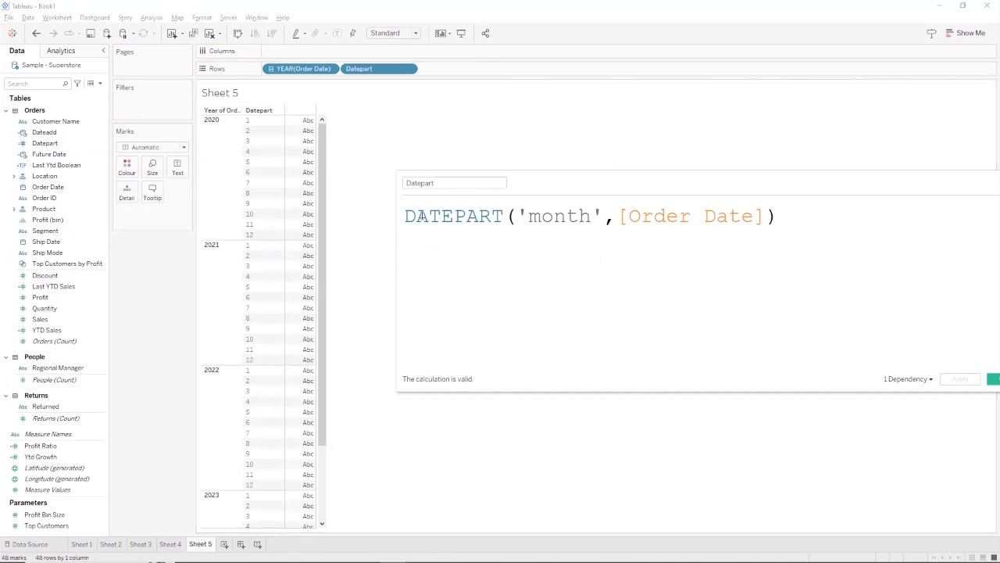
Comment out the DATEPART line with // and write MONTH([Order Date]) on a new line below it.
{"action": "left_click", "coordinate": [405, 216]}
{"action": "type", "text": "//"}
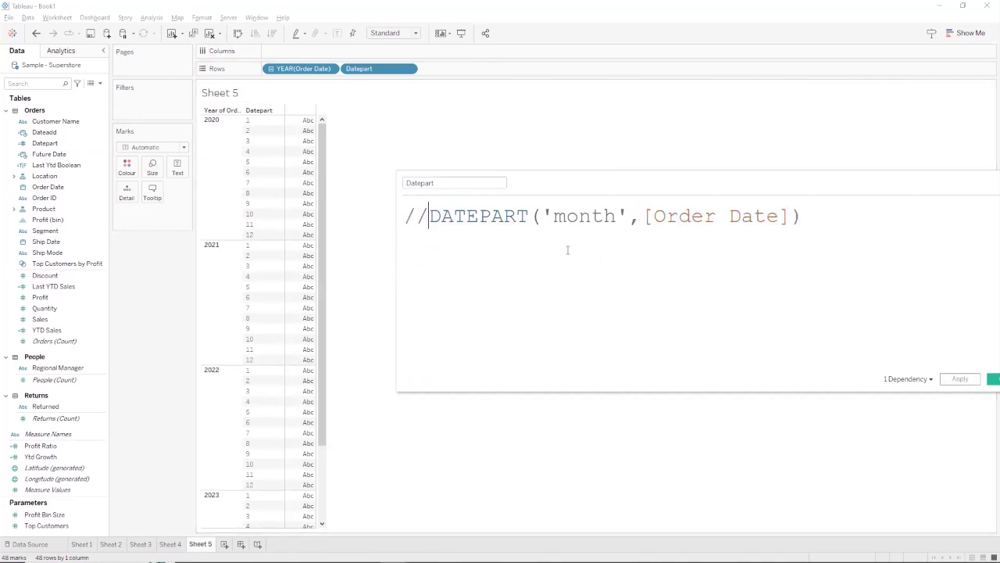
{"action": "left_click", "coordinate": [827, 225]}
{"action": "key", "text": "Return"}
{"action": "type", "text": "mont"}
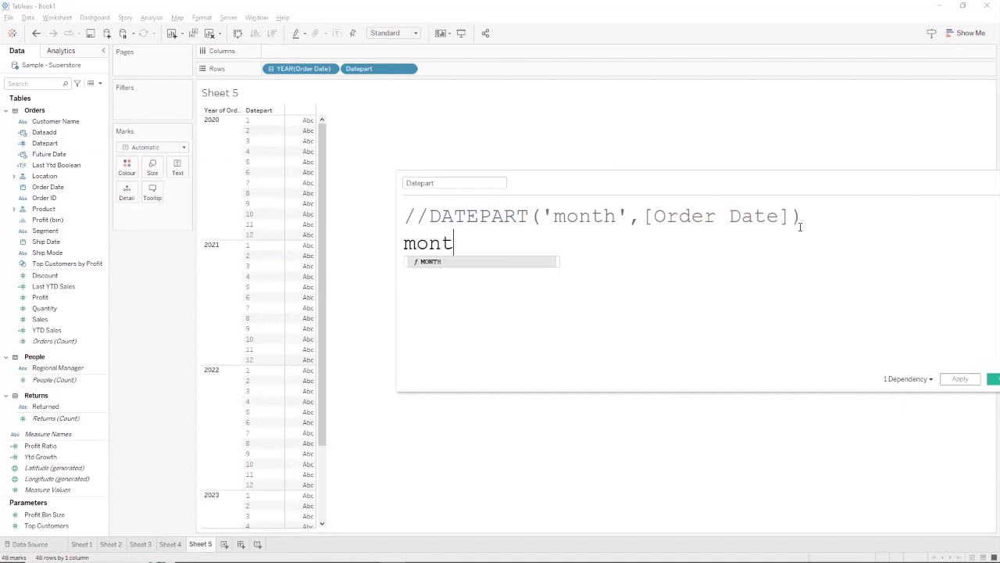
{"action": "left_click", "coordinate": [536, 260]}
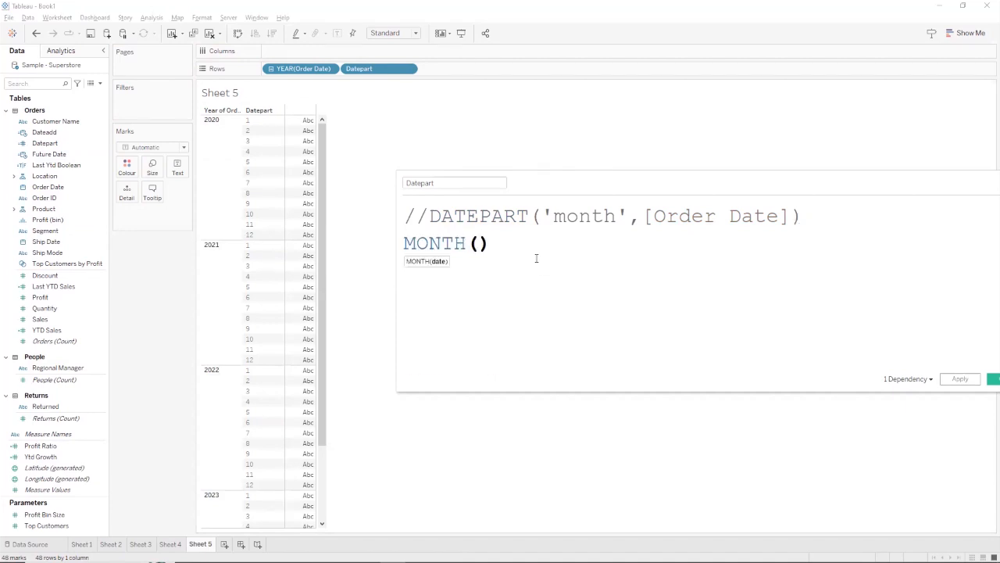
{"action": "type", "text": "t"}
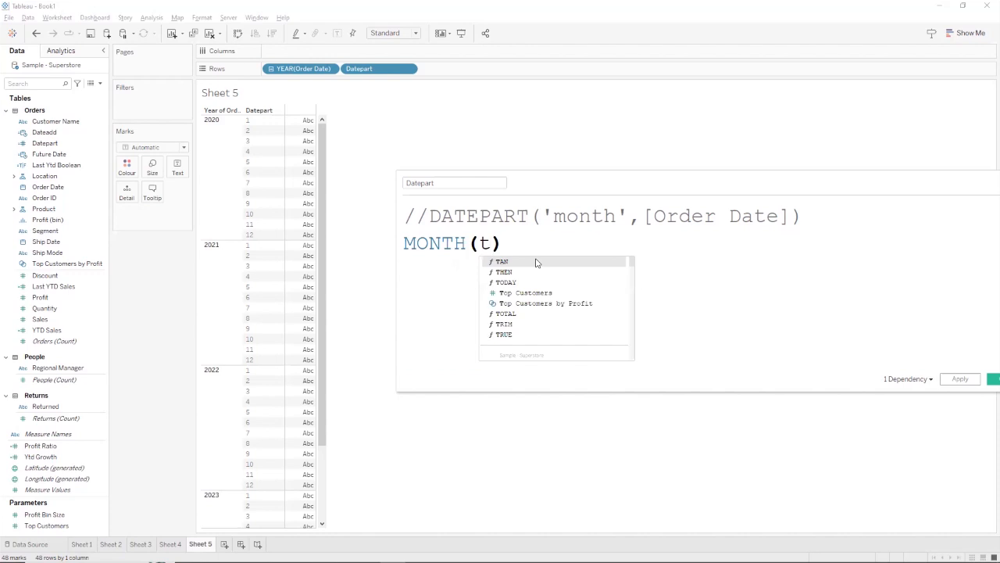
{"action": "key", "text": "BackSpace"}
{"action": "type", "text": "order"}
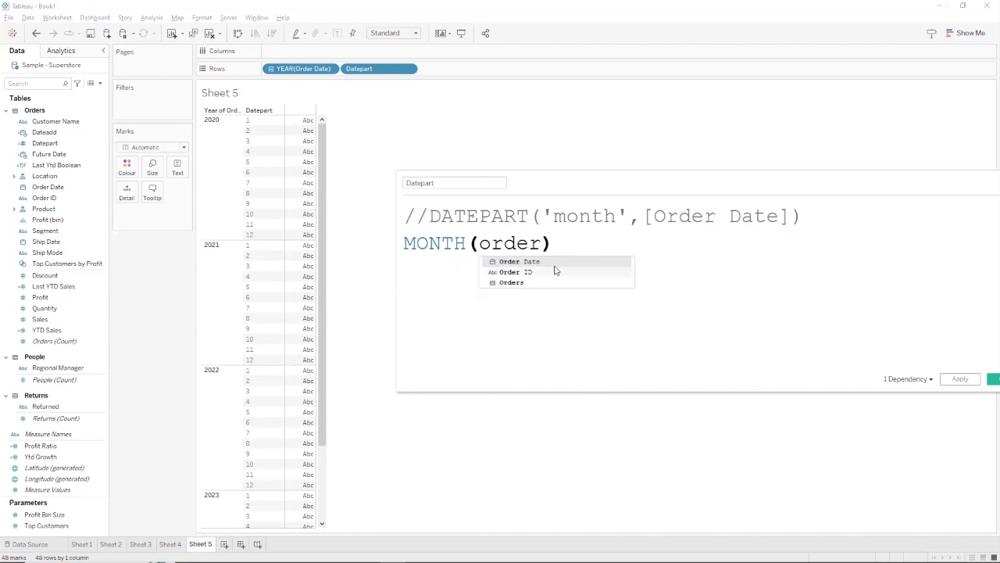
{"action": "double_click", "coordinate": [562, 260]}
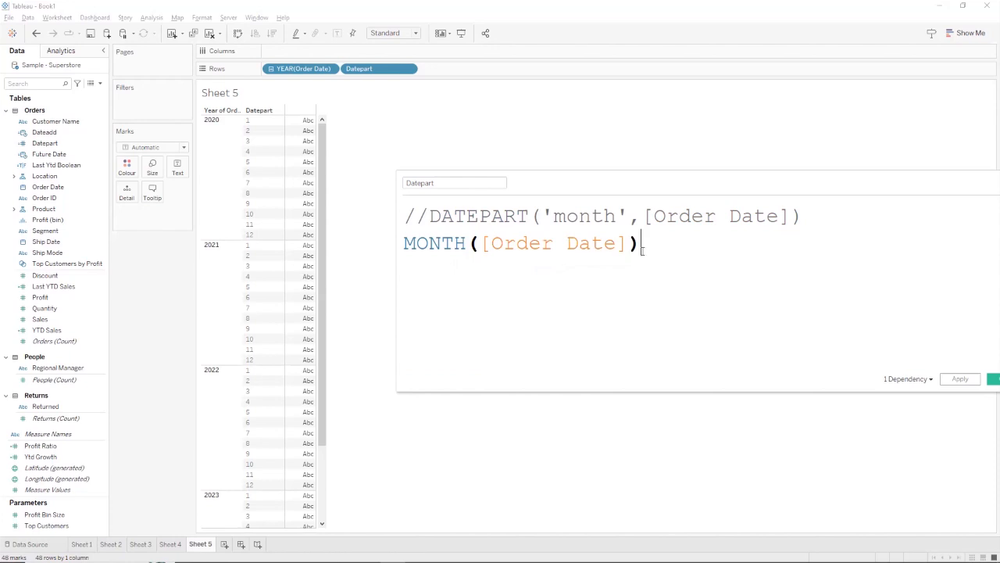
Add MONTH([Order Date]) to Rows twice, first from the calculation editor's formula and once more as an ad-hoc formula.
{"action": "left_click_drag", "start_coordinate": [656, 244], "coordinate": [398, 245]}
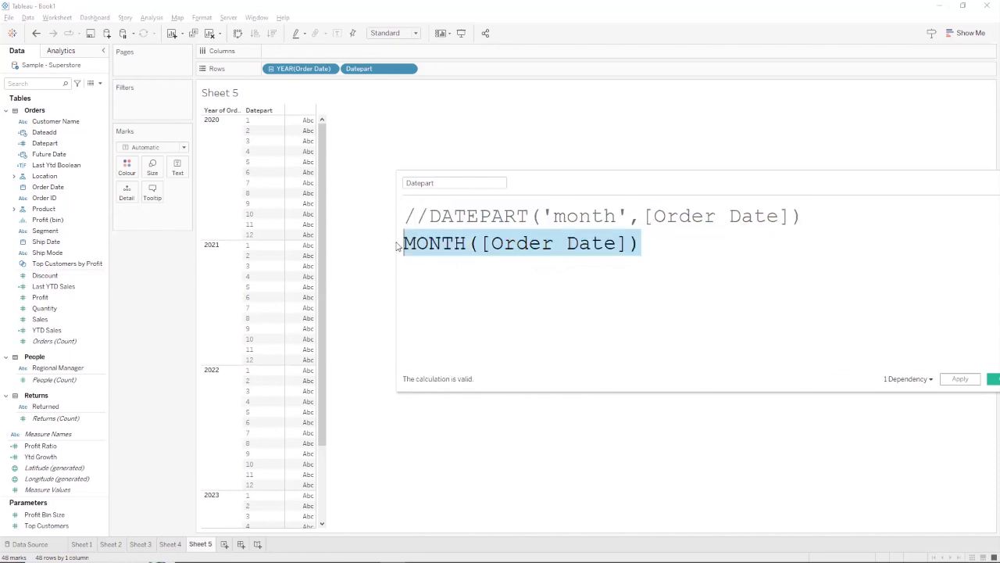
{"action": "mouse_move", "coordinate": [493, 250]}
{"action": "left_mouse_down"}
{"action": "mouse_move", "coordinate": [475, 197]}
{"action": "mouse_move", "coordinate": [472, 71]}
{"action": "left_mouse_up"}
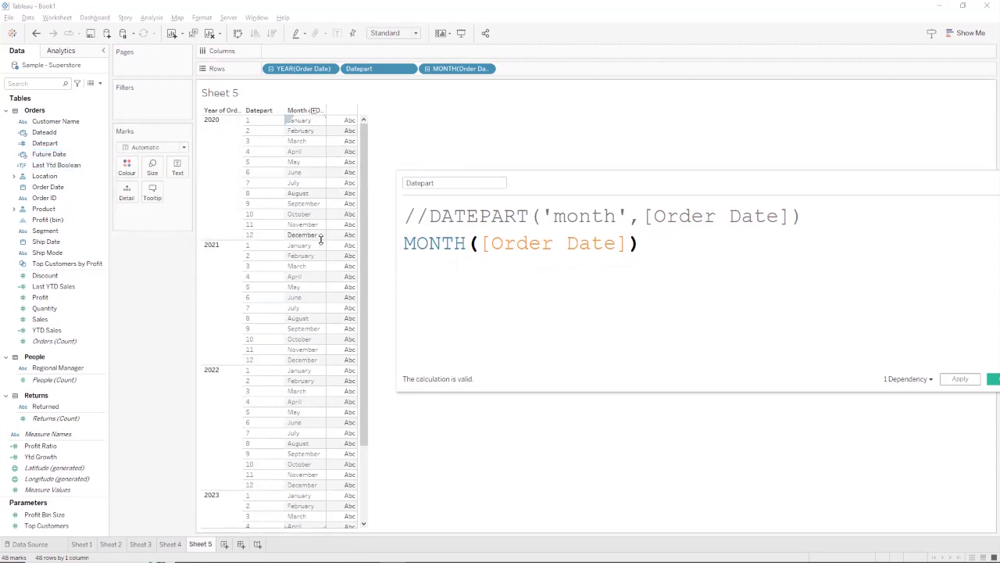
{"action": "double_click", "coordinate": [555, 70]}
{"action": "type", "text": "mon"}
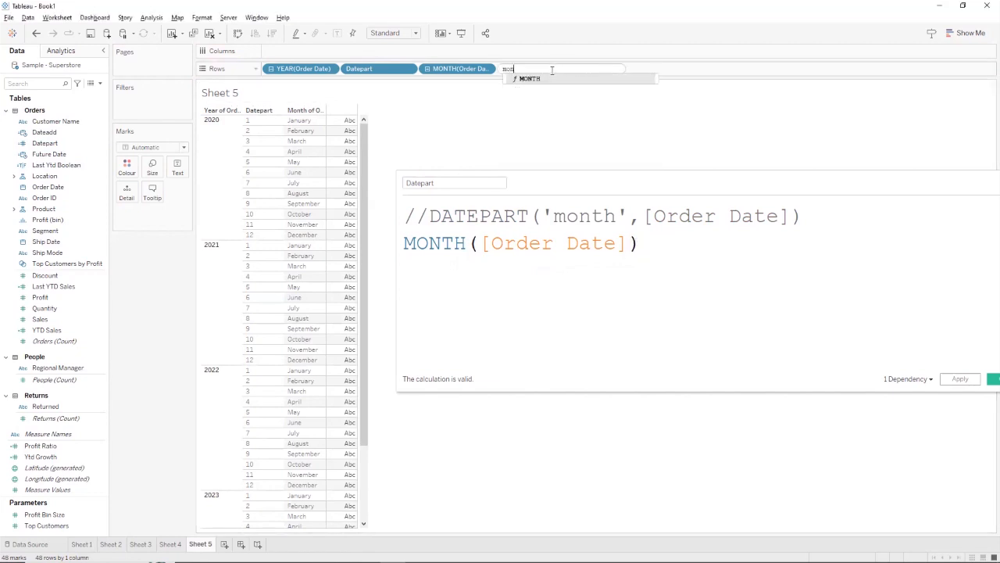
{"action": "key", "text": "Return"}
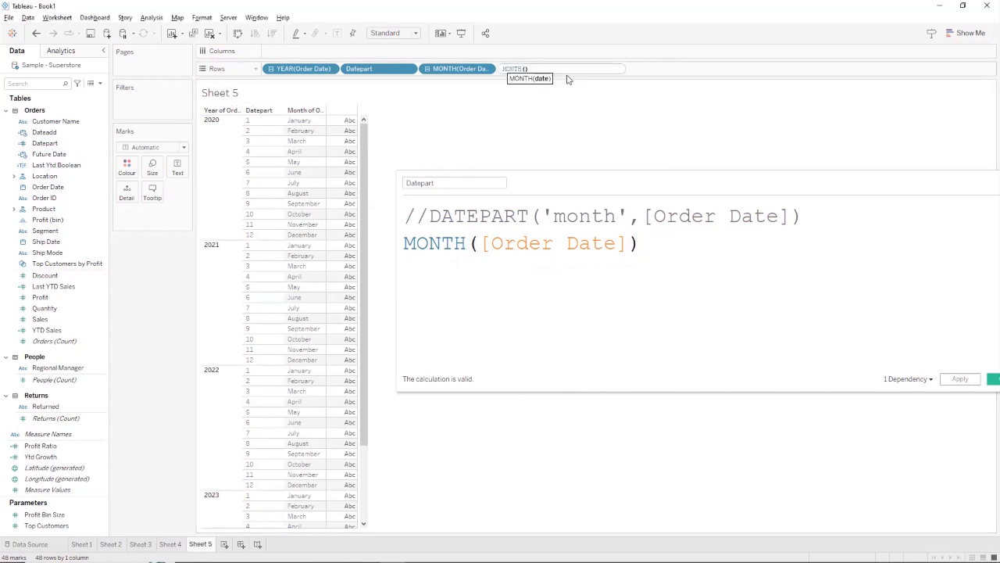
{"action": "type", "text": "ord"}
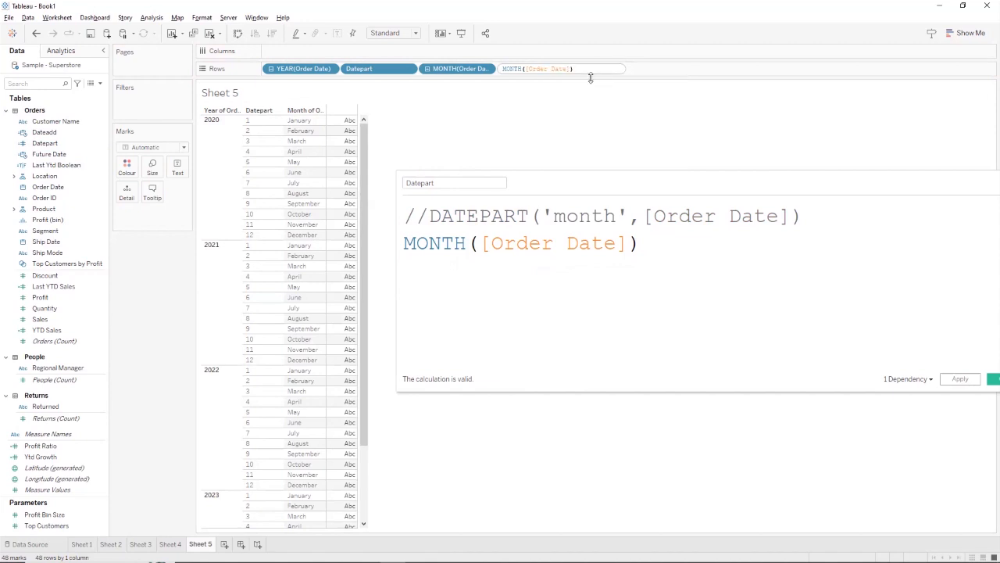
{"action": "key", "text": "Return"}
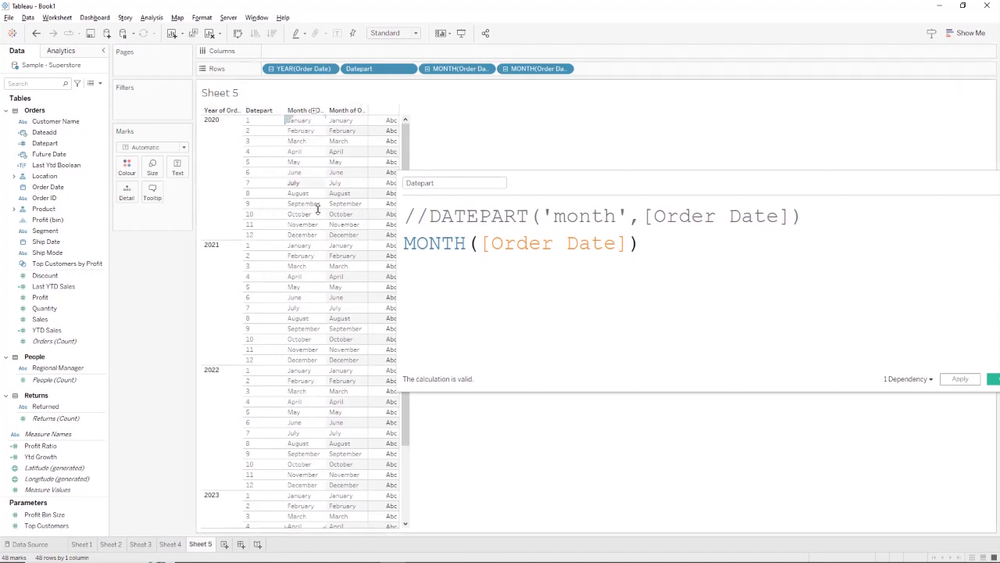
Delete the MONTH line from the Datepart calculation and uncomment DATEPART('month',[Order Date]).
{"action": "left_click_drag", "start_coordinate": [685, 247], "coordinate": [415, 262]}
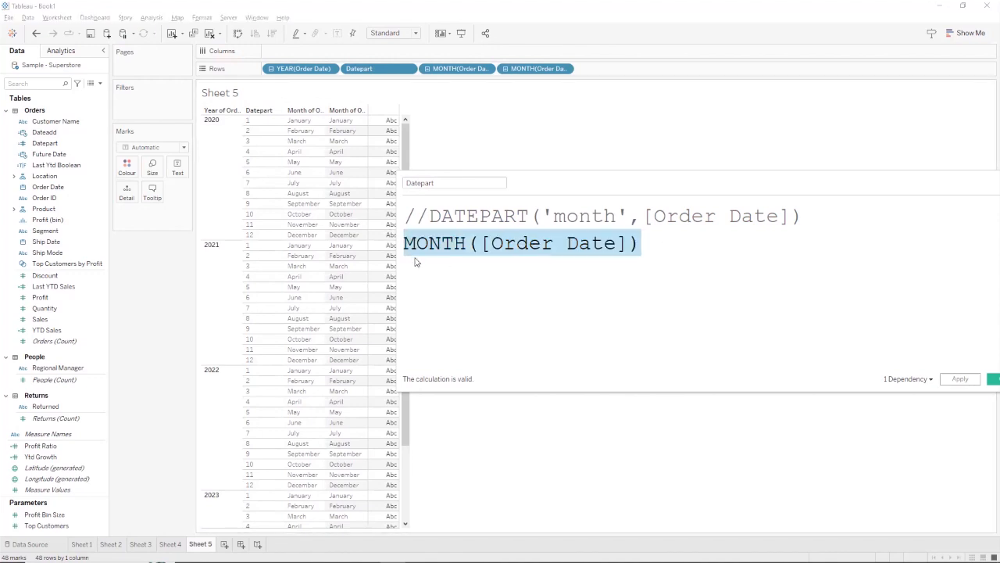
{"action": "key", "text": "BackSpace"}
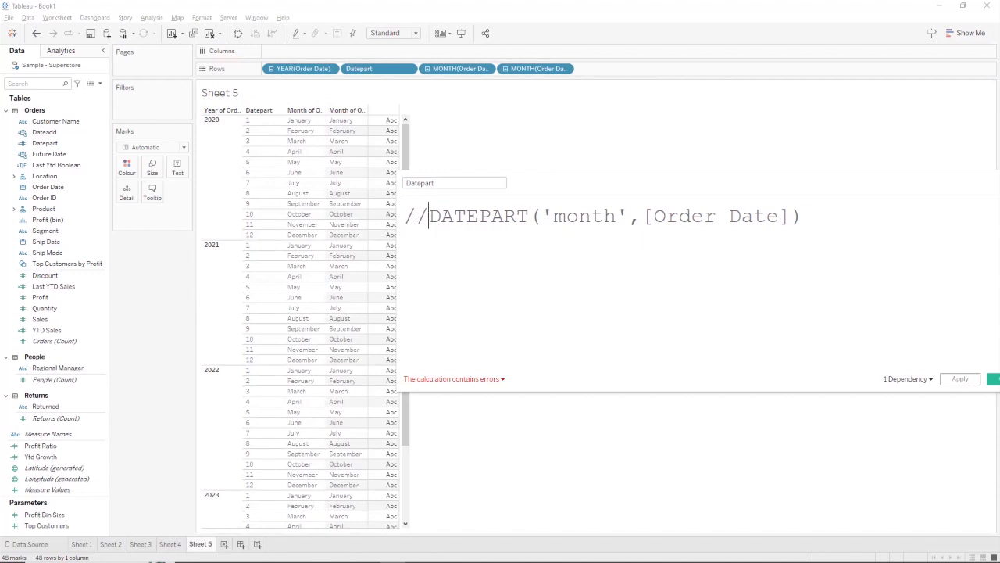
{"action": "left_click_drag", "start_coordinate": [429, 217], "coordinate": [406, 219]}
{"action": "key", "text": "BackSpace"}
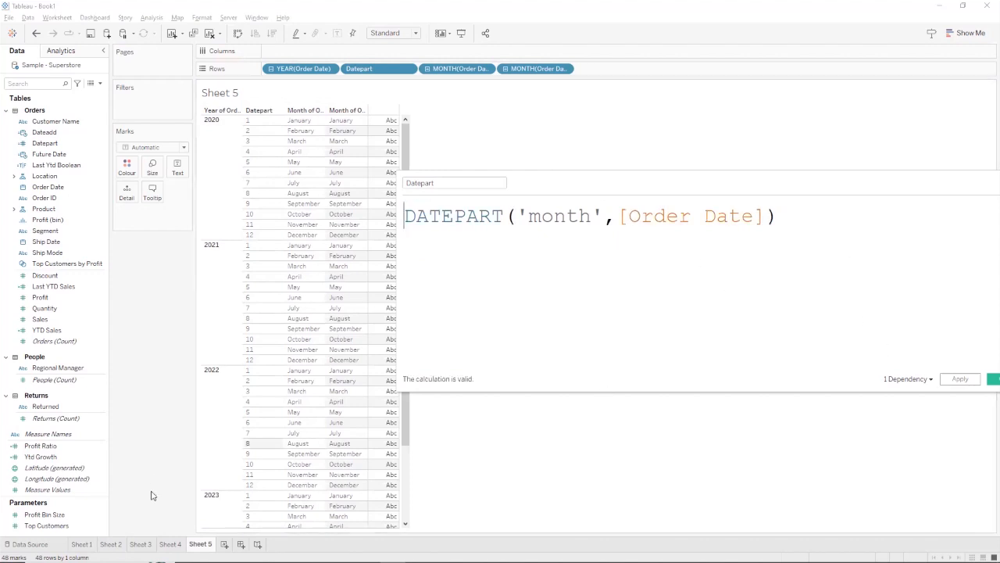
Copy the formula of the last month field on Rows and add a new worksheet.
{"action": "double_click", "coordinate": [545, 68]}
{"action": "key", "text": "ctrl+a"}
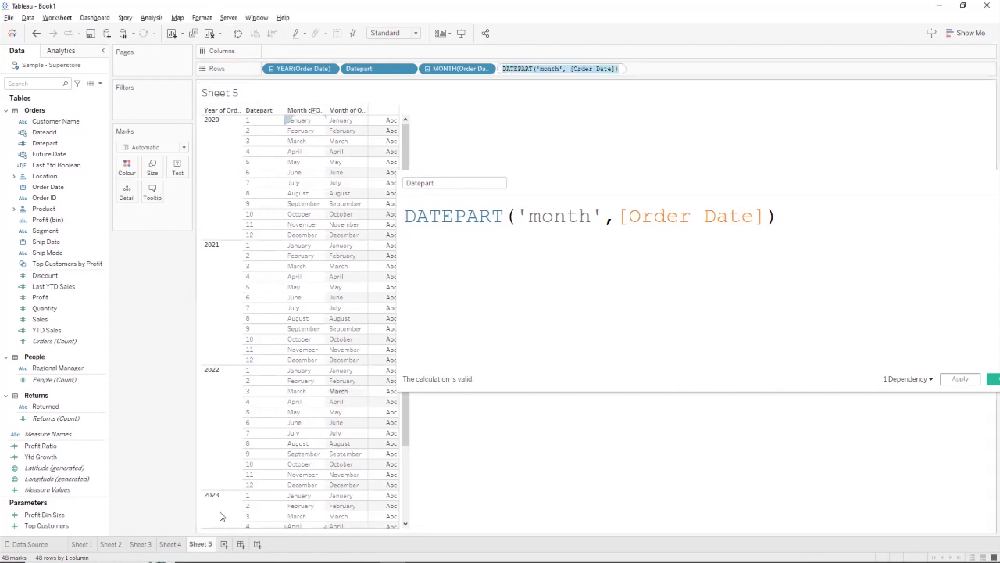
{"action": "key", "text": "ctrl+m"}
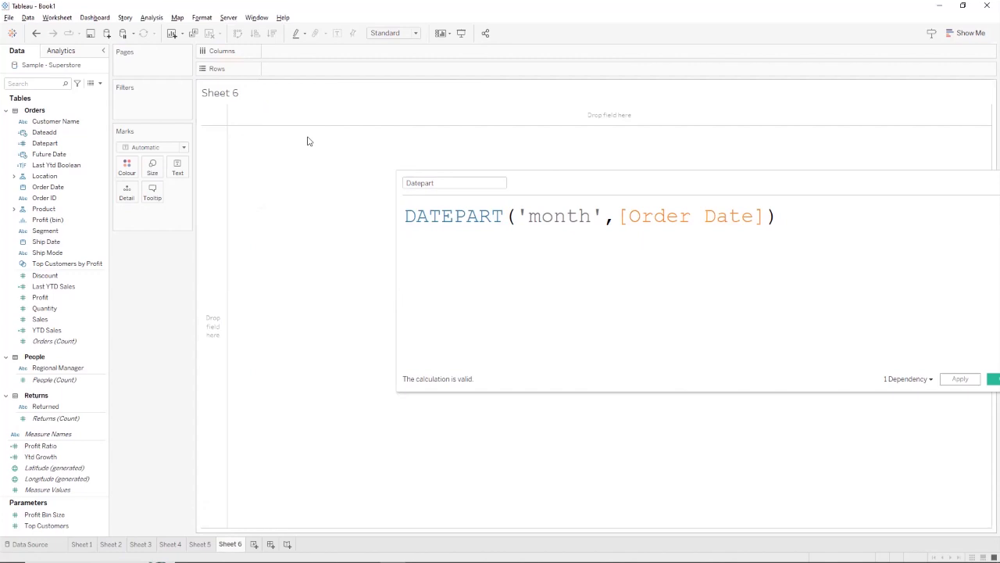
{"action": "double_click", "coordinate": [300, 71]}
{"action": "type", "text": "DATEPART('month',[Order Date])"}
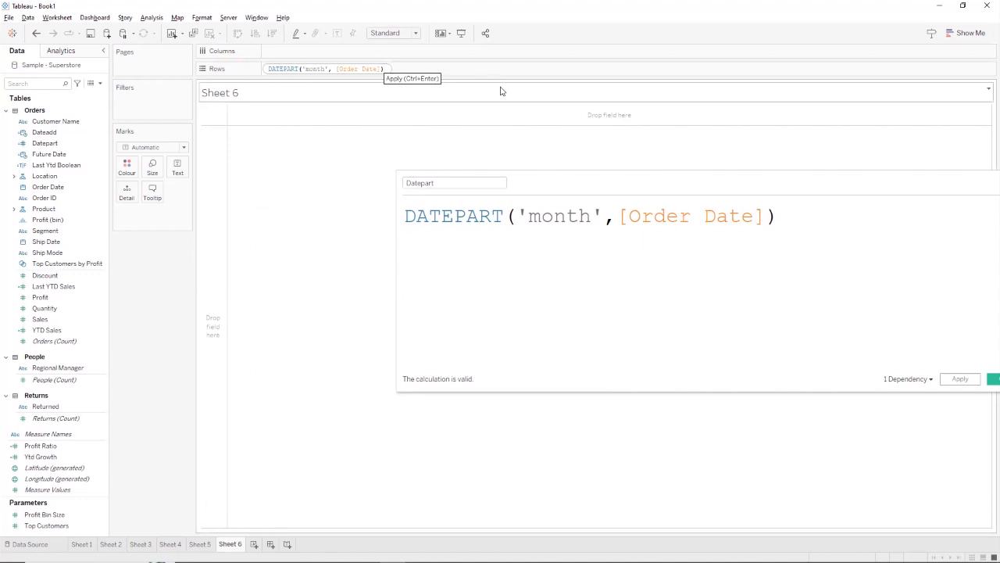
{"action": "type", "text": "+"}
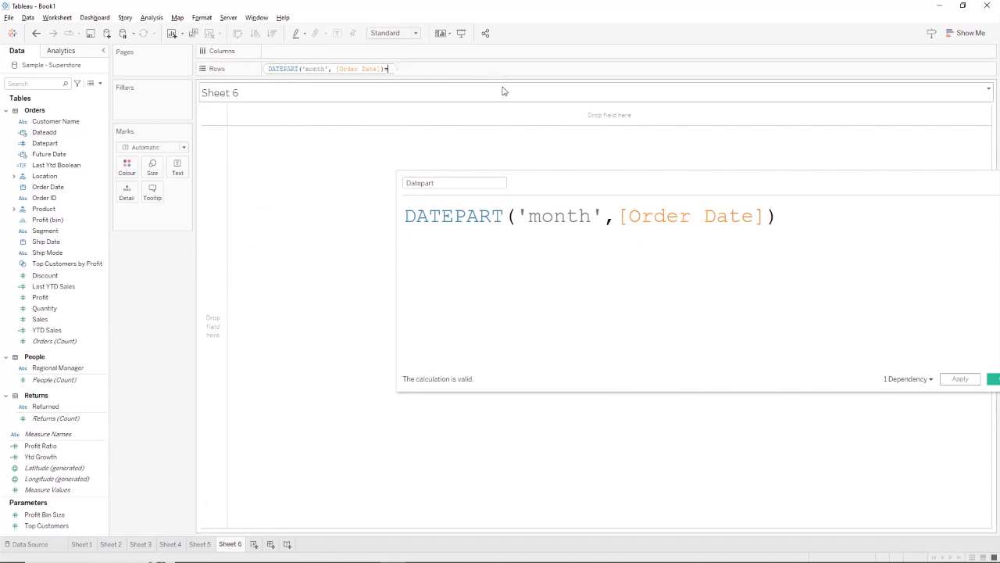
{"action": "type", "text": "mon"}
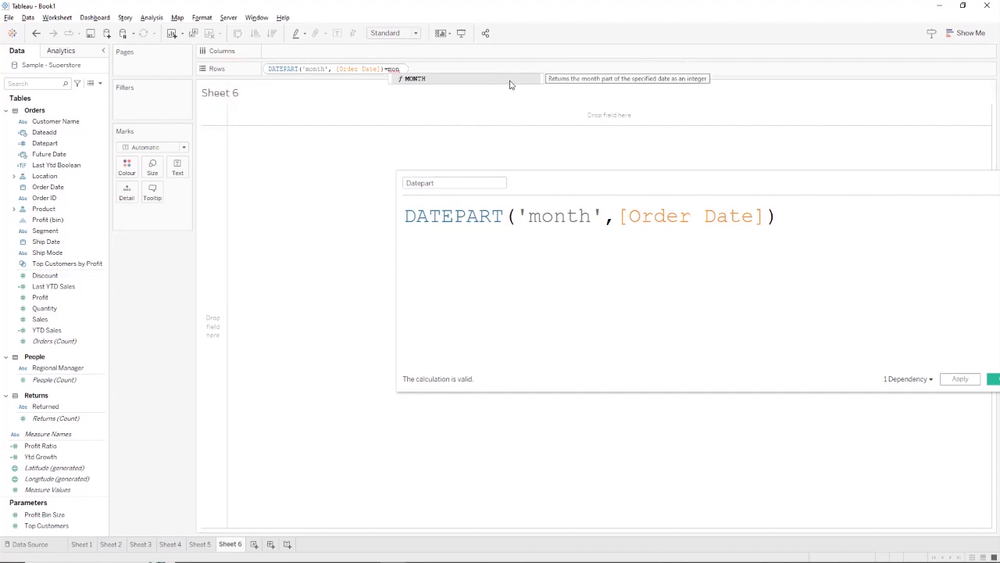
{"action": "key", "text": "BackSpace"}
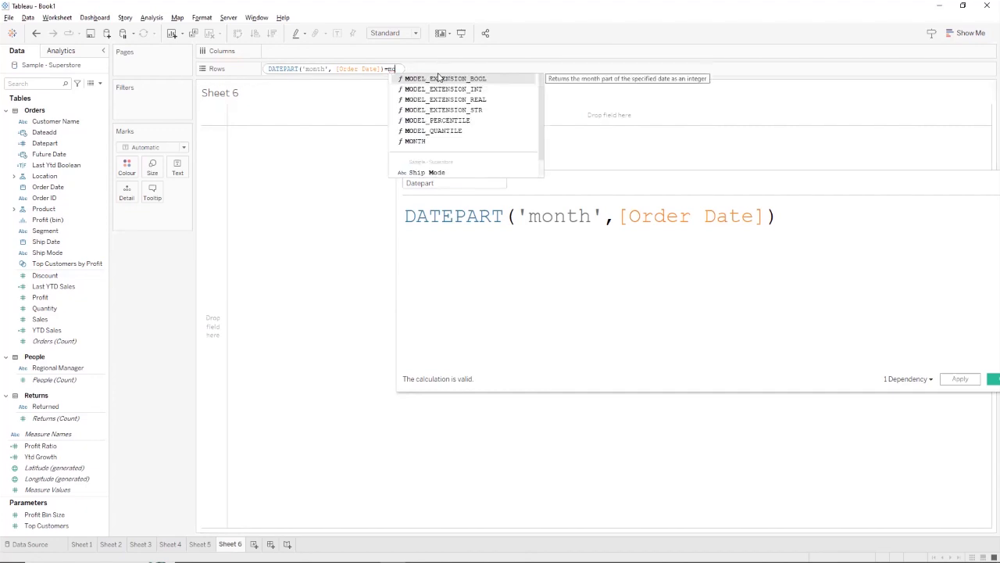
{"action": "key", "text": "BackSpace"}
{"action": "key", "text": "BackSpace"}
{"action": "key", "text": "BackSpace"}
{"action": "key", "text": "ctrl+a"}
{"action": "key", "text": "BackSpace"}
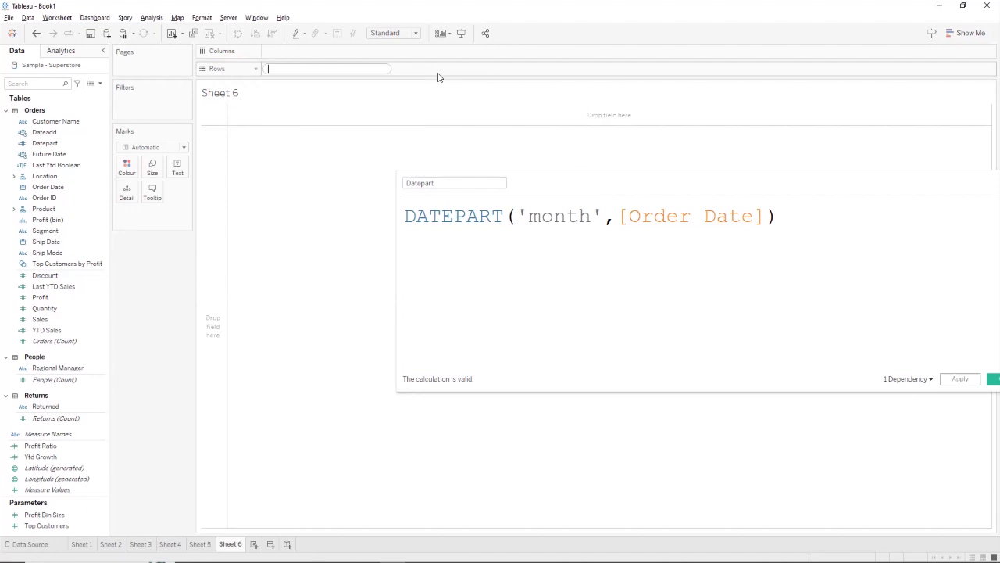
Add the ad-hoc formula MONTH(TODAY()) to Rows on Sheet 6 and make it discrete.
{"action": "type", "text": "mo"}
{"action": "key", "text": "Return"}
{"action": "type", "text": "today)"}
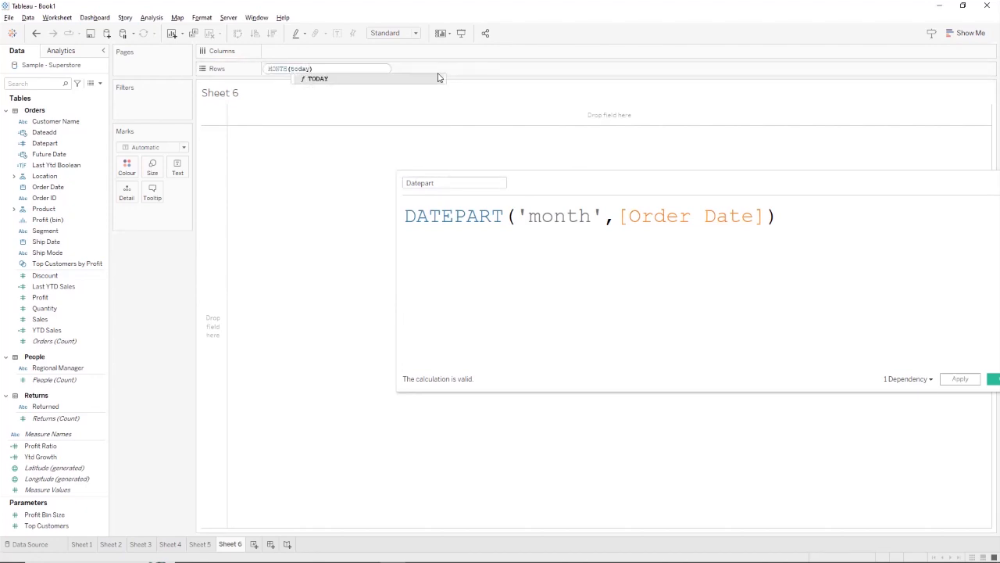
{"action": "key", "text": "Return"}
{"action": "key", "text": "Return"}
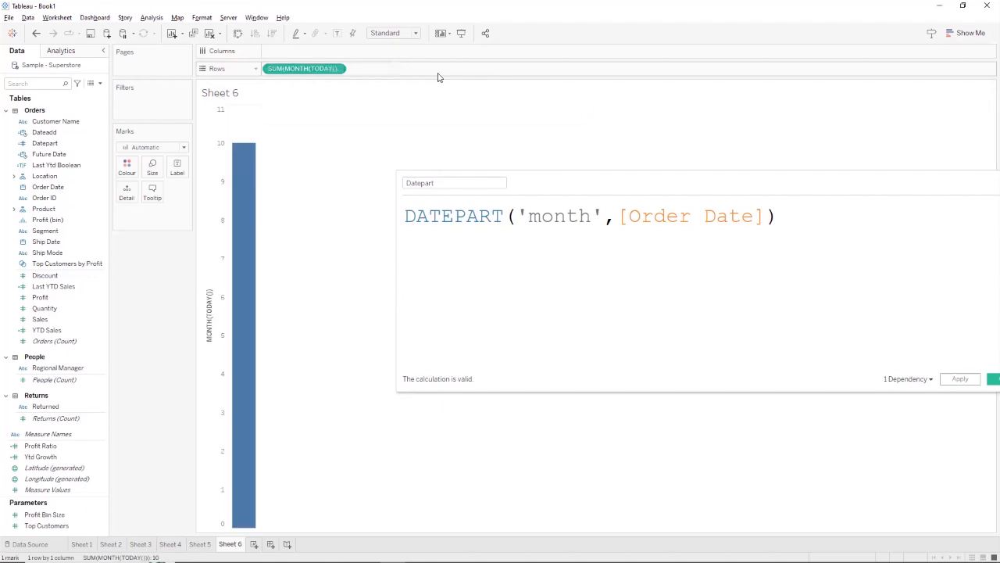
{"action": "left_click", "coordinate": [329, 69]}
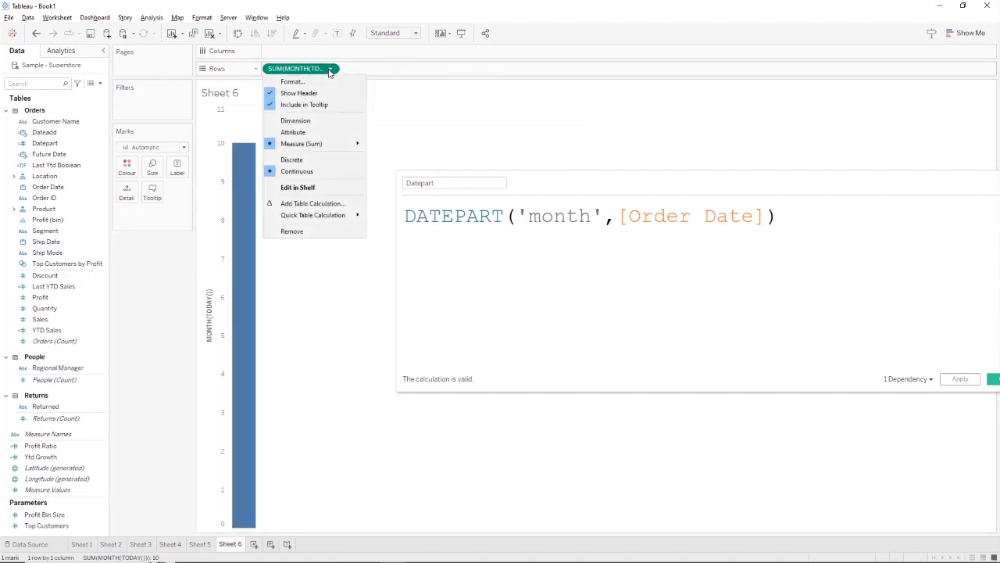
{"action": "left_click", "coordinate": [310, 162]}
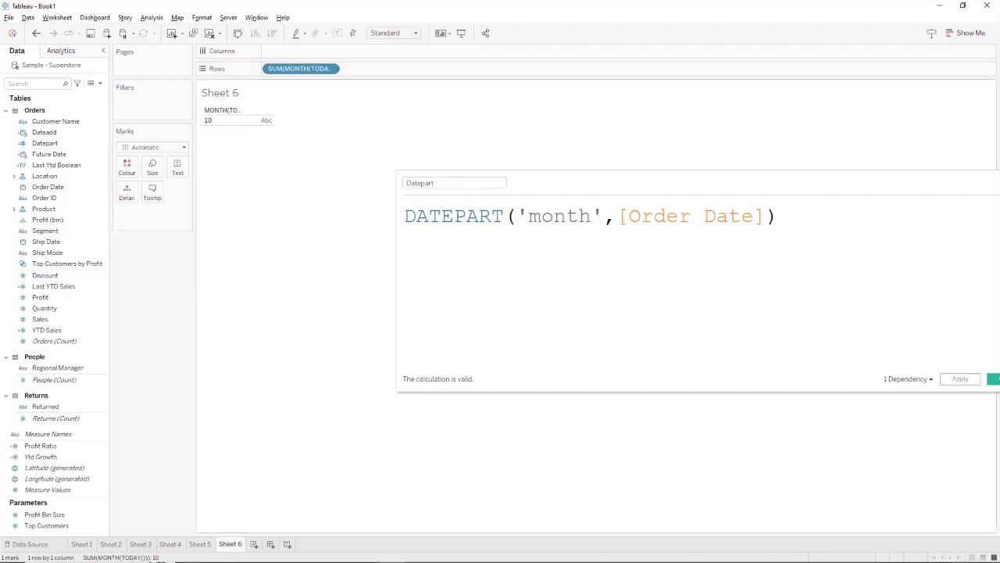
{"action": "mouse_move", "coordinate": [226, 534]}
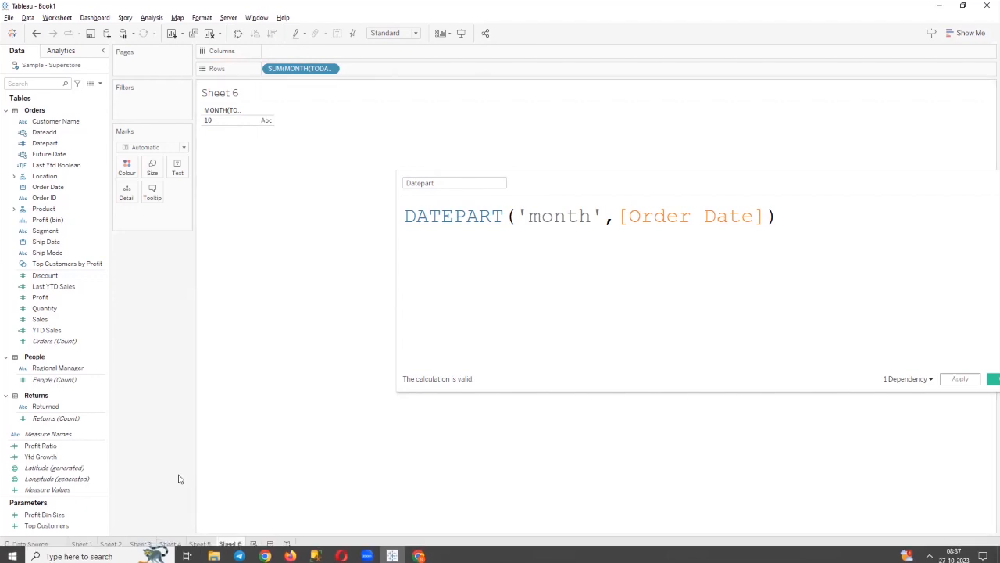
Return to Sheet 5, apply the Datepart calculation and close its editor.
{"action": "left_click", "coordinate": [200, 544]}
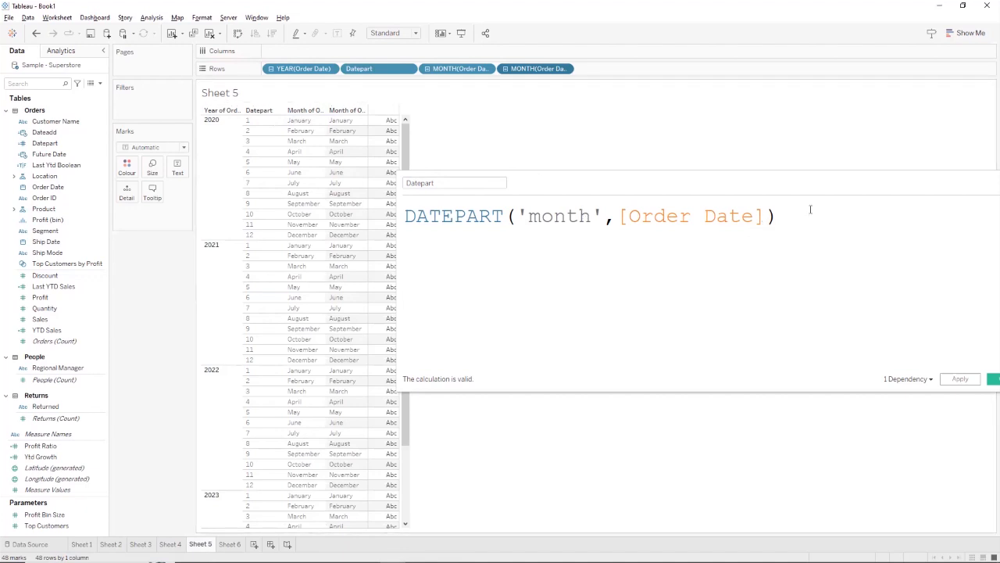
{"action": "left_click", "coordinate": [768, 216]}
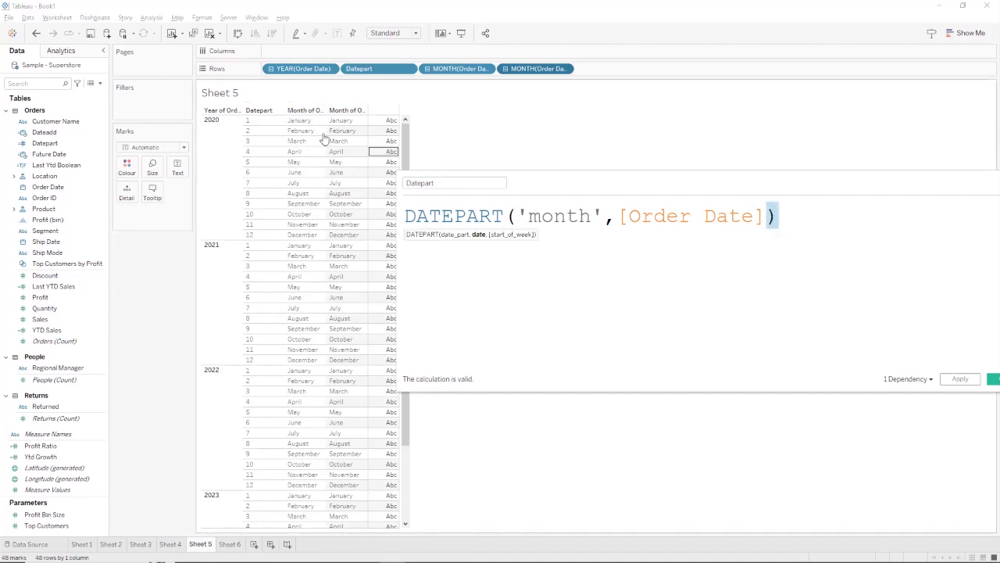
{"action": "left_click", "coordinate": [802, 216]}
{"action": "left_click_drag", "start_coordinate": [802, 217], "coordinate": [410, 208]}
{"action": "left_click", "coordinate": [536, 255]}
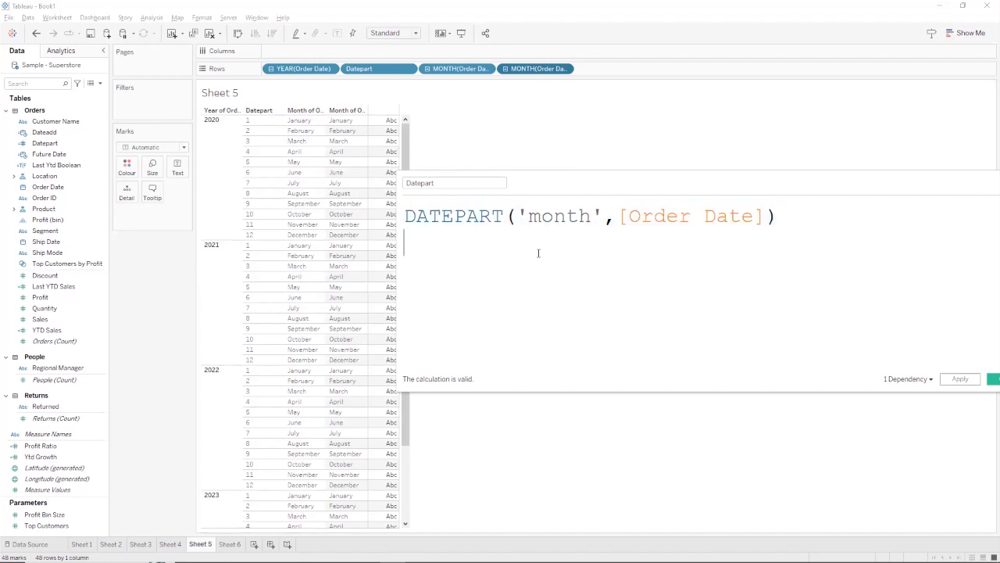
{"action": "left_click_drag", "start_coordinate": [589, 218], "coordinate": [531, 218]}
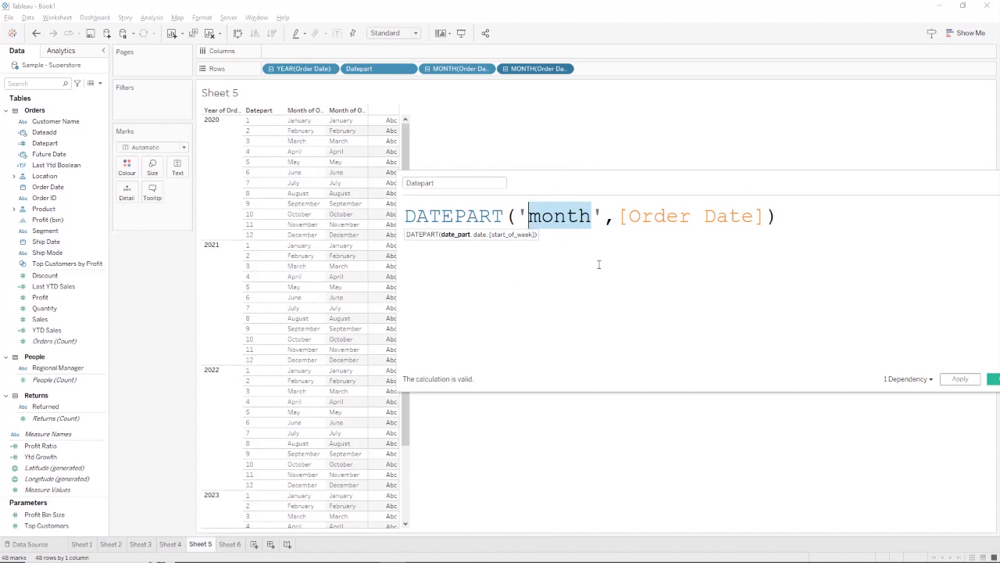
{"action": "left_click", "coordinate": [960, 380]}
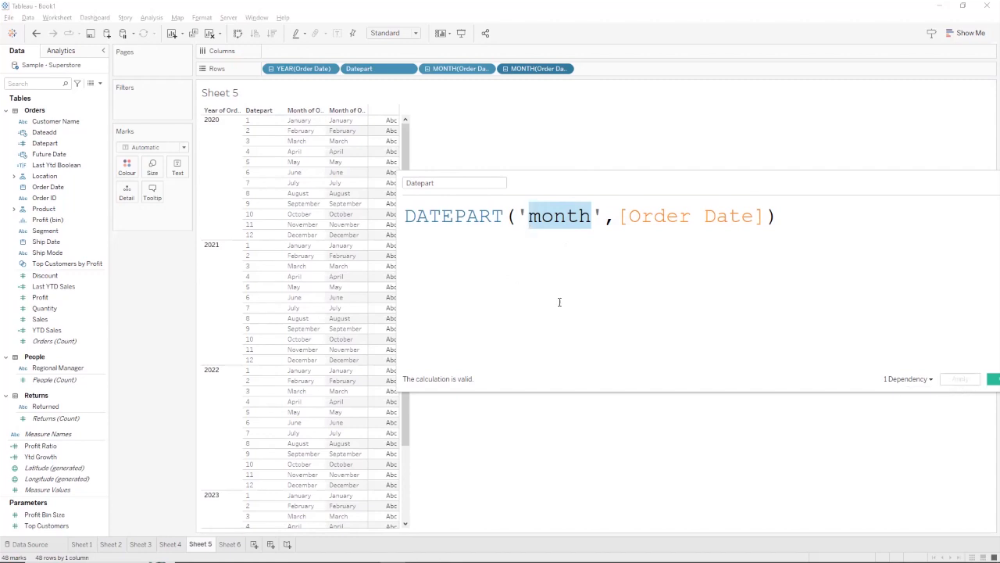
{"action": "left_click_drag", "start_coordinate": [795, 224], "coordinate": [403, 217]}
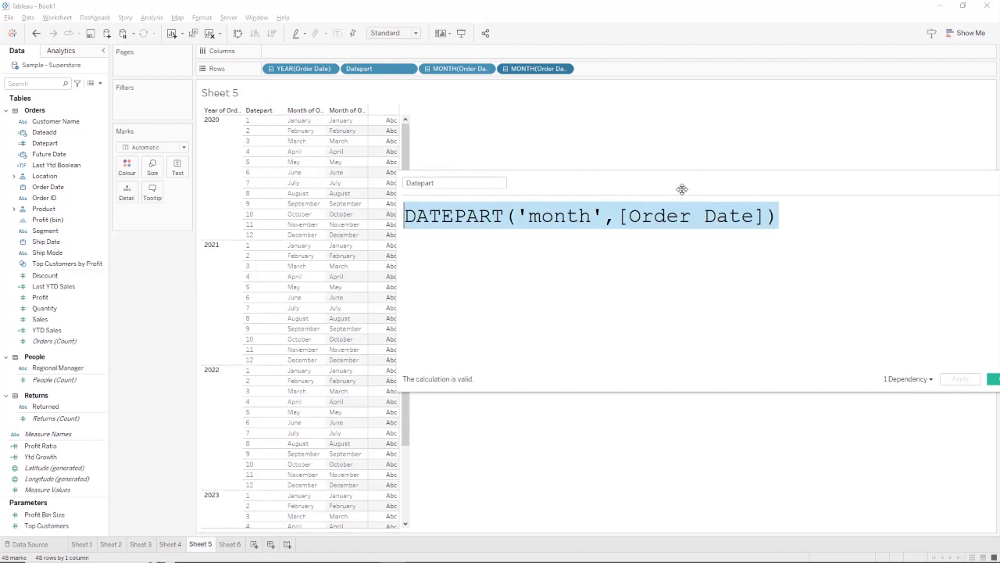
{"action": "left_click_drag", "start_coordinate": [680, 190], "coordinate": [597, 213]}
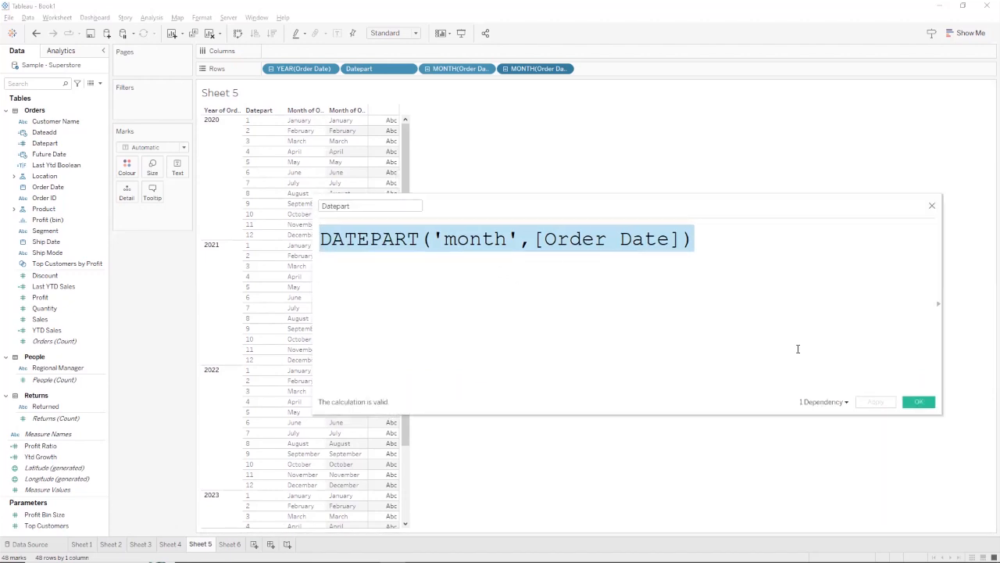
{"action": "left_click", "coordinate": [918, 402]}
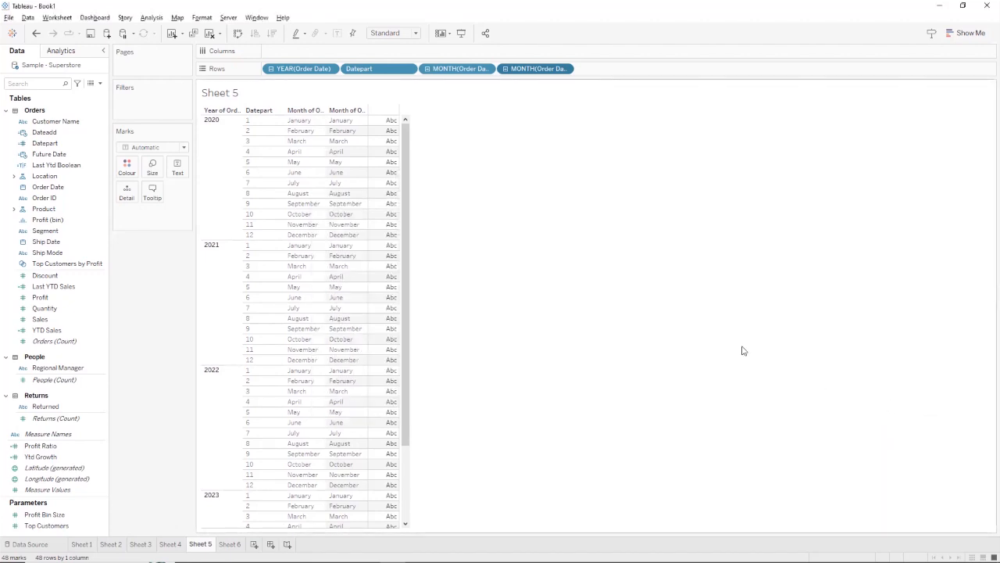
Create a new calculated field and name it Datename.
{"action": "left_click", "coordinate": [99, 83]}
{"action": "left_click", "coordinate": [94, 94]}
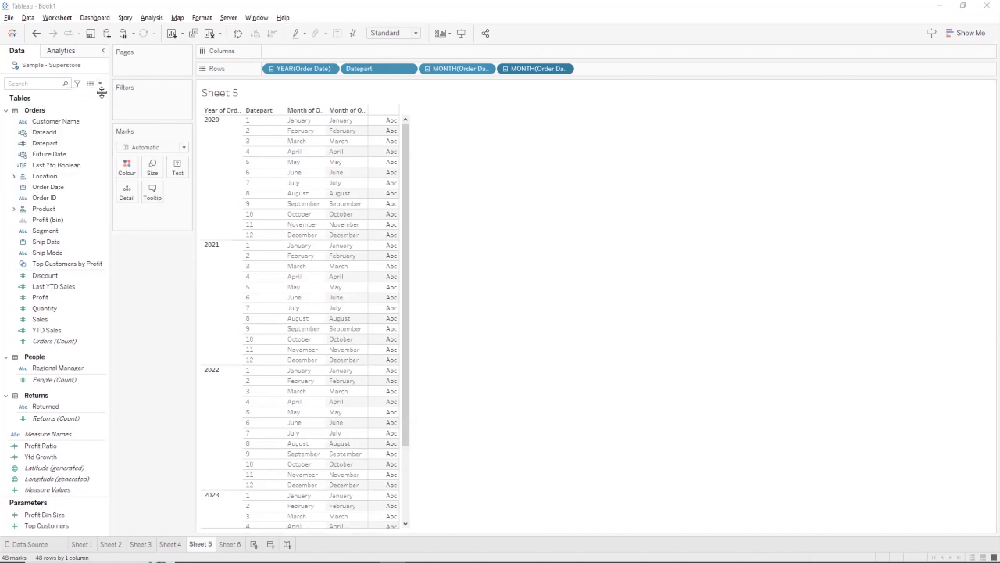
{"action": "left_click_drag", "start_coordinate": [529, 208], "coordinate": [561, 216]}
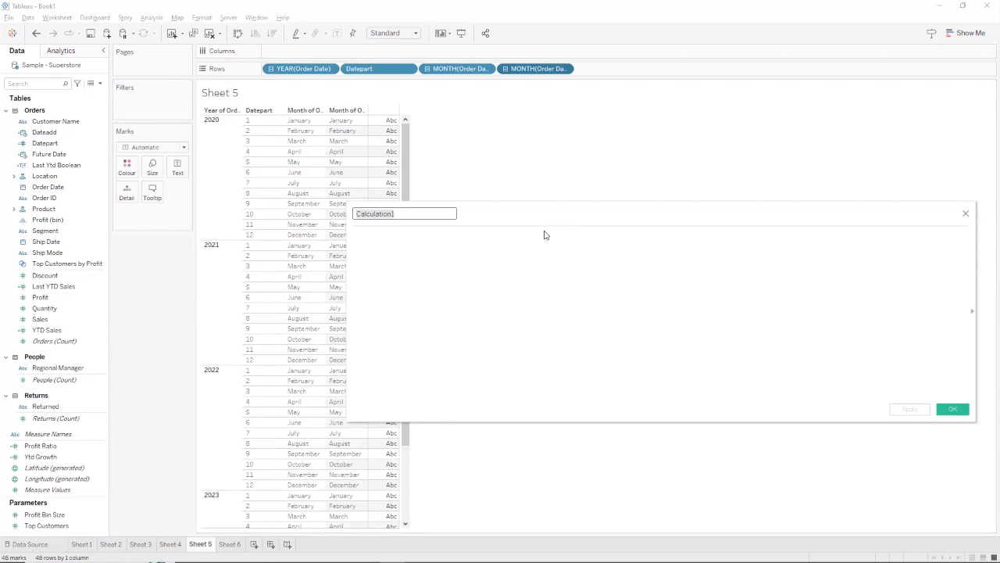
{"action": "left_click", "coordinate": [510, 244]}
{"action": "left_click", "coordinate": [429, 209]}
{"action": "double_click", "coordinate": [403, 216]}
{"action": "type", "text": "Datename"}
{"action": "key", "text": "Tab"}
Insert the DATENAME function in the Datename formula and enlarge the formula text.
{"action": "type", "text": "dat"}
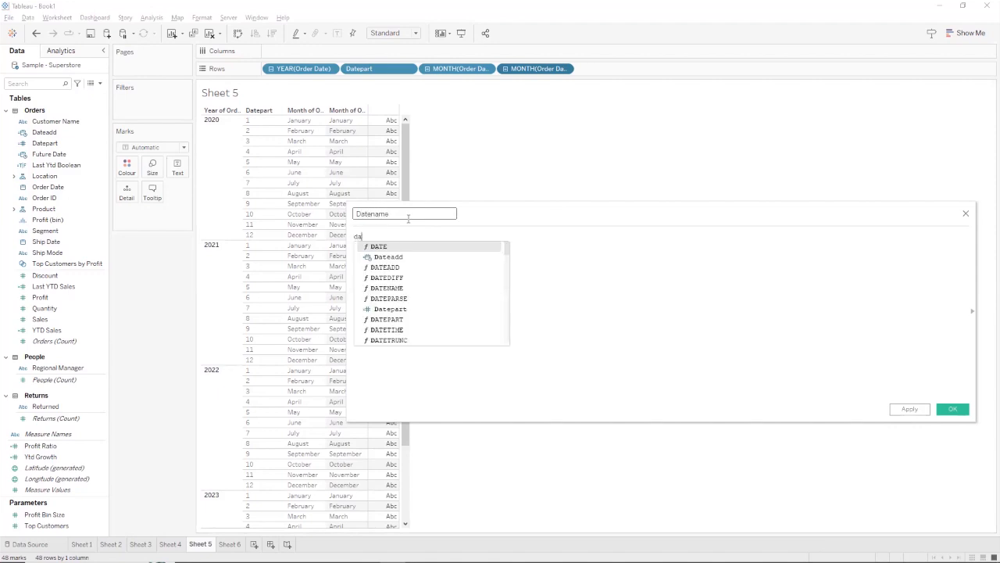
{"action": "key", "text": "Down"}
{"action": "key", "text": "Down"}
{"action": "key", "text": "Down"}
{"action": "key", "text": "Down"}
{"action": "key", "text": "Down"}
{"action": "key", "text": "Down"}
{"action": "key", "text": "Down"}
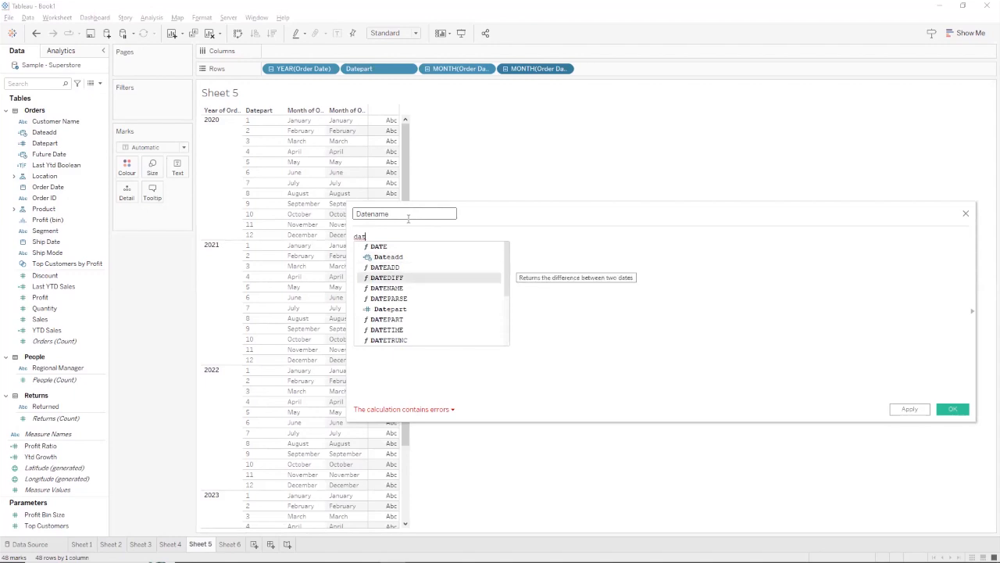
{"action": "key", "text": "Up"}
{"action": "key", "text": "Up"}
{"action": "key", "text": "Up"}
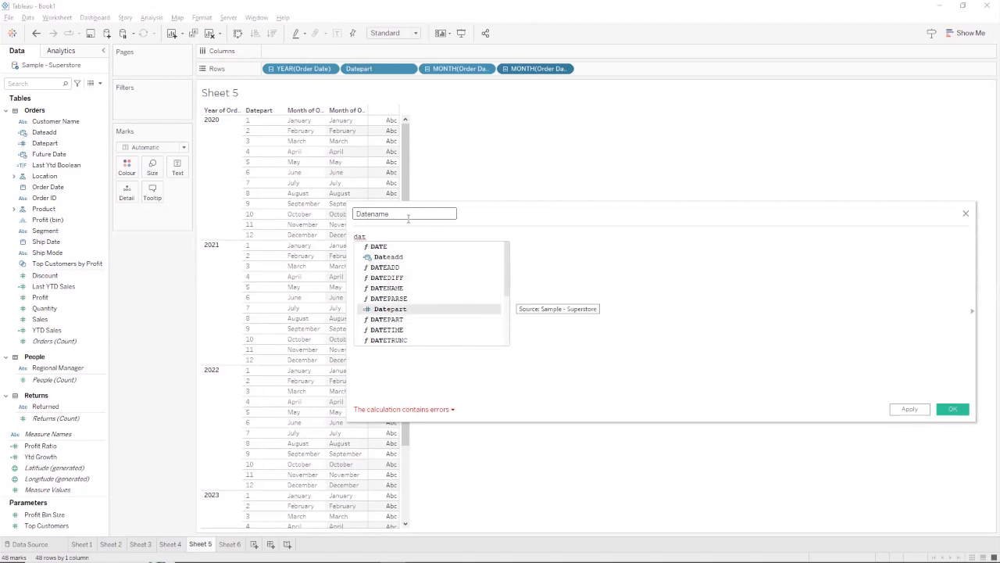
{"action": "key", "text": "Return"}
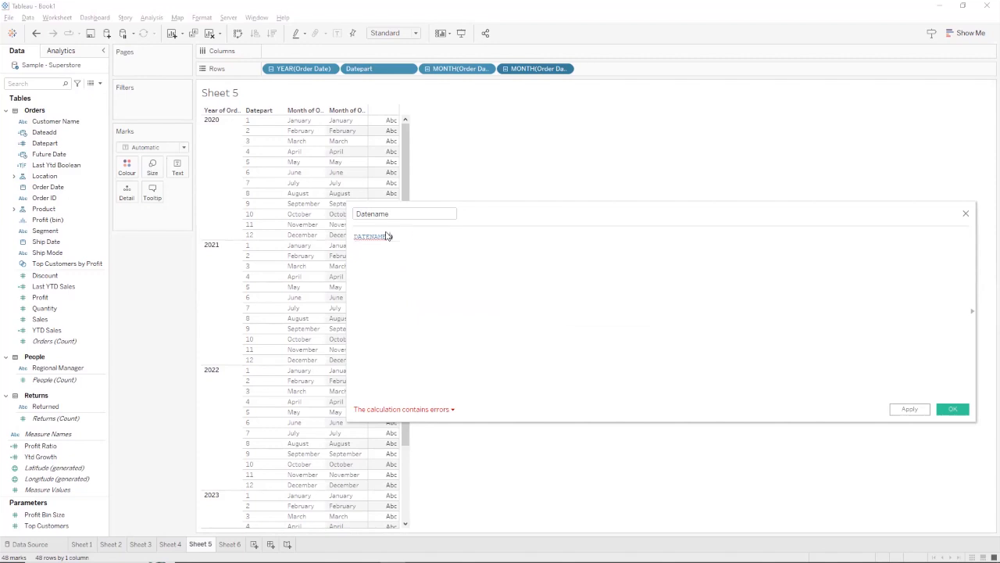
{"action": "left_click_drag", "start_coordinate": [404, 236], "coordinate": [291, 235]}
{"action": "scroll", "coordinate": [408, 279], "scroll_direction": "up", "scroll_amount": 5, "text": "ctrl"}
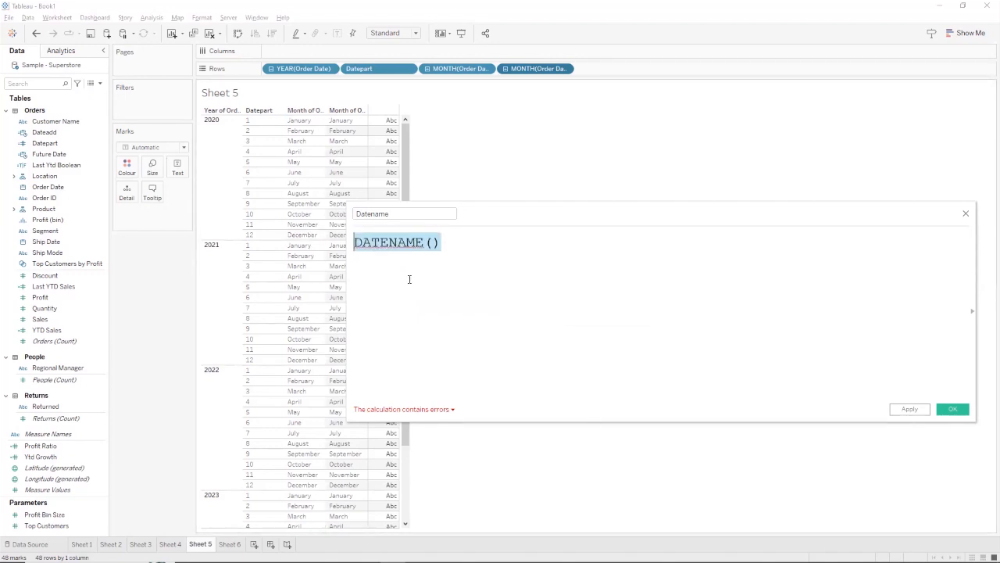
Enter 'month' as the date part argument of the DATENAME function.
{"action": "left_click", "coordinate": [452, 244]}
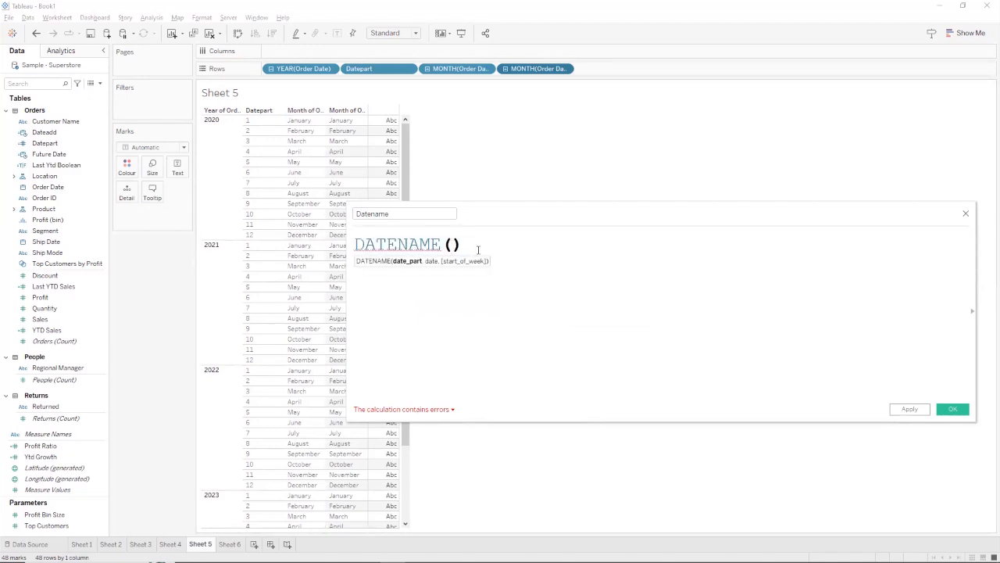
{"action": "type", "text": "['"}
{"action": "key", "text": "BackSpace"}
{"action": "key", "text": "BackSpace"}
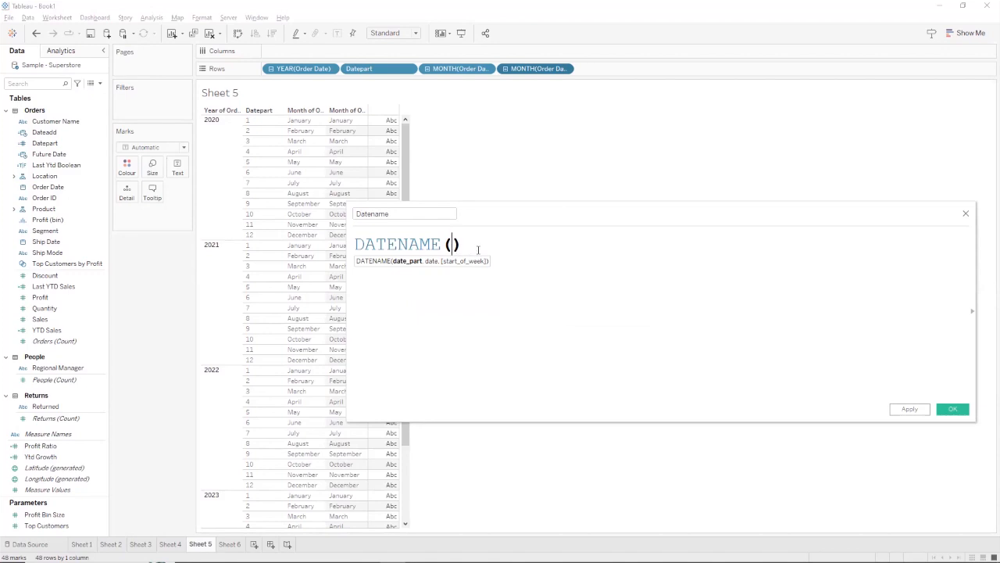
{"action": "type", "text": "''"}
{"action": "key", "text": "Left"}
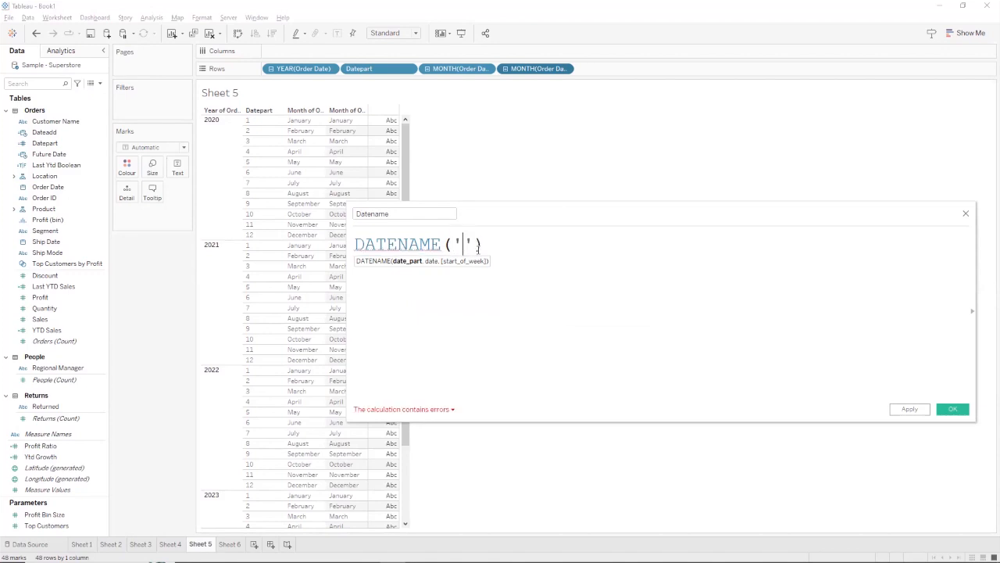
{"action": "type", "text": "month"}
{"action": "left_click_drag", "start_coordinate": [460, 244], "coordinate": [519, 244]}
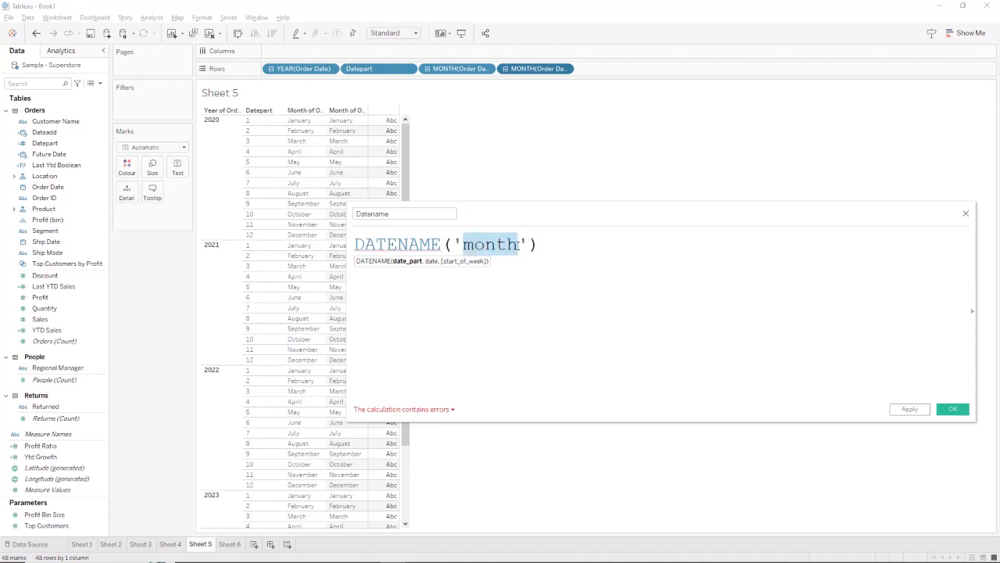
Add [Order Date] as the date argument of DATENAME and apply the calculation.
{"action": "left_click", "coordinate": [527, 244]}
{"action": "type", "text": ","}
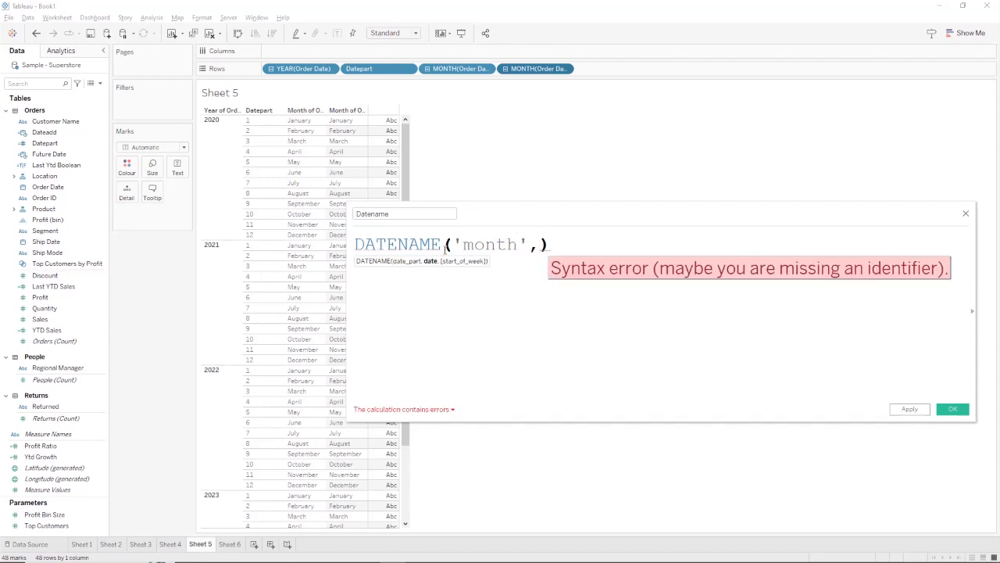
{"action": "type", "text": "or"}
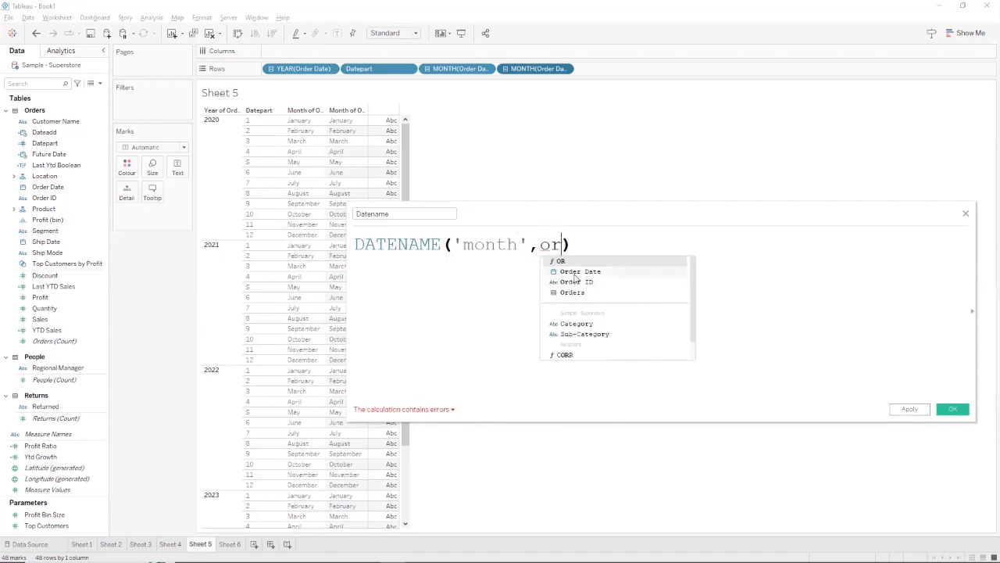
{"action": "left_click", "coordinate": [578, 272]}
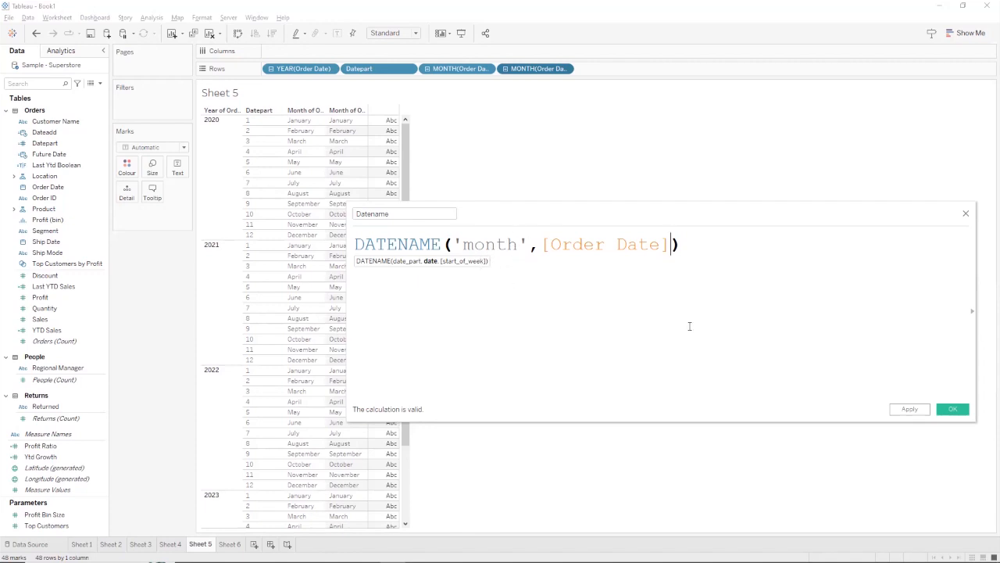
{"action": "left_click", "coordinate": [910, 411]}
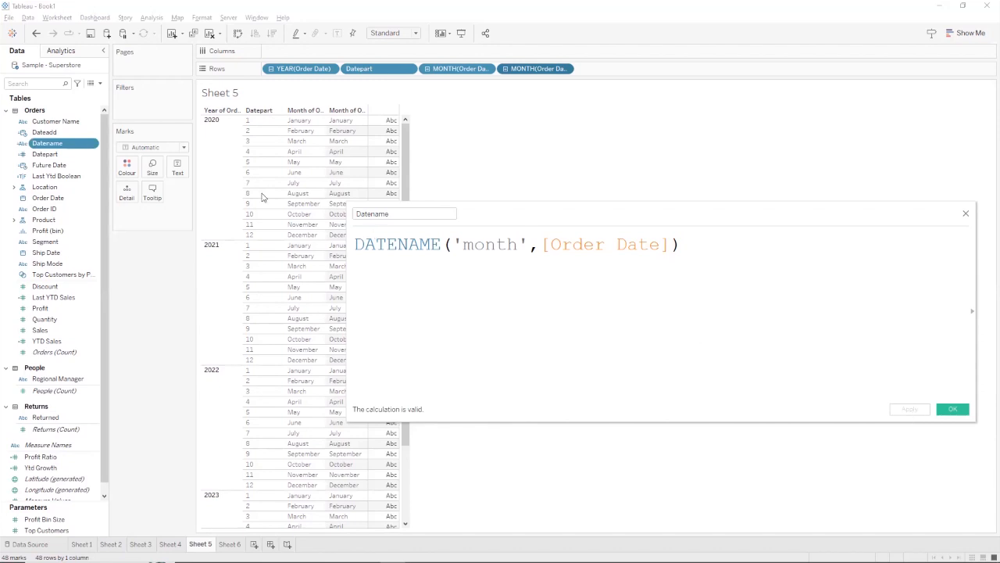
Add the Datename field to the end of Rows on Sheet 5.
{"action": "left_click_drag", "start_coordinate": [72, 143], "coordinate": [633, 71]}
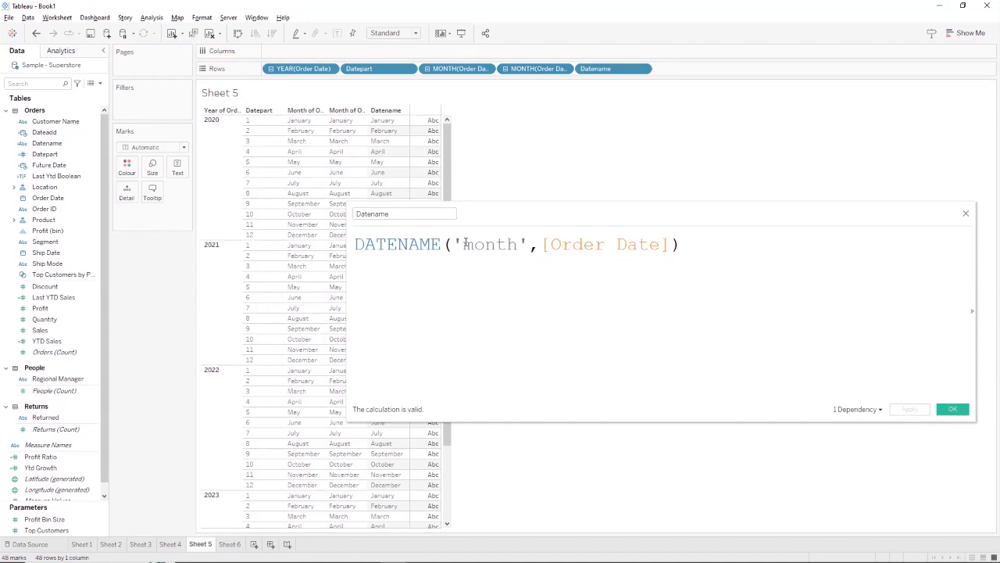
{"action": "left_click_drag", "start_coordinate": [545, 245], "coordinate": [670, 245]}
{"action": "left_click", "coordinate": [715, 280]}
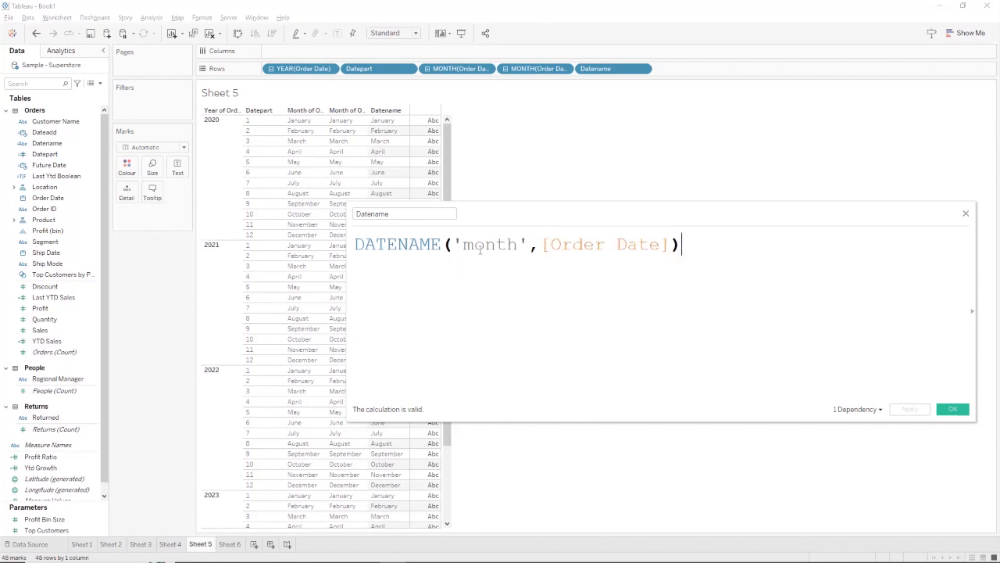
Change the date part in the Datename formula to 'year' and apply the calculation.
{"action": "left_click_drag", "start_coordinate": [517, 245], "coordinate": [464, 248]}
{"action": "type", "text": "year"}
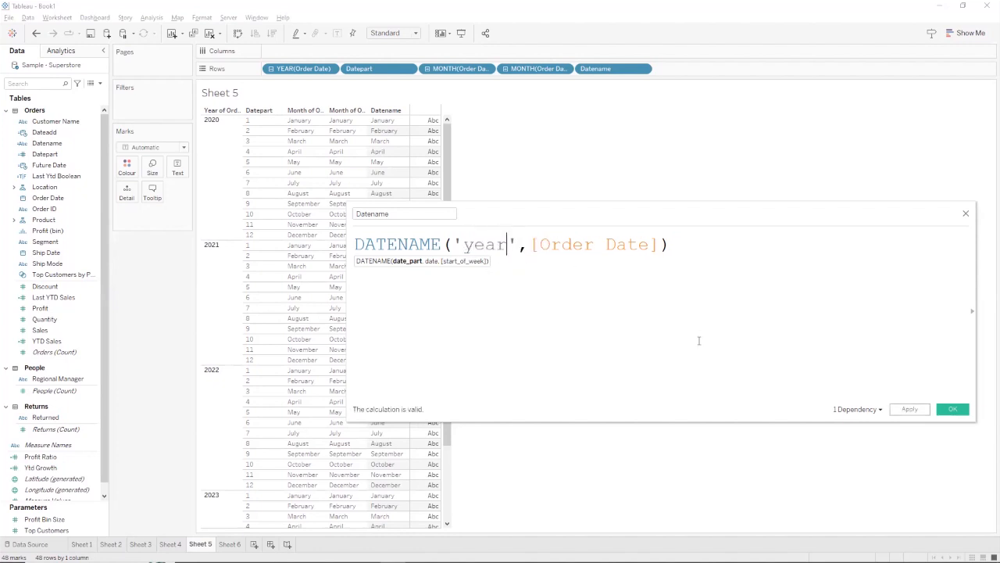
{"action": "left_click", "coordinate": [916, 411]}
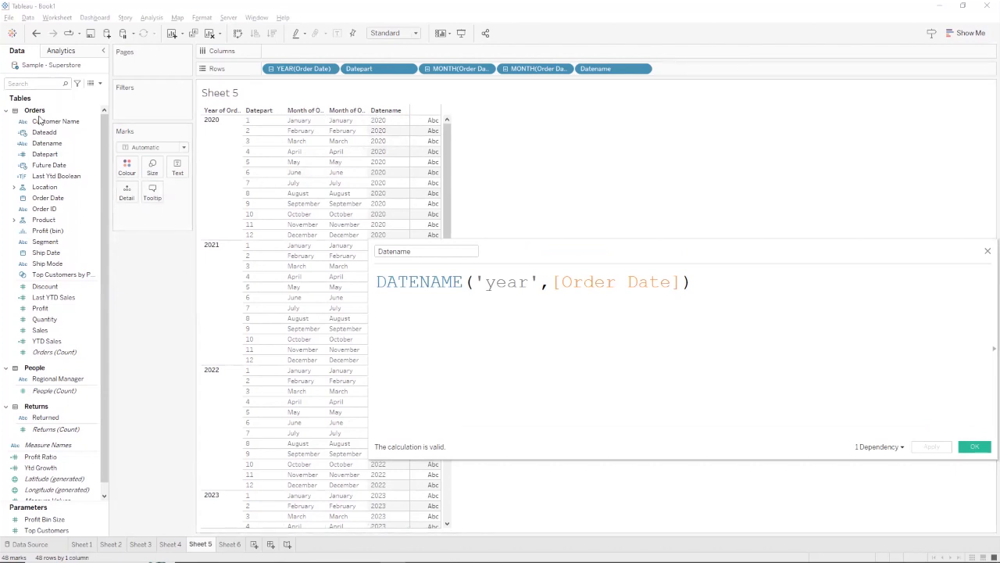
Extend the Datename formula so that DATENAME('year',[Order Date]) is compared for equality with YEAR(TODAY()).
{"action": "left_click", "coordinate": [41, 143]}
{"action": "type", "text": "="}
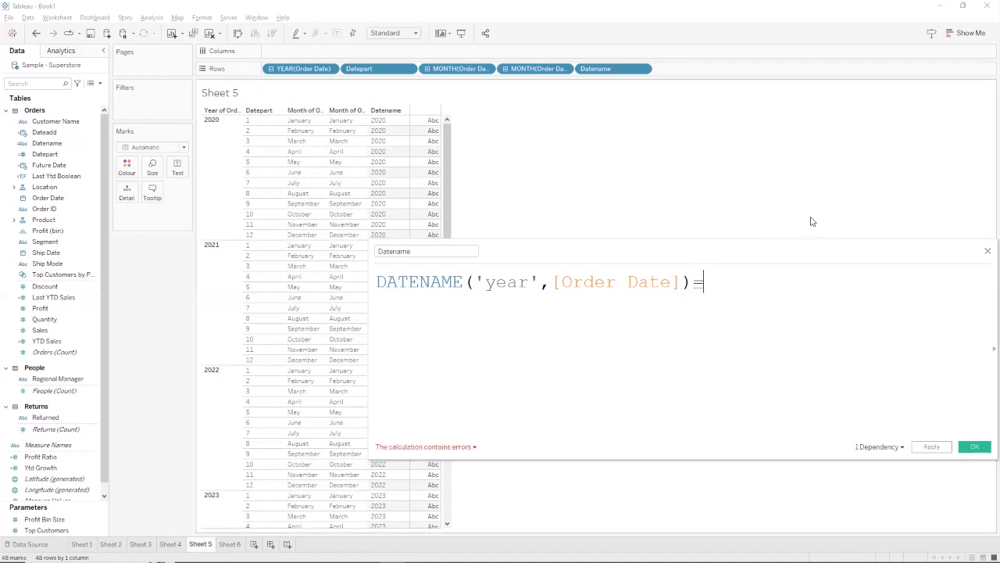
{"action": "type", "text": "year"}
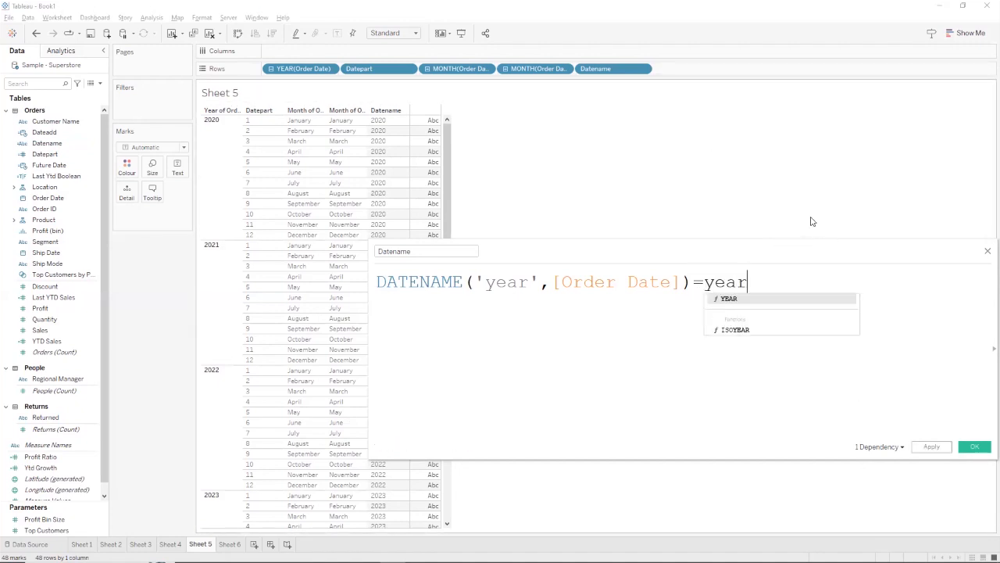
{"action": "key", "text": "Return"}
{"action": "type", "text": "today"}
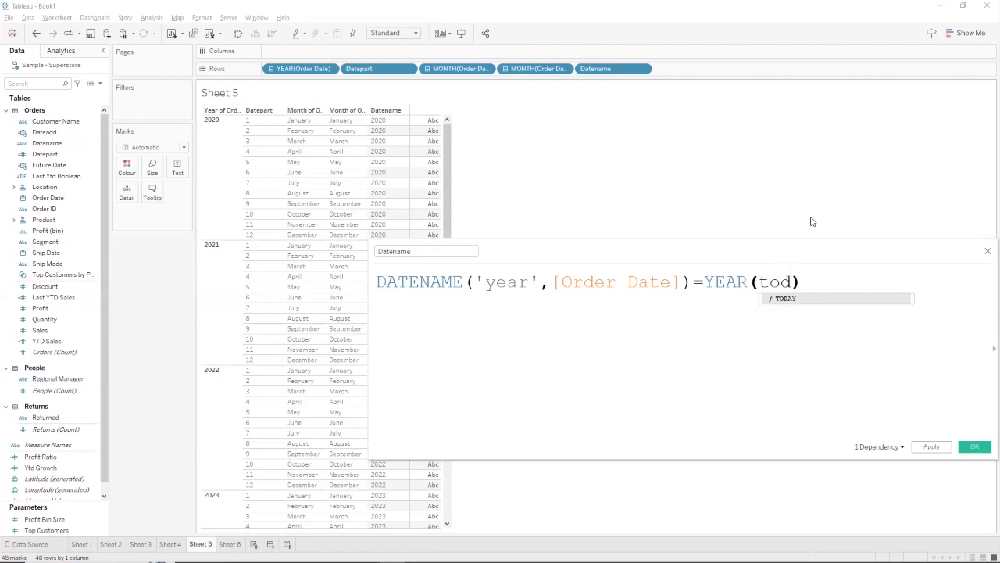
{"action": "left_click", "coordinate": [828, 300]}
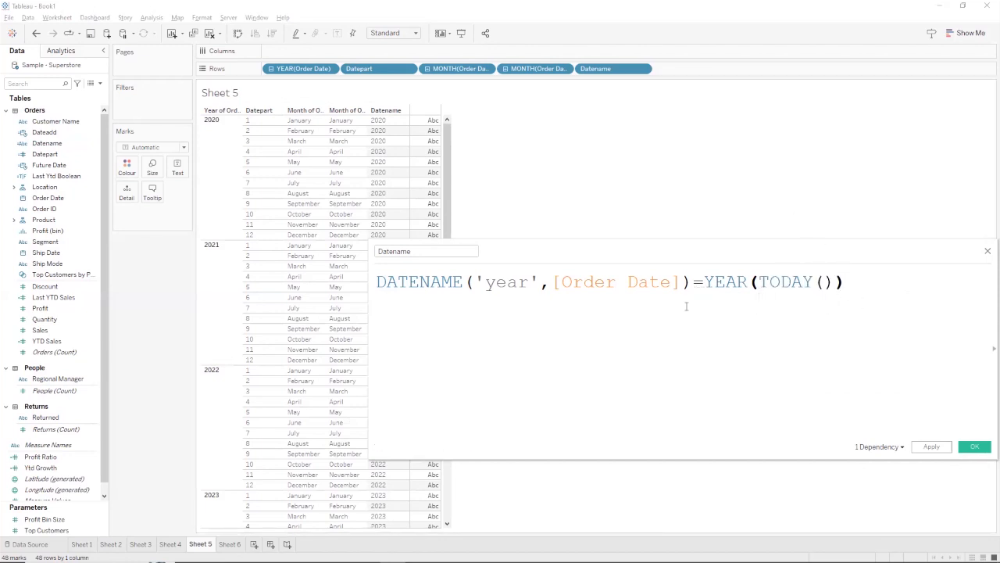
Examine the calculation error and compare the two sides of the equality in the Datename formula.
{"action": "left_click_drag", "start_coordinate": [690, 282], "coordinate": [357, 279]}
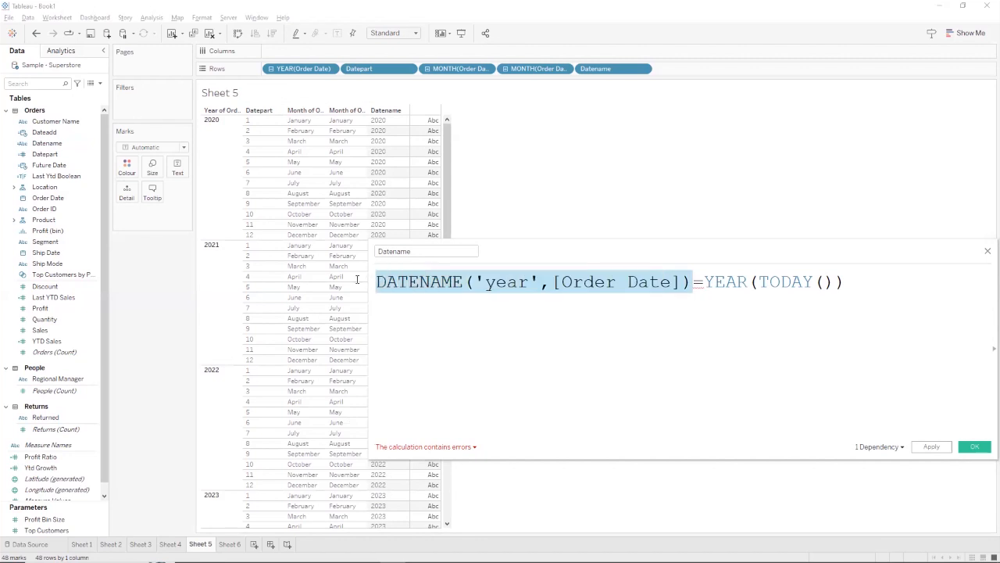
{"action": "left_click_drag", "start_coordinate": [707, 284], "coordinate": [895, 280]}
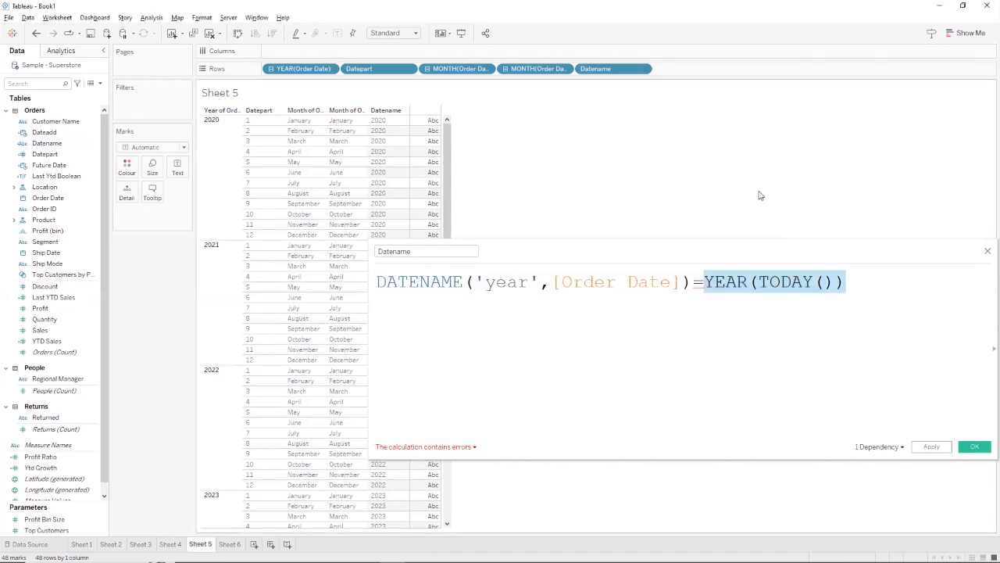
{"action": "left_click", "coordinate": [461, 447]}
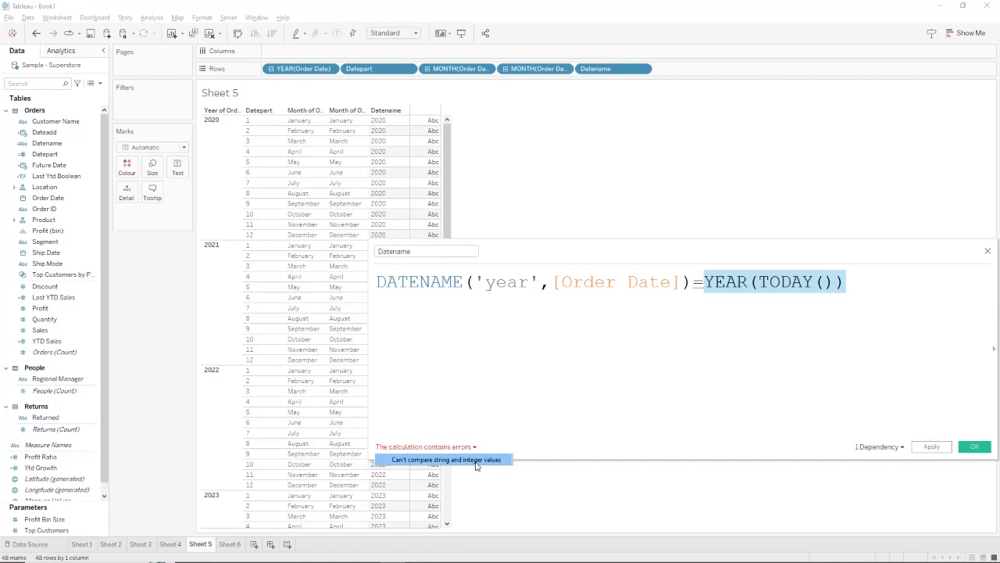
{"action": "left_click", "coordinate": [479, 462]}
{"action": "left_click", "coordinate": [689, 296]}
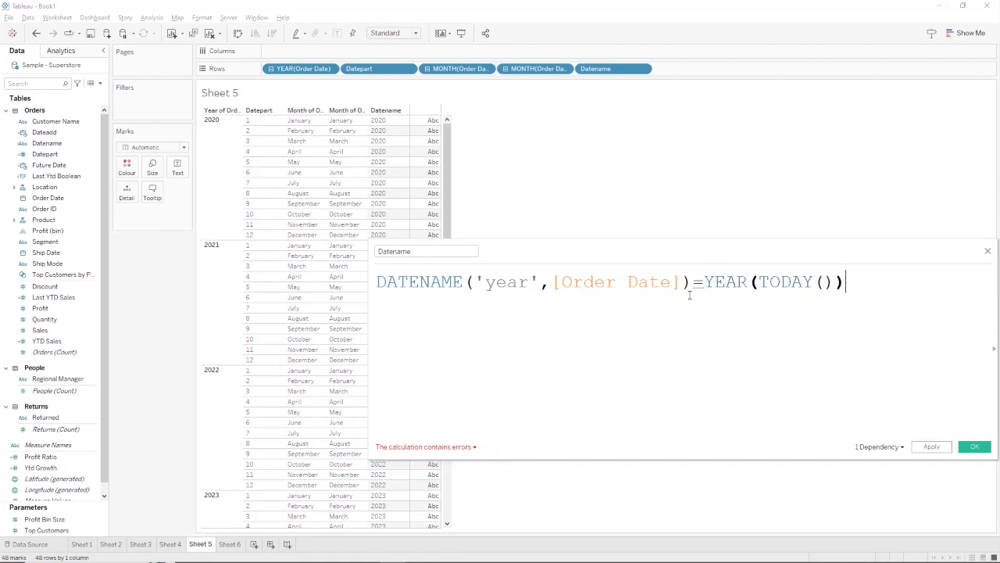
{"action": "left_click_drag", "start_coordinate": [691, 283], "coordinate": [376, 283]}
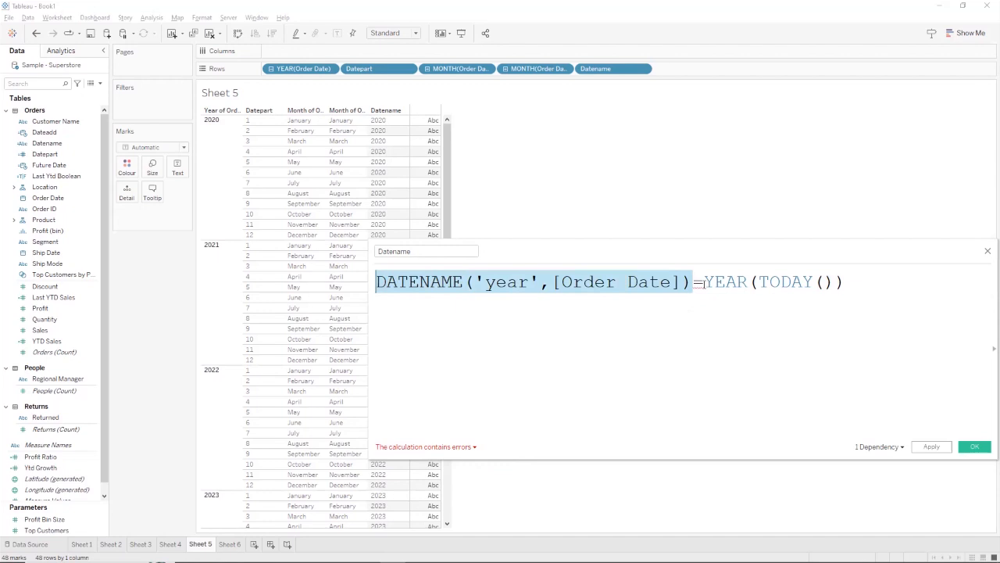
{"action": "left_click_drag", "start_coordinate": [705, 283], "coordinate": [888, 274]}
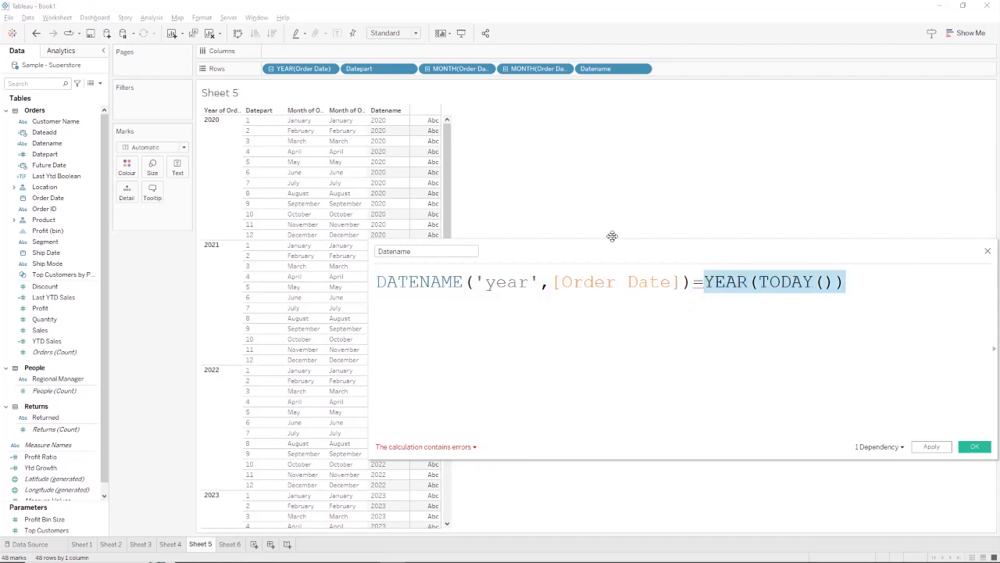
{"action": "left_click_drag", "start_coordinate": [612, 236], "coordinate": [579, 207]}
{"action": "left_click", "coordinate": [603, 326]}
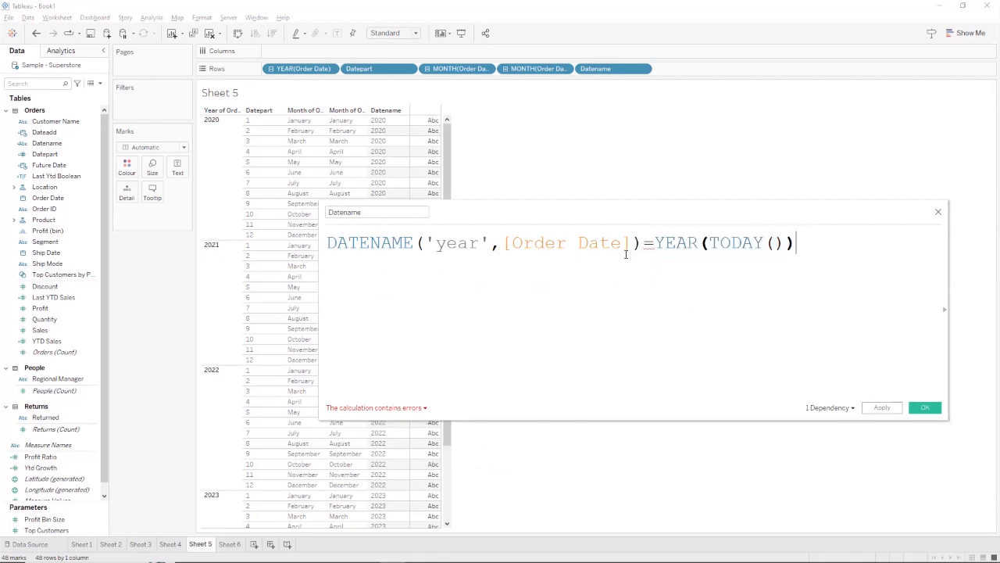
Replace YEAR(TODAY()) in the Datename formula with an empty DATENAME function.
{"action": "left_click_drag", "start_coordinate": [819, 239], "coordinate": [655, 242]}
{"action": "key", "text": "BackSpace"}
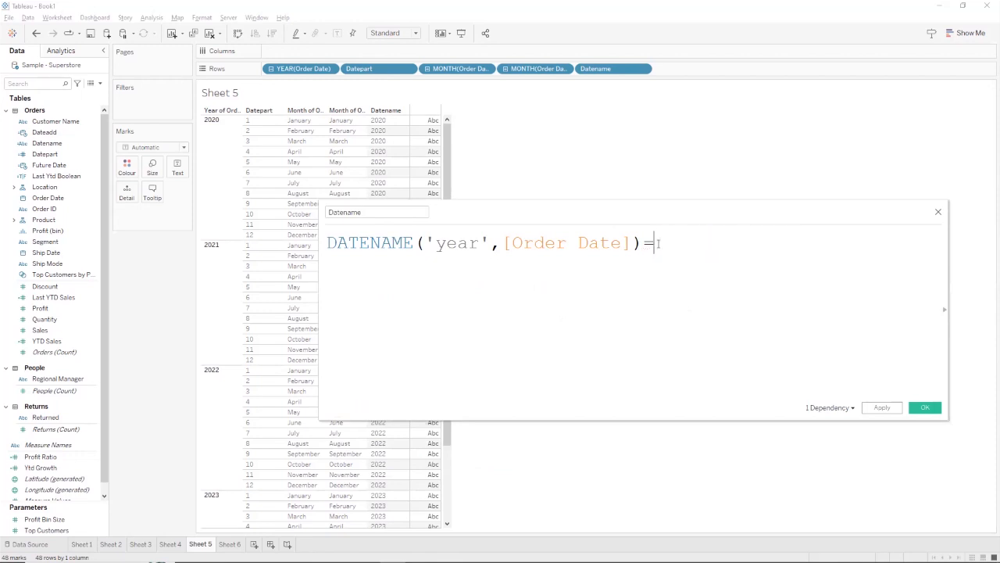
{"action": "type", "text": "dat"}
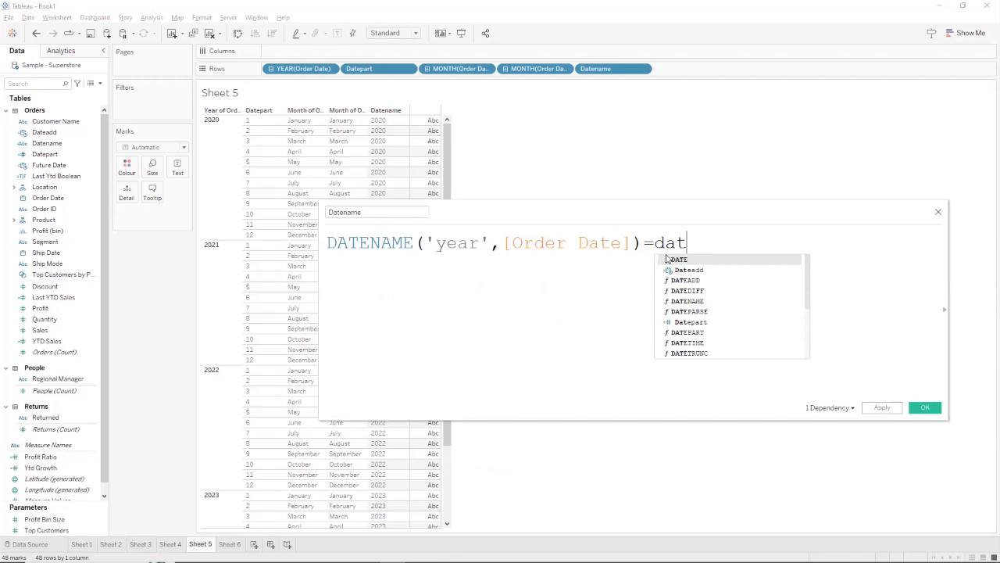
{"action": "double_click", "coordinate": [705, 300]}
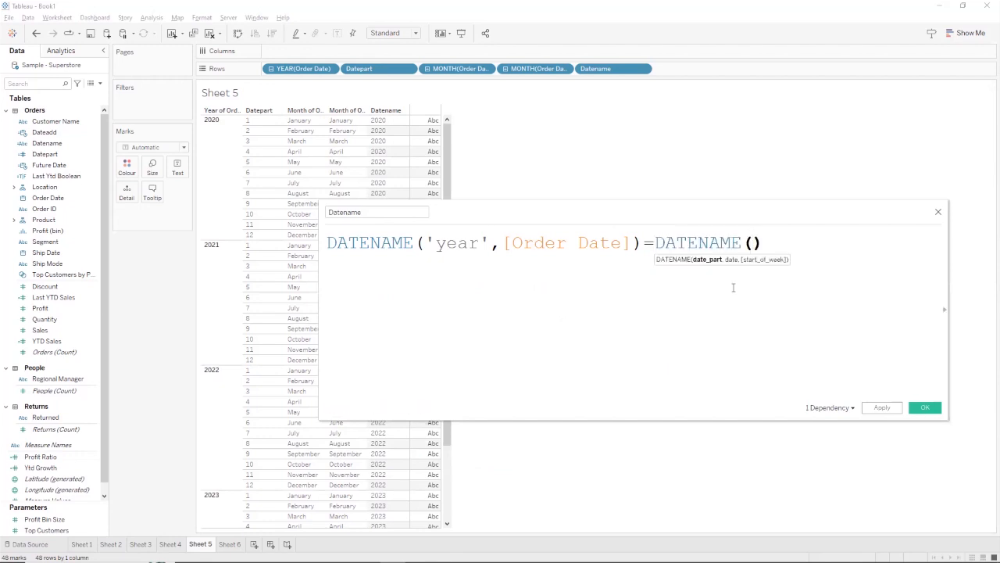
Fill the second DATENAME with 'year' and TODAY() as its arguments, and save the Datename calculation.
{"action": "type", "text": "''"}
{"action": "key", "text": "Left"}
{"action": "type", "text": "year"}
{"action": "key", "text": "Right"}
{"action": "type", "text": ",toda"}
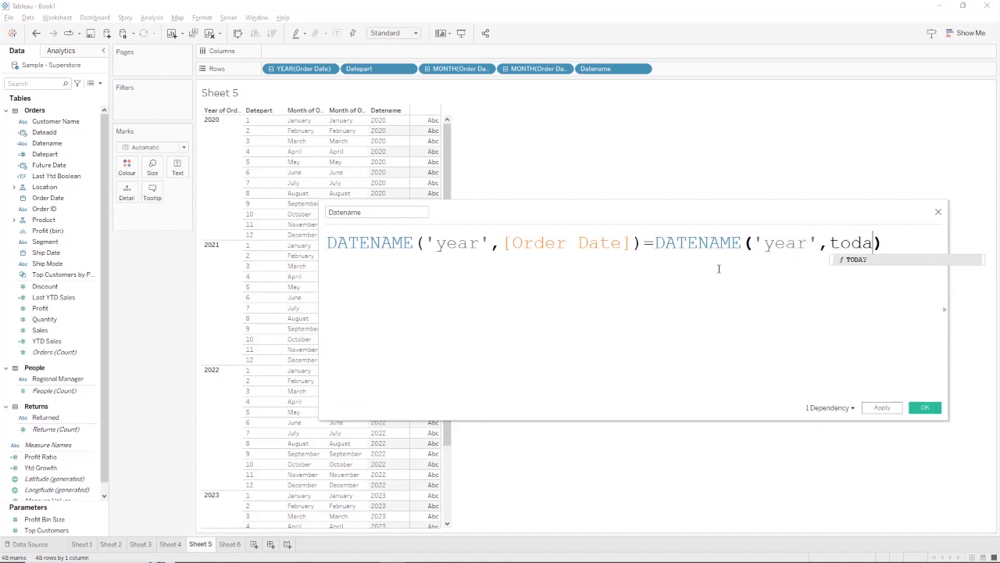
{"action": "key", "text": "Return"}
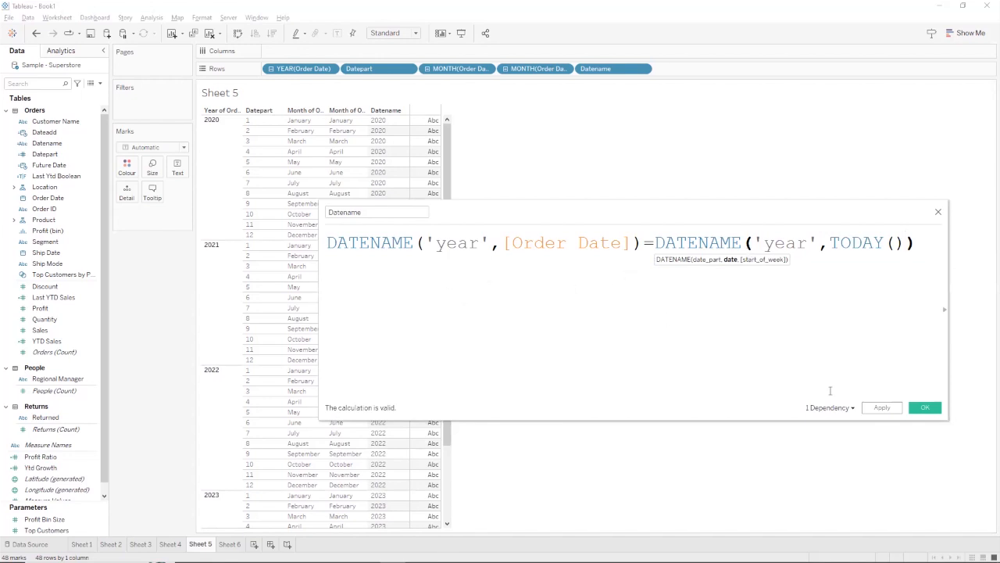
{"action": "left_click", "coordinate": [881, 408]}
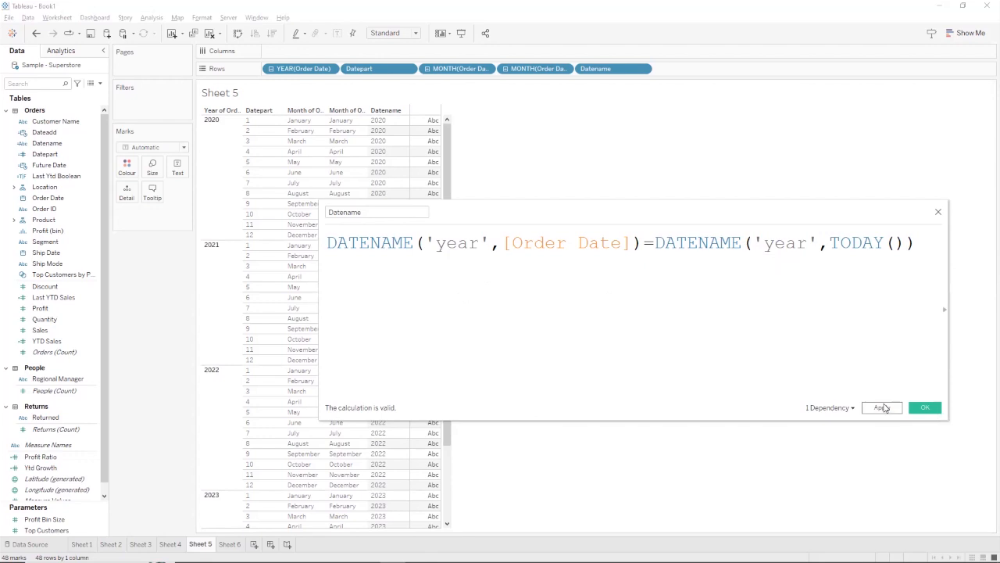
{"action": "left_click", "coordinate": [925, 408]}
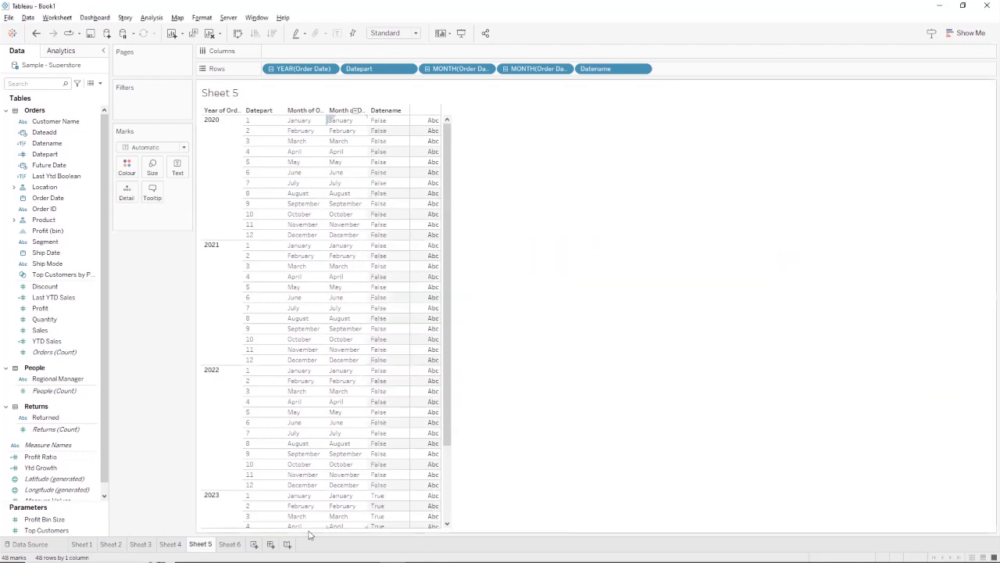
Add a new worksheet and start a calculated field named Date Part YTD Sales.
{"action": "key", "text": "ctrl+m"}
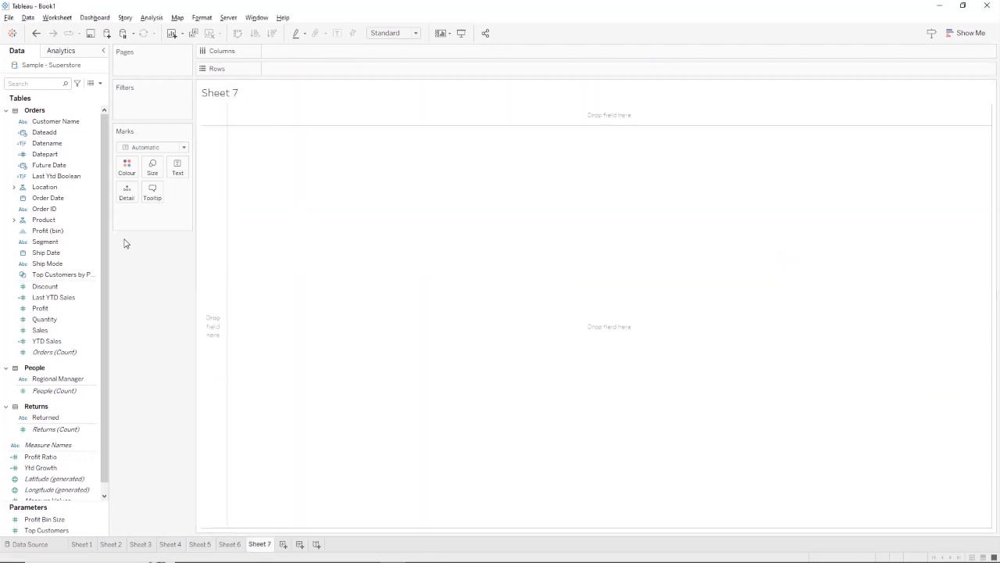
{"action": "left_click", "coordinate": [100, 83]}
{"action": "left_click", "coordinate": [84, 96]}
{"action": "left_click_drag", "start_coordinate": [397, 212], "coordinate": [316, 213]}
{"action": "type", "text": "D"}
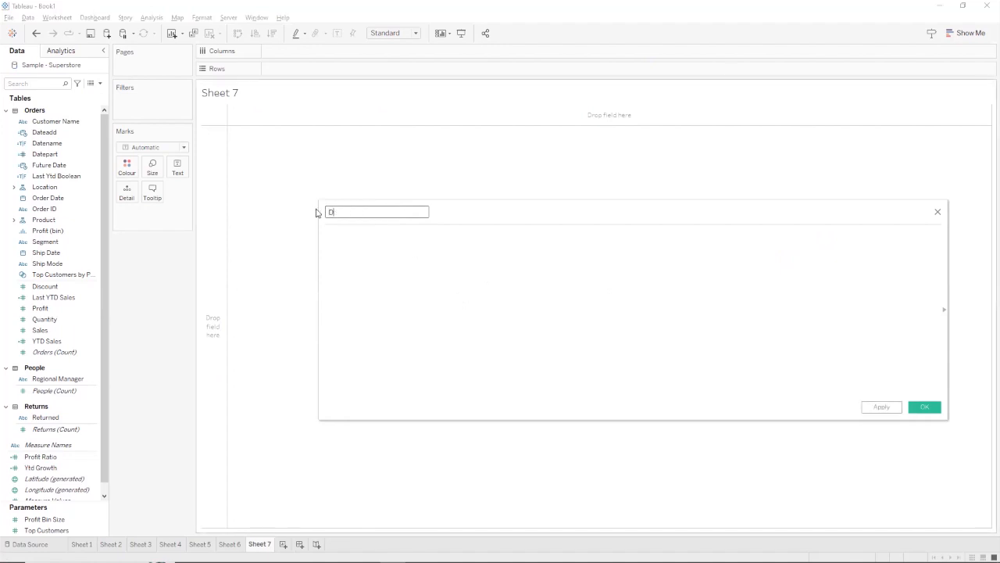
{"action": "type", "text": "ate Part YTD"}
{"action": "key", "text": "Tab"}
{"action": "left_click", "coordinate": [392, 211]}
{"action": "type", "text": "Sales"}
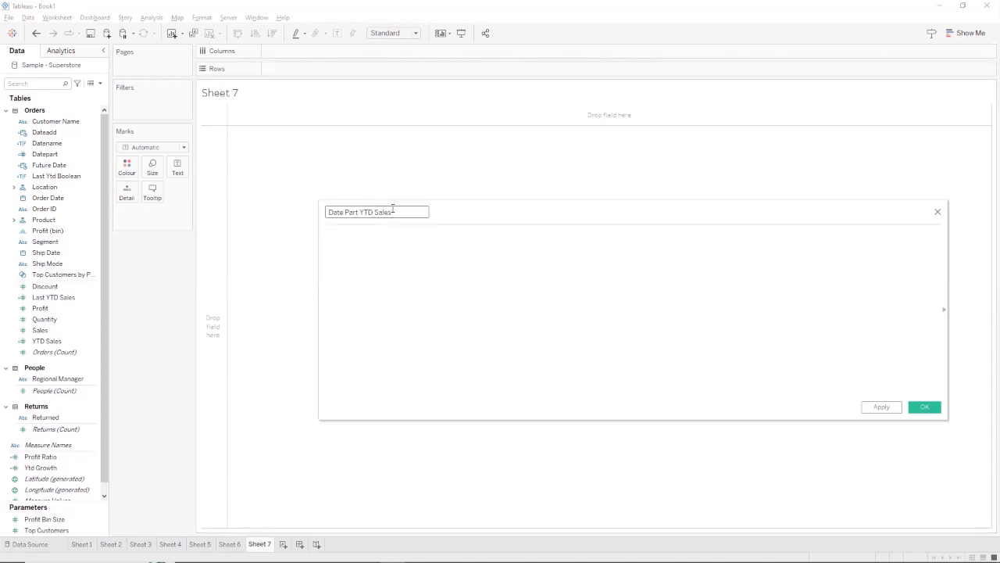
Begin the Date Part YTD Sales formula with IF followed by the DATEPART function.
{"action": "type", "text": "IF"}
{"action": "left_click", "coordinate": [359, 239]}
{"action": "left_click_drag", "start_coordinate": [319, 239], "coordinate": [326, 247]}
{"action": "scroll", "coordinate": [390, 261], "scroll_direction": "up", "scroll_amount": 3}
{"action": "left_click", "coordinate": [379, 247]}
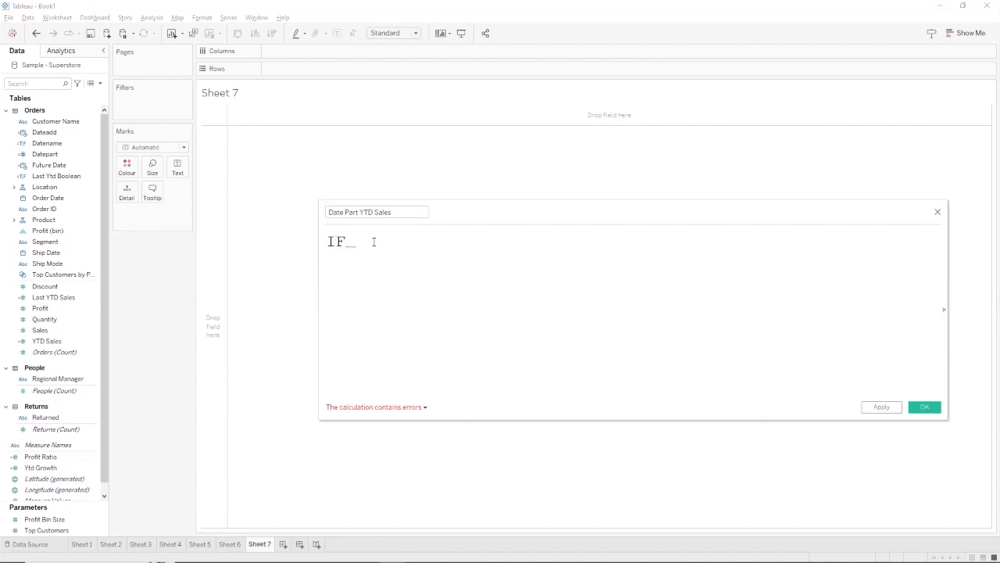
{"action": "type", "text": "date"}
{"action": "key", "text": "Down"}
{"action": "key", "text": "Down"}
{"action": "key", "text": "Down"}
{"action": "key", "text": "Down"}
{"action": "key", "text": "Down"}
{"action": "key", "text": "Down"}
{"action": "key", "text": "Down"}
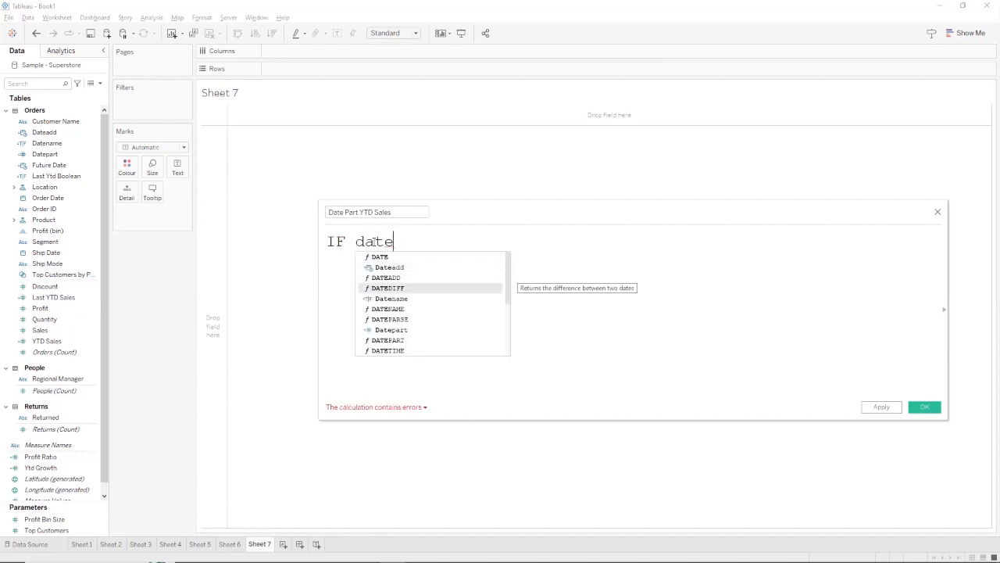
{"action": "key", "text": "Down"}
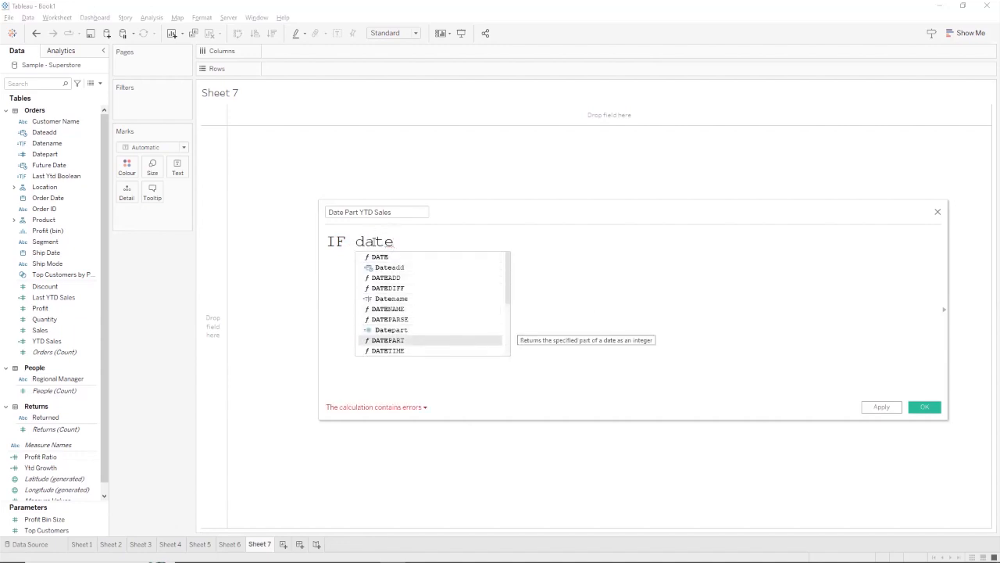
{"action": "key", "text": "Return"}
Give DATEPART the arguments 'year' and [Order Date], followed by an equals sign.
{"action": "type", "text": "''"}
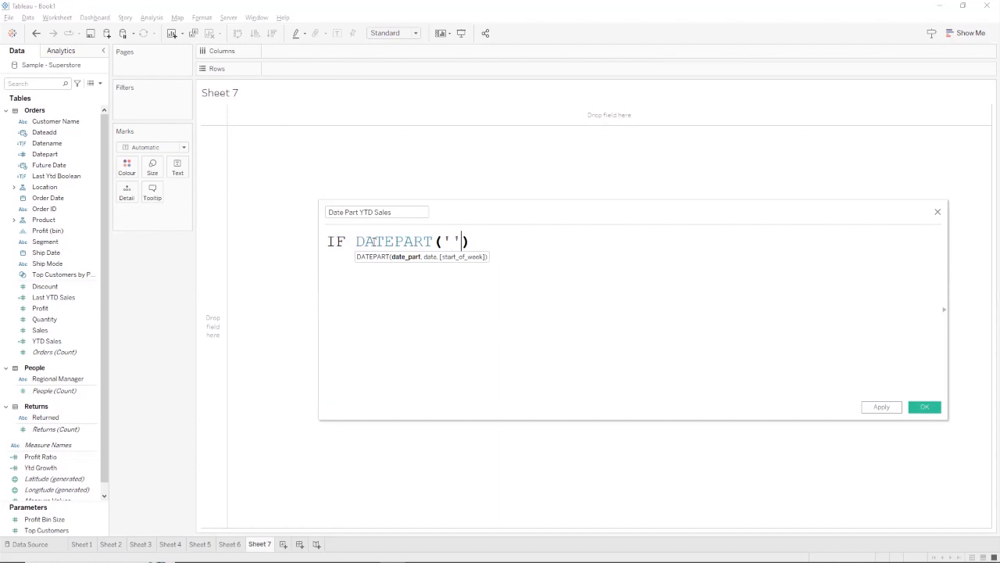
{"action": "key", "text": "Left"}
{"action": "type", "text": "year"}
{"action": "key", "text": "Right"}
{"action": "type", "text": ","}
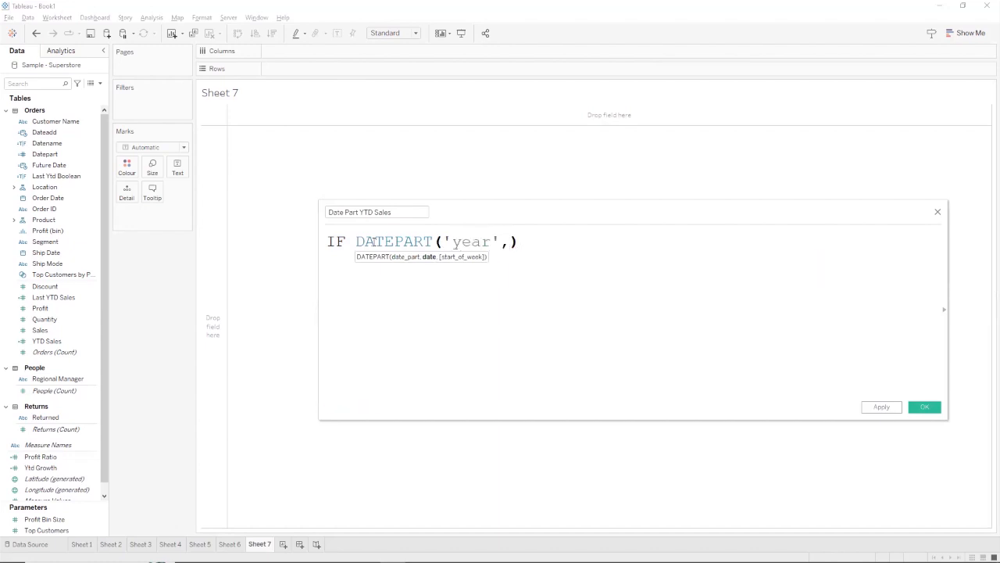
{"action": "type", "text": "ord"}
{"action": "key", "text": "Return"}
{"action": "key", "text": "Right"}
{"action": "type", "text": "="}
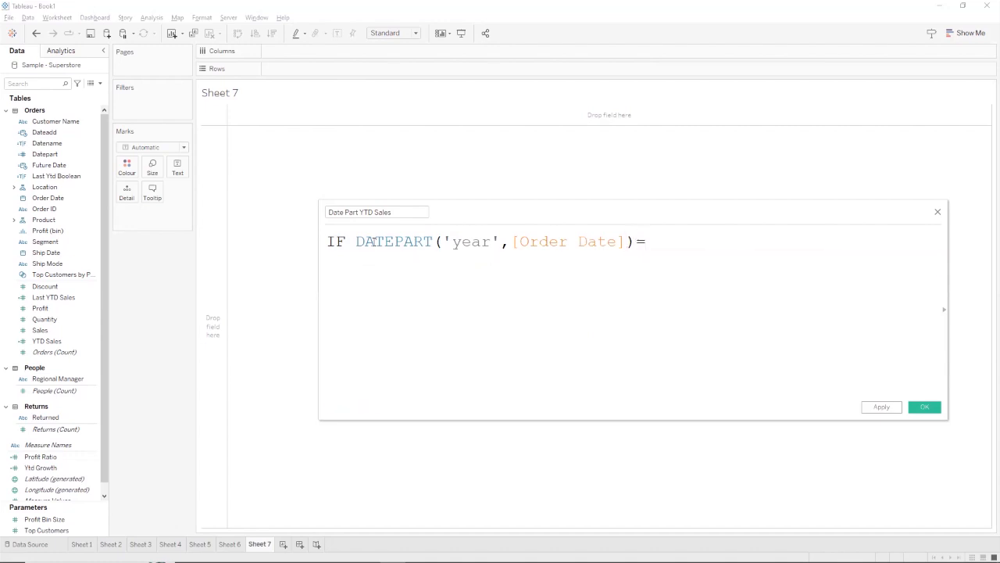
Insert a second DATEPART function on the other side of the equals sign.
{"action": "type", "text": "date"}
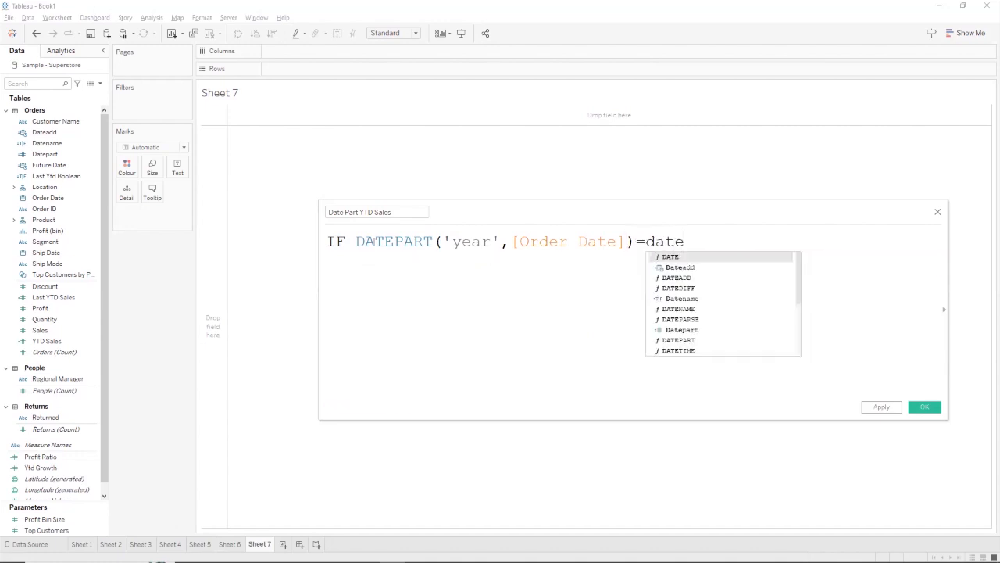
{"action": "key", "text": "Down"}
{"action": "key", "text": "Down"}
{"action": "key", "text": "Down"}
{"action": "key", "text": "Down"}
{"action": "key", "text": "Down"}
{"action": "key", "text": "Down"}
{"action": "key", "text": "Down"}
{"action": "key", "text": "Down"}
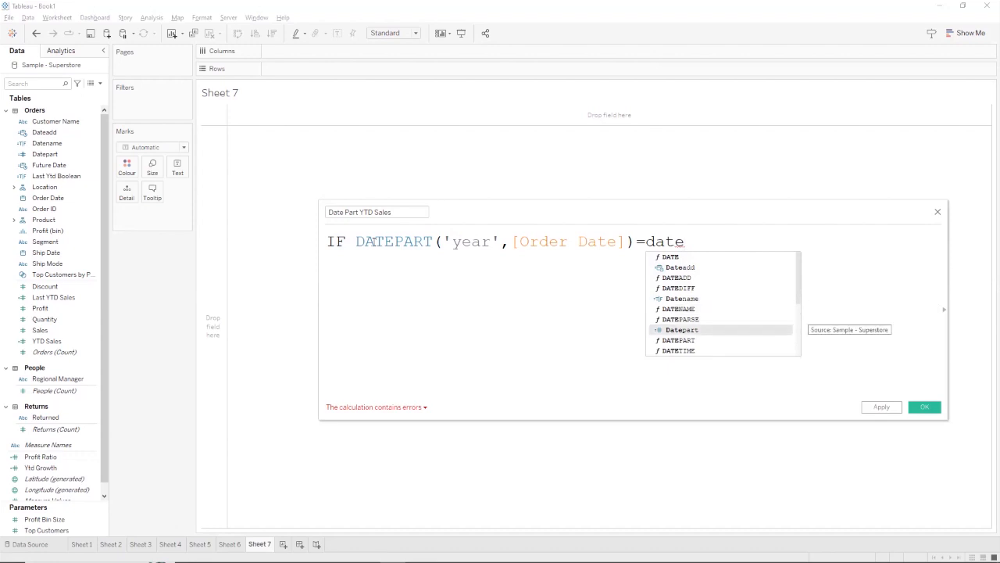
{"action": "key", "text": "Return"}
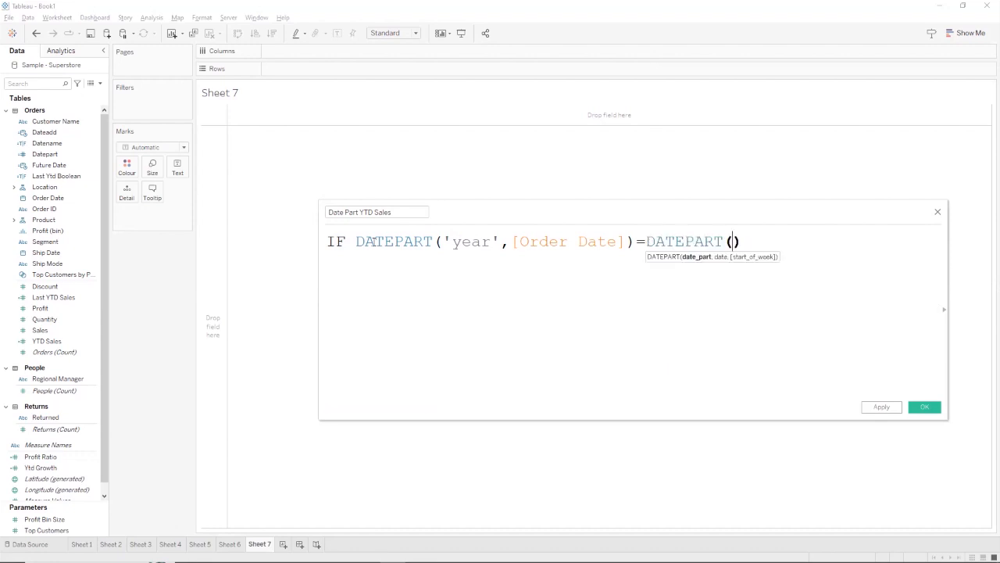
Fill the second DATEPART with 'year' as the date part and TODAY() as the date.
{"action": "type", "text": "''"}
{"action": "key", "text": "Left"}
{"action": "type", "text": "year"}
{"action": "key", "text": "End"}
{"action": "type", "text": ",toda"}
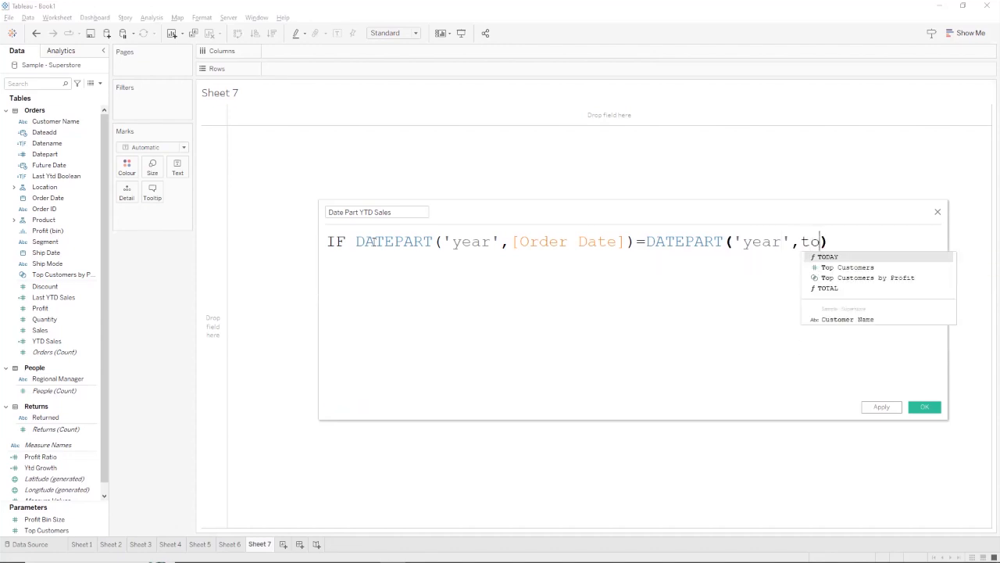
{"action": "key", "text": "Return"}
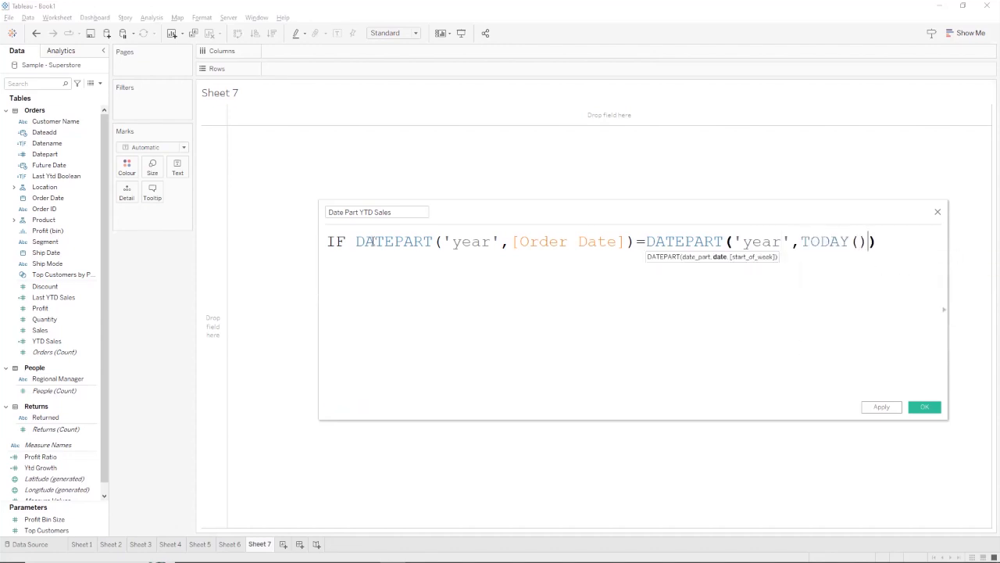
Add Order Date by year to Rows on Sheet 7 and open its date-level options.
{"action": "left_click_drag", "start_coordinate": [48, 198], "coordinate": [324, 70]}
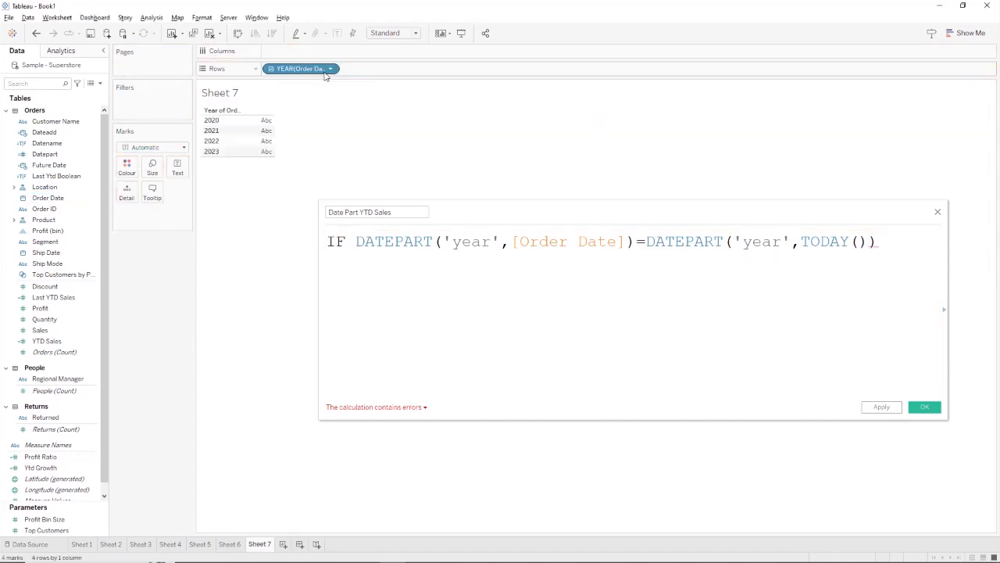
{"action": "left_click", "coordinate": [331, 70]}
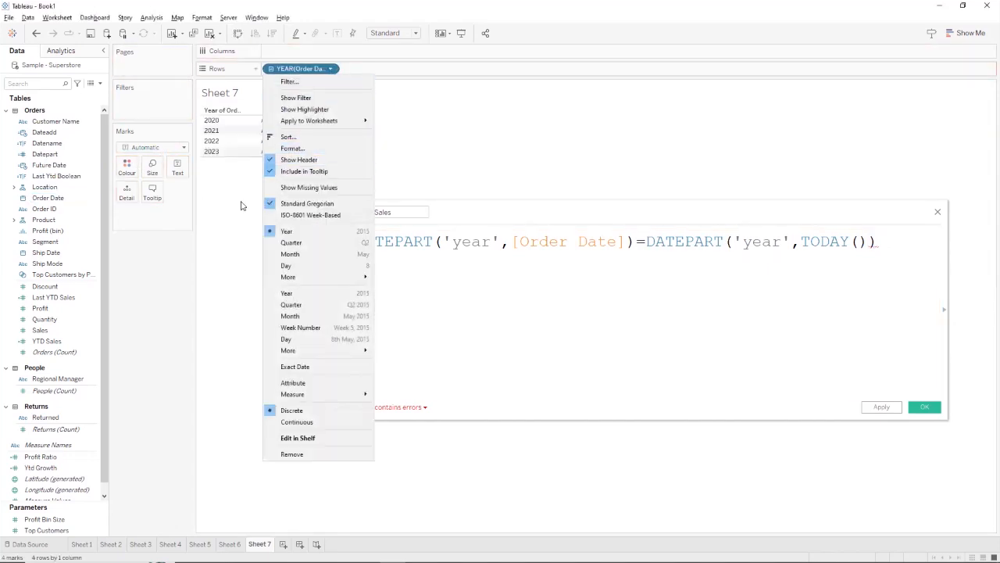
{"action": "left_click", "coordinate": [312, 315]}
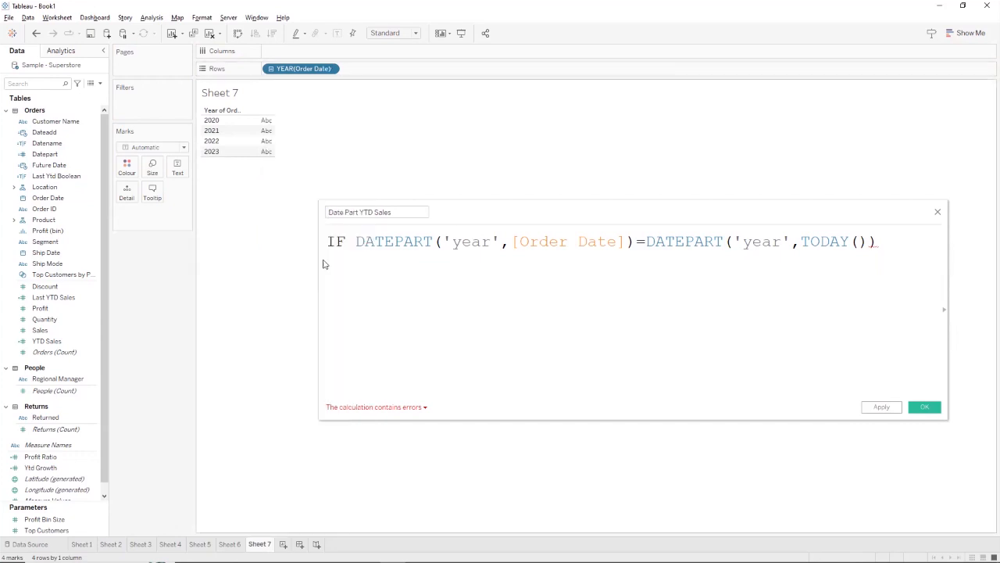
Show Order Date in Rows as exact, discrete dates instead of months.
{"action": "left_click", "coordinate": [330, 70]}
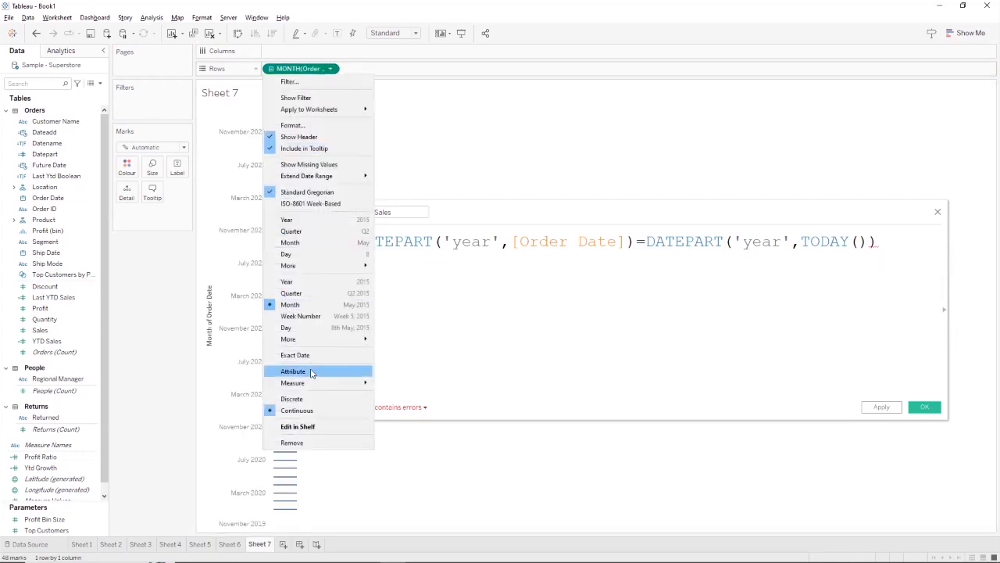
{"action": "left_click", "coordinate": [317, 356]}
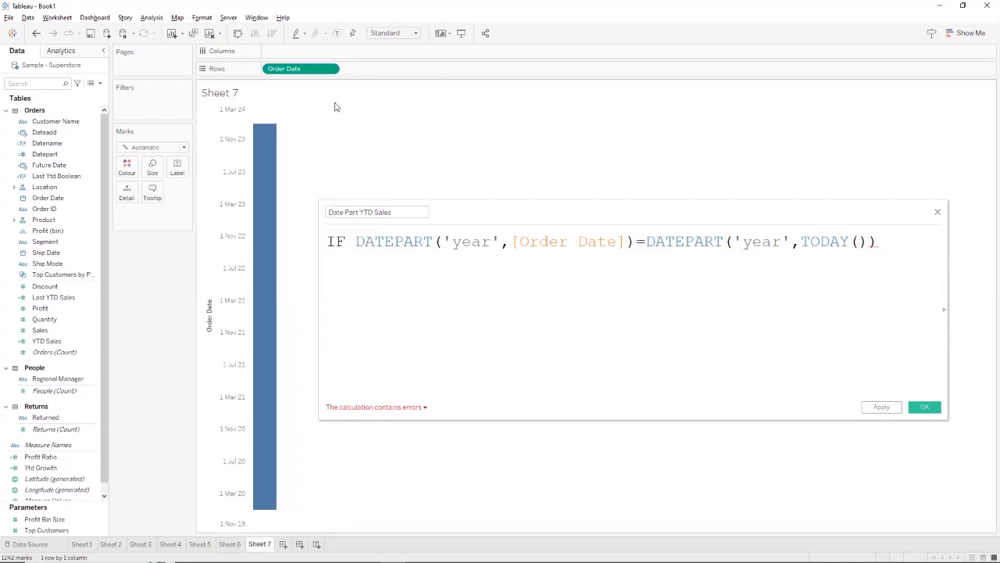
{"action": "left_click", "coordinate": [331, 69]}
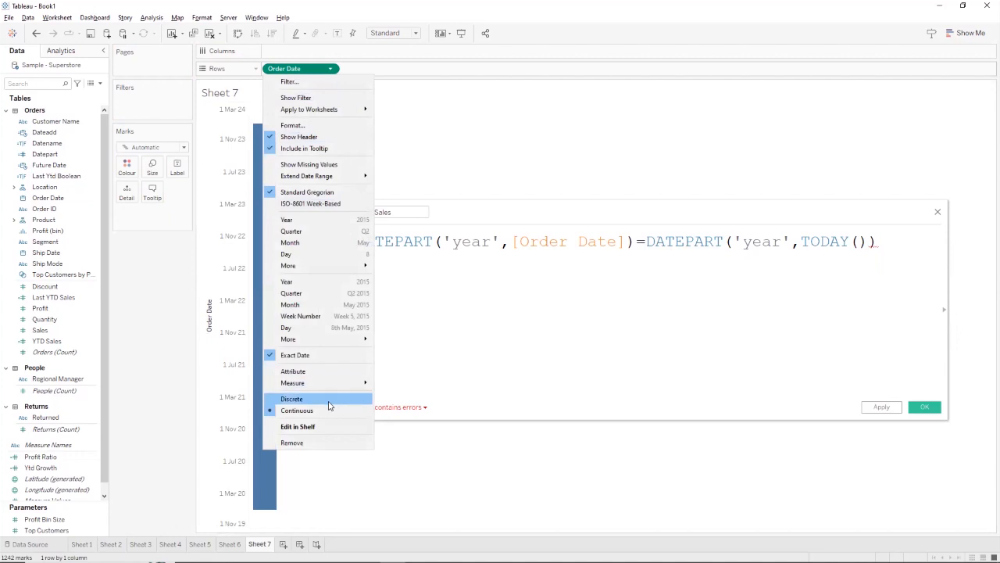
{"action": "left_click", "coordinate": [331, 397]}
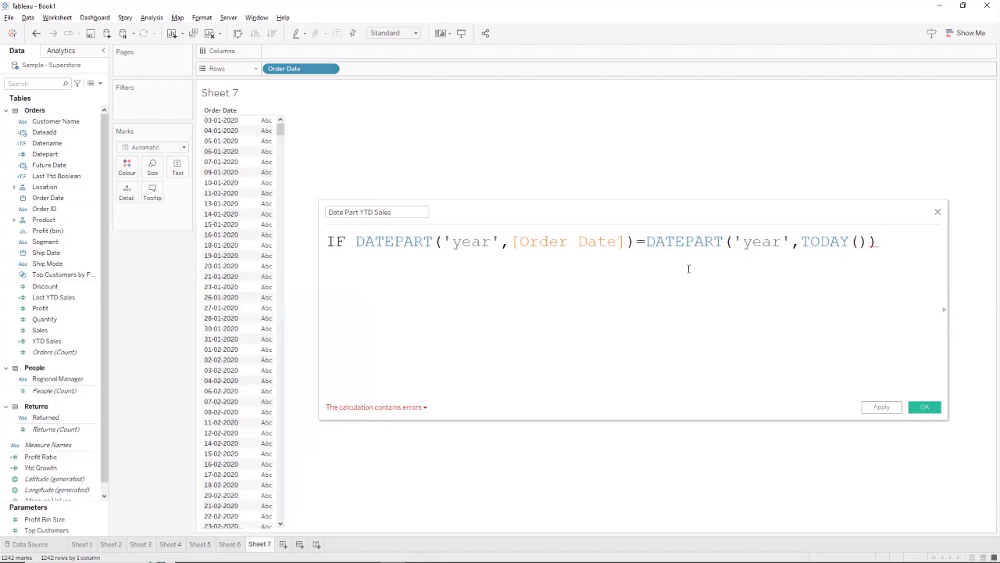
Remove IF from the Date Part YTD Sales formula and add the remaining year comparison to Rows after Order Date.
{"action": "double_click", "coordinate": [351, 241]}
{"action": "left_click_drag", "start_coordinate": [332, 233], "coordinate": [326, 236]}
{"action": "key", "text": "BackSpace"}
{"action": "left_click", "coordinate": [636, 300]}
{"action": "left_click_drag", "start_coordinate": [870, 245], "coordinate": [325, 242]}
{"action": "left_click_drag", "start_coordinate": [569, 251], "coordinate": [459, 75]}
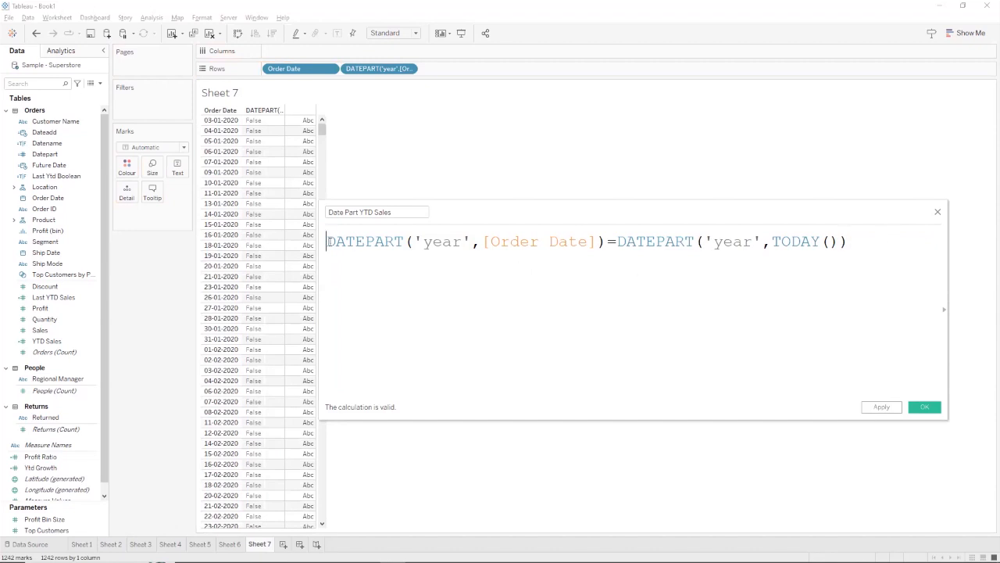
Examine how the year comparison evaluates for each order date, from the first dates down to the end of the list.
{"action": "left_click_drag", "start_coordinate": [327, 242], "coordinate": [365, 242]}
{"action": "left_click", "coordinate": [389, 283]}
{"action": "left_click", "coordinate": [329, 238]}
{"action": "left_click_drag", "start_coordinate": [605, 241], "coordinate": [326, 241]}
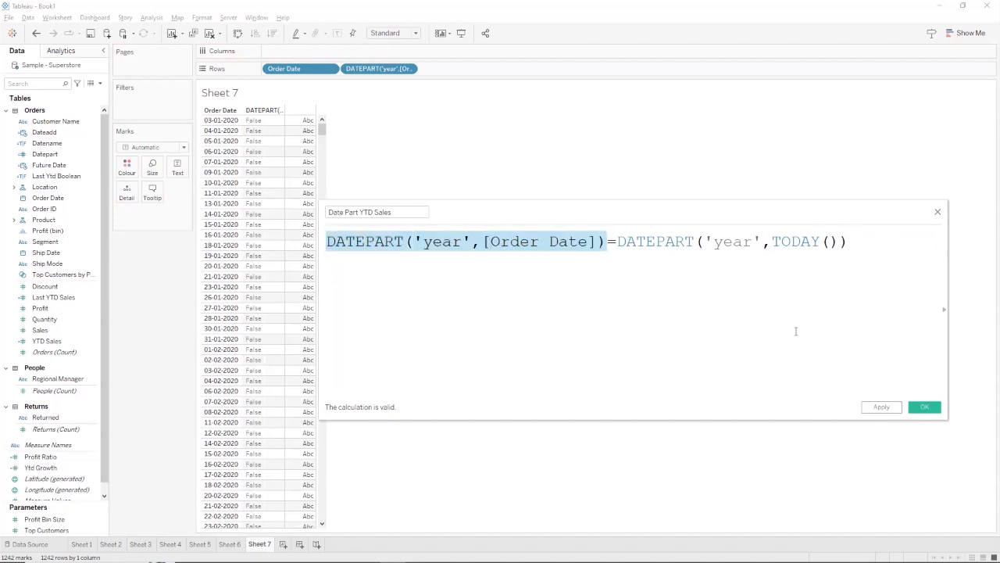
{"action": "left_click_drag", "start_coordinate": [519, 207], "coordinate": [594, 210]}
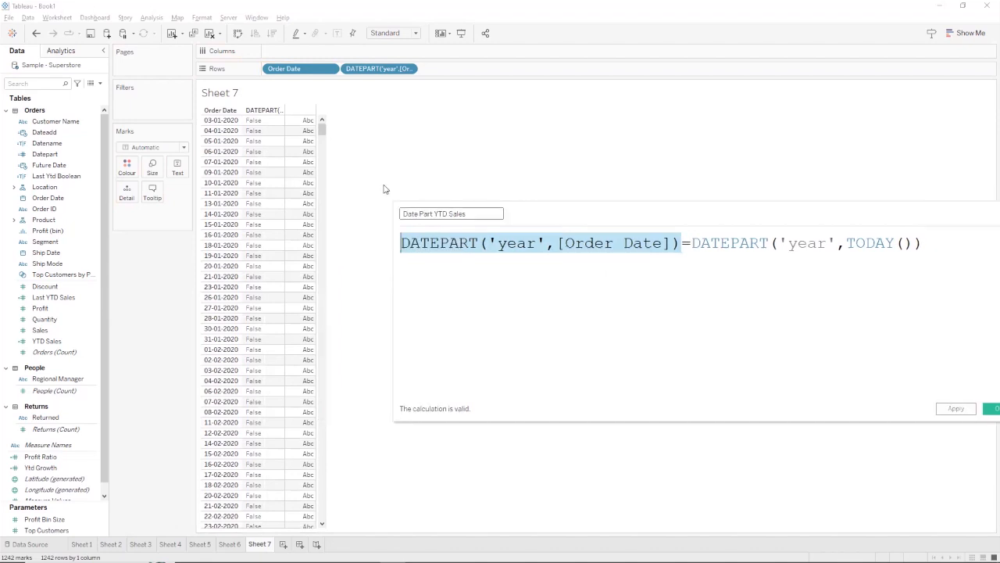
{"action": "left_click_drag", "start_coordinate": [326, 127], "coordinate": [296, 531]}
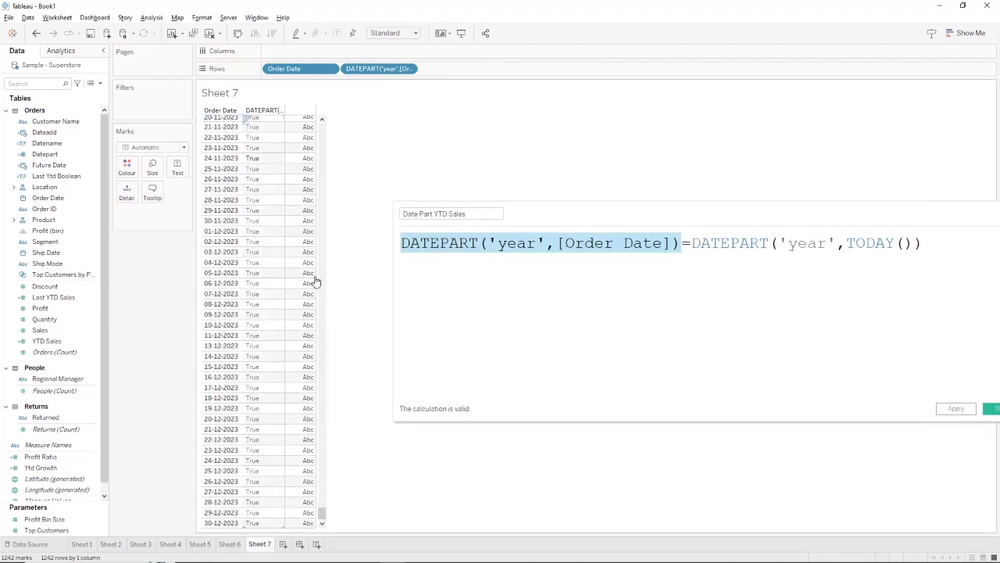
Extend the year comparison with an and condition on a new line requiring [Order Date] <= TODAY().
{"action": "left_click_drag", "start_coordinate": [771, 211], "coordinate": [690, 233]}
{"action": "left_click", "coordinate": [870, 272]}
{"action": "type", "text": "and"}
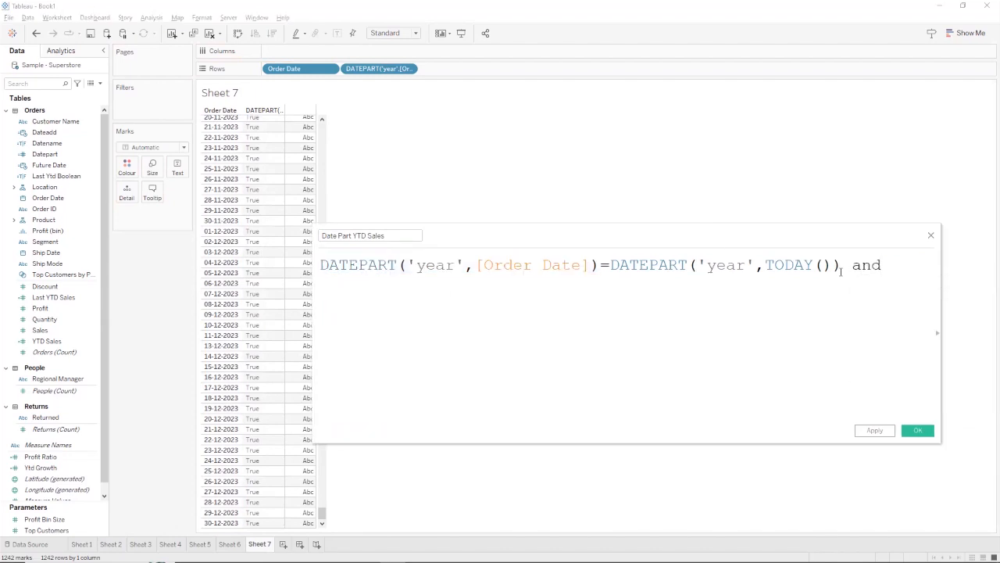
{"action": "key", "text": "Return"}
{"action": "type", "text": "ord"}
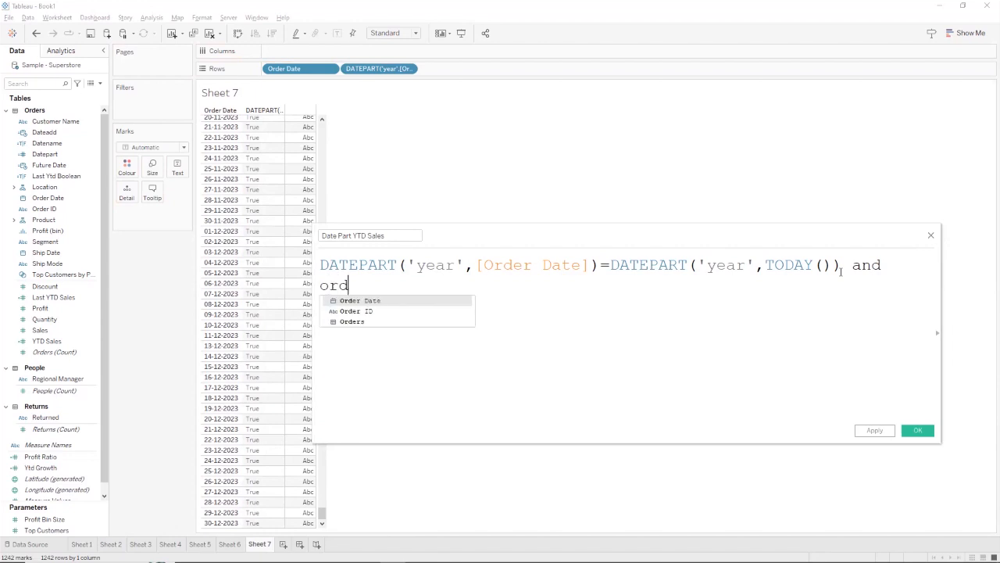
{"action": "key", "text": "Return"}
{"action": "type", "text": "<"}
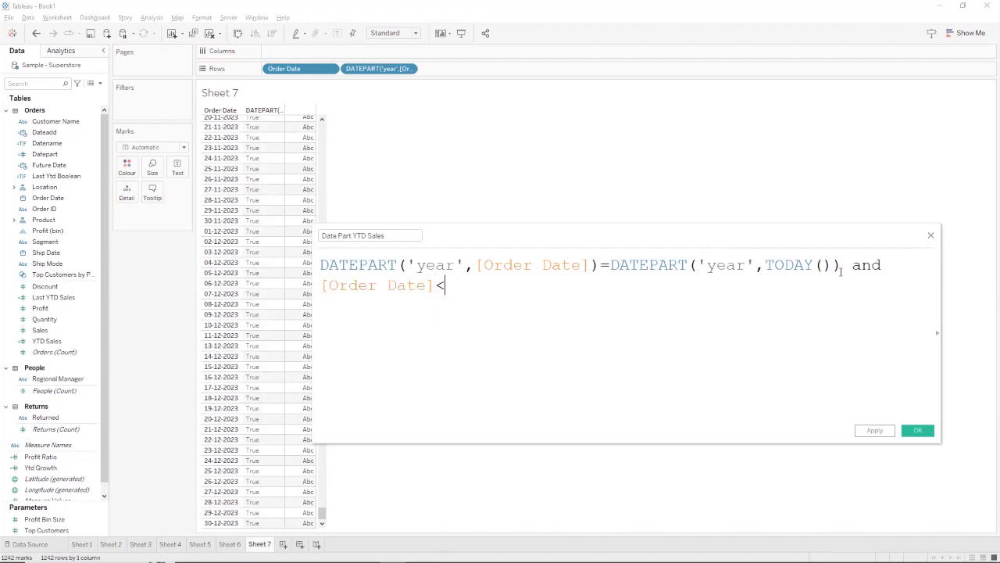
{"action": "type", "text": "= toda"}
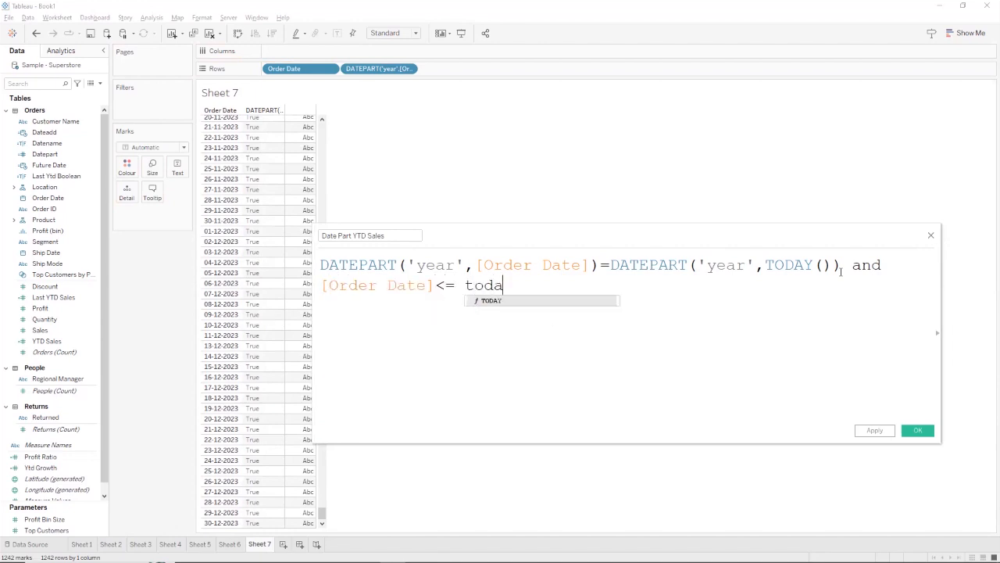
{"action": "key", "text": "Return"}
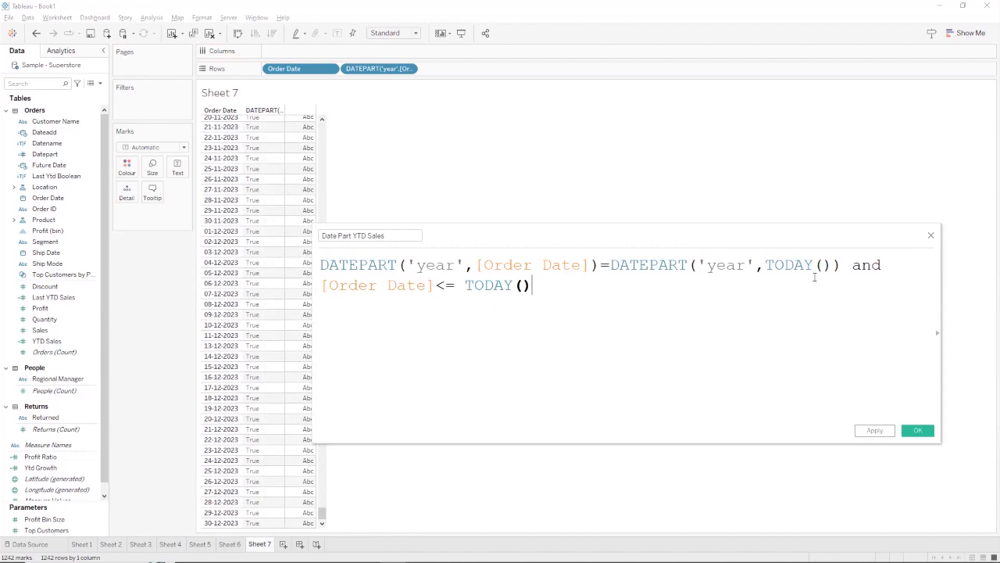
Insert IF on its own line above the DATEPART condition.
{"action": "left_click", "coordinate": [320, 266]}
{"action": "key", "text": "Return"}
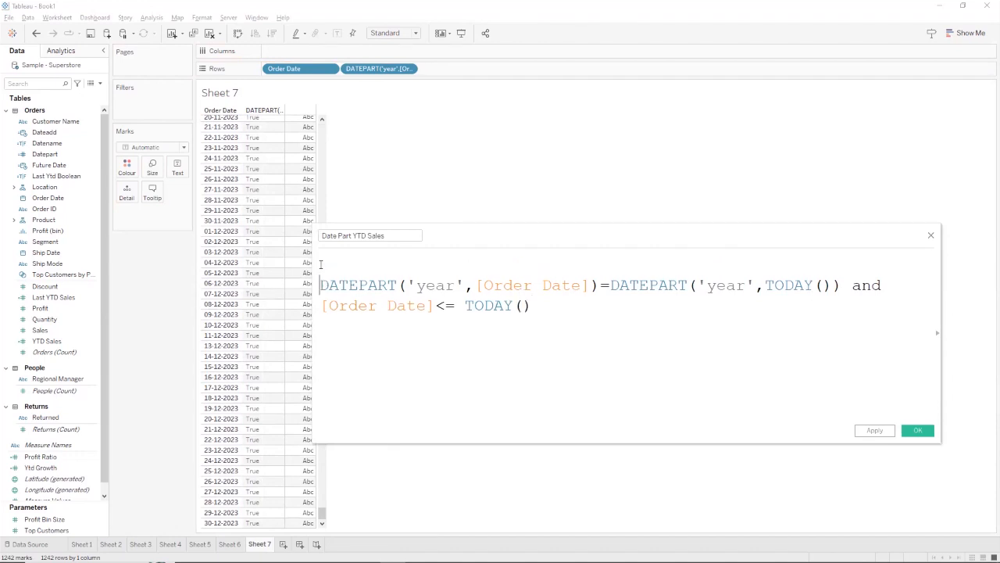
{"action": "left_click", "coordinate": [339, 261]}
{"action": "type", "text": "if"}
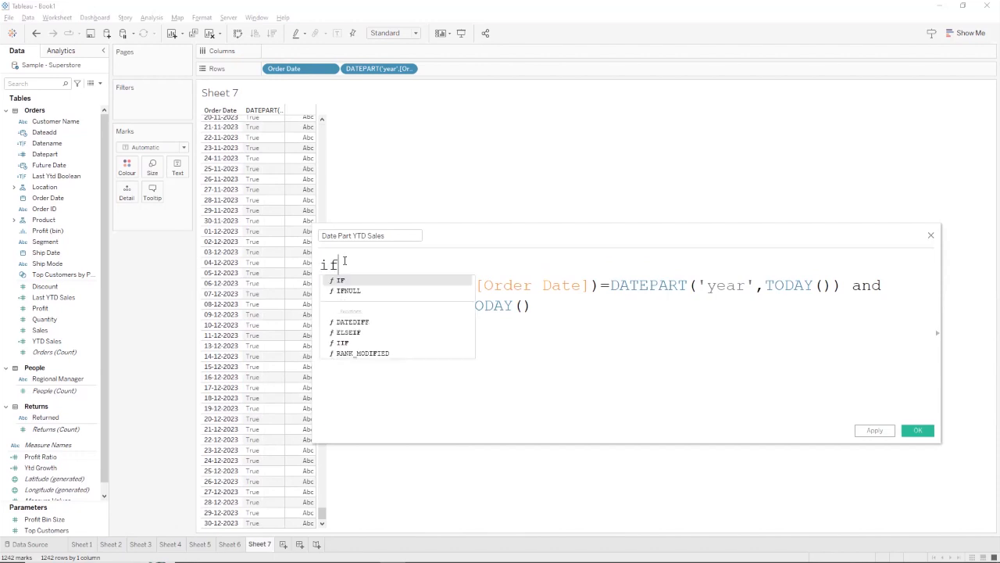
{"action": "key", "text": "Return"}
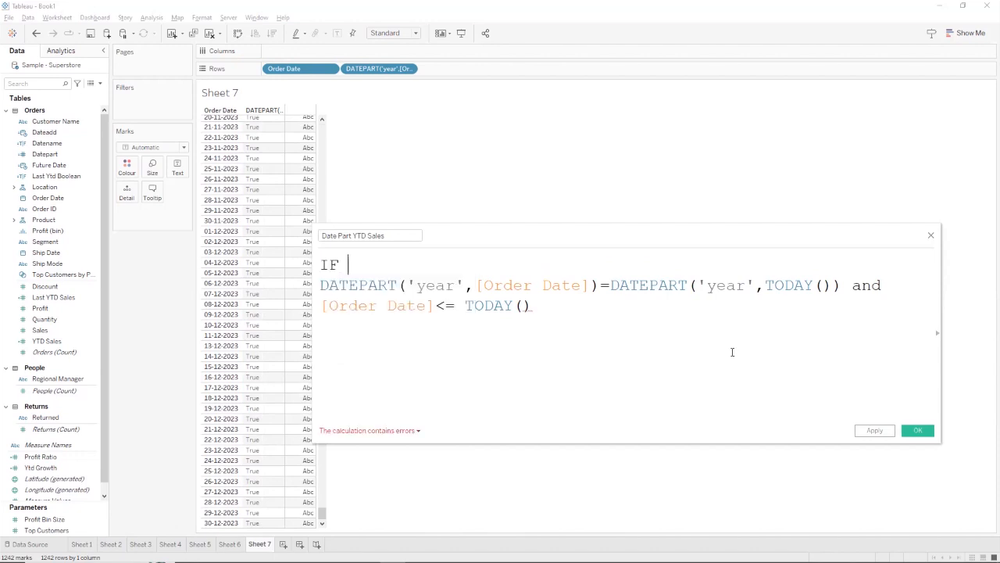
Complete the formula with THEN [Sales] END and save the Date Part YTD Sales field.
{"action": "left_click", "coordinate": [663, 320]}
{"action": "type", "text": "the"}
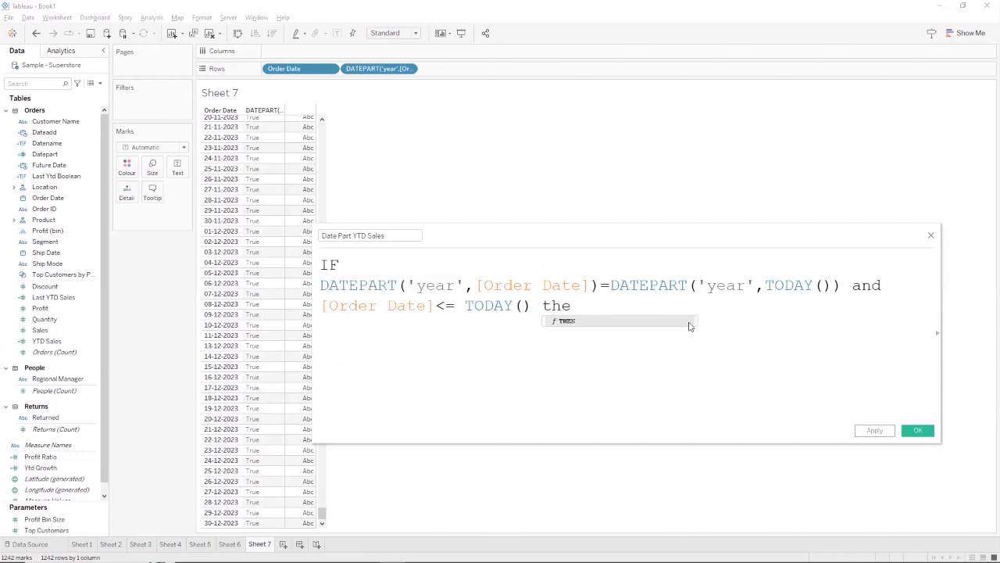
{"action": "key", "text": "Return"}
{"action": "type", "text": "sa"}
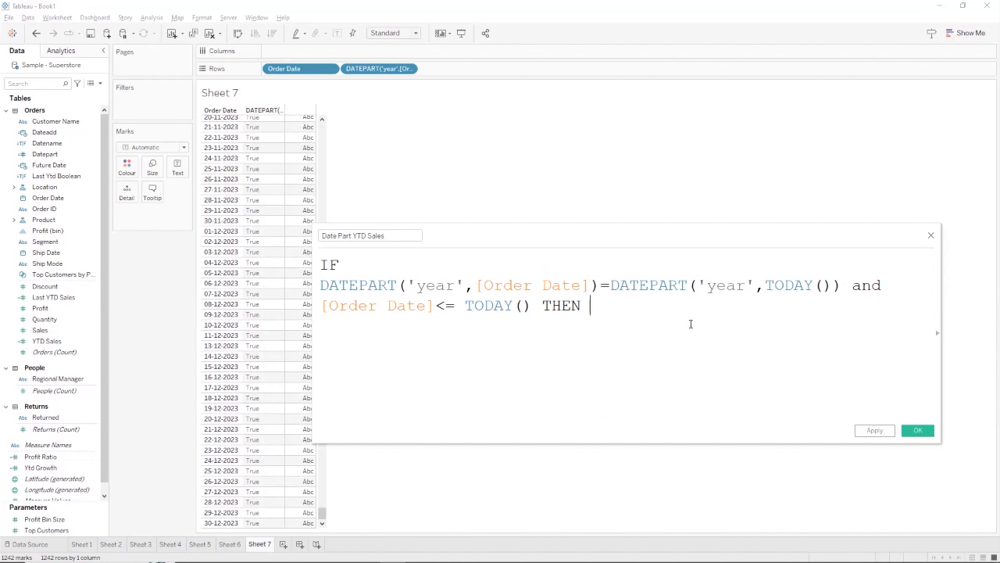
{"action": "key", "text": "Return"}
{"action": "type", "text": "end"}
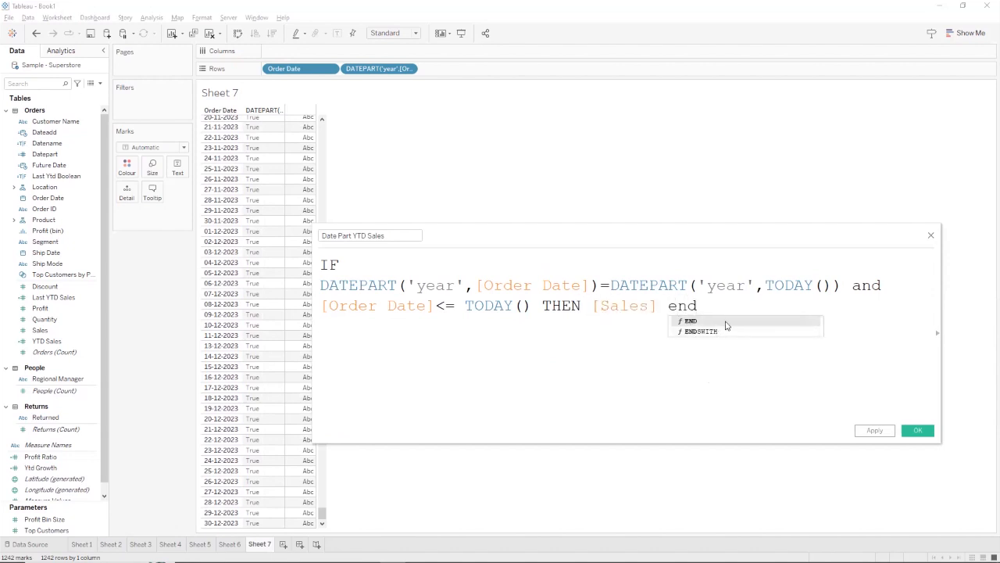
{"action": "key", "text": "Return"}
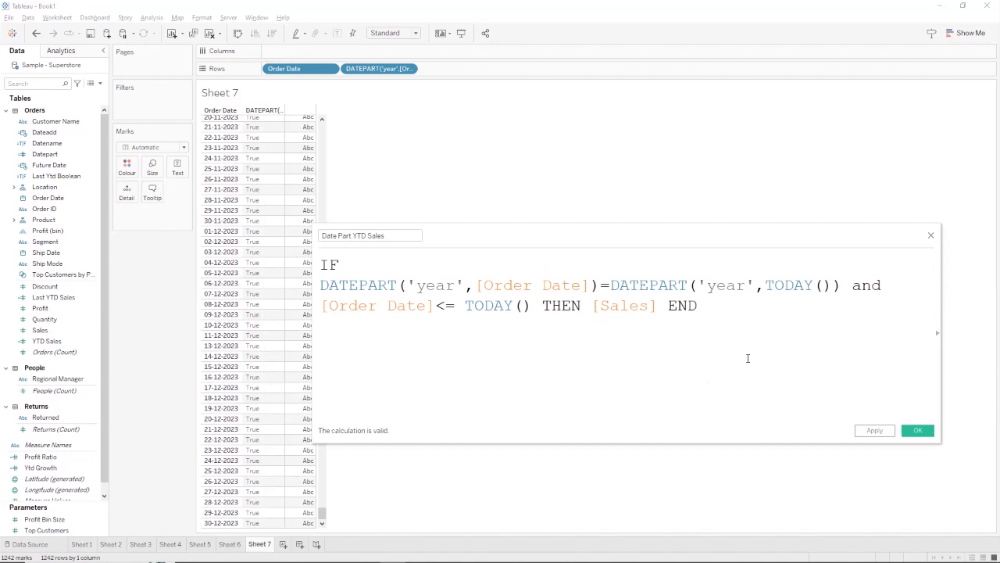
{"action": "left_click", "coordinate": [917, 430]}
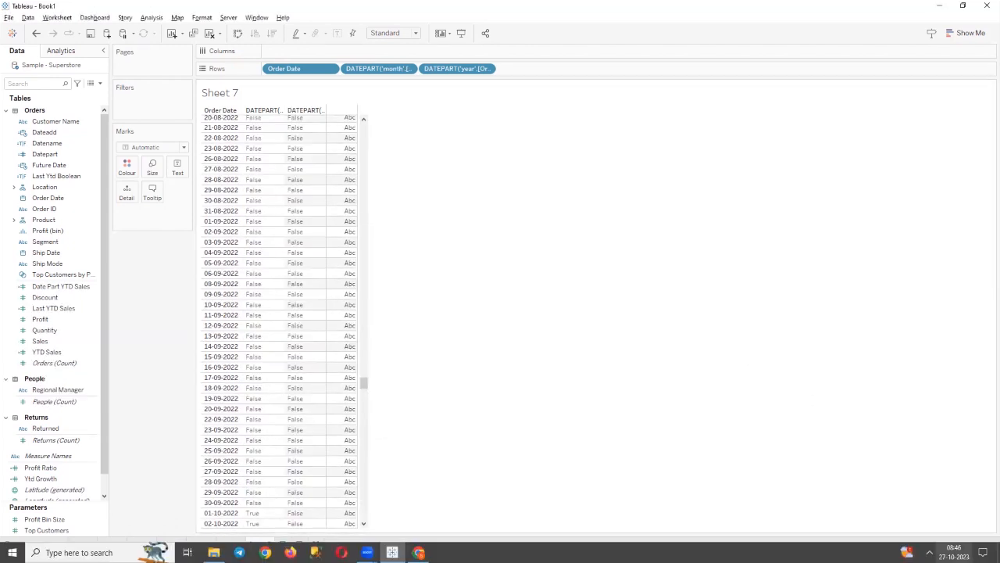
Create a new calculated field named Last Year MTD.
{"action": "left_click", "coordinate": [100, 84]}
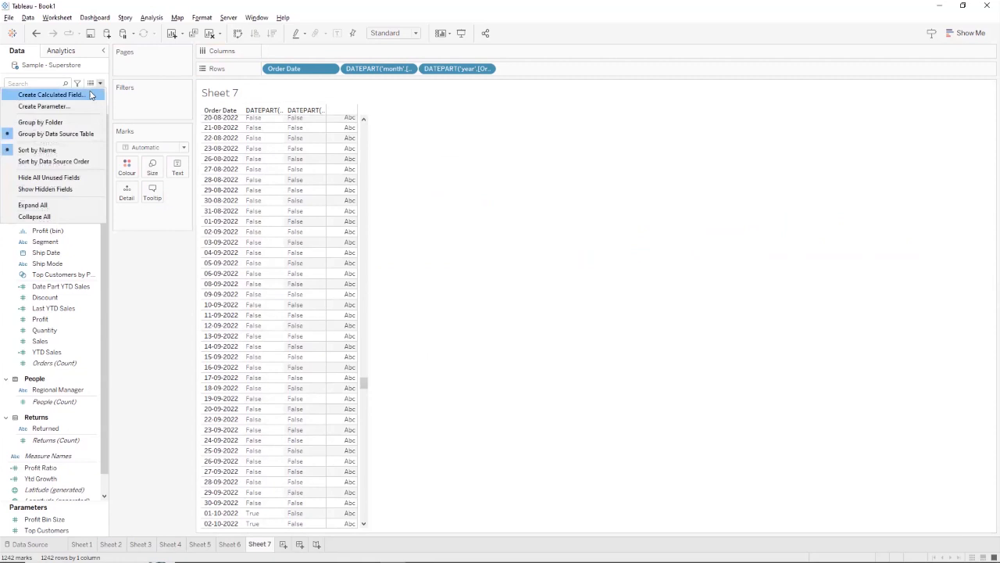
{"action": "left_click", "coordinate": [90, 95]}
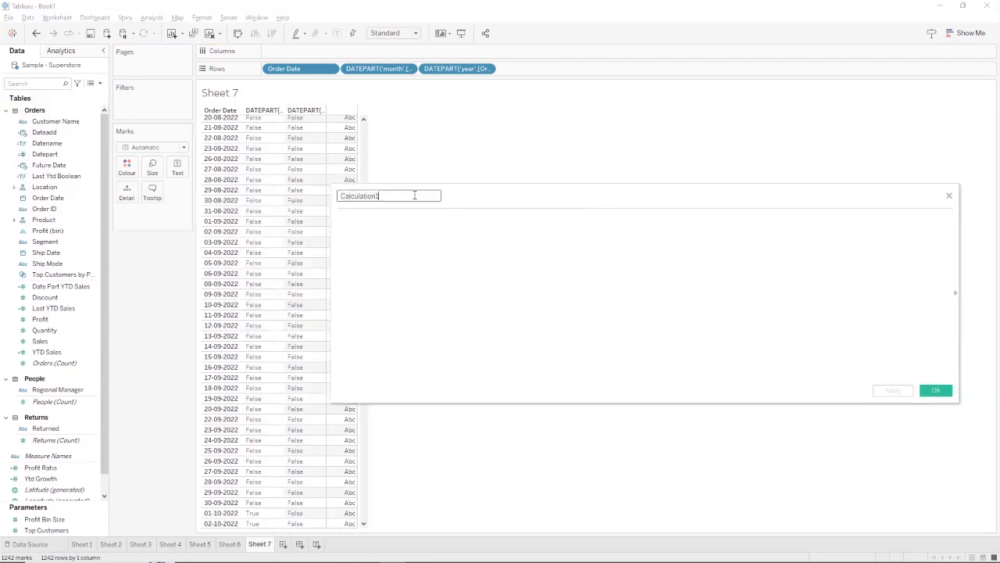
{"action": "type", "text": "Last"}
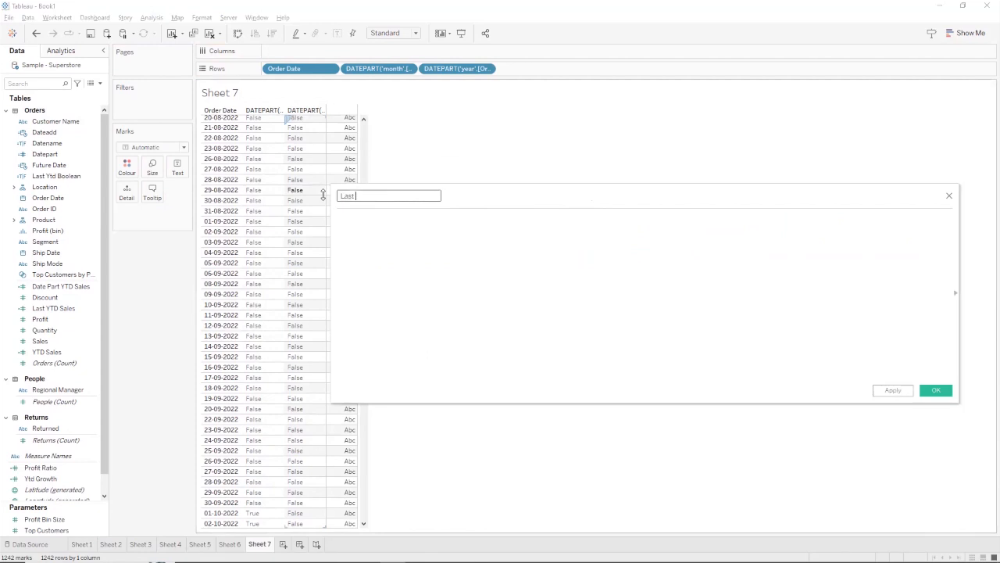
{"action": "type", "text": " Year MTD"}
{"action": "key", "text": "Return"}
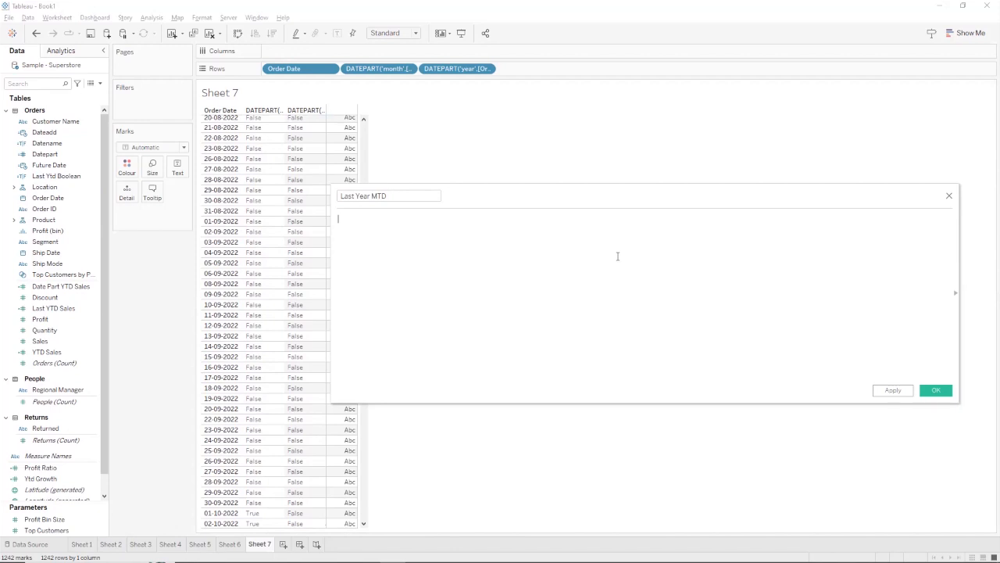
Enter DATEPART('month',[Order Date])=DATEPART('month',TODAY()) as the formula, copy it, and enlarge the formula text.
{"action": "type", "text": "DATEPART('month',[Order Date])=DATEPART('month',TODAY())"}
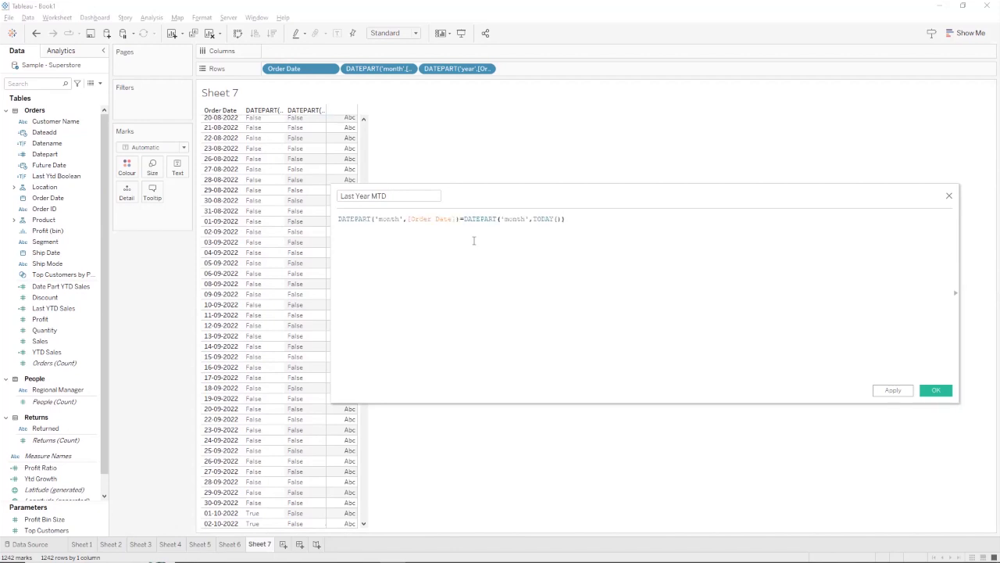
{"action": "key", "text": "ctrl+a"}
{"action": "key", "text": "ctrl+c"}
{"action": "scroll", "coordinate": [537, 272], "scroll_direction": "up", "scroll_amount": 2}
{"action": "scroll", "coordinate": [538, 272], "scroll_direction": "up", "scroll_amount": 1}
{"action": "left_click", "coordinate": [351, 238]}
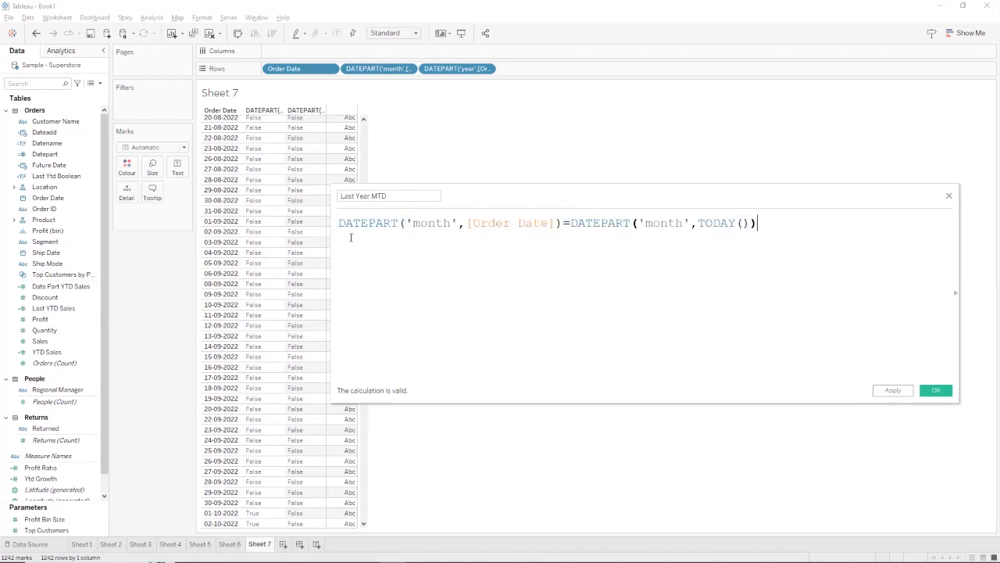
Change the date part in both DATEPART functions to 'year'.
{"action": "left_click_drag", "start_coordinate": [411, 223], "coordinate": [451, 223]}
{"action": "type", "text": "year"}
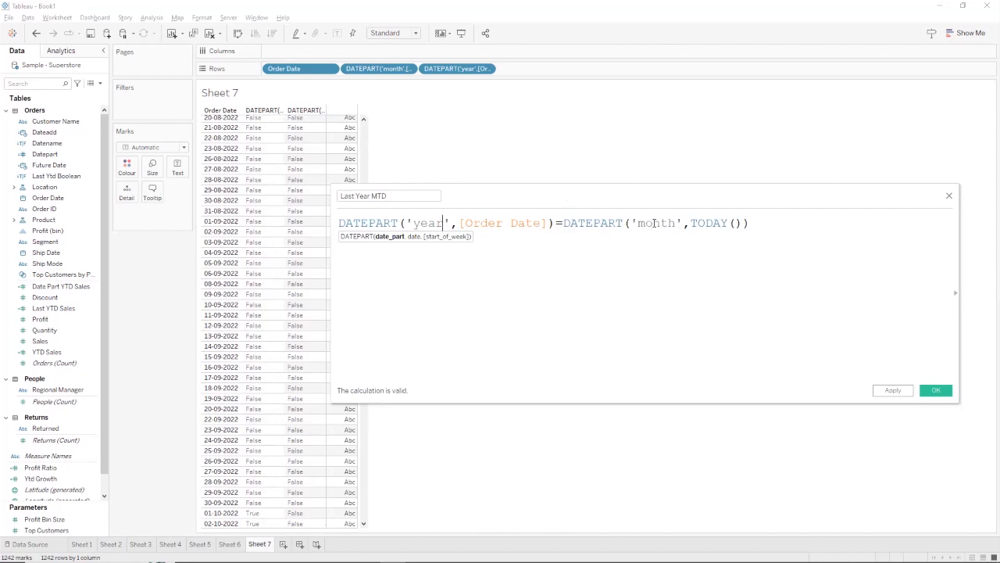
{"action": "left_click_drag", "start_coordinate": [639, 222], "coordinate": [678, 222]}
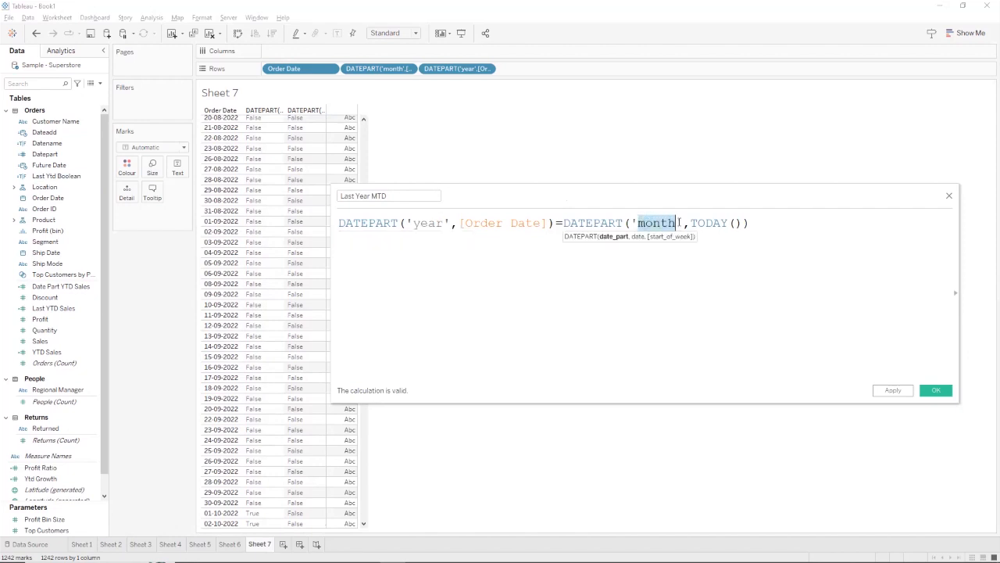
{"action": "type", "text": "year"}
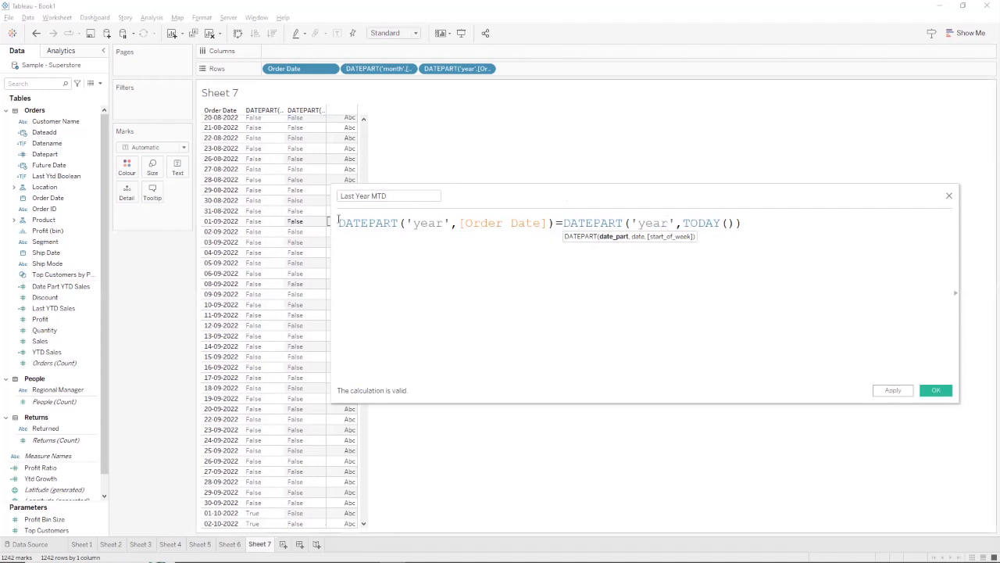
Append -1 and to the year comparison, and paste the copied month comparison on the following line.
{"action": "left_click", "coordinate": [800, 222]}
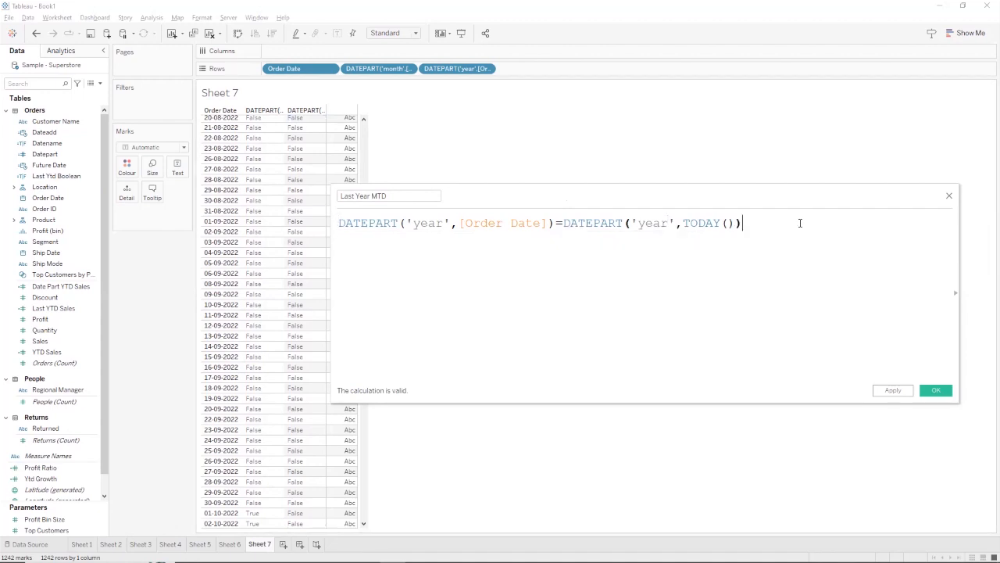
{"action": "type", "text": "-1 and"}
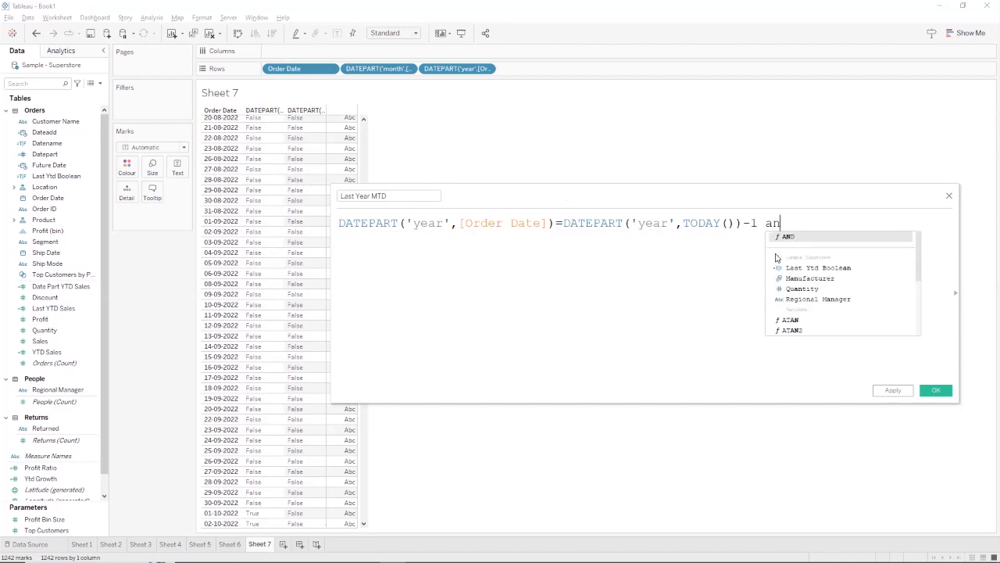
{"action": "key", "text": "Return"}
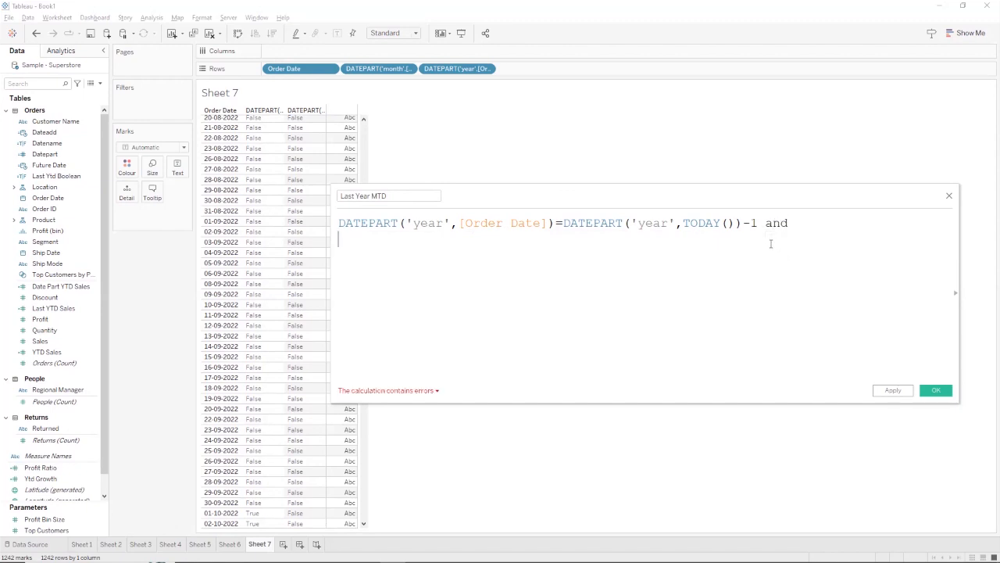
{"action": "key", "text": "ctrl+v"}
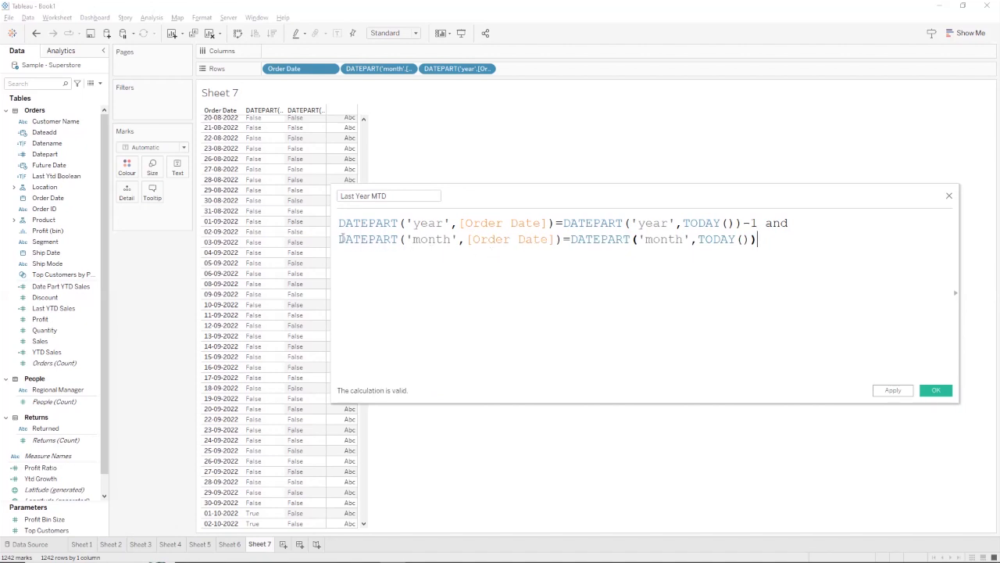
{"action": "left_click_drag", "start_coordinate": [339, 240], "coordinate": [562, 246]}
{"action": "left_click_drag", "start_coordinate": [758, 224], "coordinate": [334, 221]}
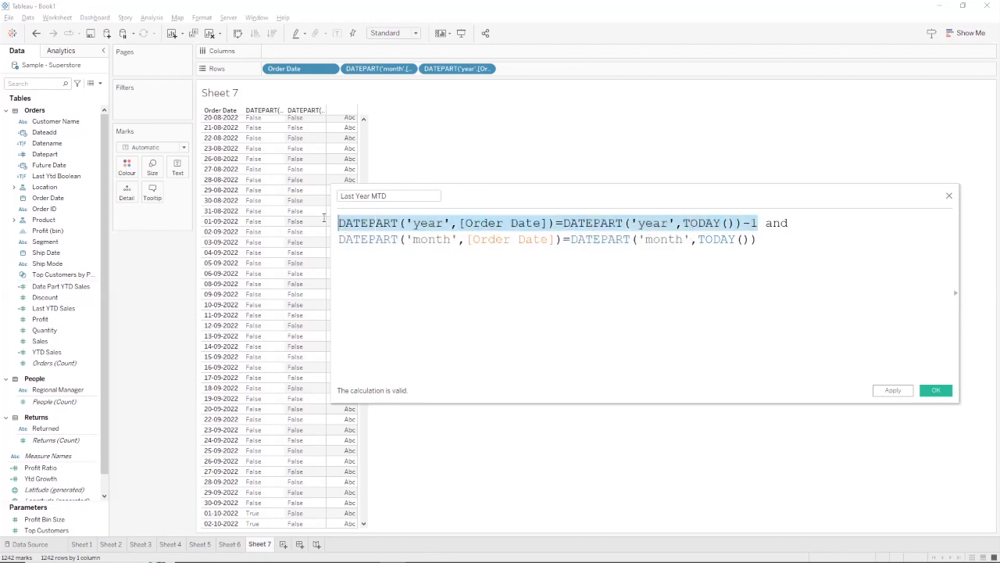
Append and after the month comparison in the Last Year MTD formula and start a third line with [Order Date]<=.
{"action": "left_click", "coordinate": [767, 240]}
{"action": "left_click_drag", "start_coordinate": [767, 240], "coordinate": [339, 238]}
{"action": "left_click", "coordinate": [553, 262]}
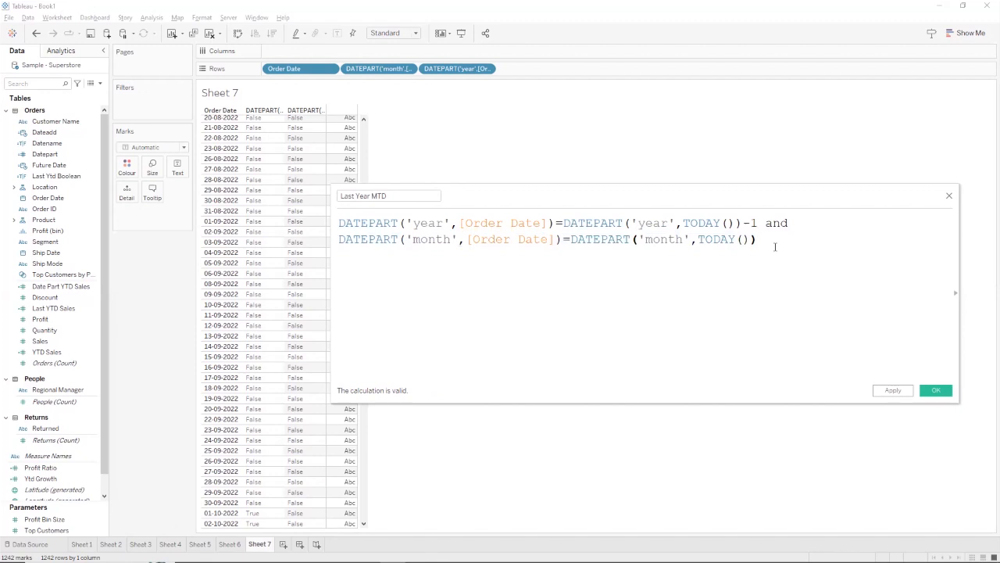
{"action": "type", "text": "and"}
{"action": "key", "text": "Return"}
{"action": "type", "text": "ord"}
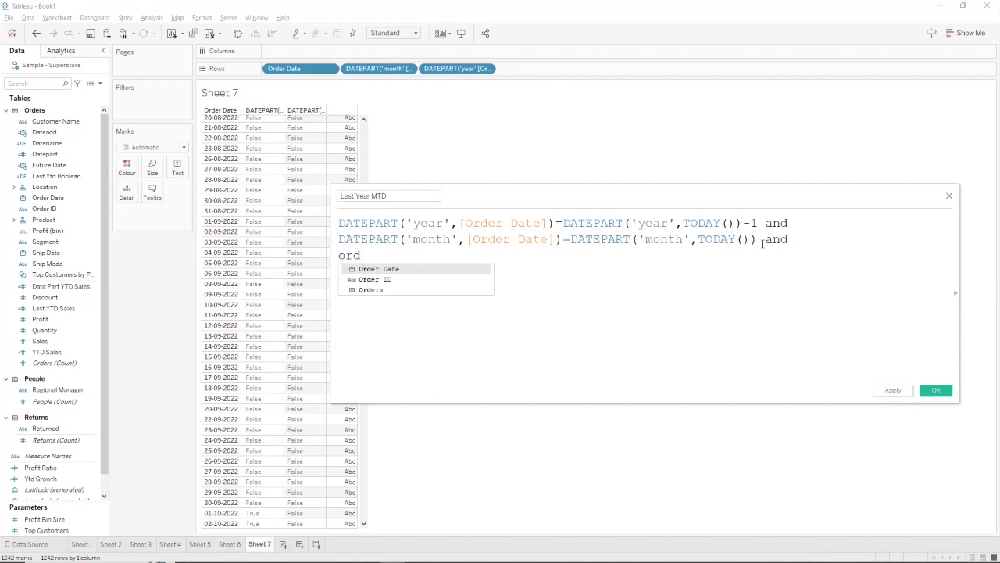
{"action": "key", "text": "Return"}
{"action": "type", "text": "<="}
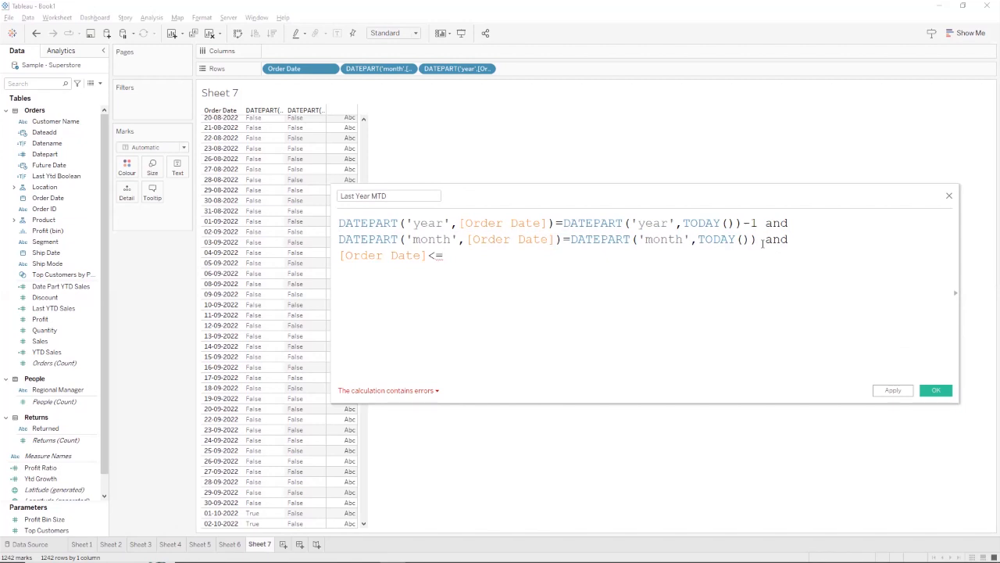
Complete the Order Date comparison with DATEADD('year',-1,TODAY()).
{"action": "type", "text": "dat"}
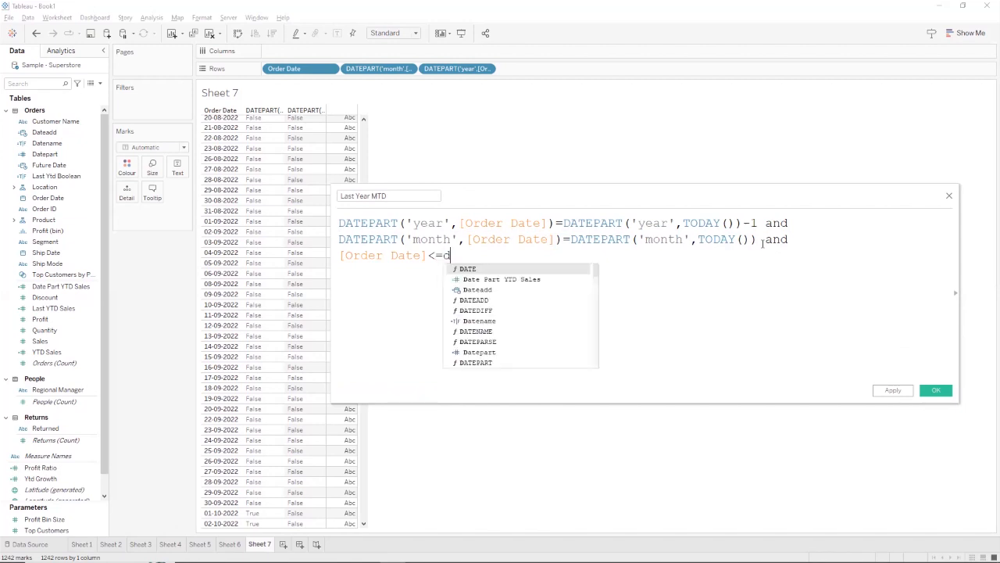
{"action": "key", "text": "Down"}
{"action": "key", "text": "Down"}
{"action": "key", "text": "Down"}
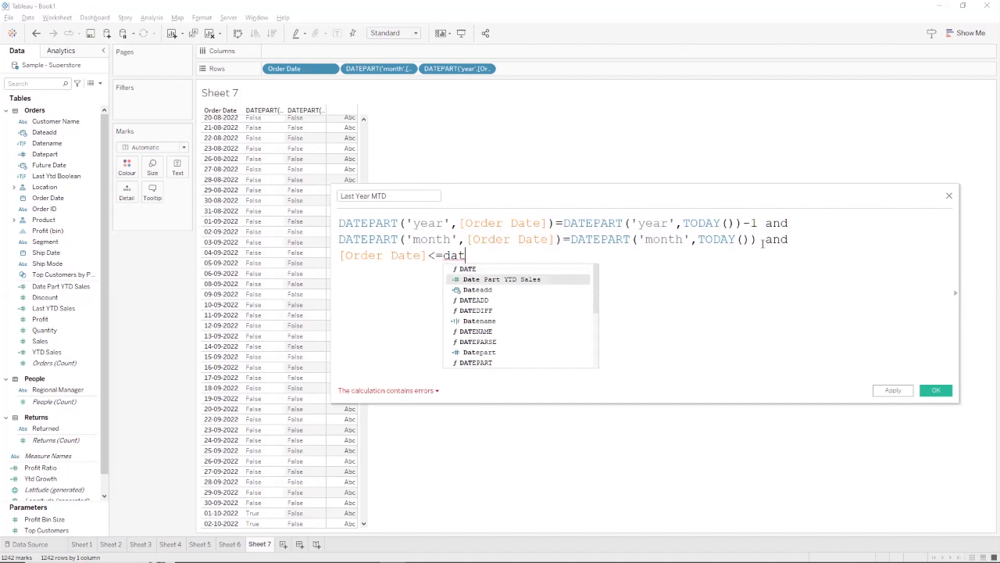
{"action": "key", "text": "Return"}
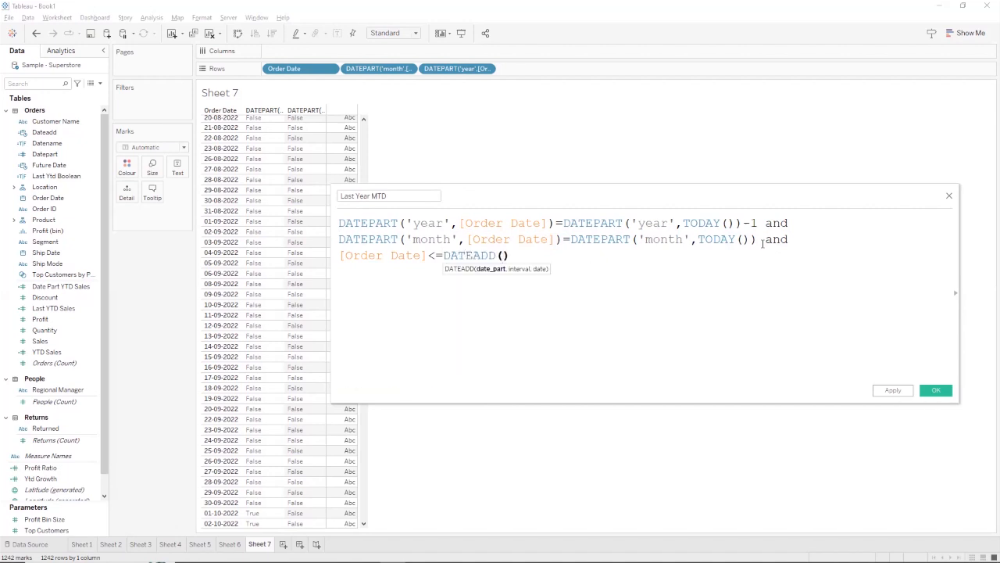
{"action": "type", "text": "''"}
{"action": "type", "text": "year"}
{"action": "type", "text": ","}
{"action": "type", "text": "-"}
{"action": "type", "text": "1"}
{"action": "type", "text": ",tod"}
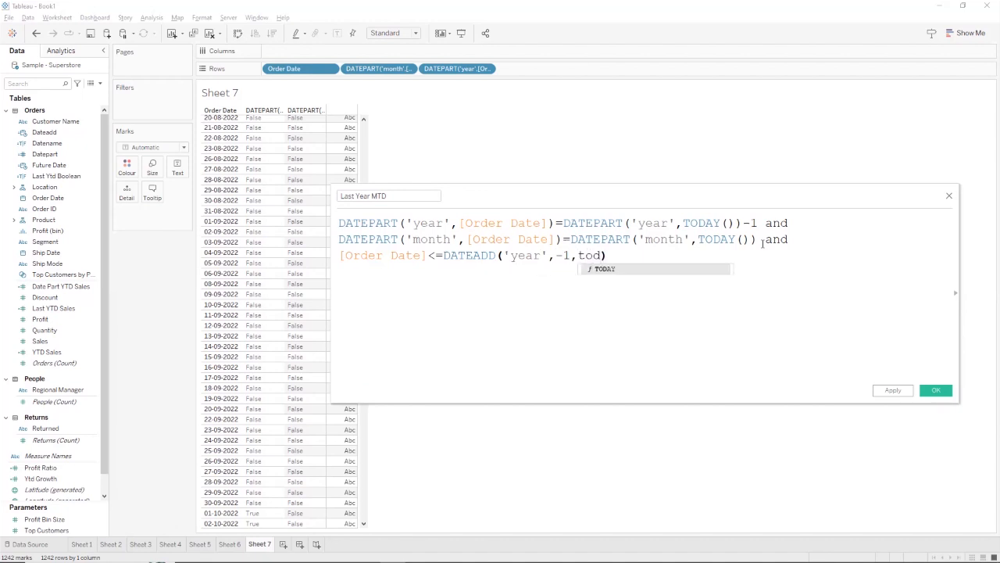
{"action": "double_click", "coordinate": [681, 270]}
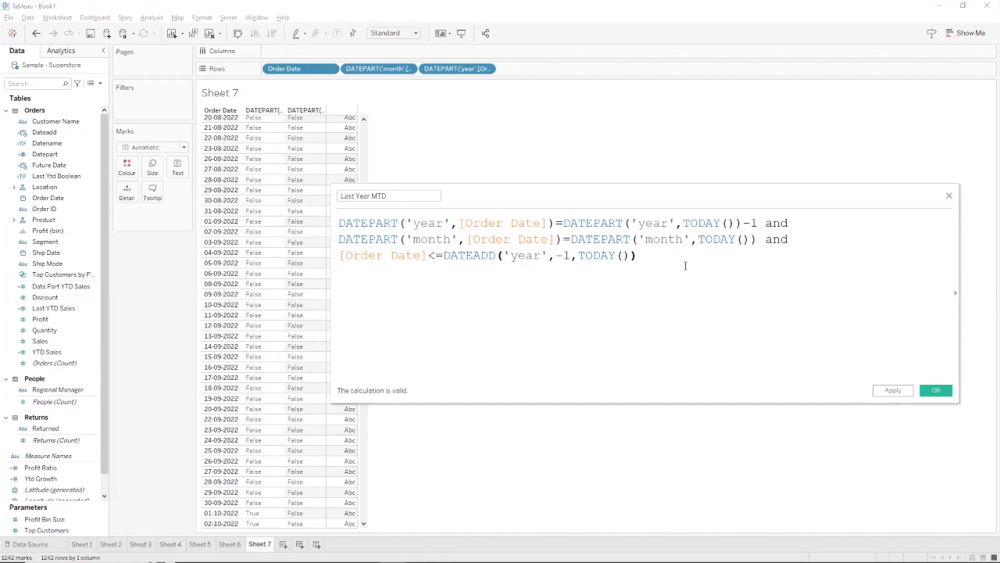
Add the complete three-line condition to Rows as a new column, and move the calculation editor clear of the table.
{"action": "left_click_drag", "start_coordinate": [685, 266], "coordinate": [330, 218]}
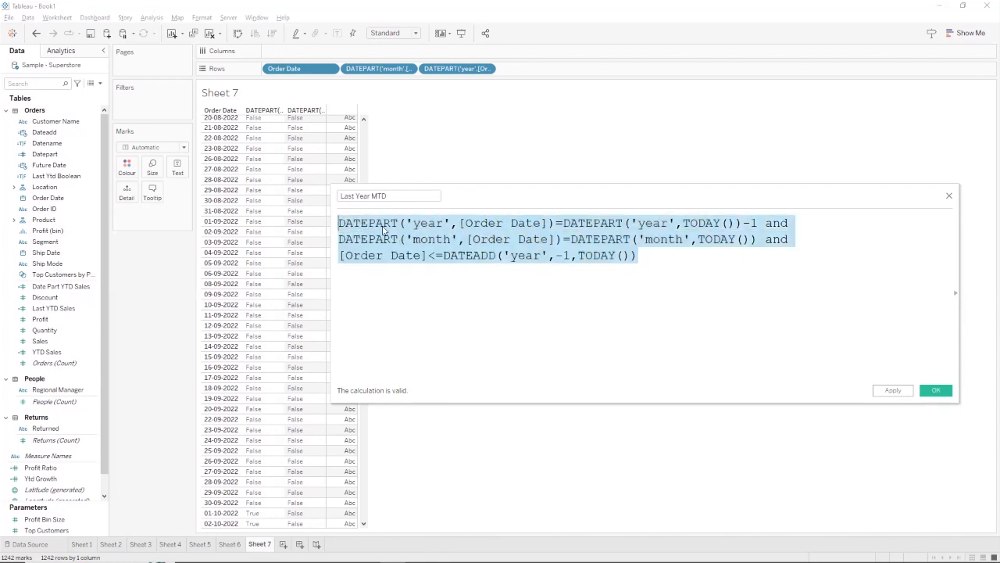
{"action": "left_click_drag", "start_coordinate": [459, 237], "coordinate": [569, 76]}
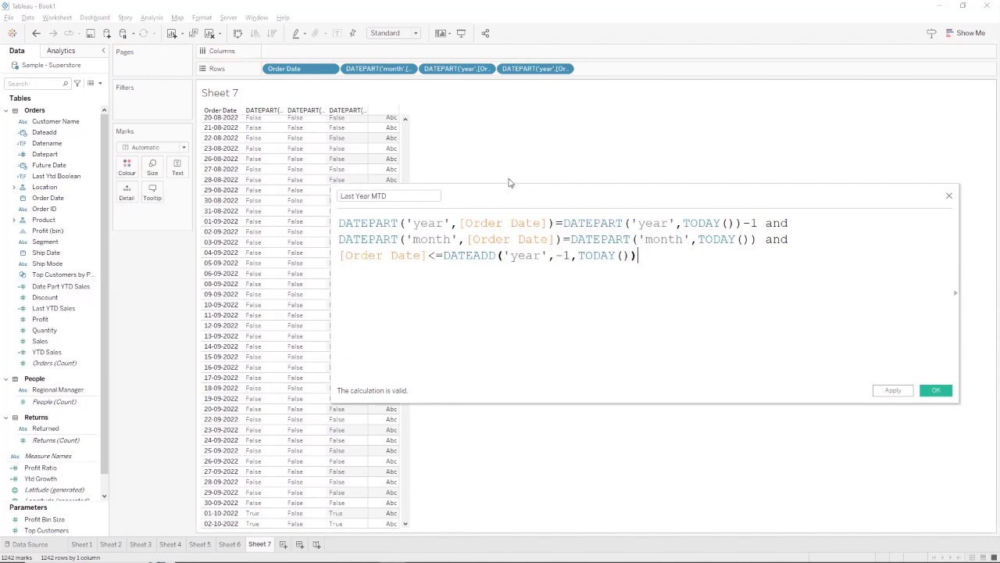
{"action": "left_click_drag", "start_coordinate": [502, 192], "coordinate": [614, 139]}
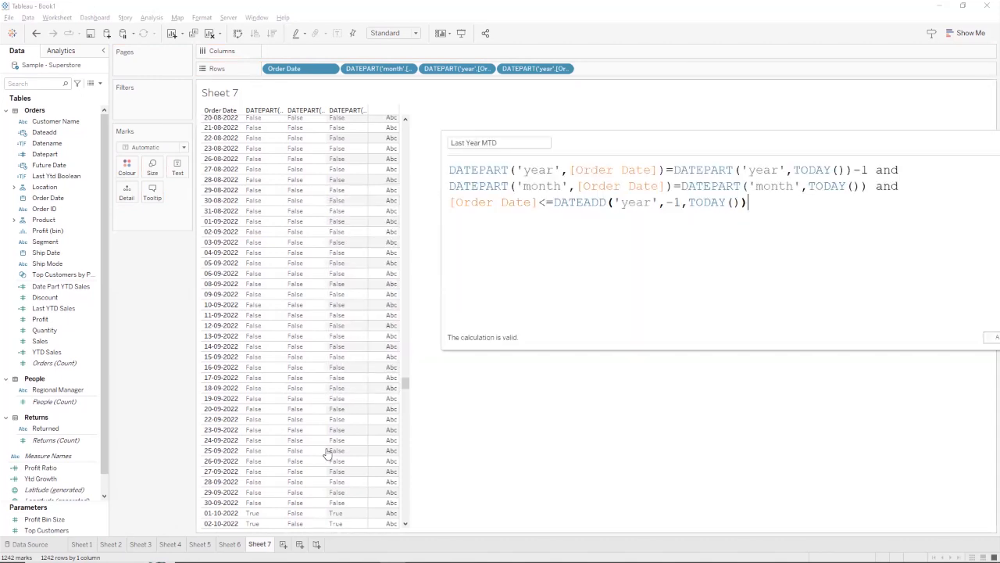
Examine the new condition's values for the October 2022 order dates, especially around 27-10-2022.
{"action": "scroll", "coordinate": [308, 420], "scroll_direction": "down", "scroll_amount": 4}
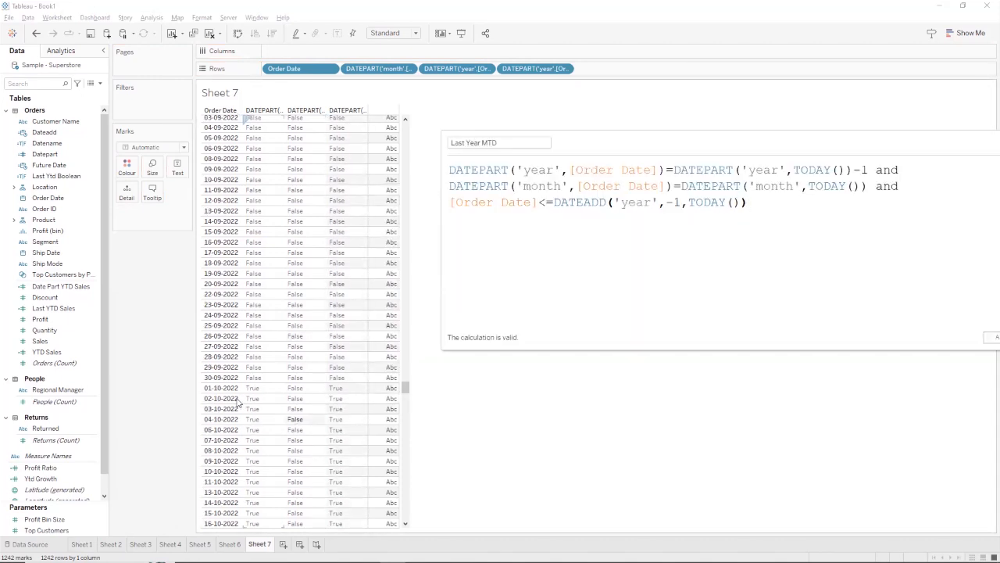
{"action": "scroll", "coordinate": [221, 393], "scroll_direction": "down", "scroll_amount": 2}
{"action": "scroll", "coordinate": [227, 395], "scroll_direction": "down", "scroll_amount": 1}
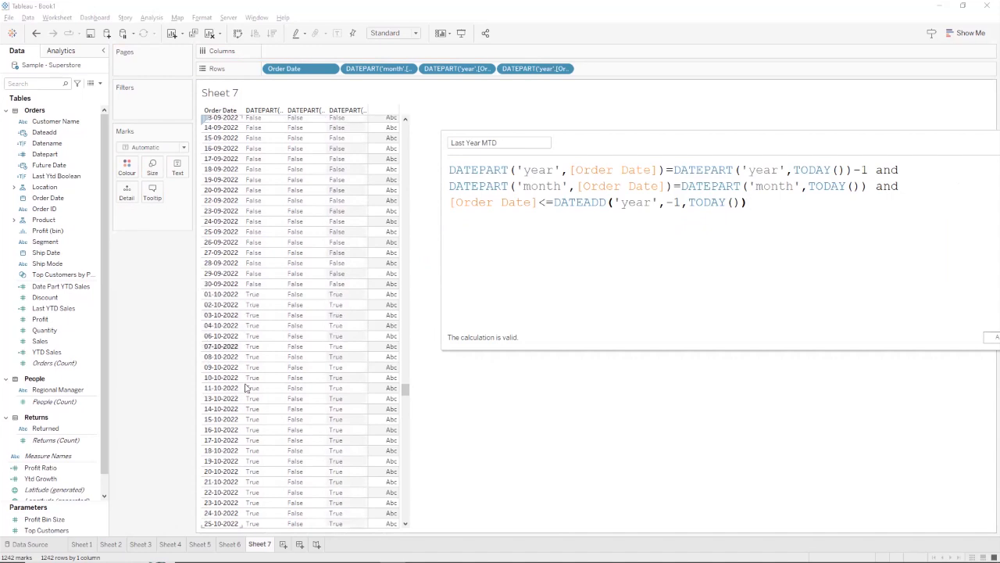
{"action": "scroll", "coordinate": [245, 422], "scroll_direction": "down", "scroll_amount": 2}
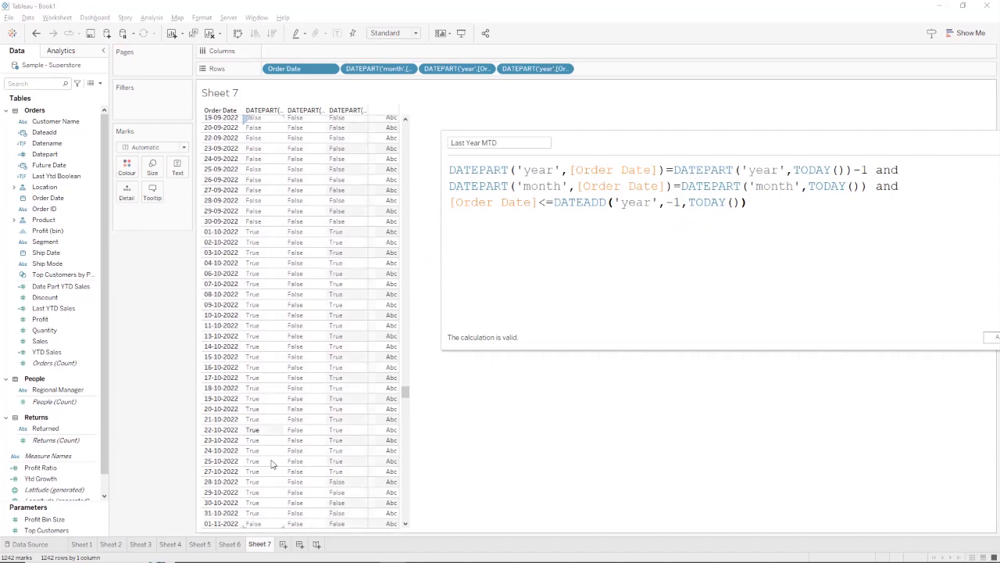
{"action": "left_click", "coordinate": [227, 472]}
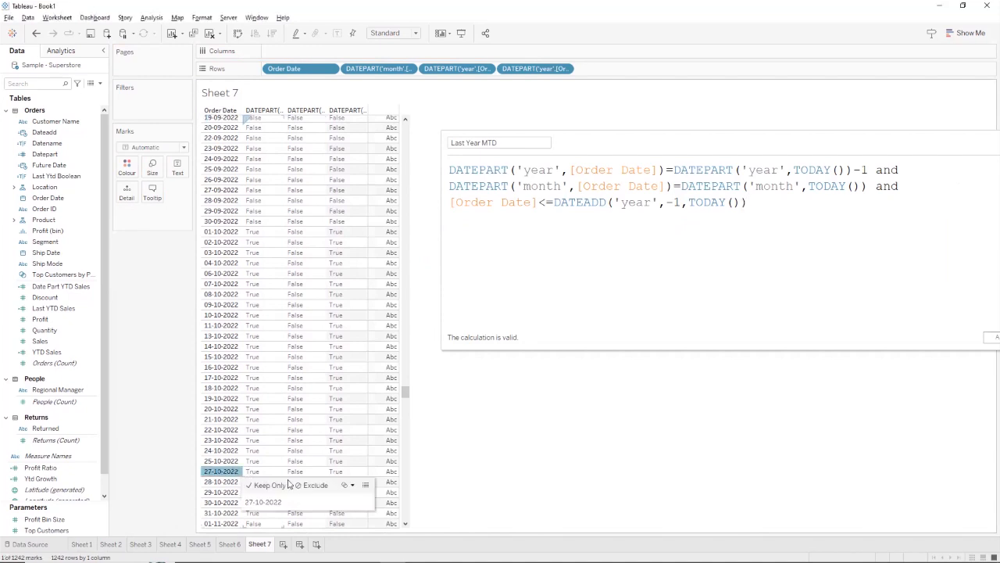
{"action": "left_click", "coordinate": [522, 453]}
Rename the calculated field as Last Year MTD sales and insert IF on a new line above the conditions.
{"action": "left_click_drag", "start_coordinate": [660, 148], "coordinate": [595, 148]}
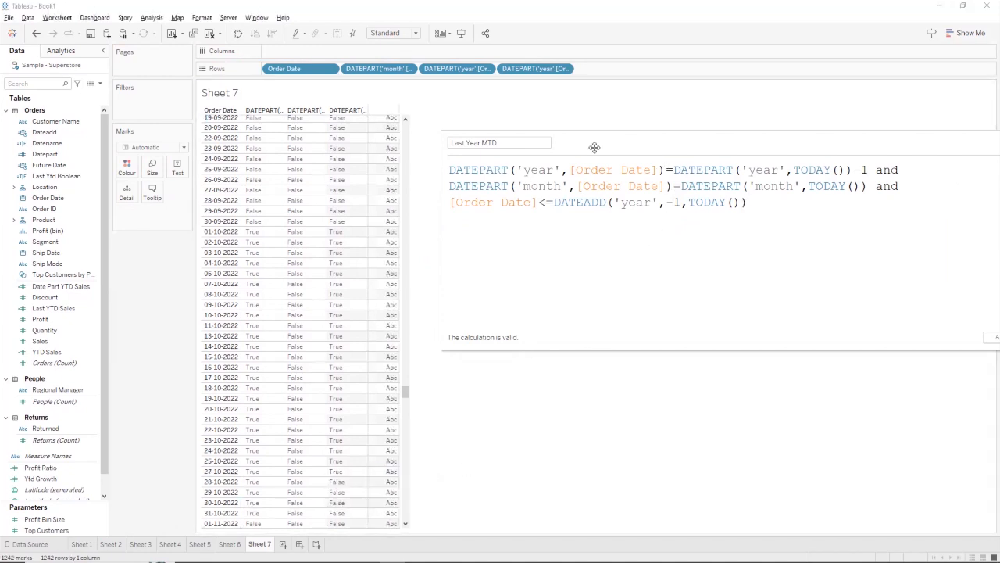
{"action": "left_click", "coordinate": [385, 169]}
{"action": "key", "text": "Return"}
{"action": "left_click", "coordinate": [442, 143]}
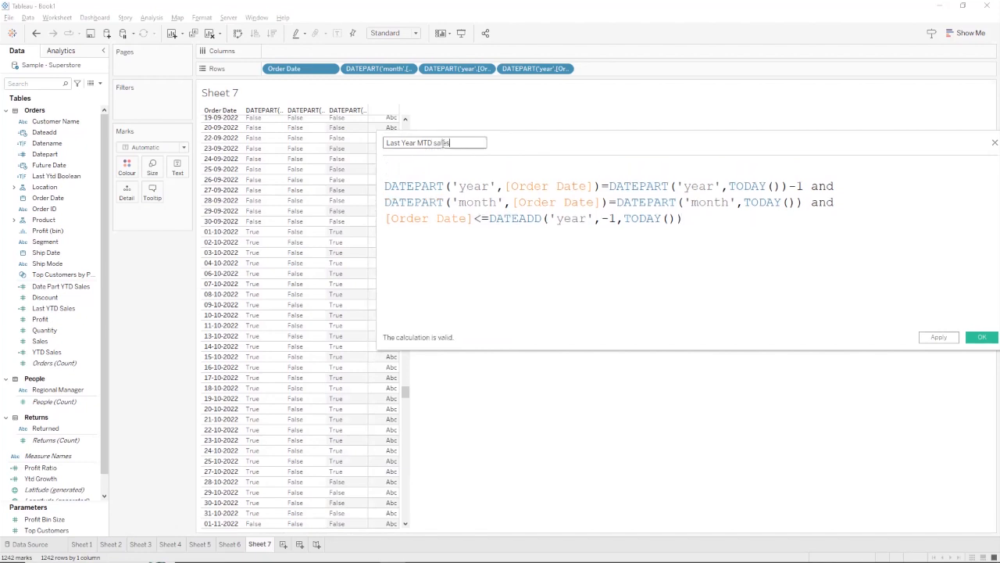
{"action": "left_click", "coordinate": [430, 173]}
{"action": "type", "text": "IF"}
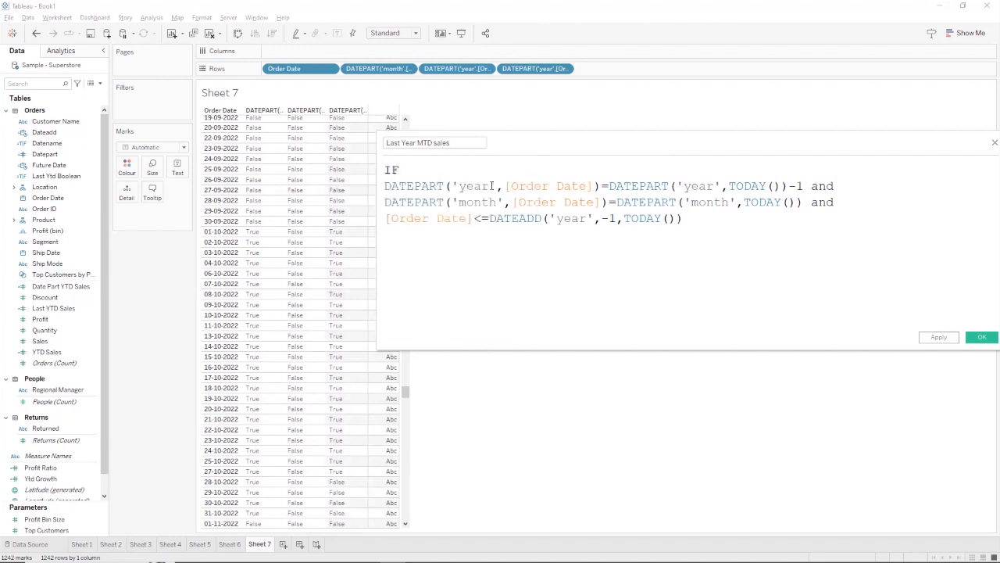
Add THEN [Sales] END on a new line below the conditions and apply the calculation.
{"action": "left_click", "coordinate": [696, 224]}
{"action": "key", "text": "Return"}
{"action": "type", "text": "the"}
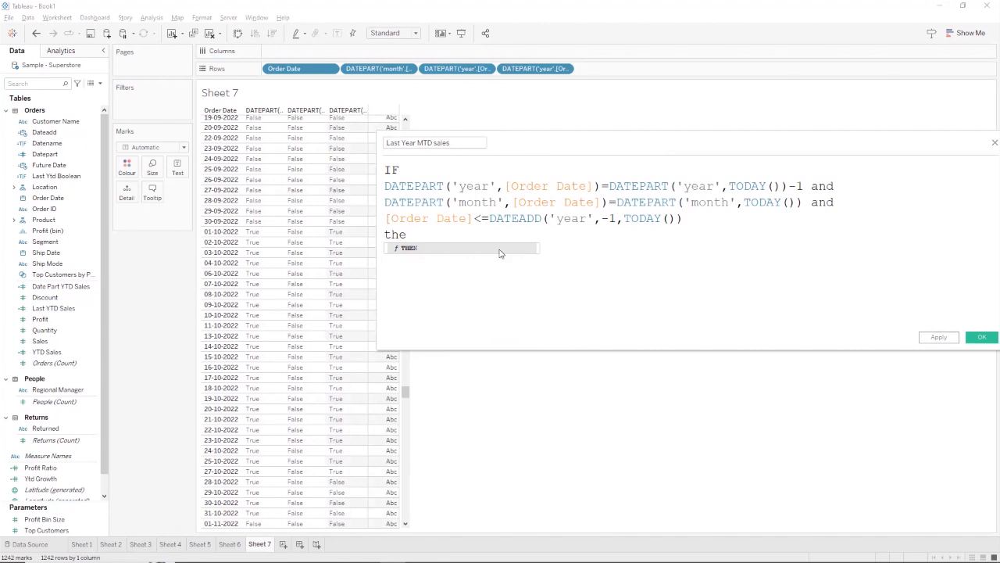
{"action": "key", "text": "Return"}
{"action": "type", "text": "sa"}
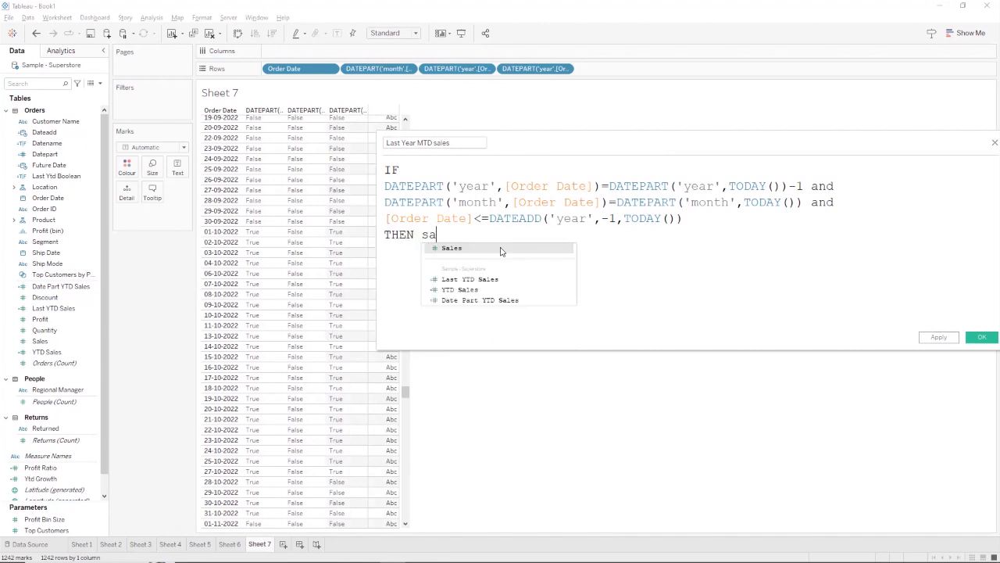
{"action": "type", "text": "les"}
{"action": "key", "text": "Return"}
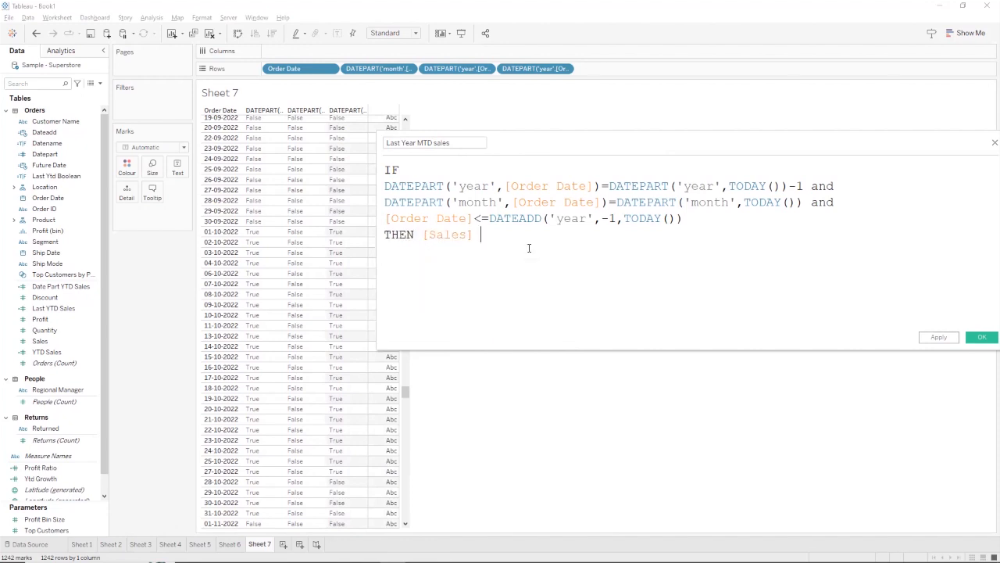
{"action": "type", "text": "end"}
{"action": "key", "text": "Return"}
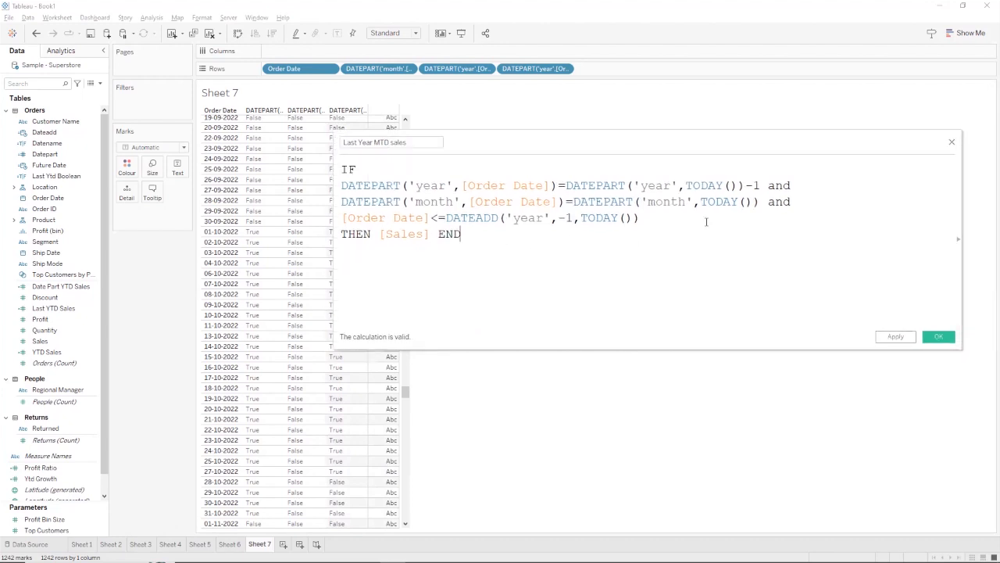
{"action": "left_click", "coordinate": [891, 338]}
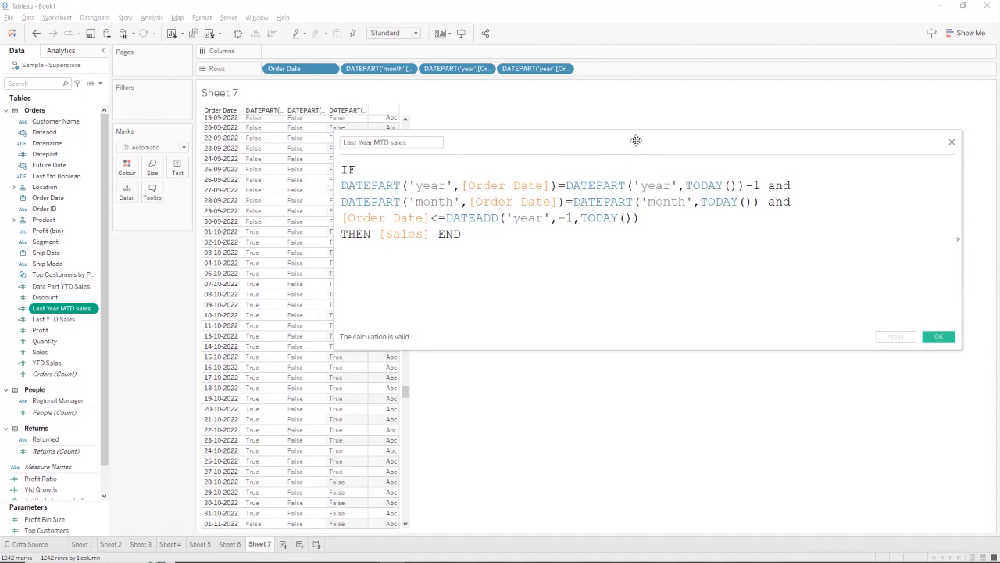
Review the full Last Year MTD sales formula, including its 'year' date part and the DATEADD('year',-1,TODAY()) expression.
{"action": "left_click_drag", "start_coordinate": [636, 140], "coordinate": [604, 165]}
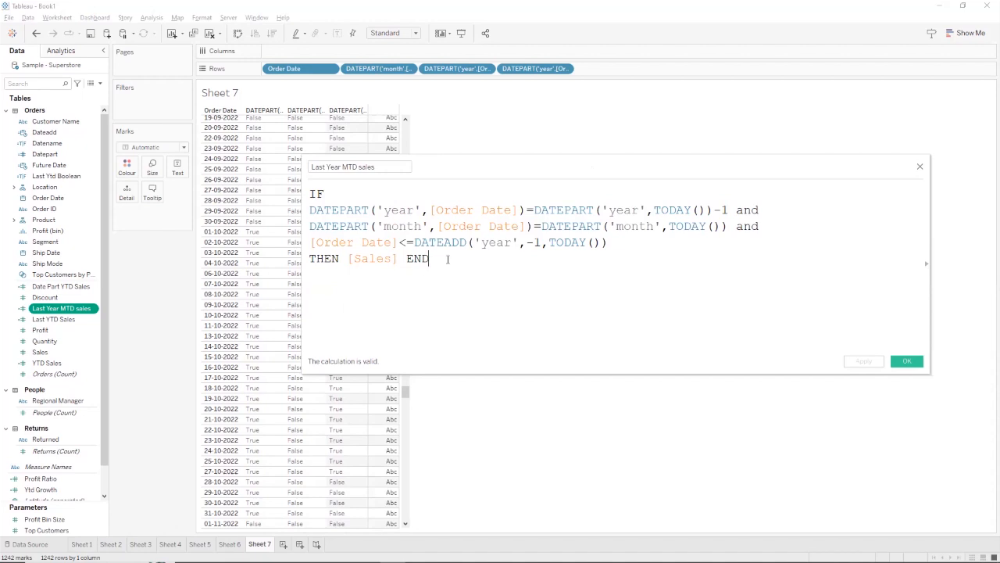
{"action": "left_click_drag", "start_coordinate": [430, 252], "coordinate": [311, 192]}
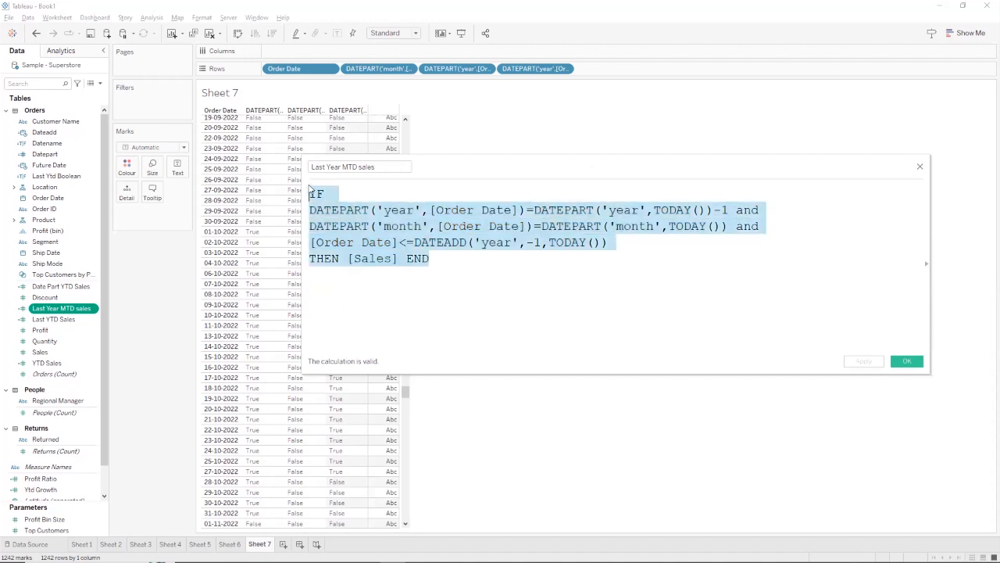
{"action": "left_click", "coordinate": [479, 264]}
{"action": "left_click_drag", "start_coordinate": [480, 265], "coordinate": [309, 192]}
{"action": "left_click", "coordinate": [461, 267]}
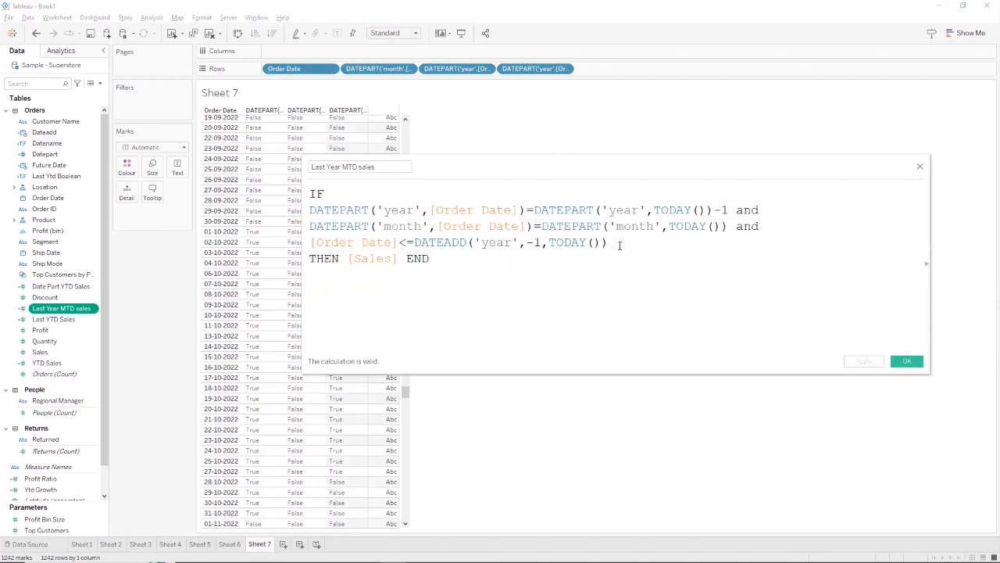
{"action": "left_click_drag", "start_coordinate": [608, 242], "coordinate": [414, 243]}
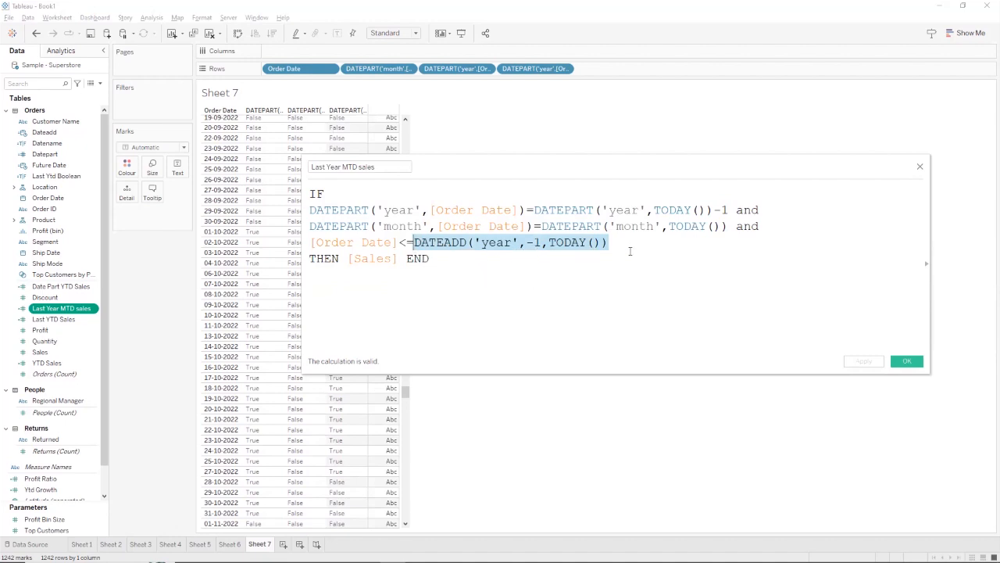
{"action": "left_click", "coordinate": [715, 250]}
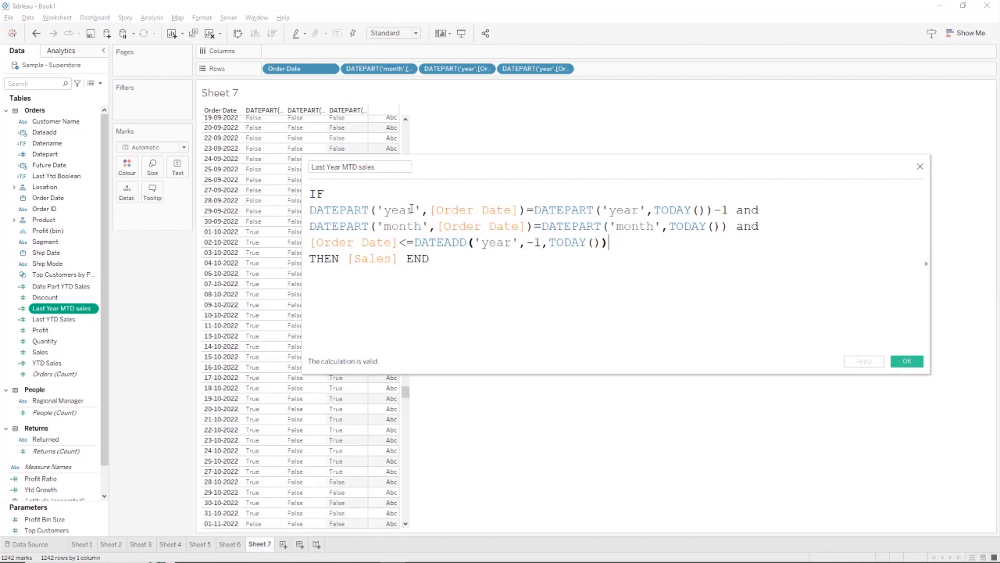
{"action": "left_click_drag", "start_coordinate": [412, 209], "coordinate": [385, 213]}
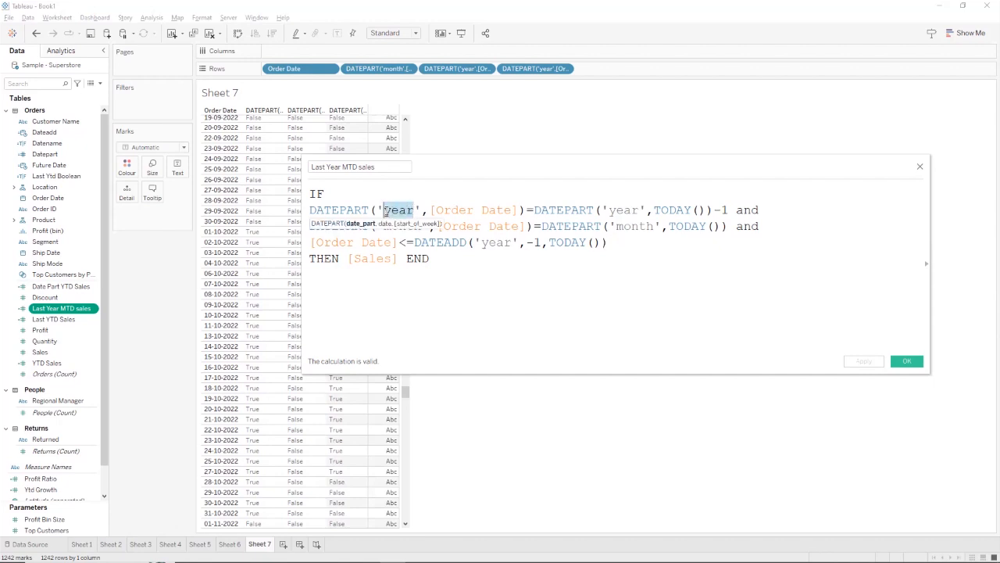
{"action": "left_click", "coordinate": [545, 289]}
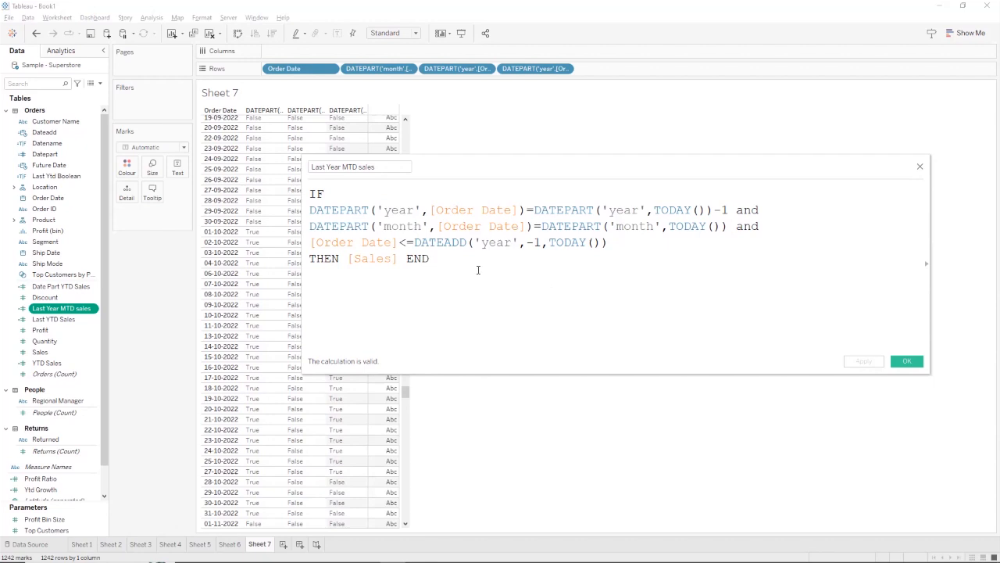
{"action": "left_click_drag", "start_coordinate": [441, 257], "coordinate": [313, 194]}
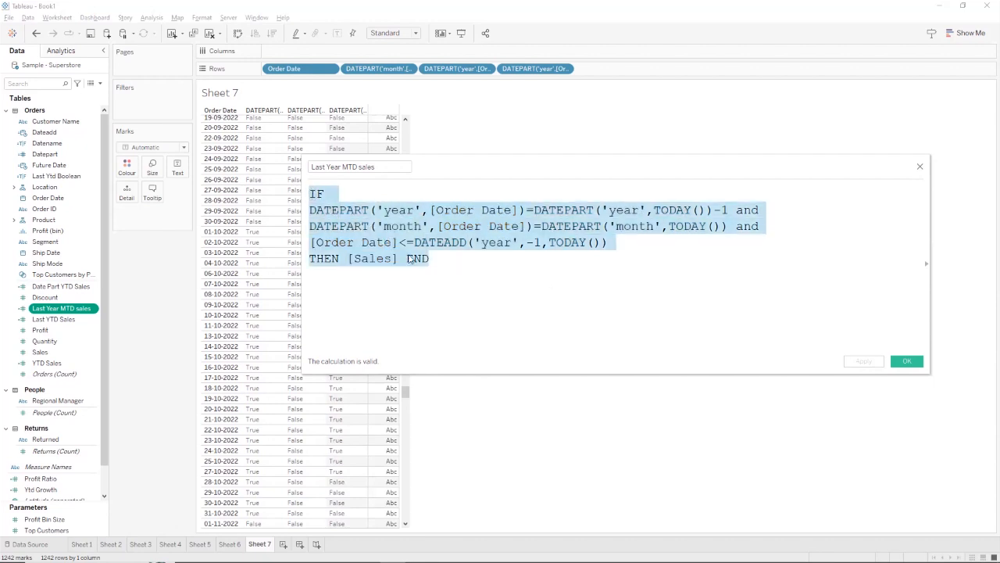
{"action": "left_click", "coordinate": [602, 295]}
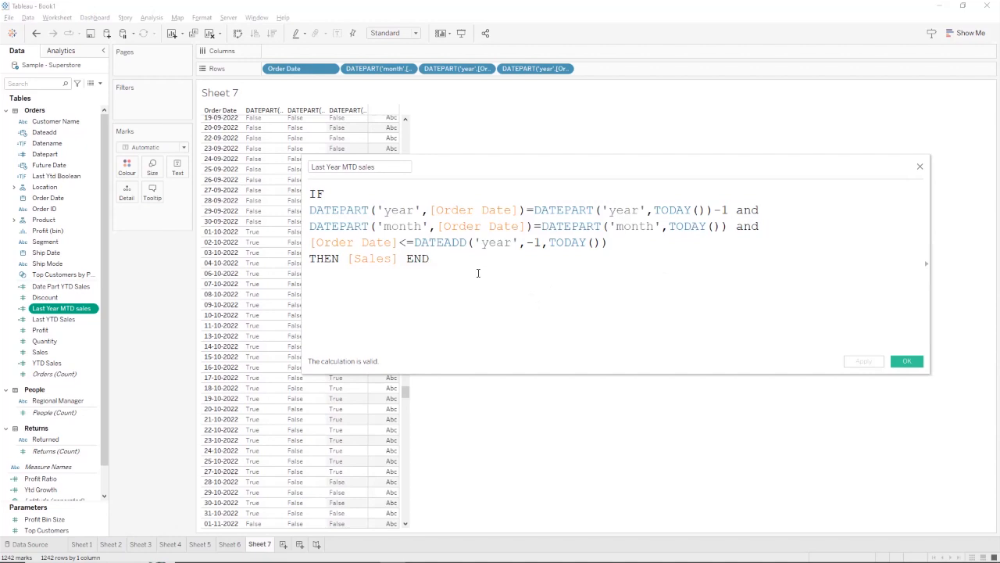
{"action": "left_click_drag", "start_coordinate": [440, 256], "coordinate": [311, 193]}
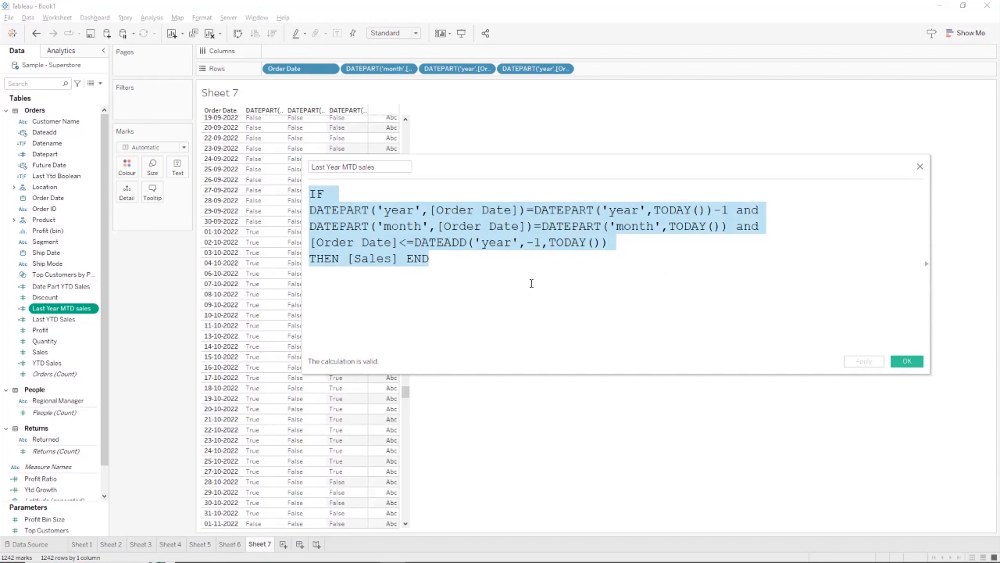
{"action": "left_click", "coordinate": [340, 210]}
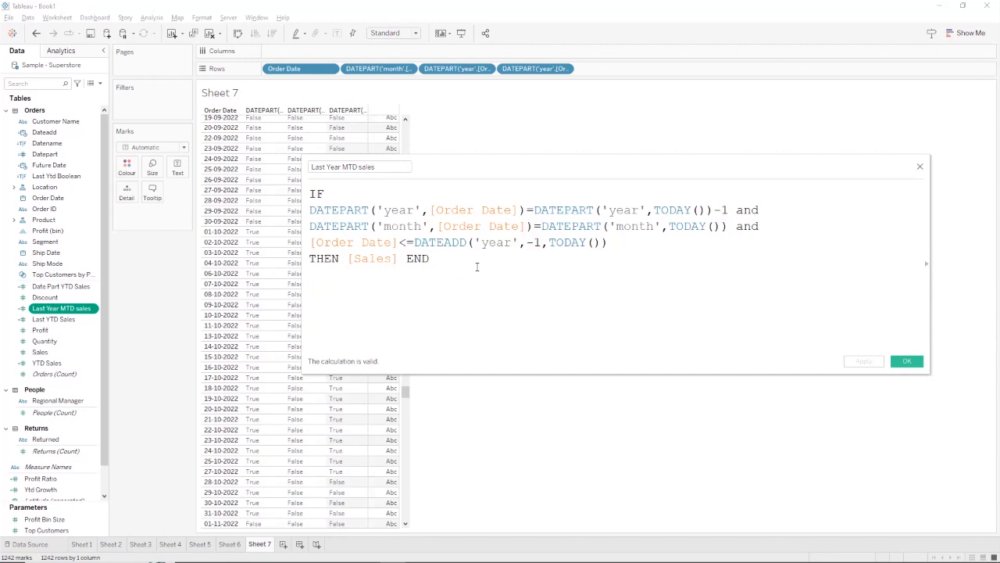
{"action": "left_click", "coordinate": [338, 209]}
{"action": "left_click_drag", "start_coordinate": [436, 258], "coordinate": [312, 194]}
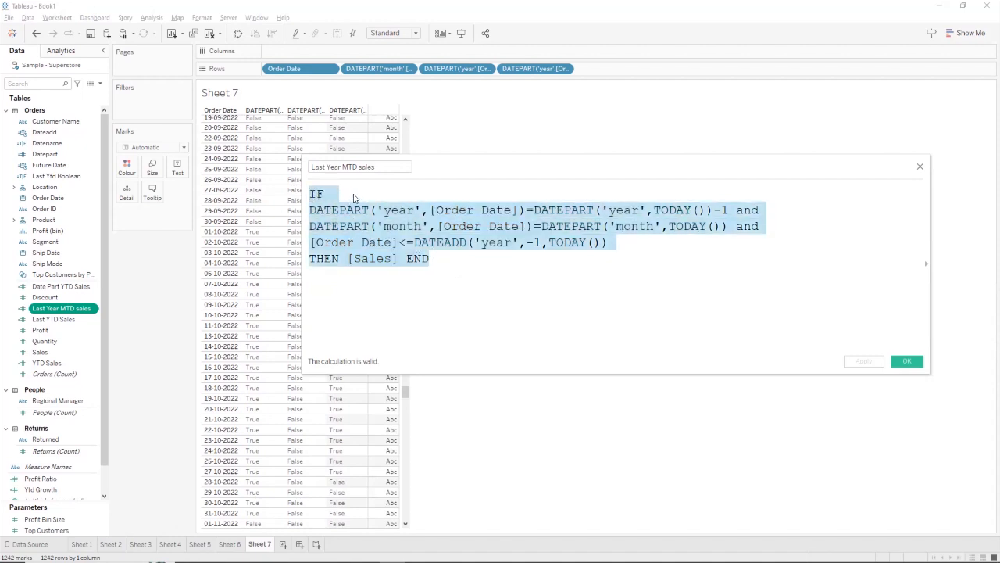
{"action": "left_click", "coordinate": [450, 262]}
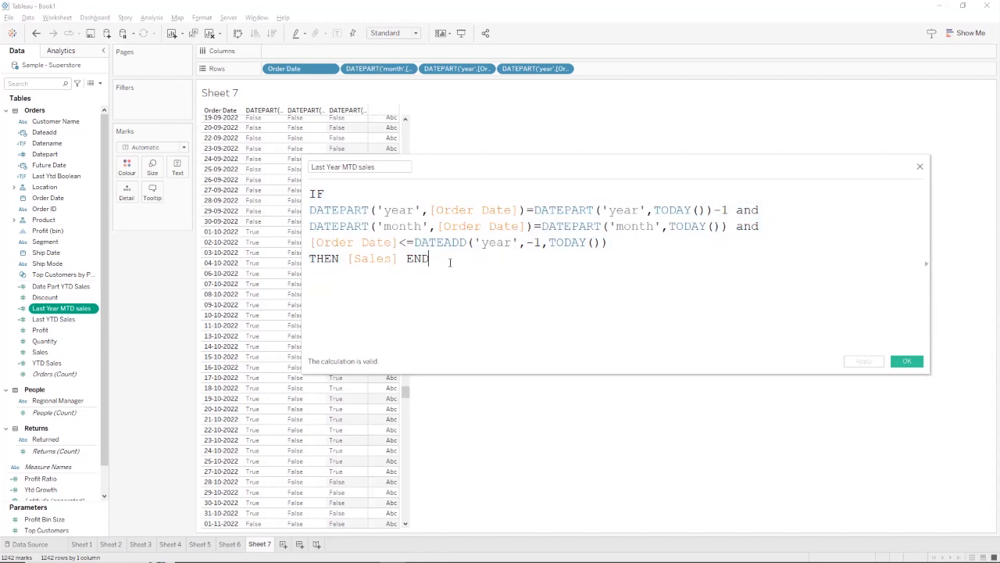
{"action": "left_click_drag", "start_coordinate": [453, 261], "coordinate": [310, 195]}
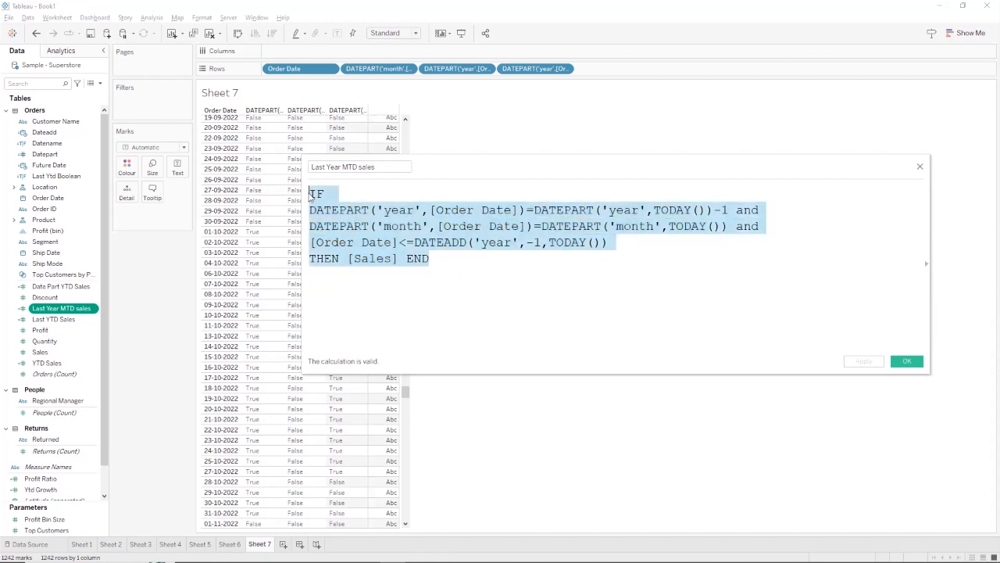
{"action": "left_click", "coordinate": [549, 276]}
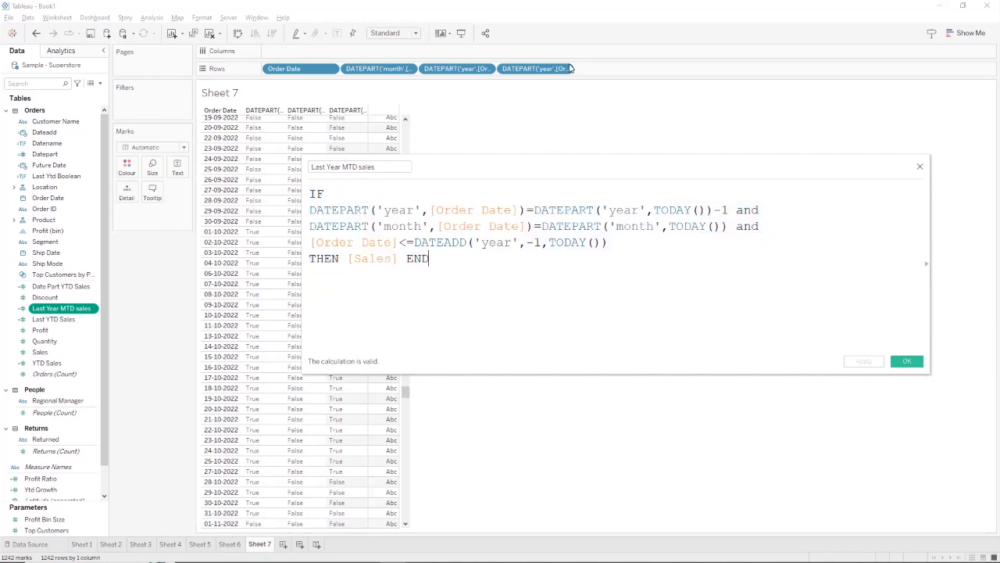